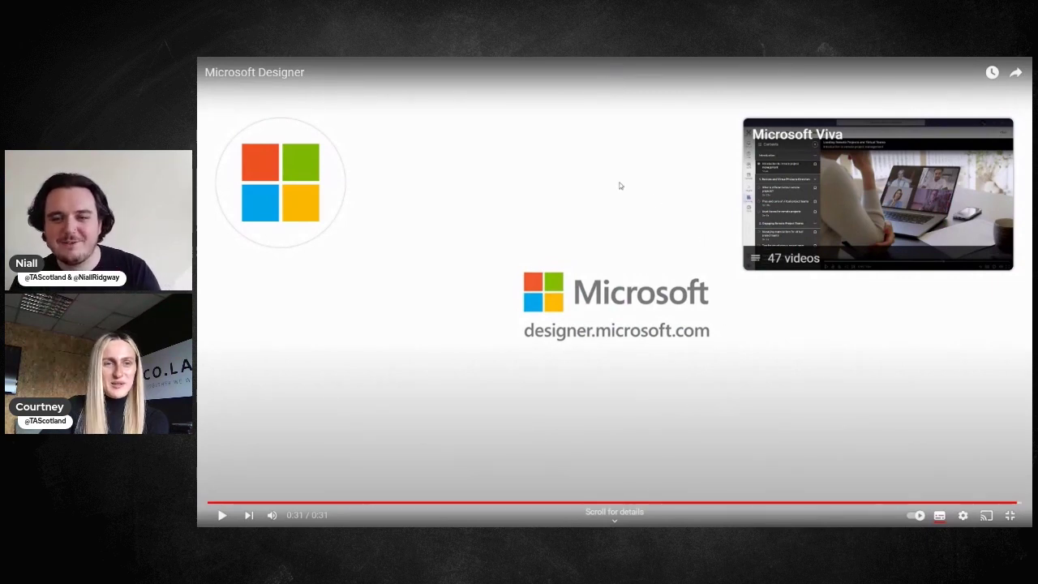
- Close the finished YouTube video and bring up the private browser window showing the Microsoft Designer waitlist page, maximized
{"action": "key", "text": "Escape"}
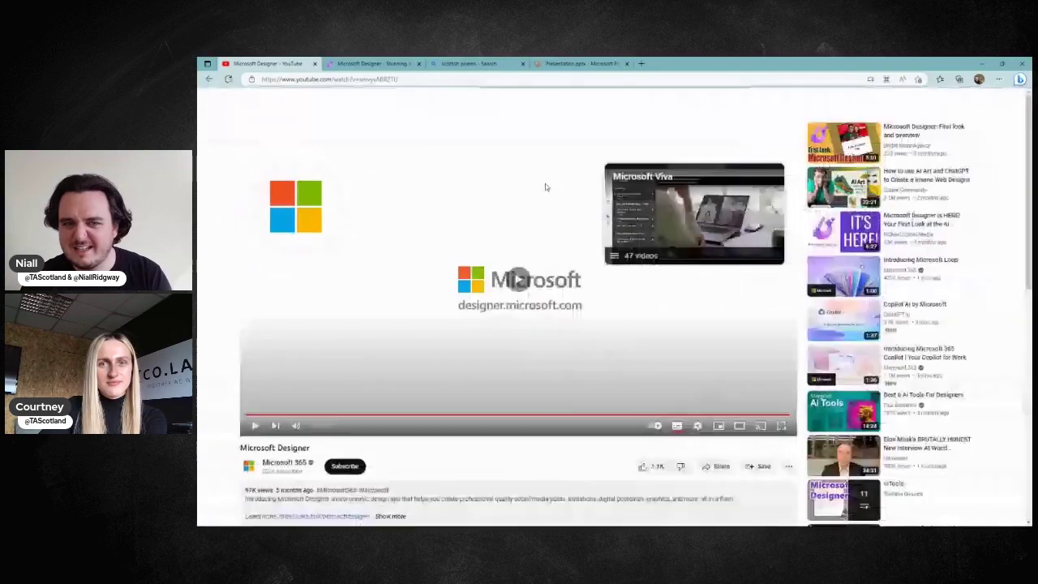
{"action": "left_click", "coordinate": [313, 64]}
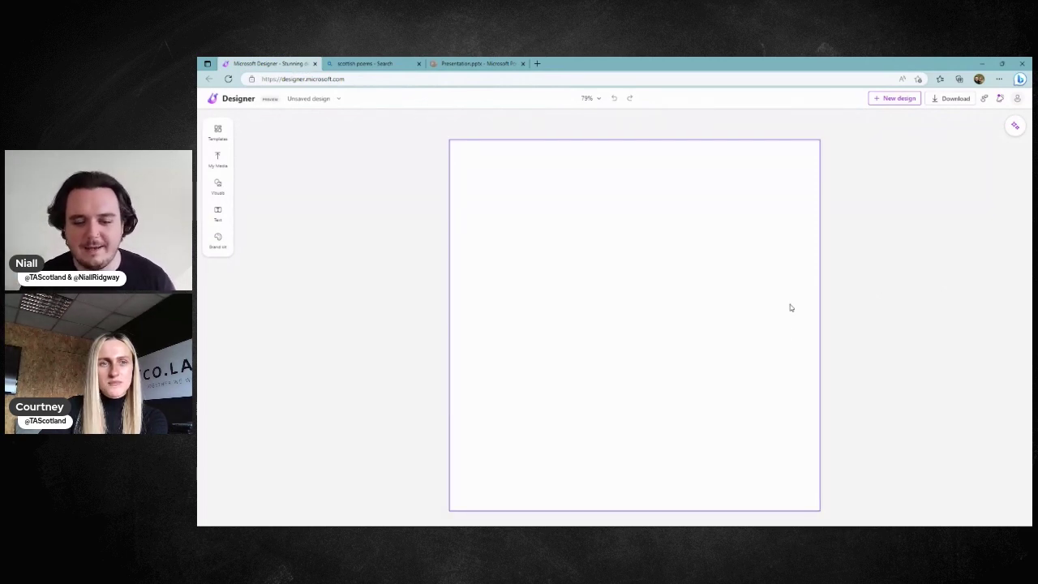
{"action": "mouse_move", "coordinate": [671, 522]}
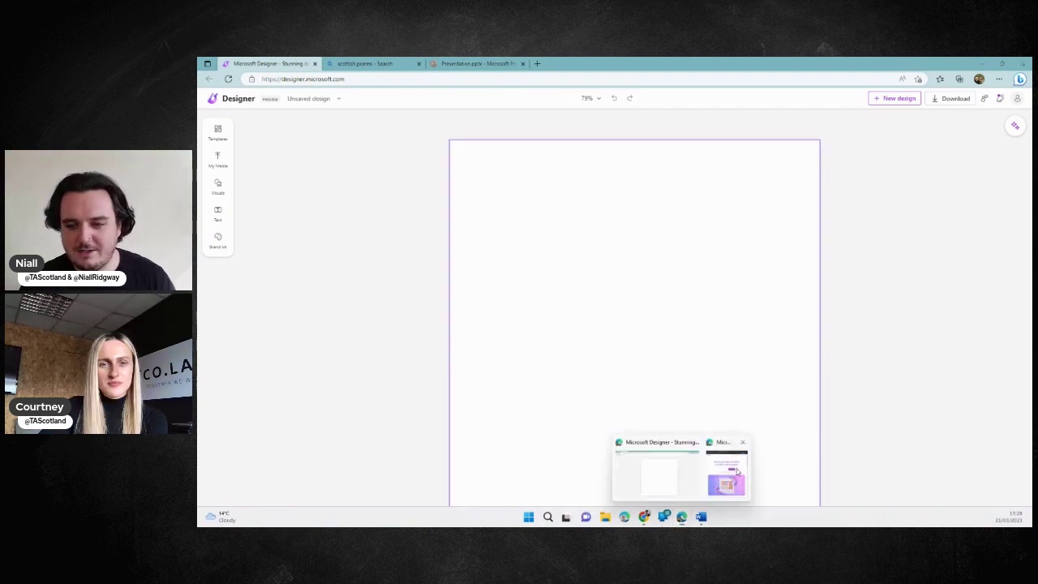
{"action": "left_click", "coordinate": [734, 472]}
{"action": "left_click_drag", "start_coordinate": [926, 67], "coordinate": [934, 255]}
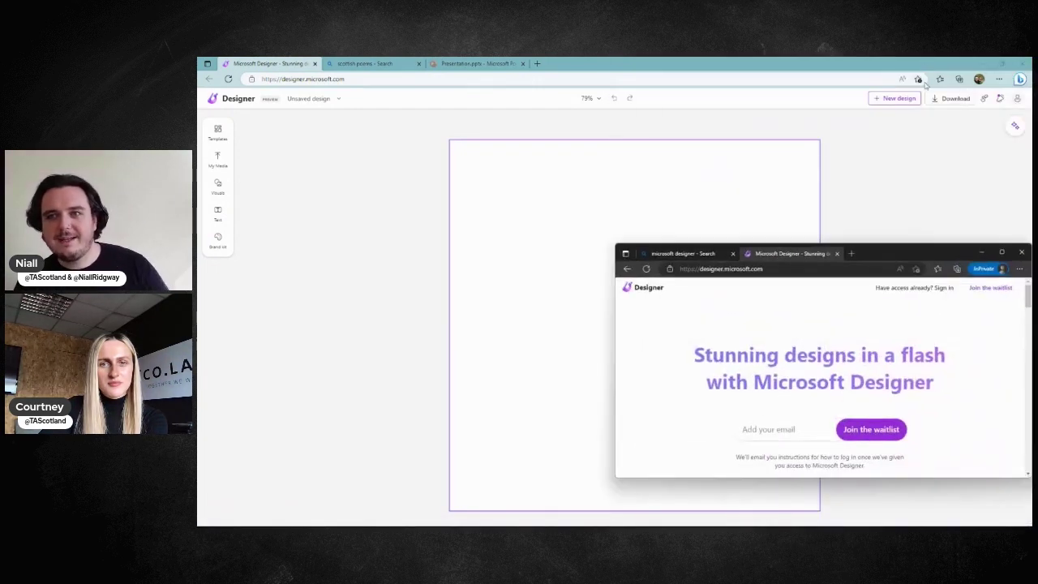
{"action": "double_click", "coordinate": [934, 258]}
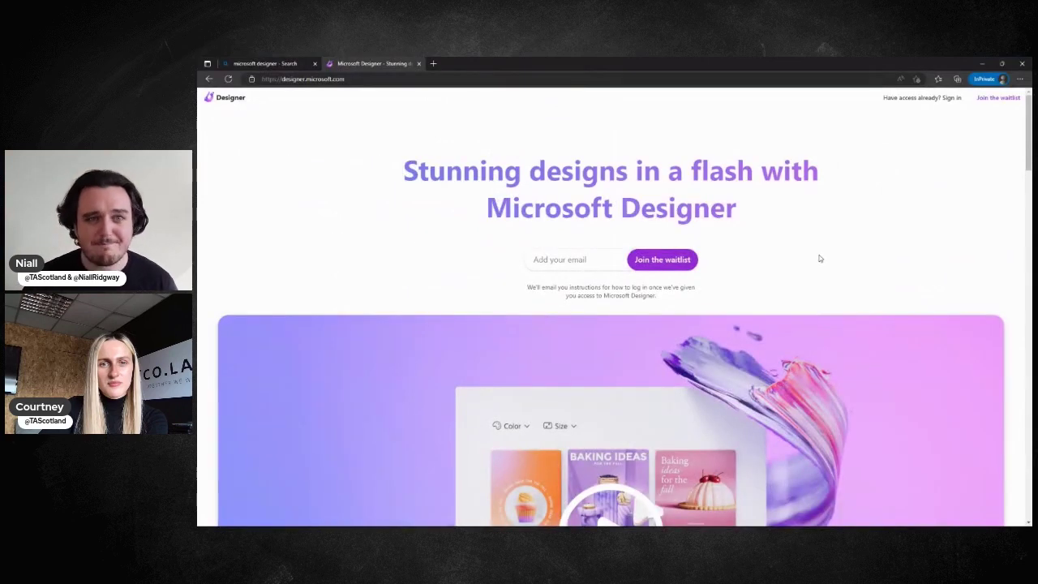
- Review the Bing results for microsoft designer, return to the Designer landing page and open its sign-in for existing access
{"action": "left_click", "coordinate": [227, 63]}
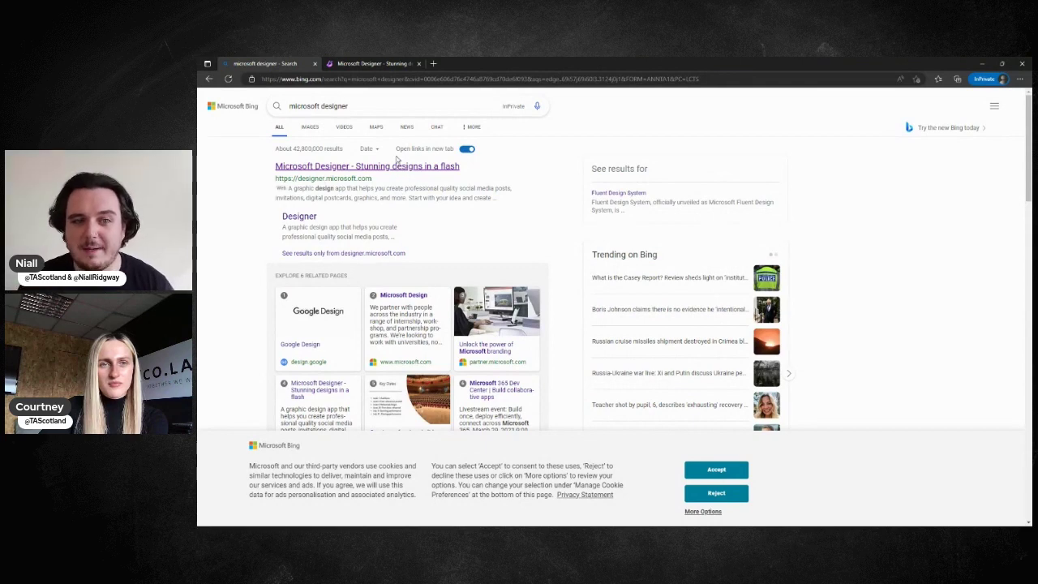
{"action": "left_click", "coordinate": [365, 64]}
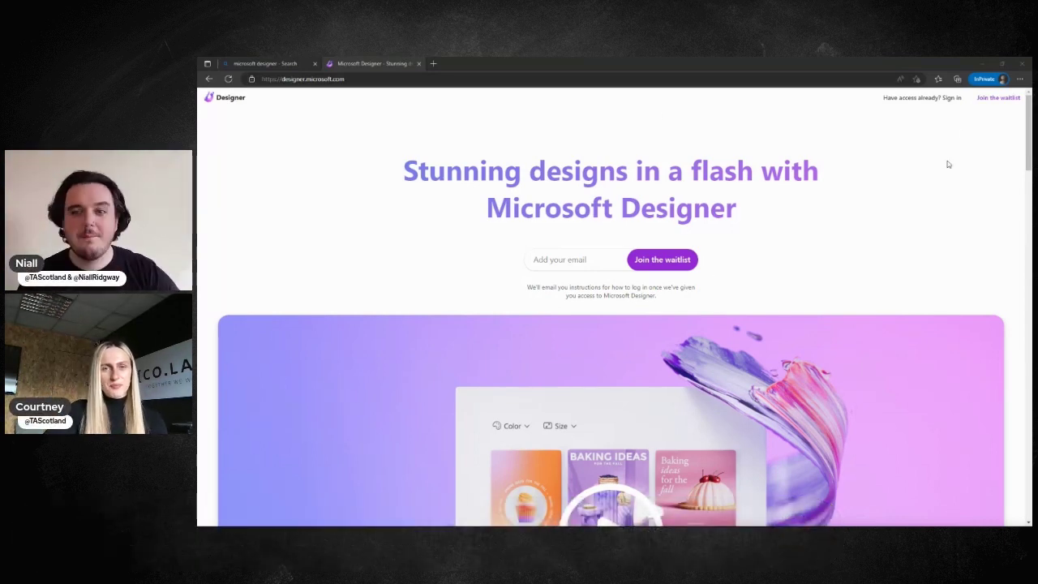
{"action": "left_click", "coordinate": [953, 98]}
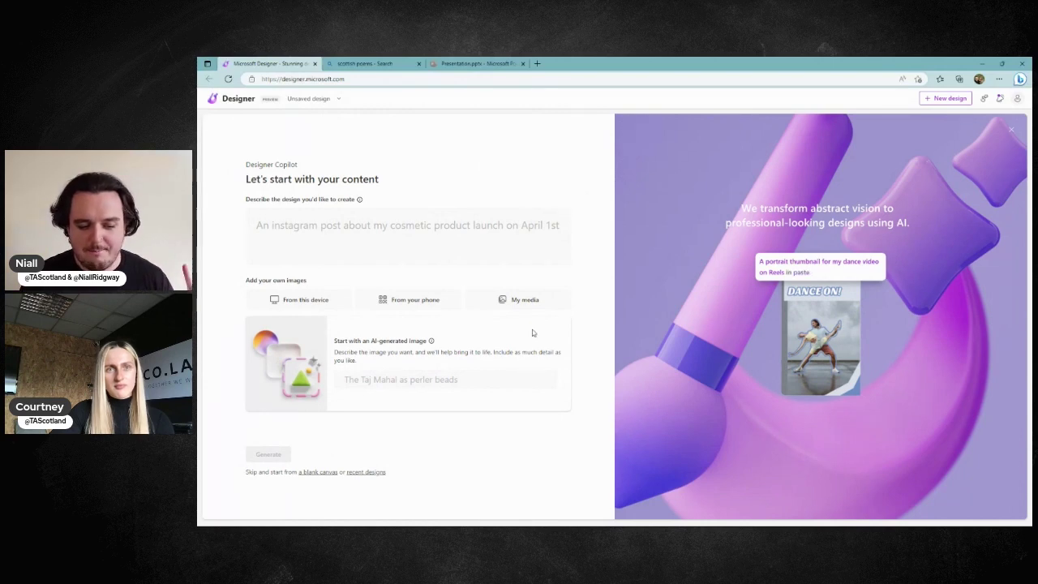
- Start a new design, close the previous Designer tab and skip the content prompts to begin from a blank canvas
{"action": "left_click", "coordinate": [946, 100]}
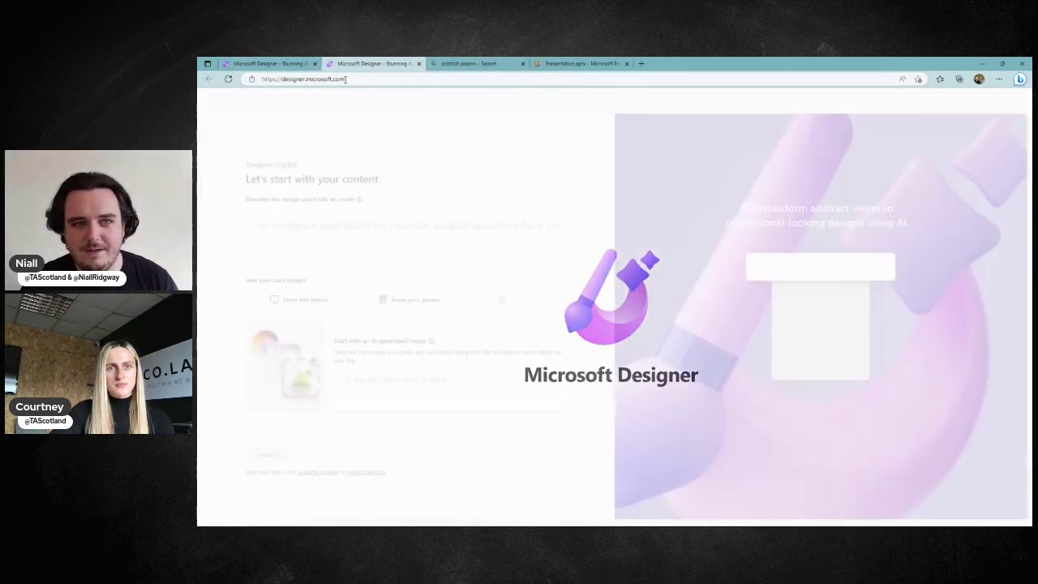
{"action": "left_click", "coordinate": [315, 63]}
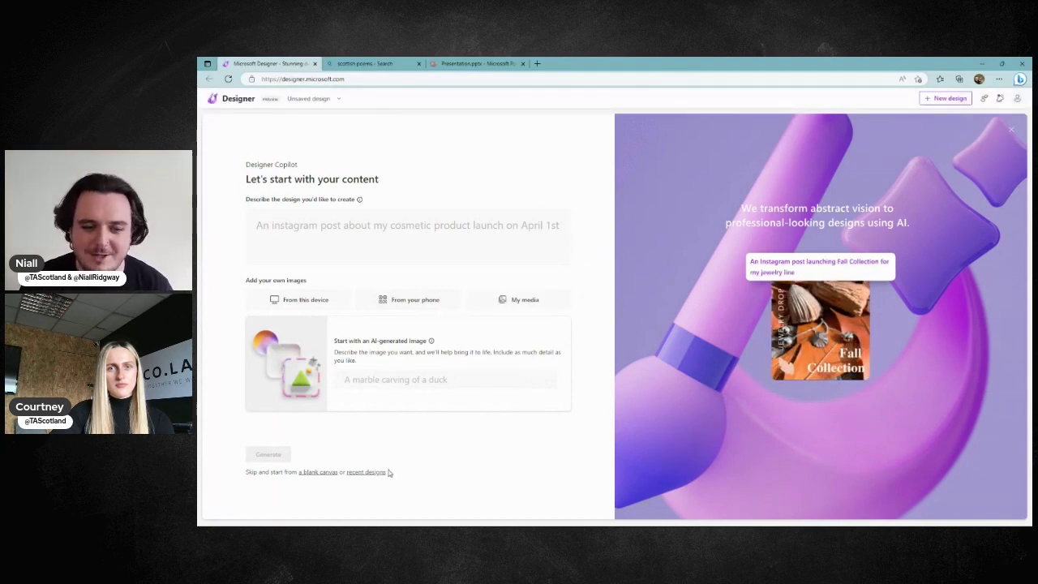
{"action": "left_click", "coordinate": [312, 475]}
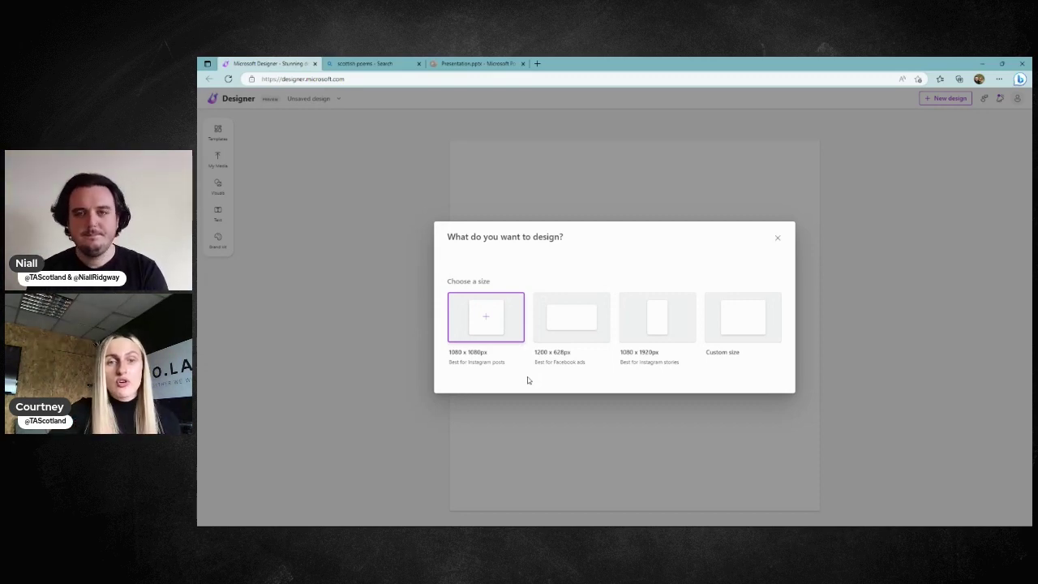
{"action": "left_click", "coordinate": [749, 319]}
{"action": "type", "text": "10"}
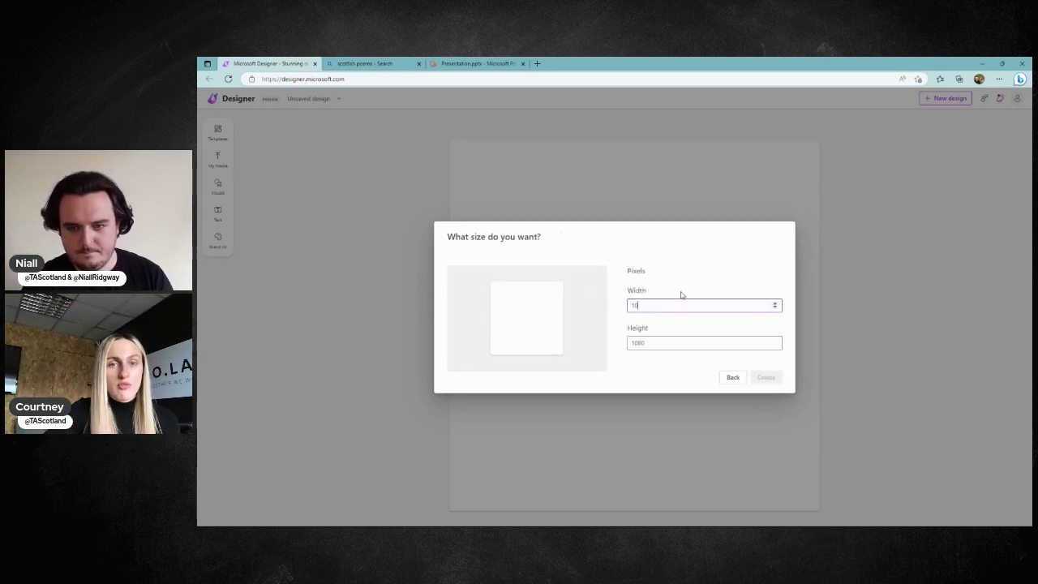
{"action": "key", "text": "BackSpace"}
{"action": "type", "text": "920"}
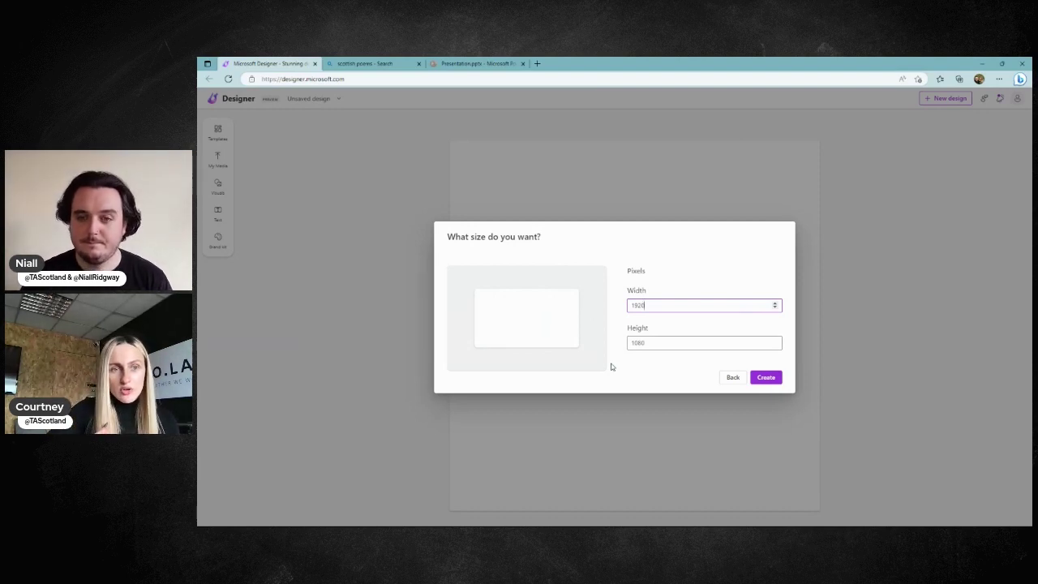
{"action": "left_click", "coordinate": [732, 377]}
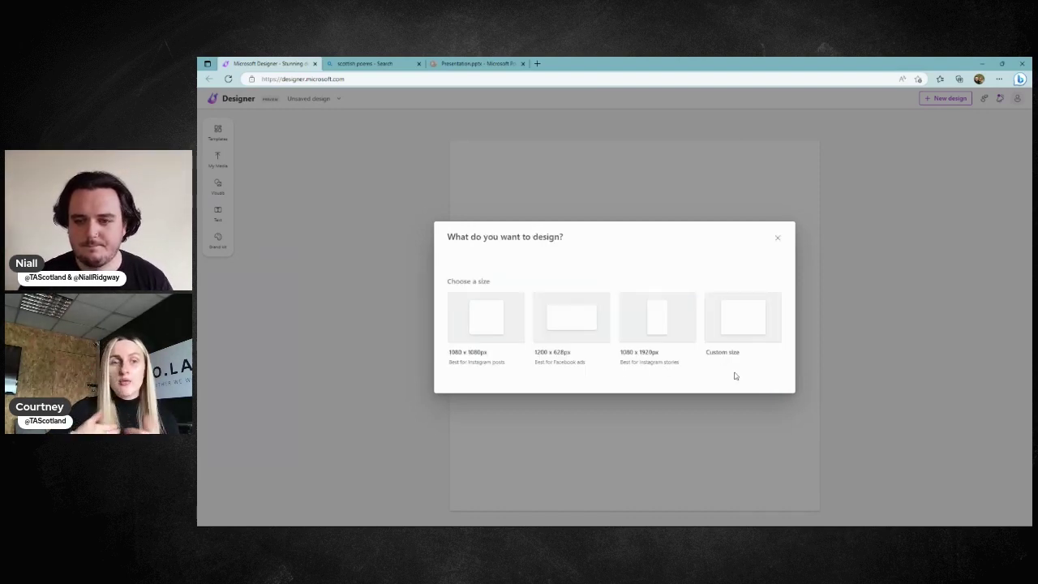
- Create a blank canvas in the 1080 x 1920 px Instagram story size
{"action": "left_click", "coordinate": [668, 310]}
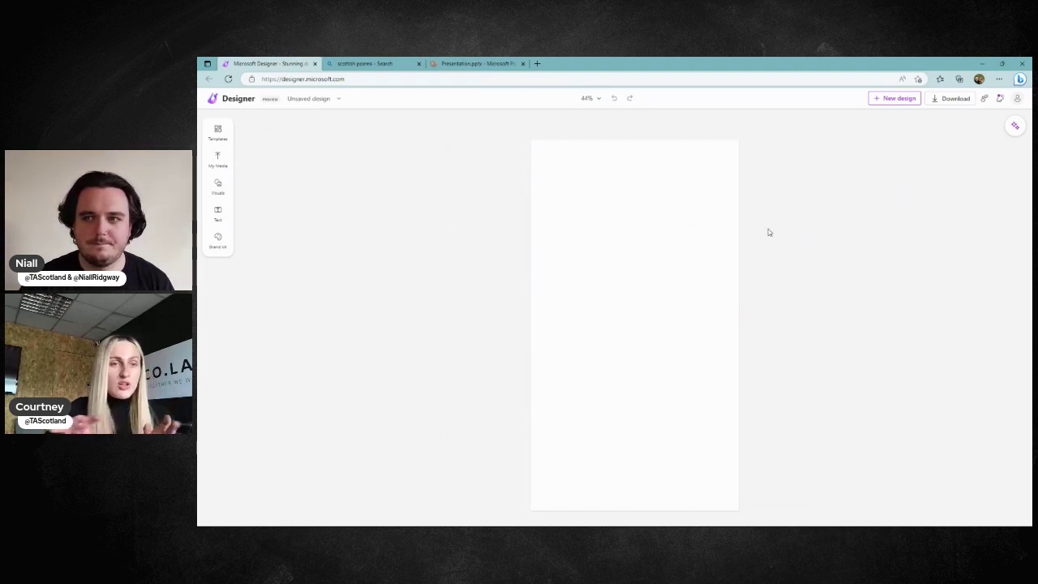
- Review all available preset sizes and resize the current design to the 1080 x 1080 Instagram square post, replacing the existing canvas
{"action": "left_click", "coordinate": [339, 101]}
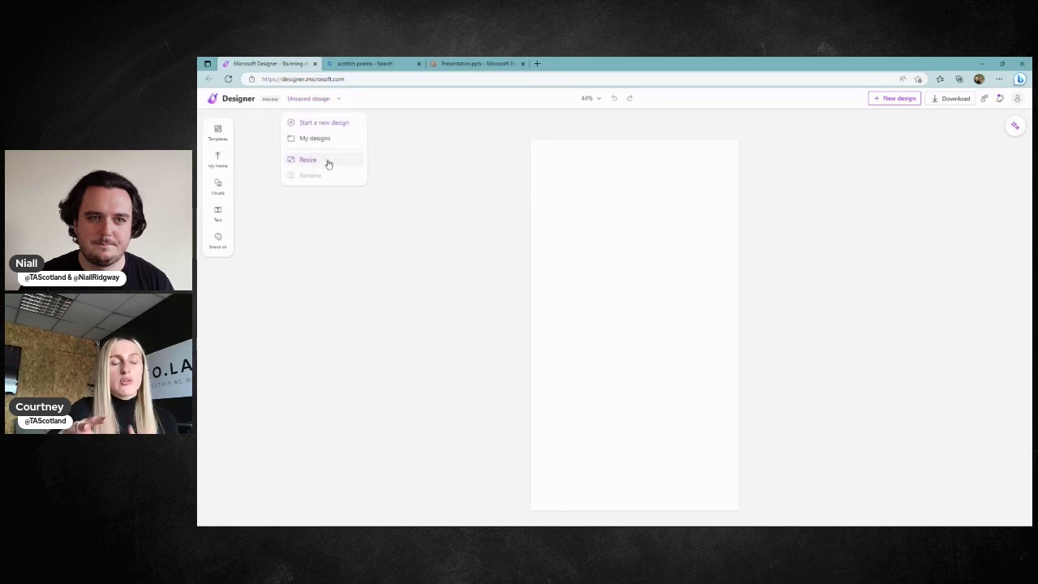
{"action": "left_click", "coordinate": [327, 161]}
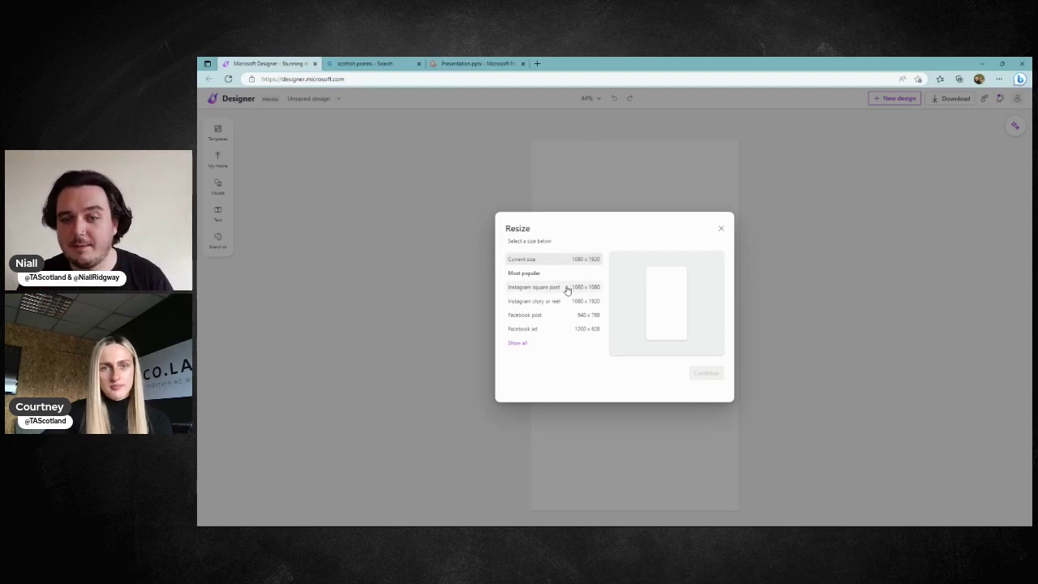
{"action": "left_click", "coordinate": [524, 347]}
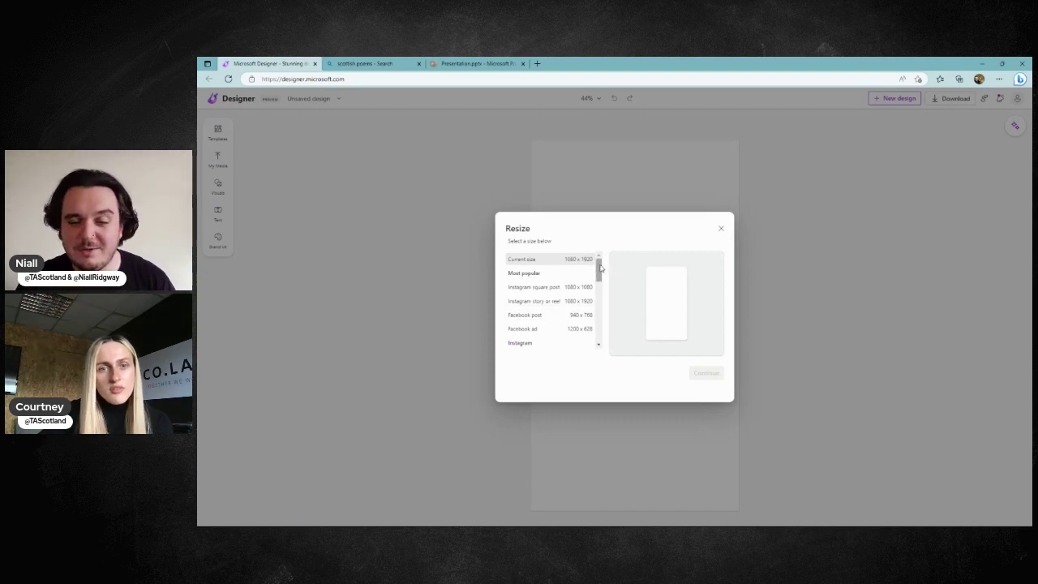
{"action": "left_click_drag", "start_coordinate": [600, 268], "coordinate": [612, 338]}
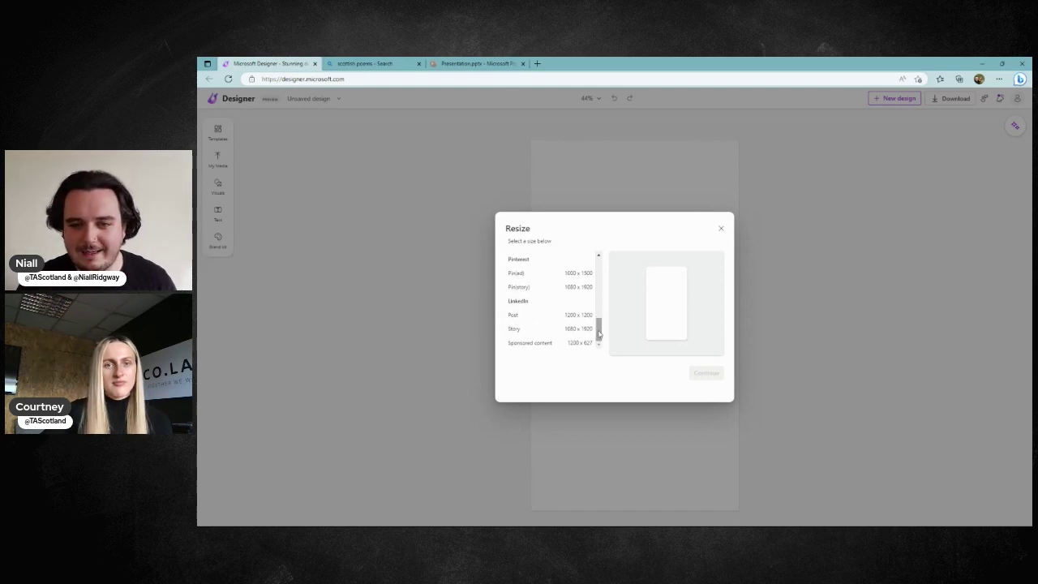
{"action": "left_click_drag", "start_coordinate": [599, 334], "coordinate": [603, 266]}
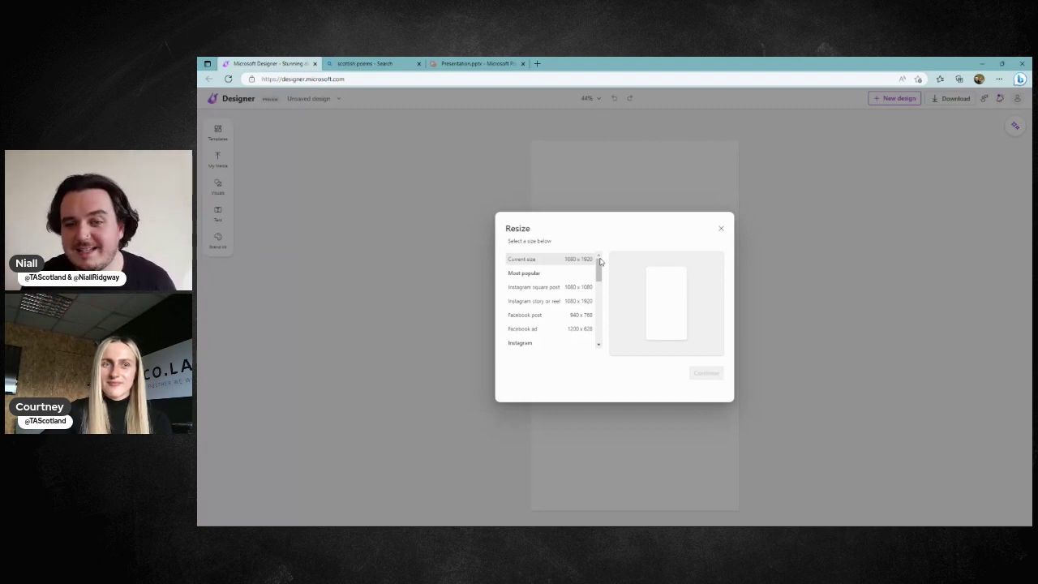
{"action": "left_click", "coordinate": [578, 288]}
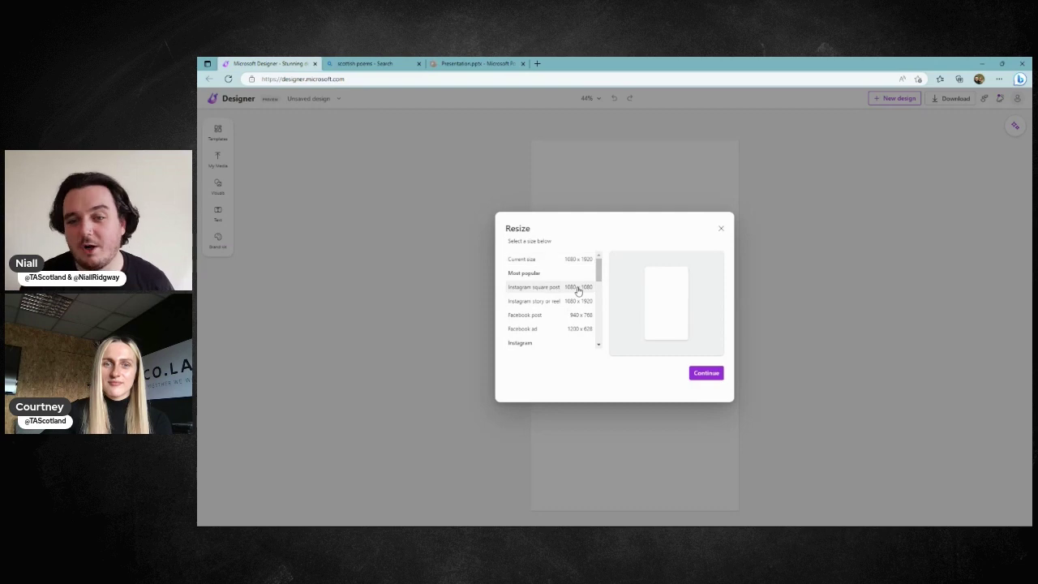
{"action": "left_click", "coordinate": [707, 374]}
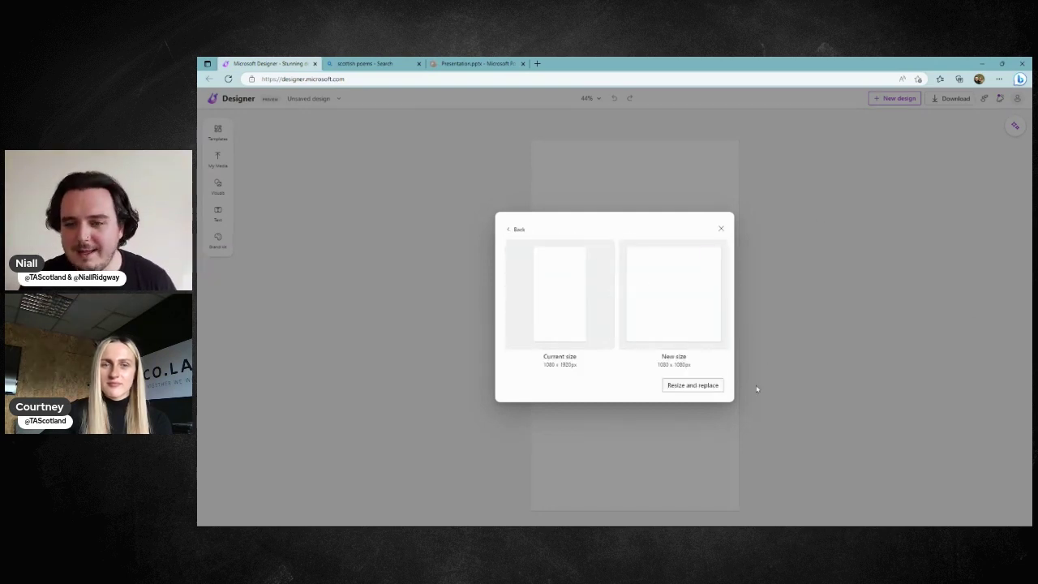
{"action": "left_click", "coordinate": [702, 386]}
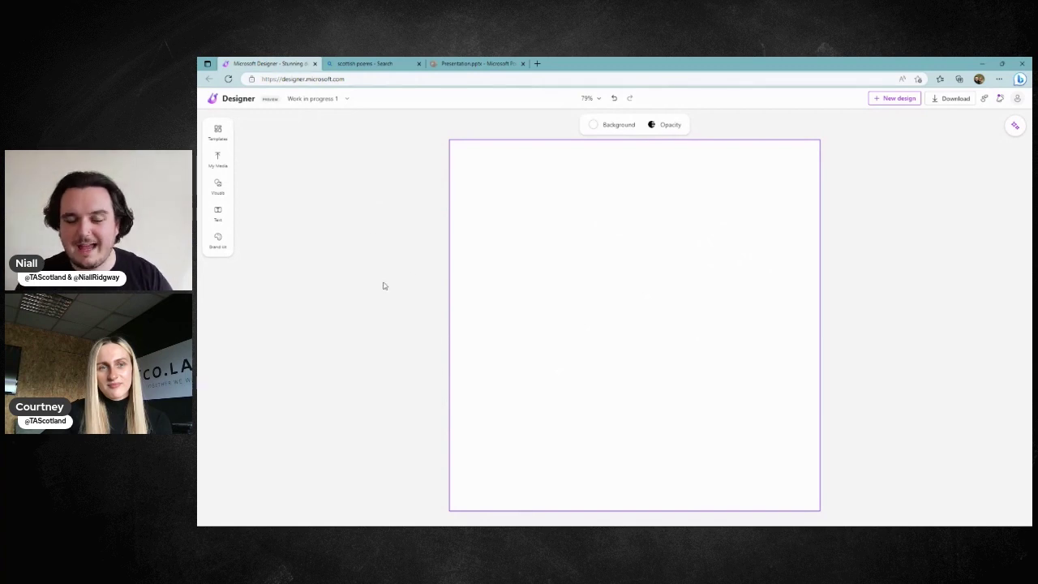
- Cycle the canvas background through several suggested colours with Inspire me, ending on light grey
{"action": "left_click", "coordinate": [619, 127]}
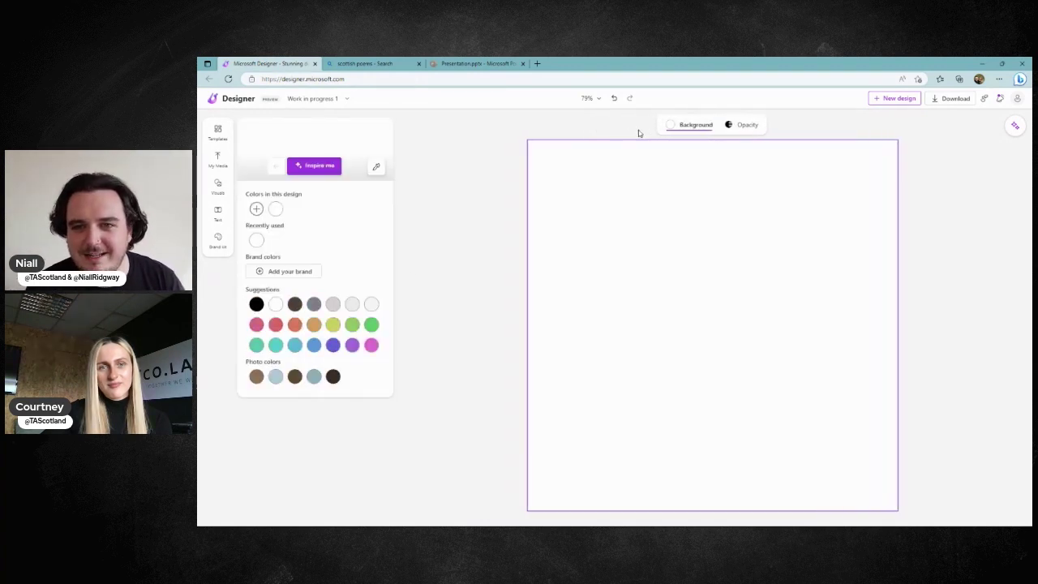
{"action": "left_click", "coordinate": [443, 187]}
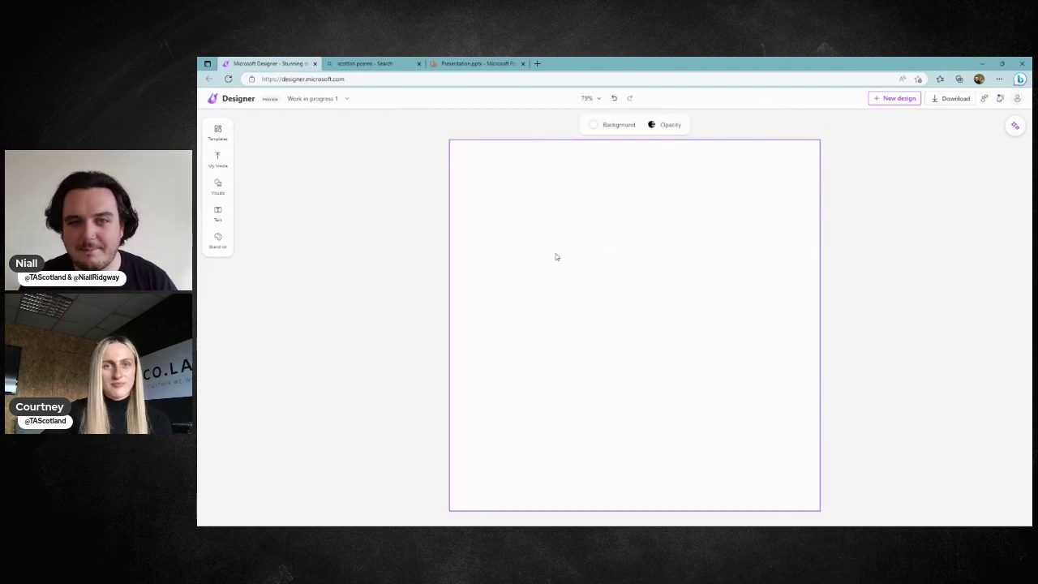
{"action": "left_click", "coordinate": [620, 128]}
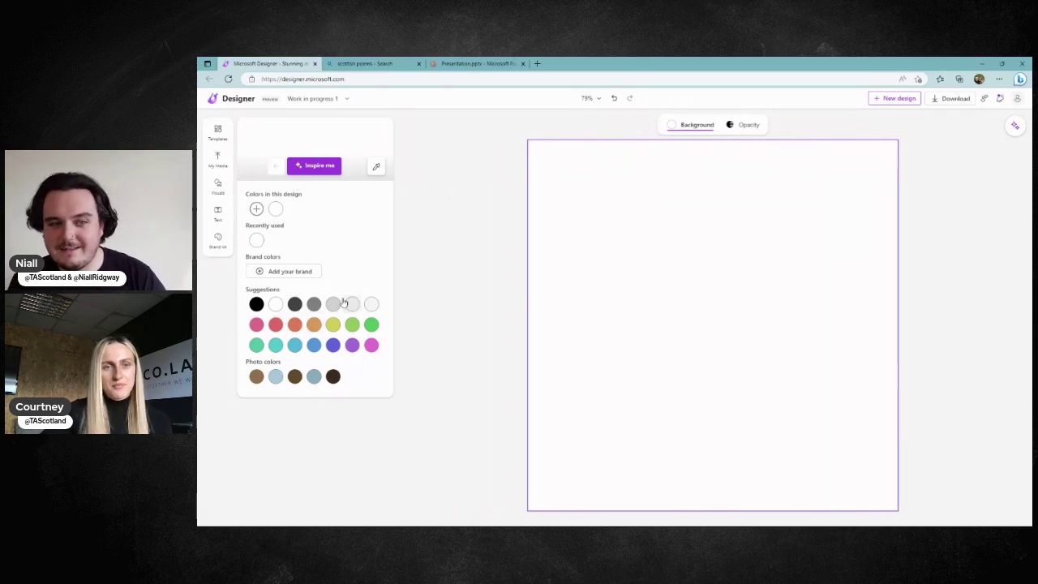
{"action": "left_click", "coordinate": [326, 170]}
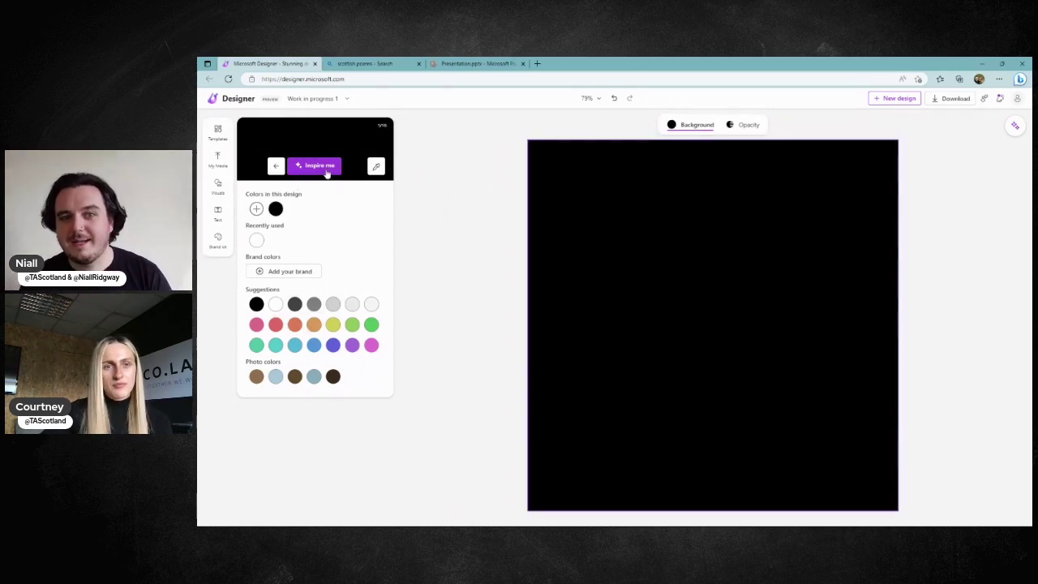
{"action": "left_click", "coordinate": [326, 173]}
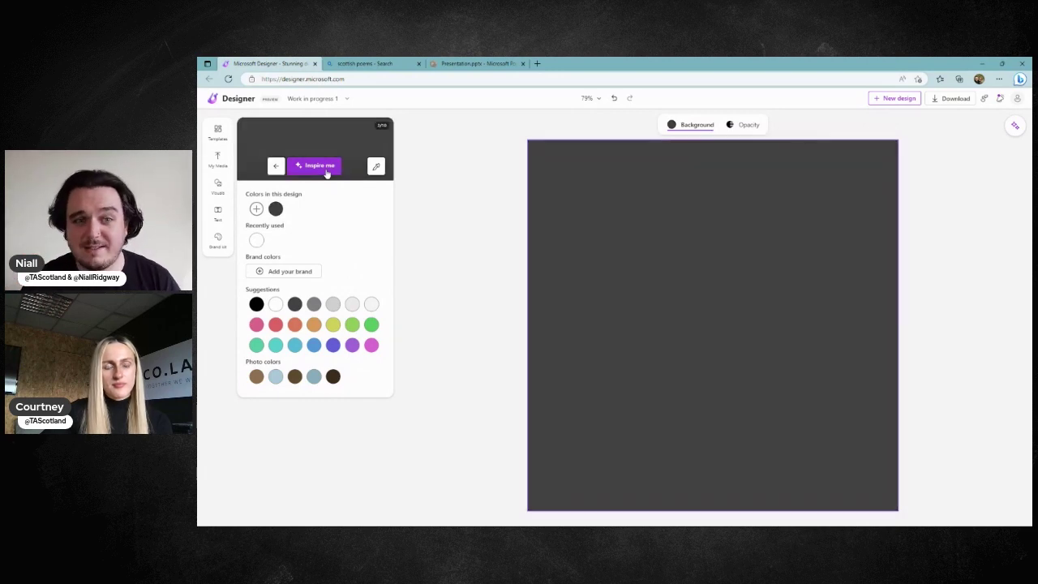
{"action": "left_click", "coordinate": [327, 173]}
{"action": "left_click", "coordinate": [327, 173]}
{"action": "left_click", "coordinate": [327, 174]}
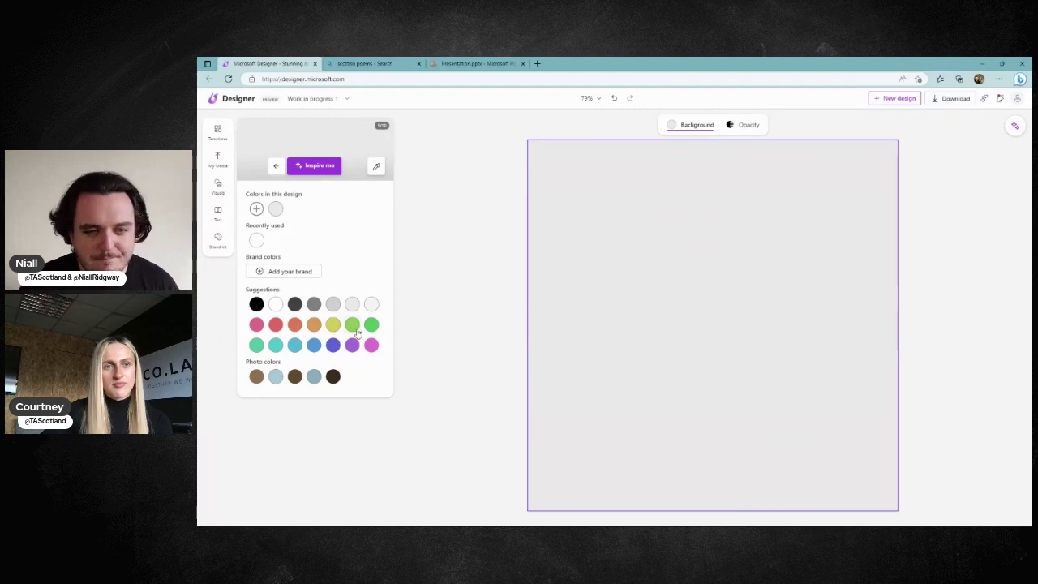
- Try lime green as the canvas background and set it to the suggested magenta pink instead
{"action": "left_click", "coordinate": [333, 324]}
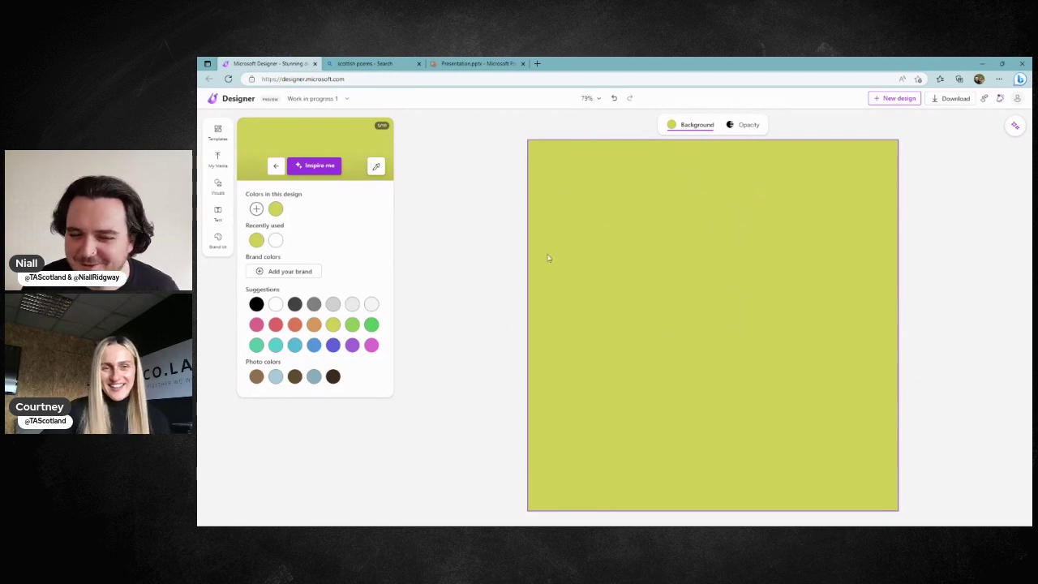
{"action": "left_click", "coordinate": [371, 345]}
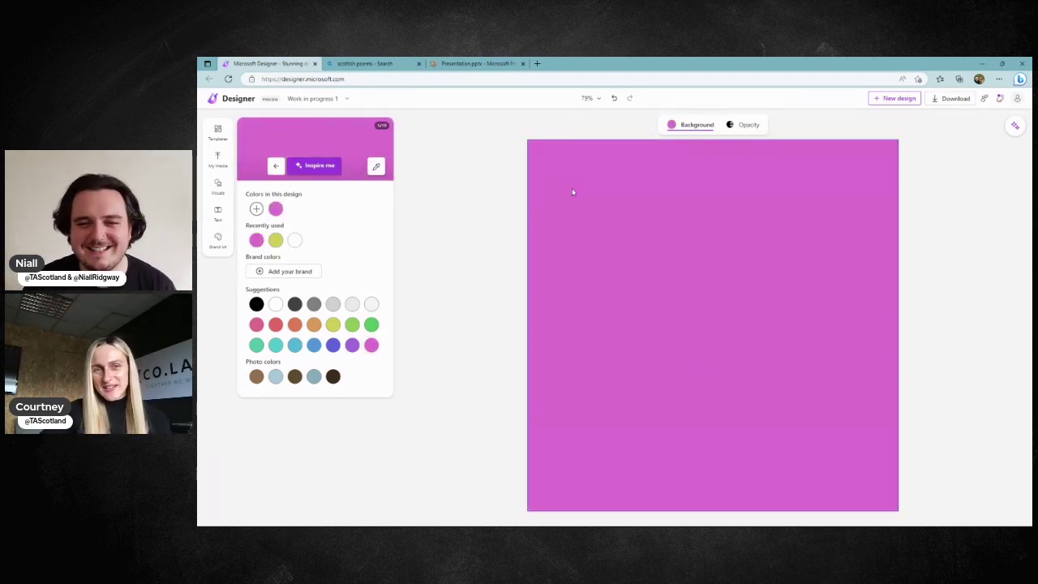
{"action": "left_click", "coordinate": [938, 280]}
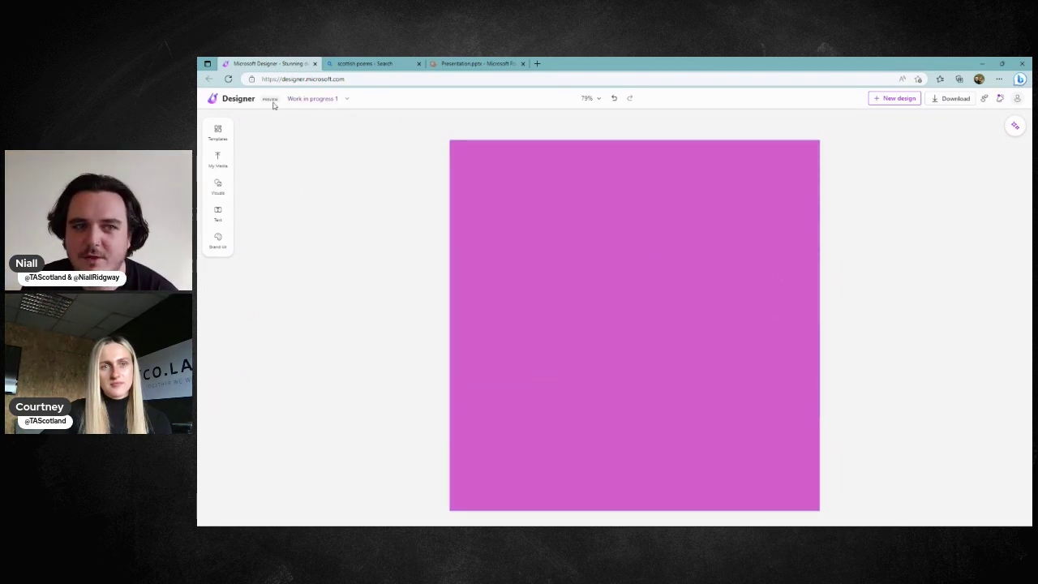
- Rename the design as First Design
{"action": "left_click", "coordinate": [346, 99]}
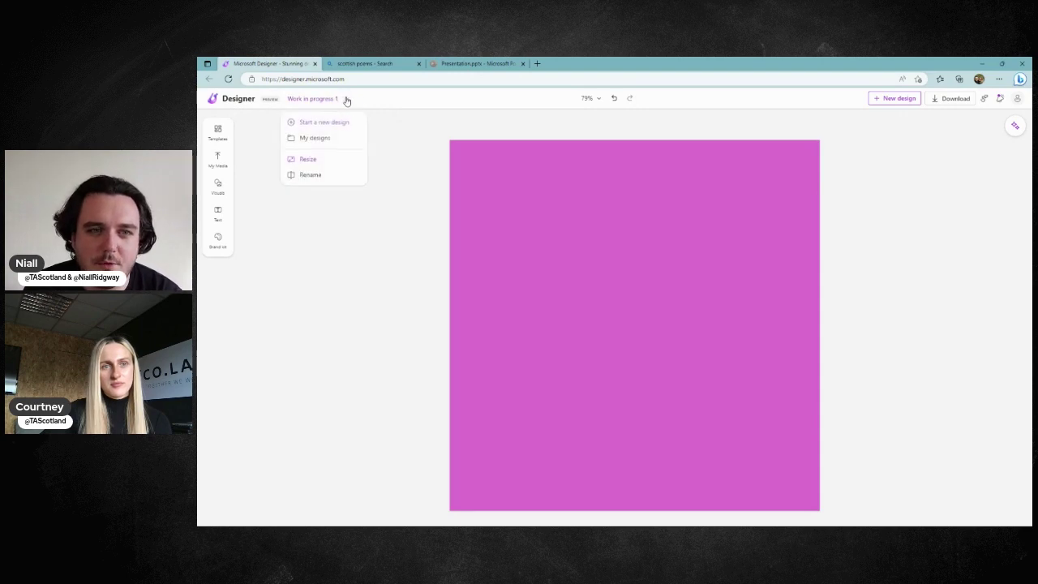
{"action": "left_click", "coordinate": [328, 175]}
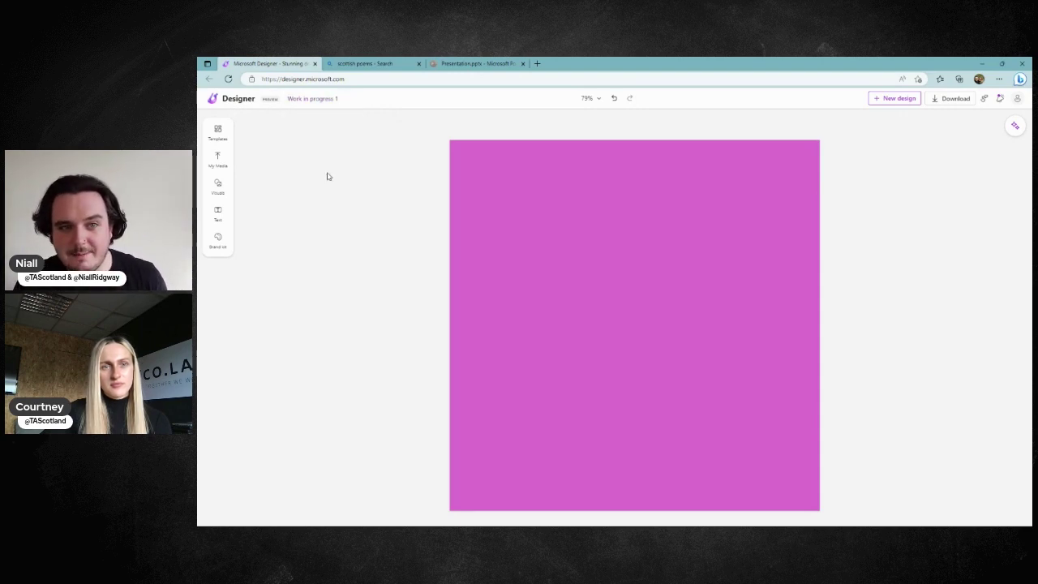
{"action": "key", "text": "BackSpace"}
{"action": "key", "text": "BackSpace"}
{"action": "key", "text": "BackSpace"}
{"action": "key", "text": "BackSpace"}
{"action": "key", "text": "BackSpace"}
{"action": "key", "text": "BackSpace"}
{"action": "key", "text": "BackSpace"}
{"action": "key", "text": "BackSpace"}
{"action": "key", "text": "BackSpace"}
{"action": "key", "text": "BackSpace"}
{"action": "key", "text": "BackSpace"}
{"action": "key", "text": "BackSpace"}
{"action": "key", "text": "BackSpace"}
{"action": "key", "text": "BackSpace"}
{"action": "key", "text": "BackSpace"}
{"action": "key", "text": "BackSpace"}
{"action": "key", "text": "BackSpace"}
{"action": "key", "text": "BackSpace"}
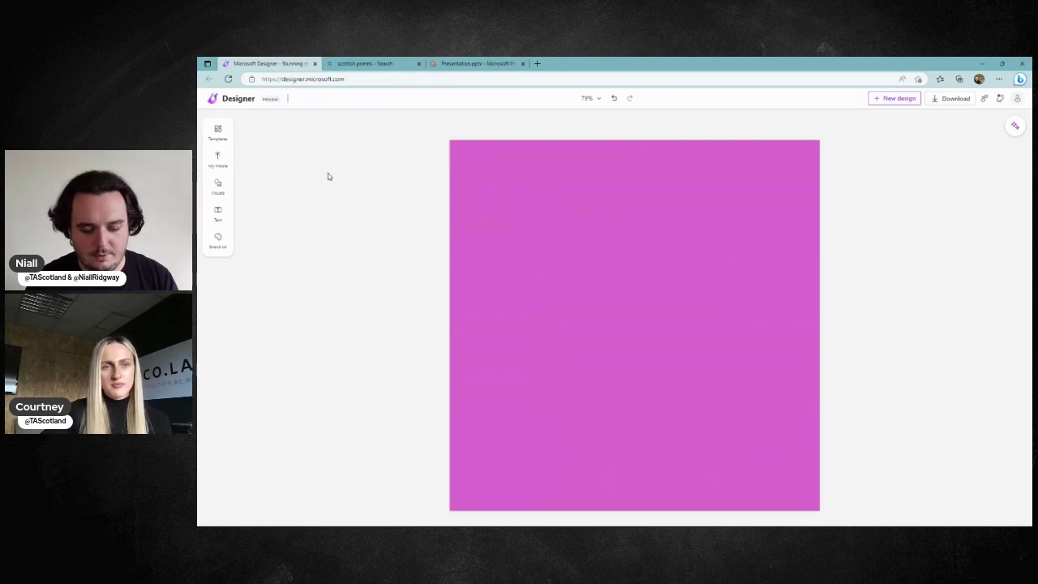
{"action": "type", "text": "First Design"}
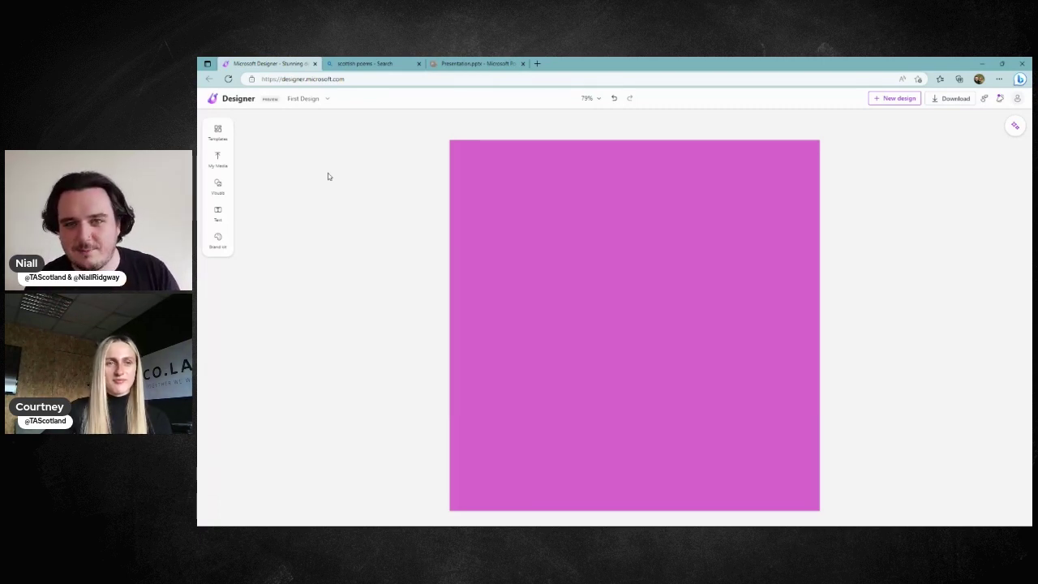
- View the saved designs in My designs and return to the current canvas
{"action": "left_click", "coordinate": [327, 100]}
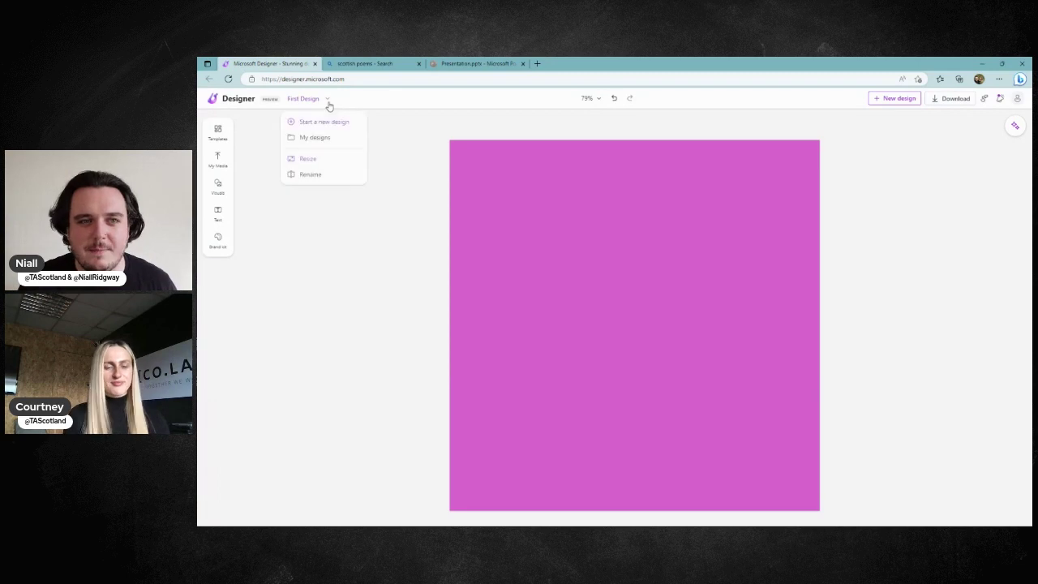
{"action": "left_click", "coordinate": [341, 141]}
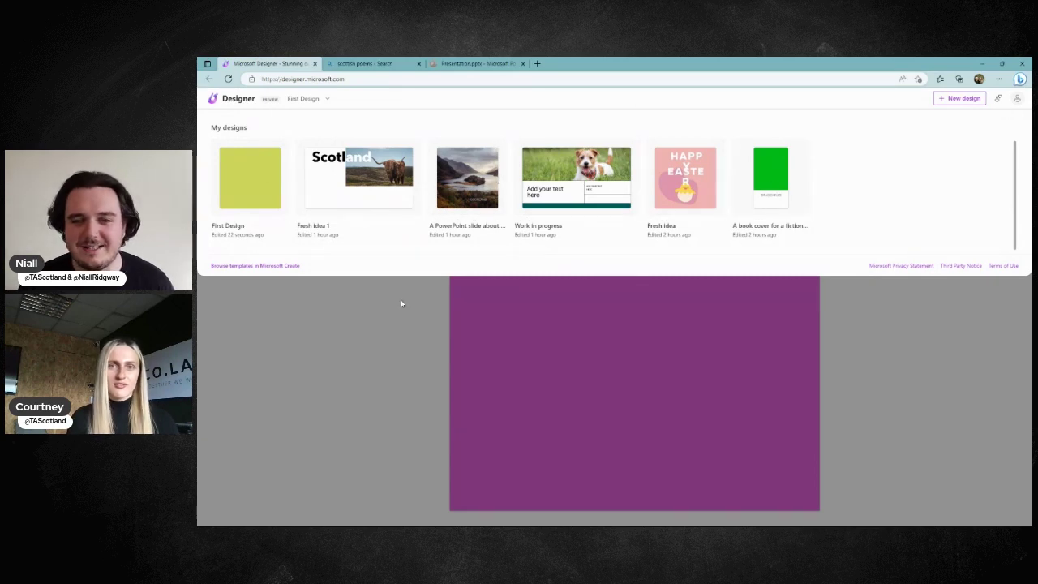
{"action": "left_click", "coordinate": [387, 326]}
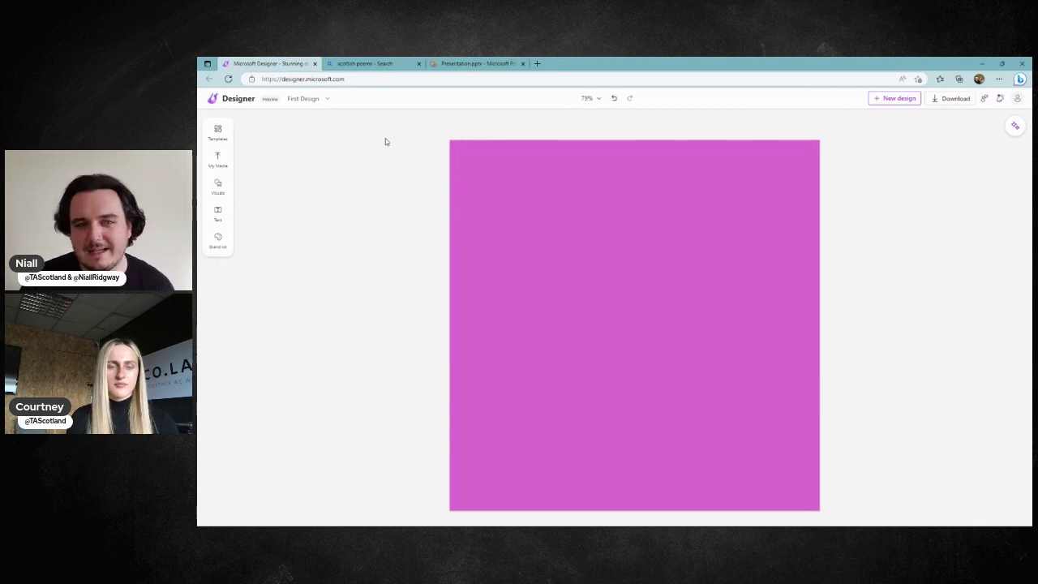
- Try viewing the canvas at 200% and zoomed to fill, and return it to zoom to fit
{"action": "left_click", "coordinate": [596, 98]}
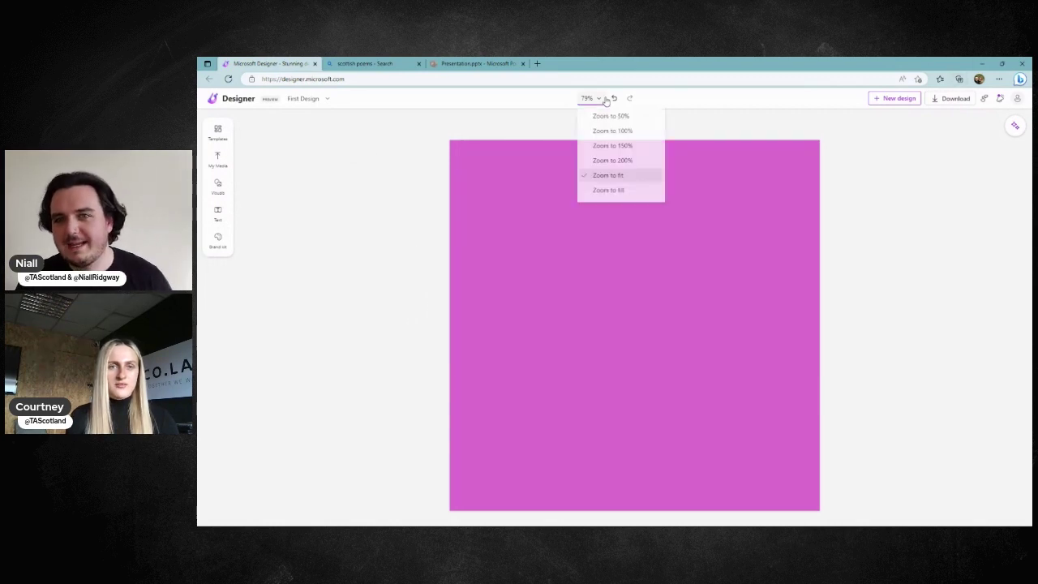
{"action": "left_click", "coordinate": [636, 176]}
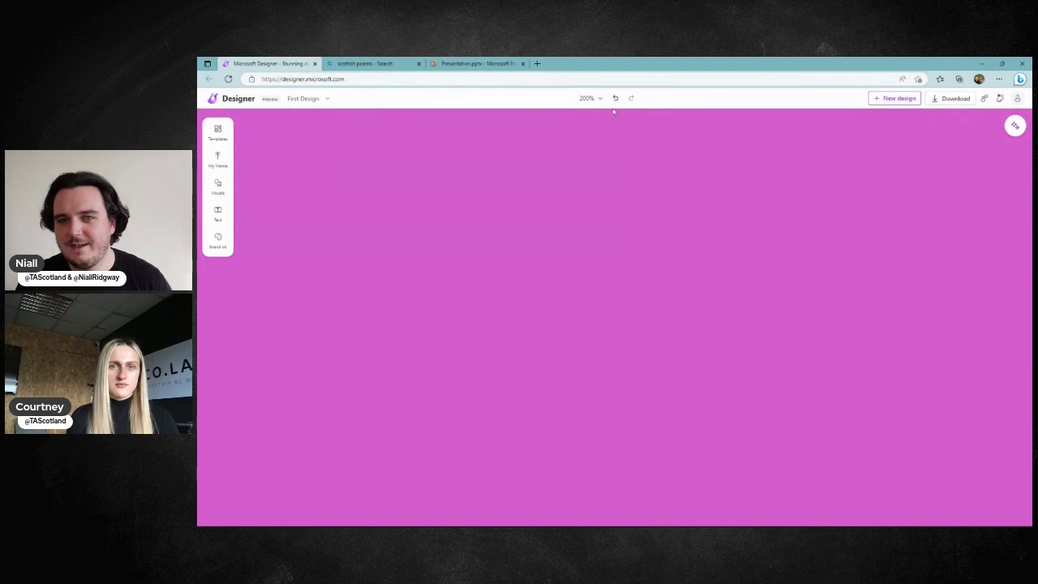
{"action": "left_click", "coordinate": [596, 99]}
{"action": "left_click", "coordinate": [623, 179]}
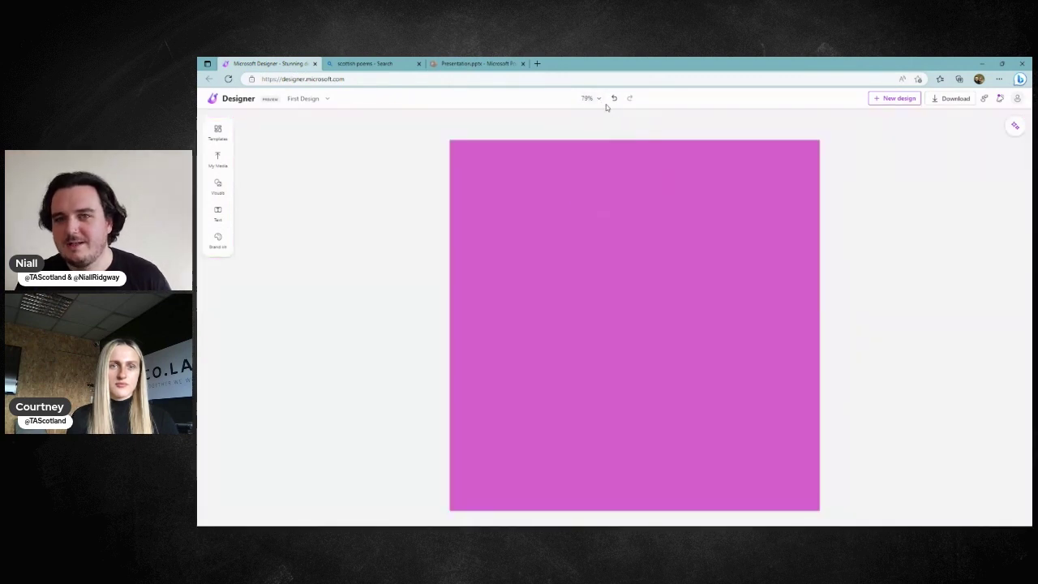
{"action": "left_click", "coordinate": [600, 99]}
{"action": "left_click", "coordinate": [635, 192]}
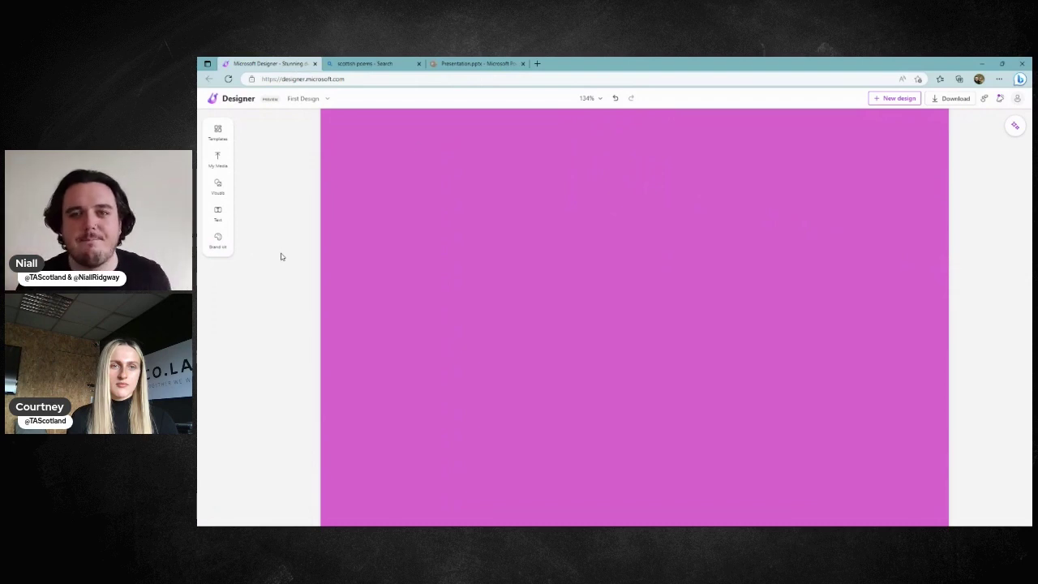
{"action": "left_click", "coordinate": [598, 100]}
{"action": "left_click", "coordinate": [618, 178]}
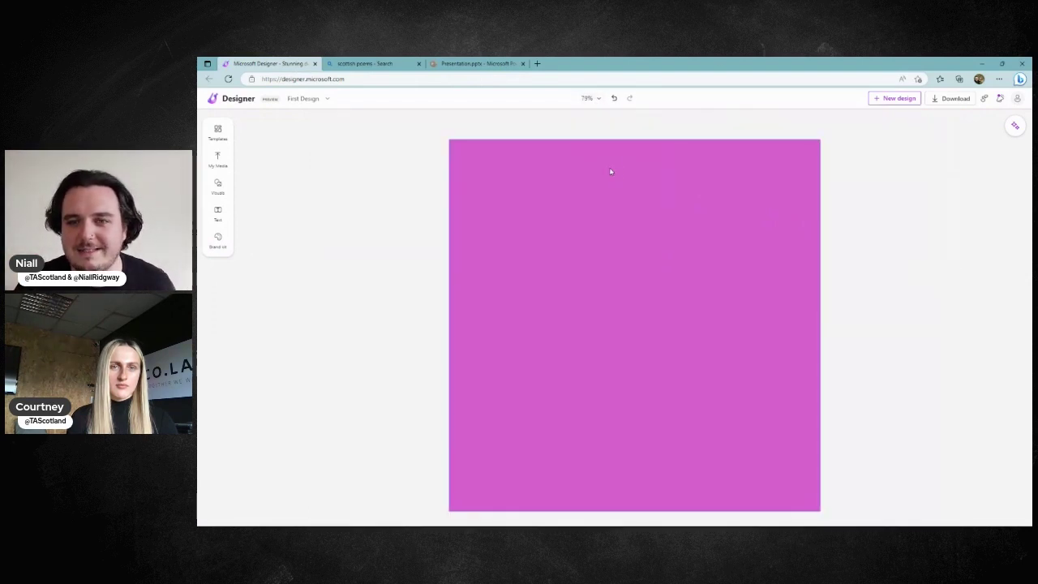
- Undo the last background colour change and redo it
{"action": "left_click", "coordinate": [614, 98]}
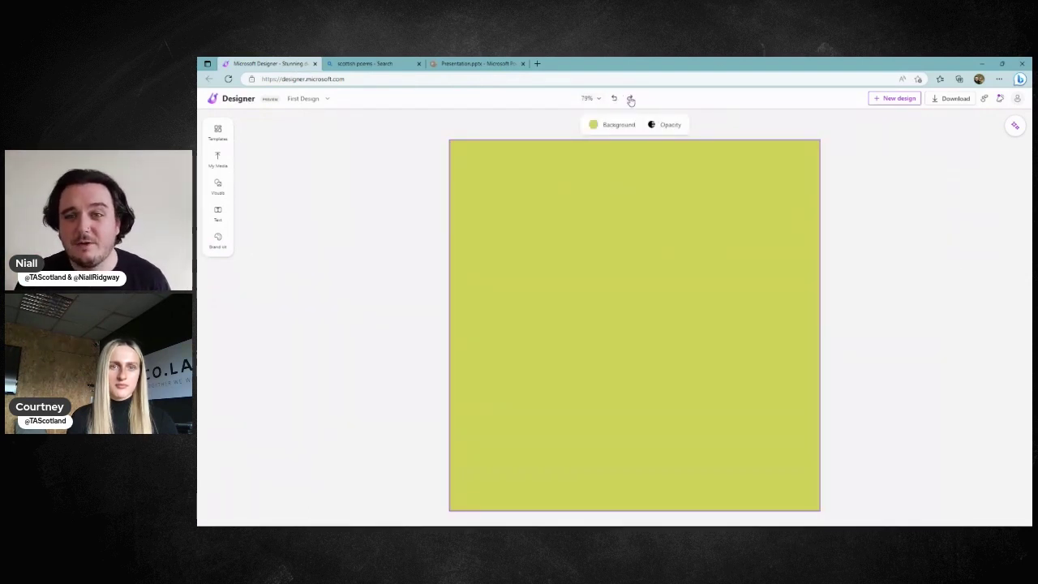
{"action": "left_click", "coordinate": [629, 99]}
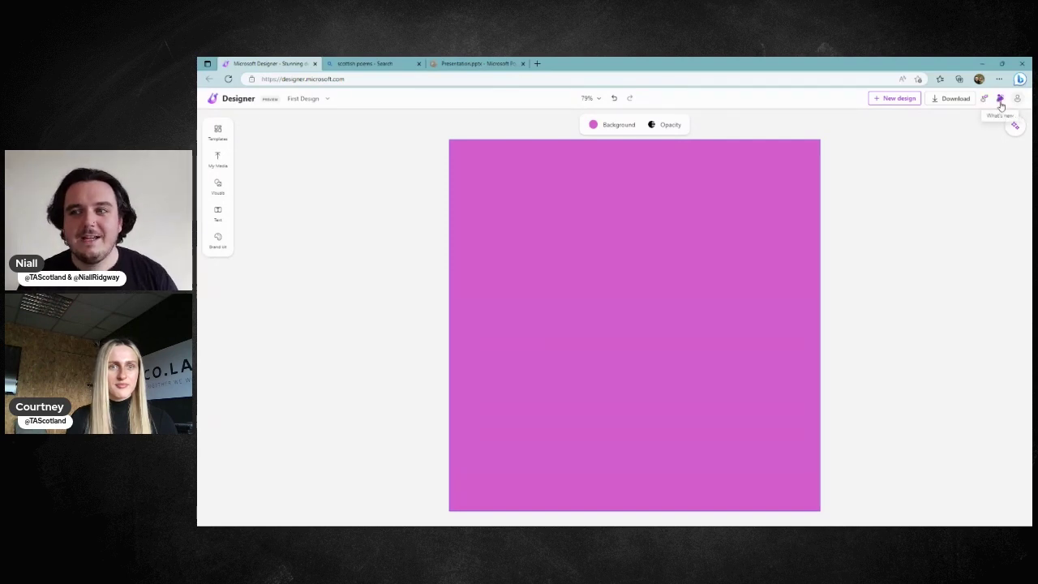
- Review the What's new list of features and improvements and the account options, and close both
{"action": "left_click", "coordinate": [999, 99]}
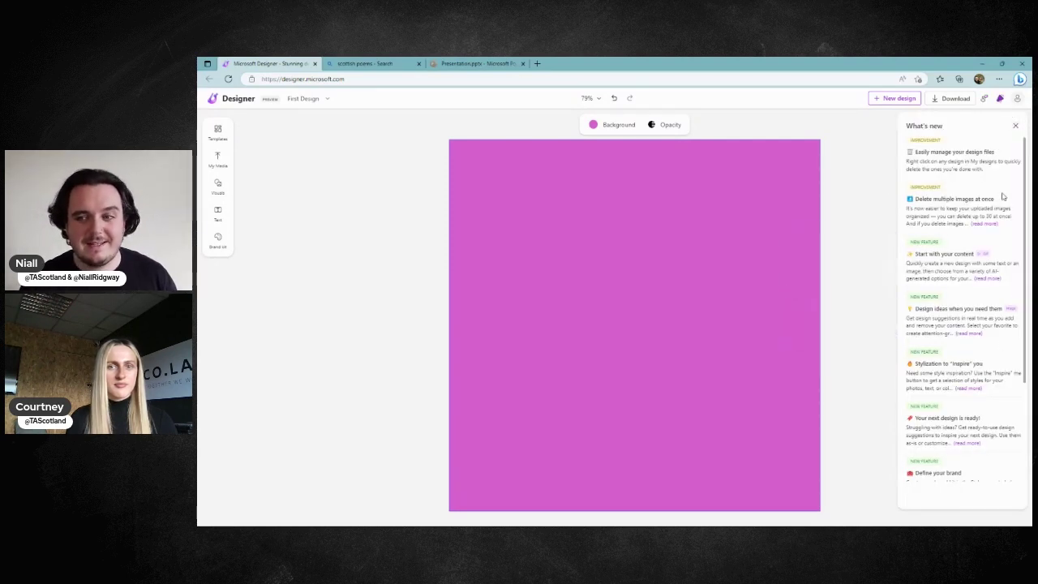
{"action": "mouse_move", "coordinate": [989, 324]}
{"action": "scroll", "coordinate": [989, 324], "scroll_direction": "down", "scroll_amount": 3}
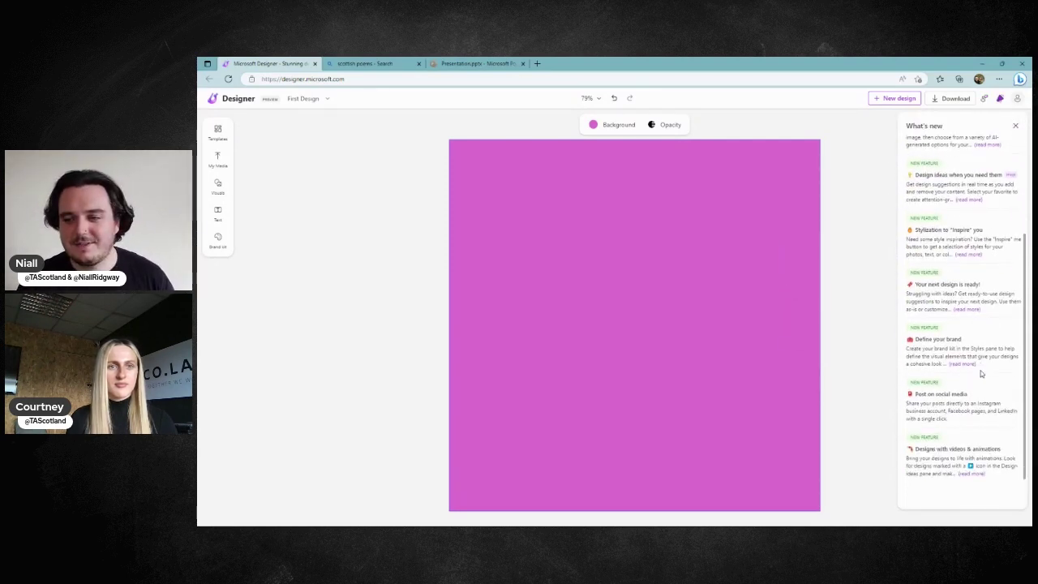
{"action": "scroll", "coordinate": [988, 360], "scroll_direction": "up", "scroll_amount": 3}
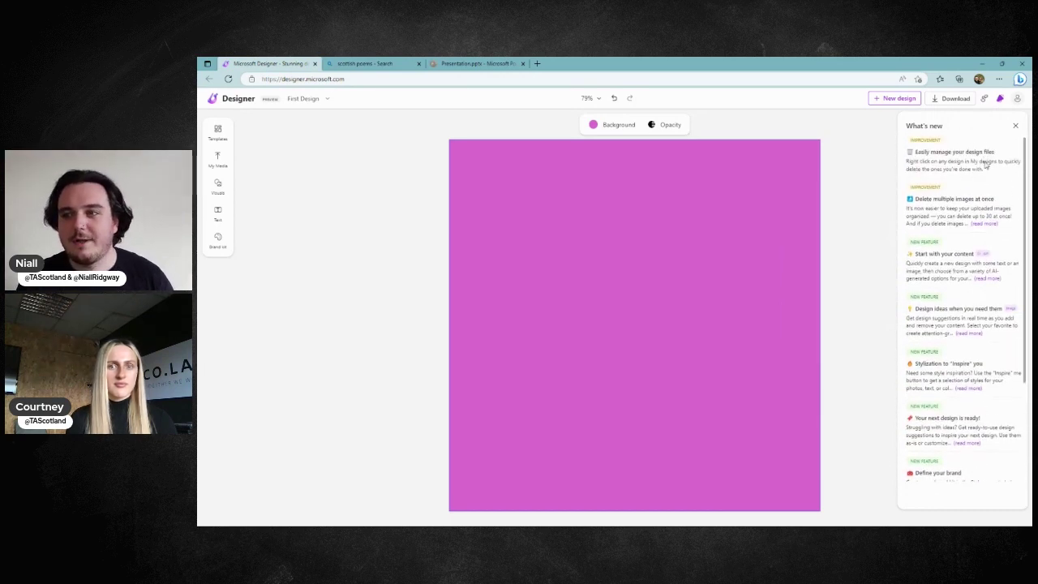
{"action": "left_click", "coordinate": [1018, 98]}
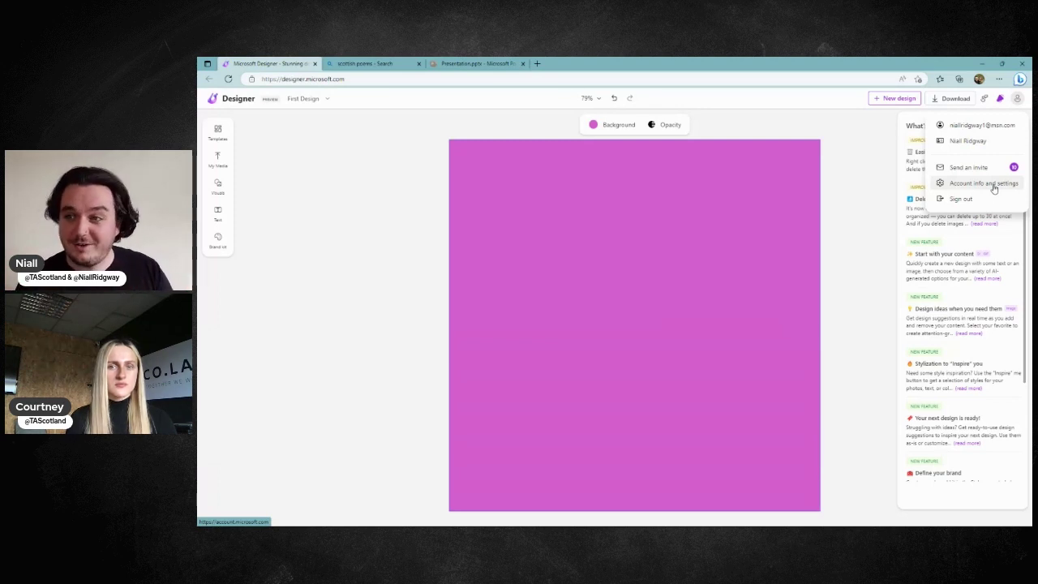
{"action": "left_click", "coordinate": [843, 190]}
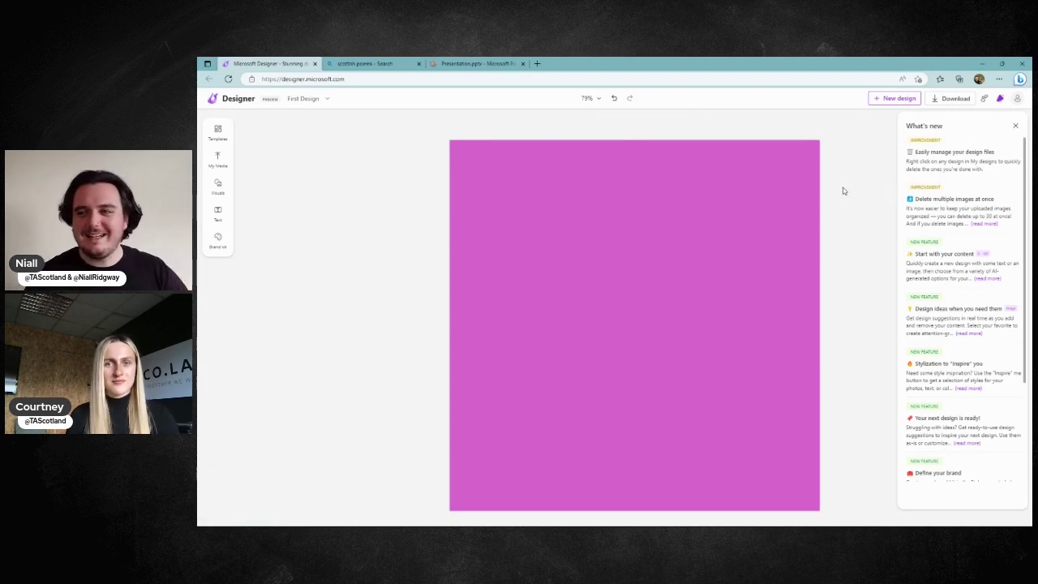
{"action": "left_click", "coordinate": [1014, 126]}
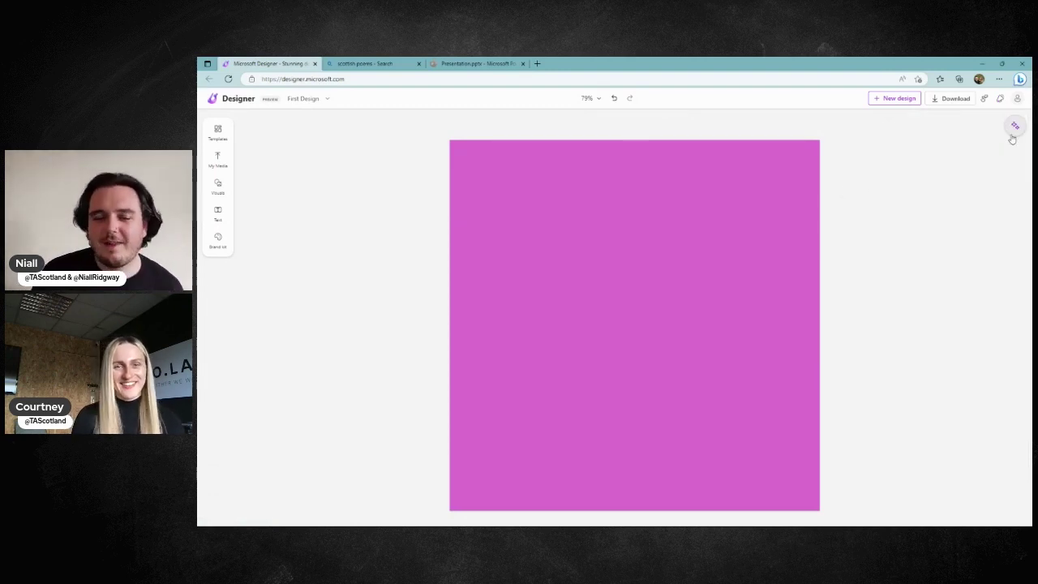
- Browse the upcoming holiday templates and apply the Puppy Day template, replacing the existing design
{"action": "left_click", "coordinate": [219, 133]}
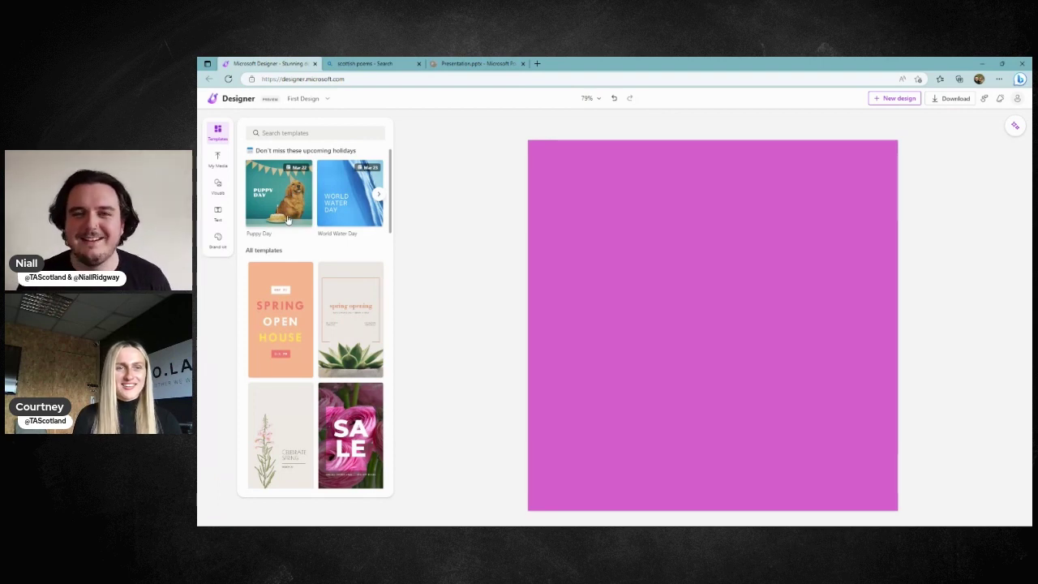
{"action": "left_click", "coordinate": [381, 197]}
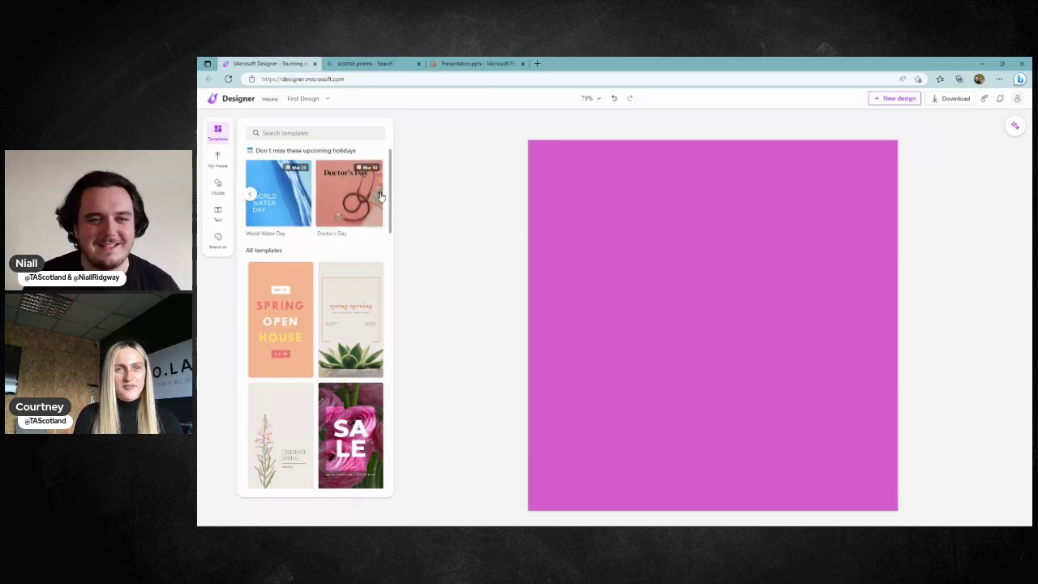
{"action": "left_click", "coordinate": [380, 197]}
{"action": "left_click", "coordinate": [681, 328]}
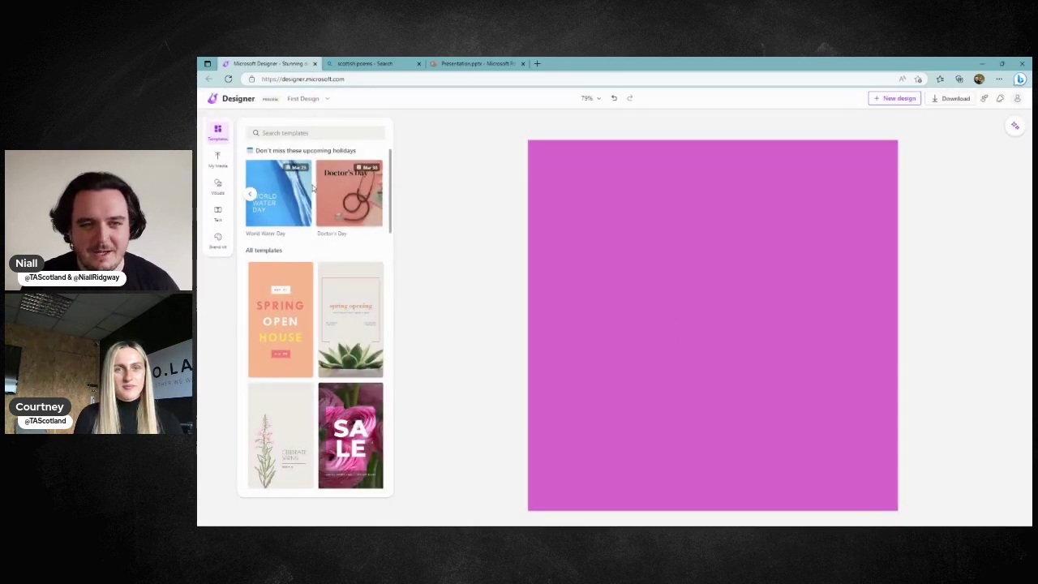
{"action": "left_click", "coordinate": [250, 196]}
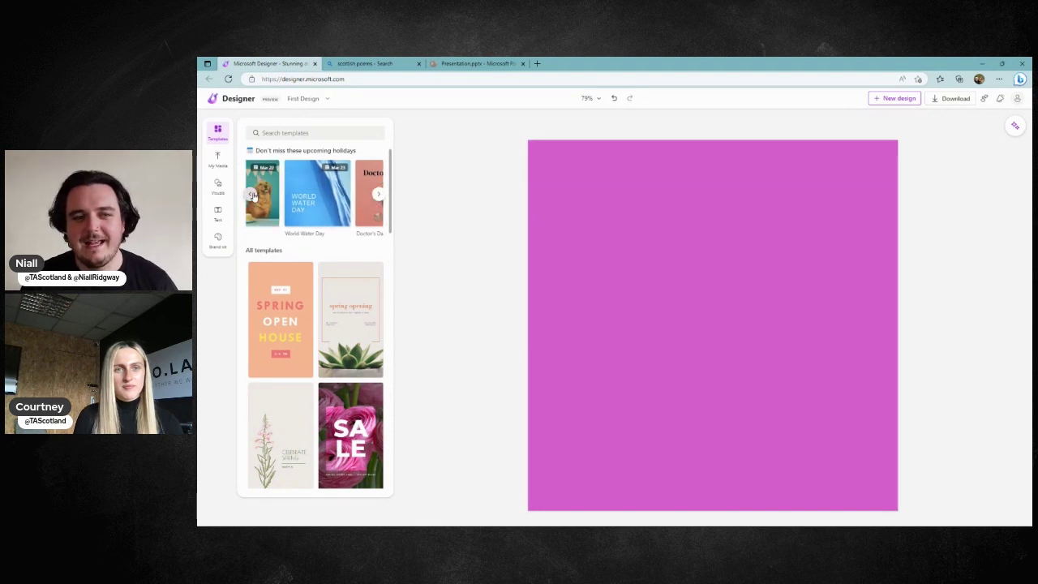
{"action": "left_click", "coordinate": [292, 199]}
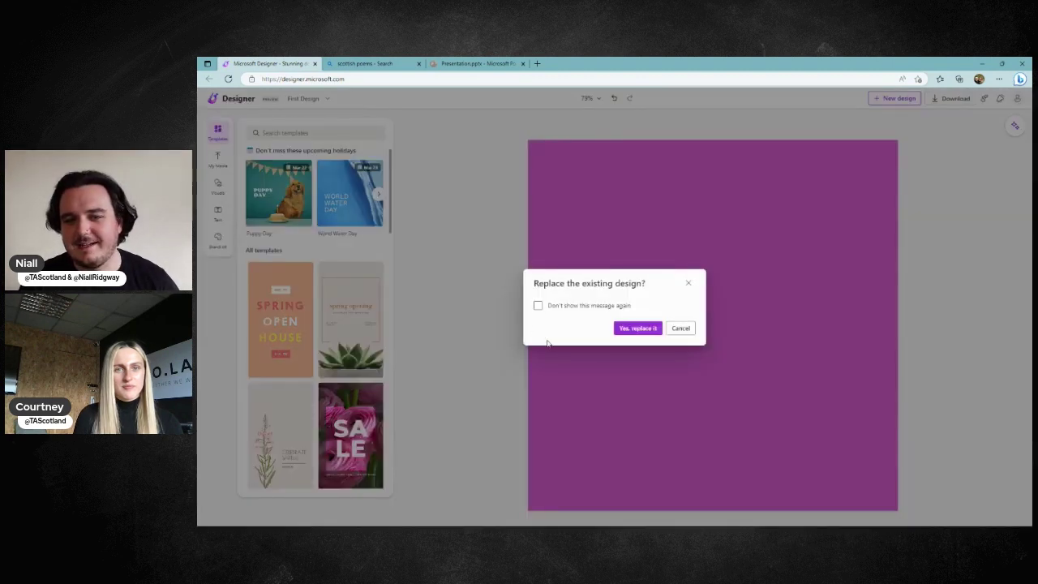
{"action": "left_click", "coordinate": [628, 328]}
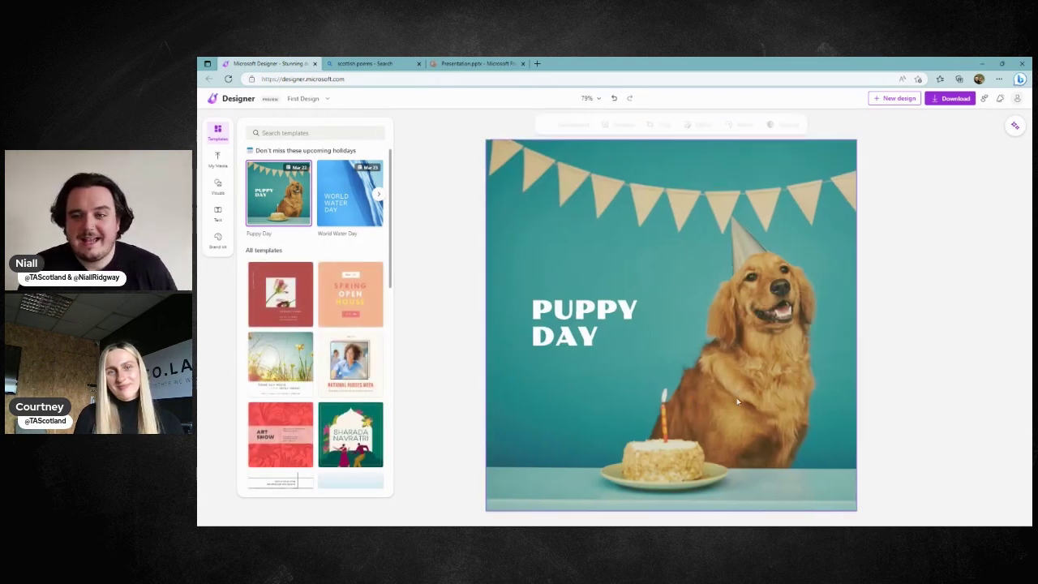
- Inspect the font options for the Puppy Day heading and deselect it
{"action": "left_click", "coordinate": [883, 297]}
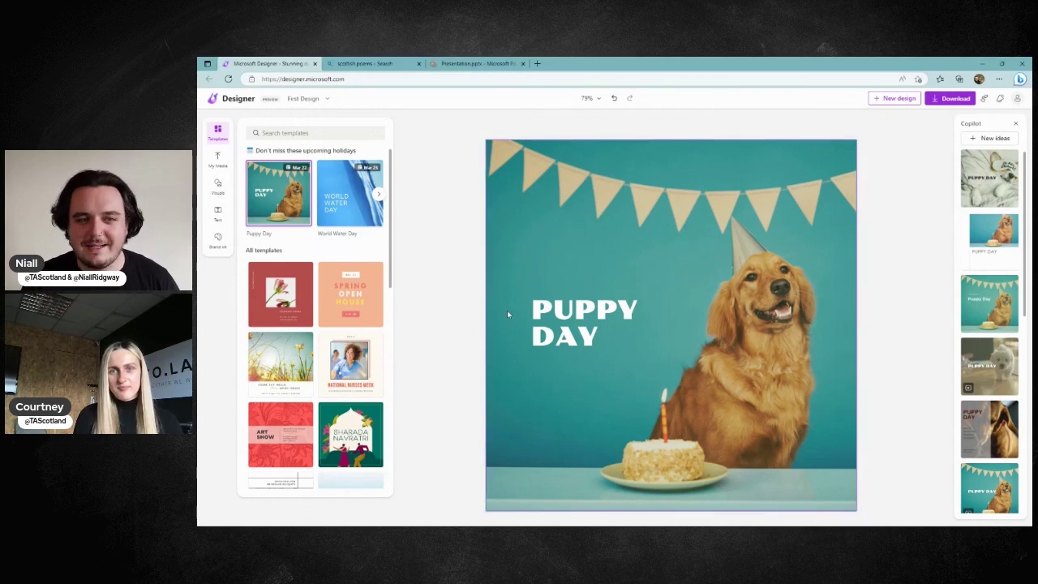
{"action": "left_click", "coordinate": [543, 312]}
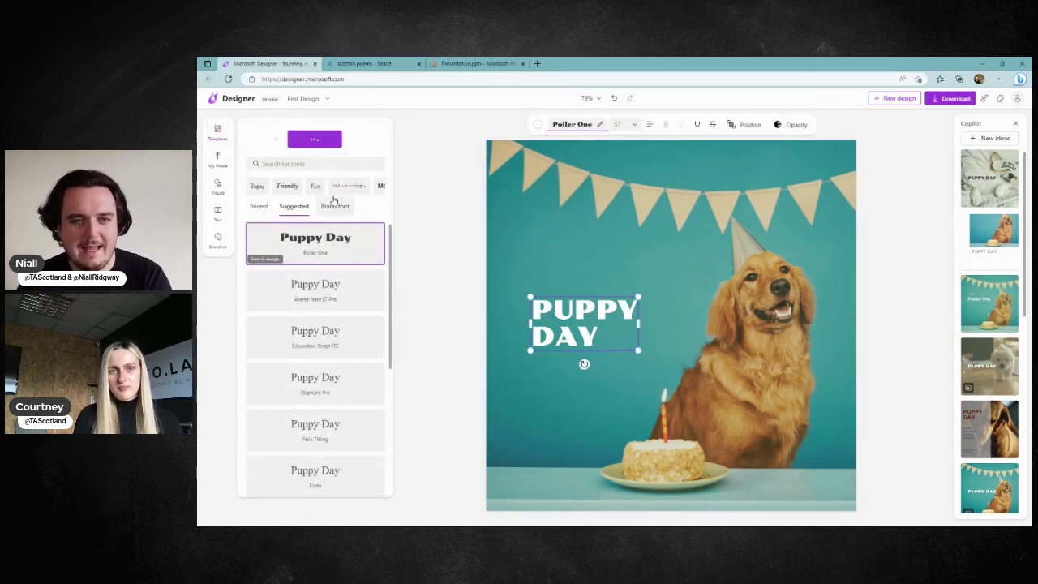
{"action": "left_click", "coordinate": [503, 232]}
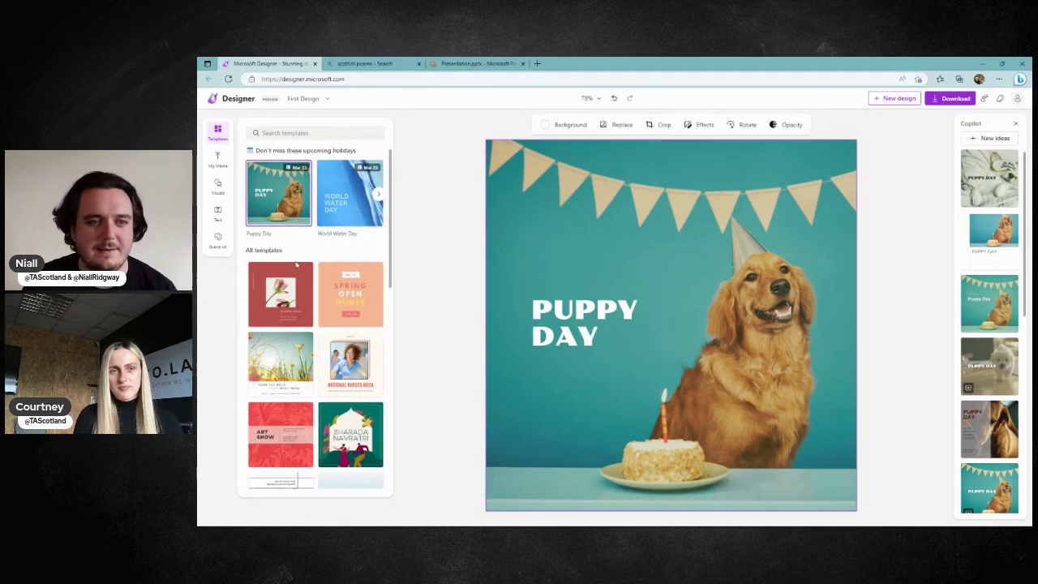
{"action": "left_click", "coordinate": [394, 212]}
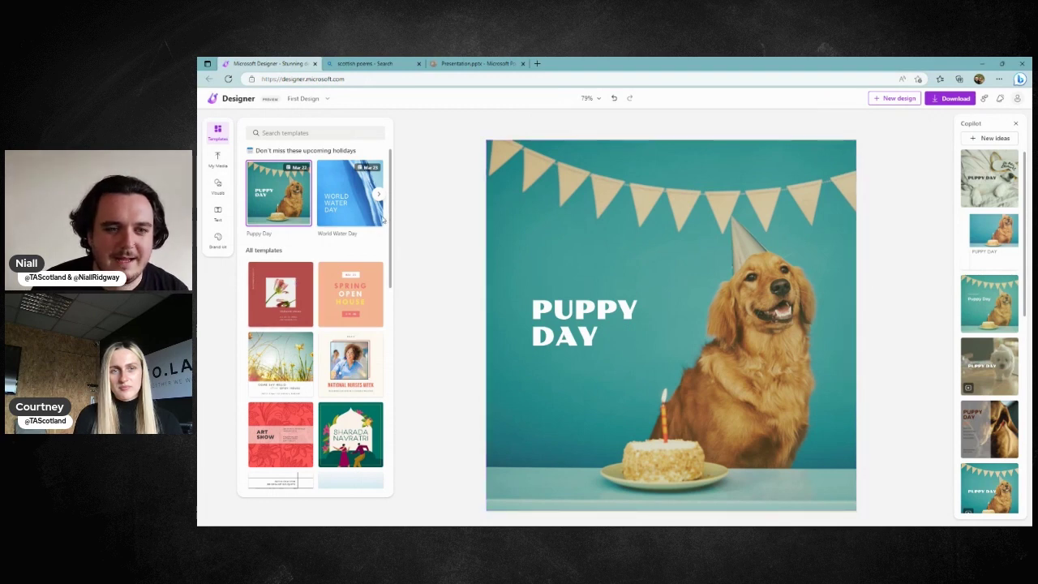
- Apply the "it's travel season" template with the orange car, replacing the existing design
{"action": "left_click_drag", "start_coordinate": [391, 221], "coordinate": [398, 358]}
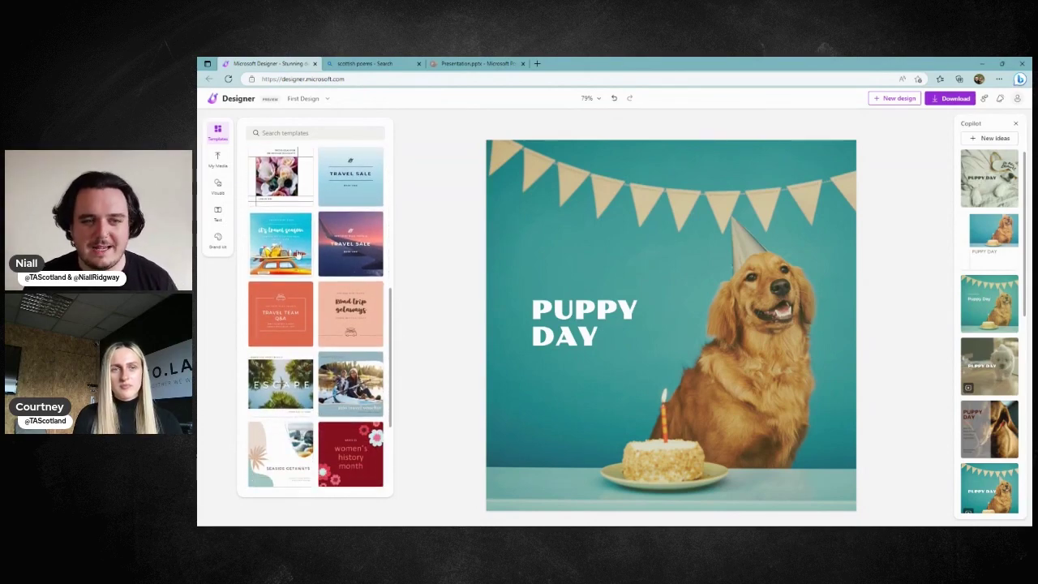
{"action": "left_click", "coordinate": [275, 248]}
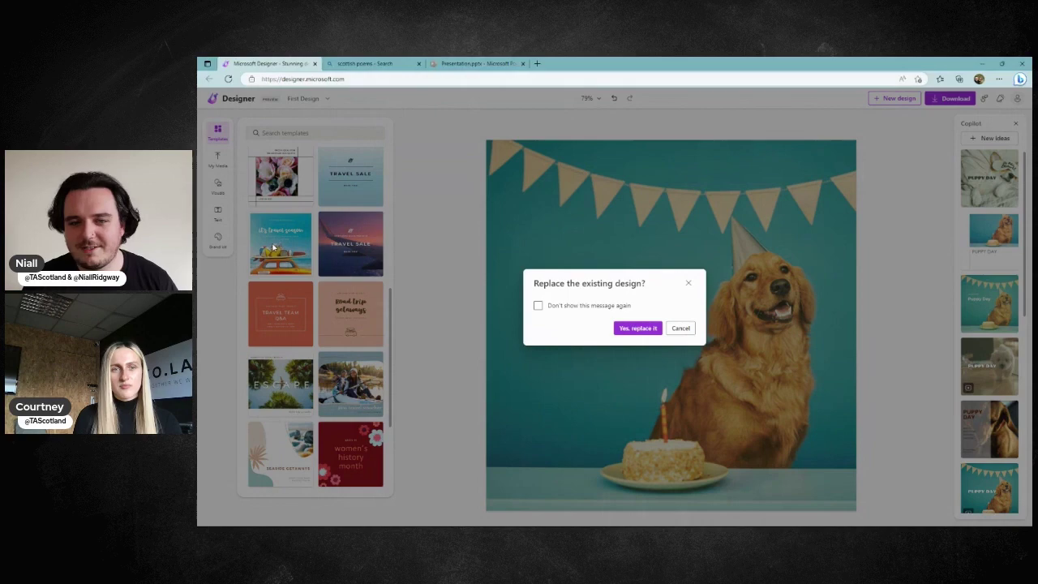
{"action": "left_click", "coordinate": [653, 328]}
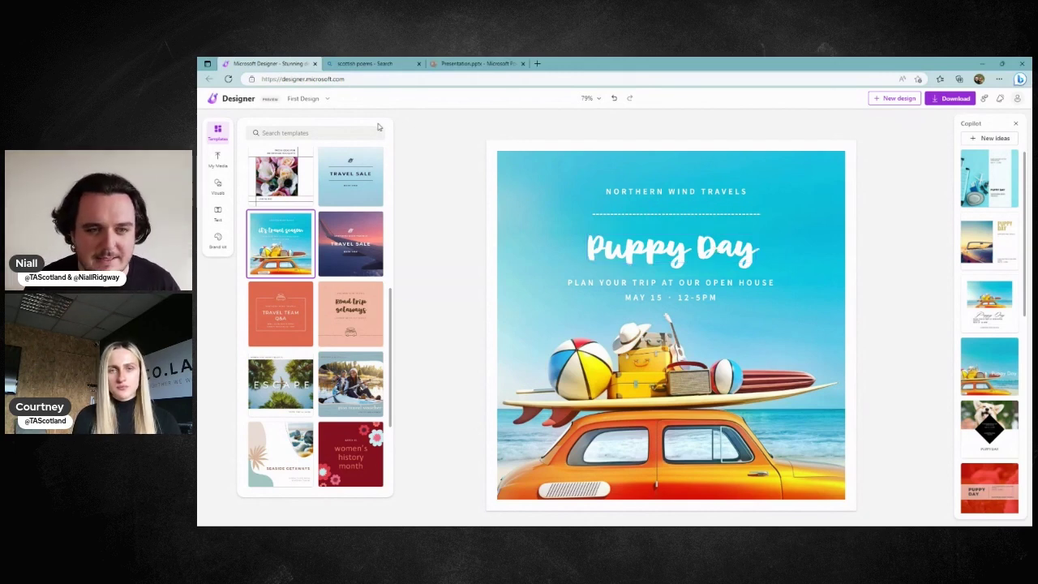
- Browse through the full collection of ready-made templates and return to its beginning
{"action": "scroll", "coordinate": [330, 300], "scroll_direction": "down", "scroll_amount": 10}
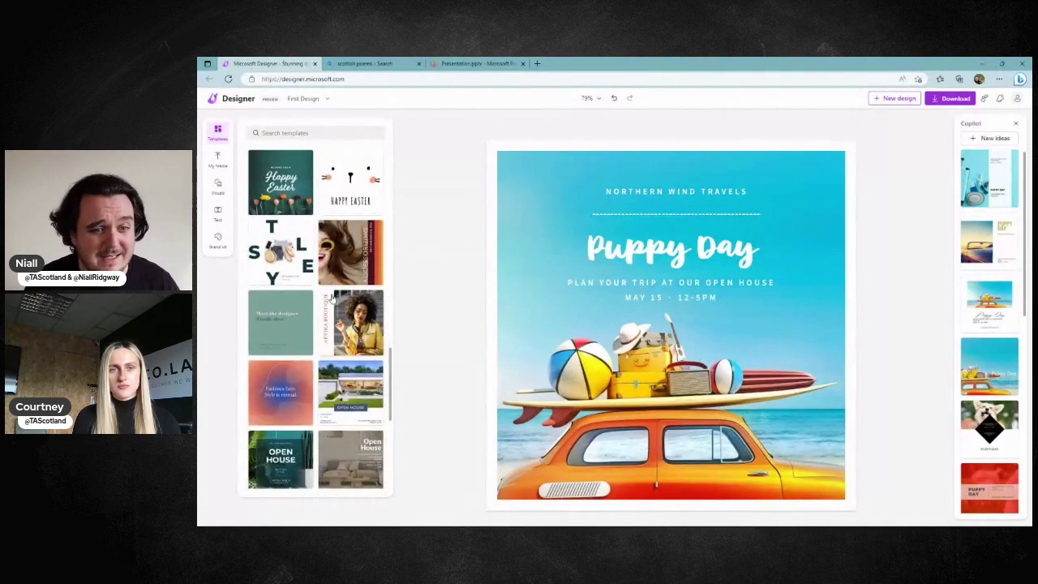
{"action": "scroll", "coordinate": [329, 300], "scroll_direction": "down", "scroll_amount": 6}
{"action": "scroll", "coordinate": [339, 319], "scroll_direction": "down", "scroll_amount": 1}
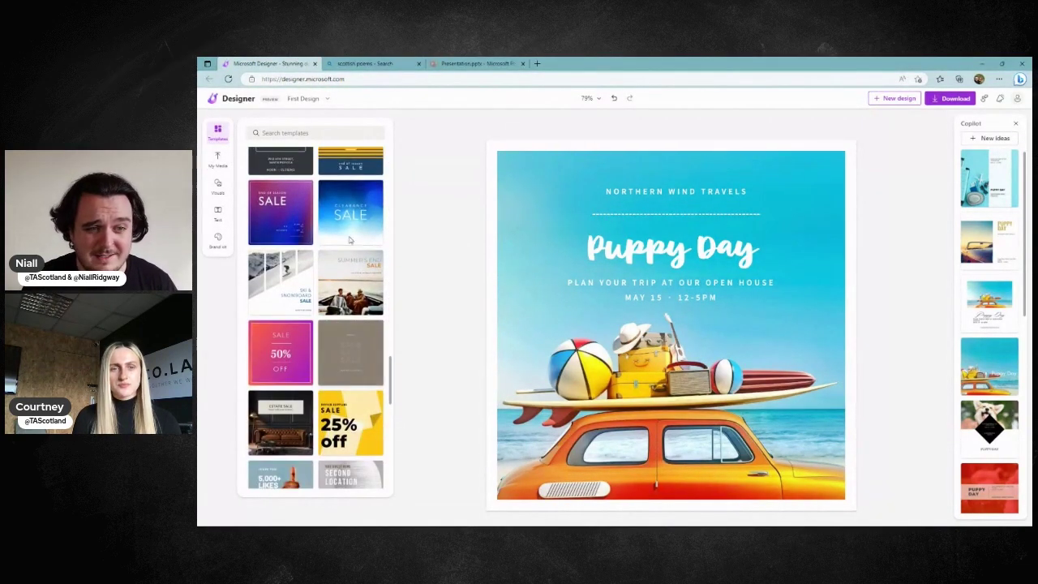
{"action": "scroll", "coordinate": [362, 350], "scroll_direction": "down", "scroll_amount": 2}
{"action": "scroll", "coordinate": [362, 349], "scroll_direction": "down", "scroll_amount": 3}
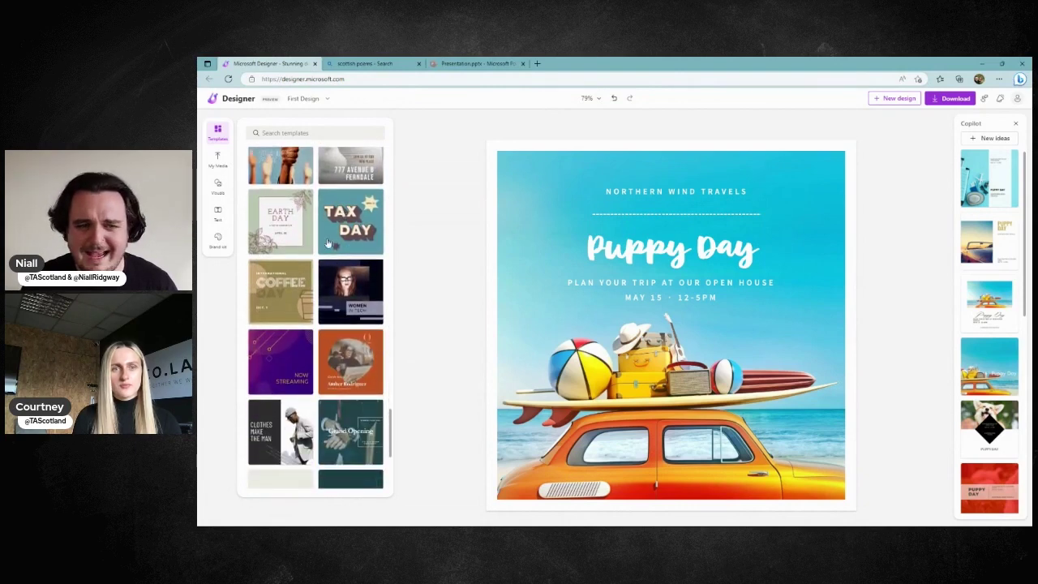
{"action": "scroll", "coordinate": [304, 333], "scroll_direction": "down", "scroll_amount": 5}
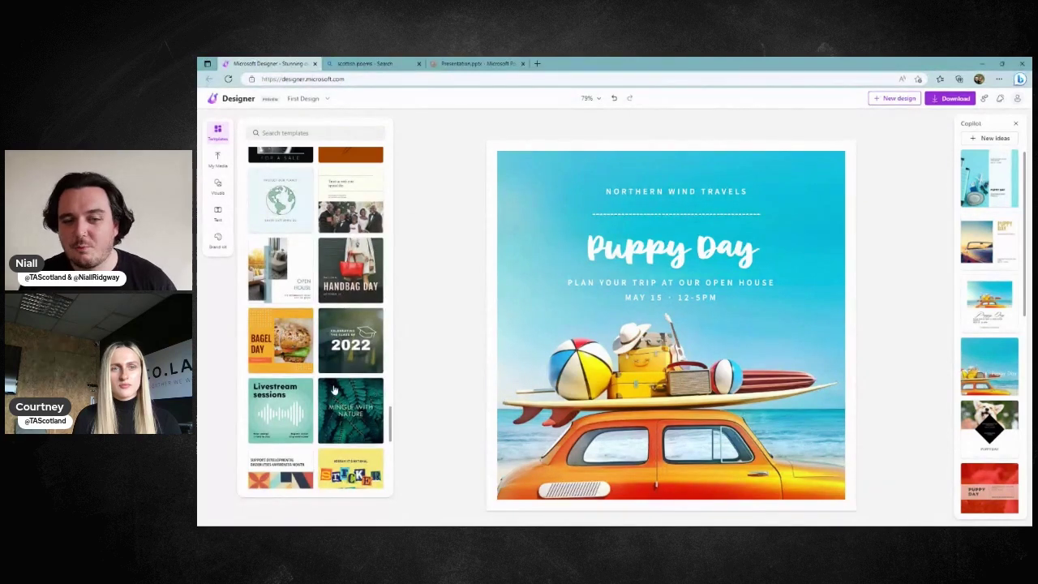
{"action": "scroll", "coordinate": [330, 306], "scroll_direction": "down", "scroll_amount": 2}
{"action": "scroll", "coordinate": [330, 305], "scroll_direction": "down", "scroll_amount": 1}
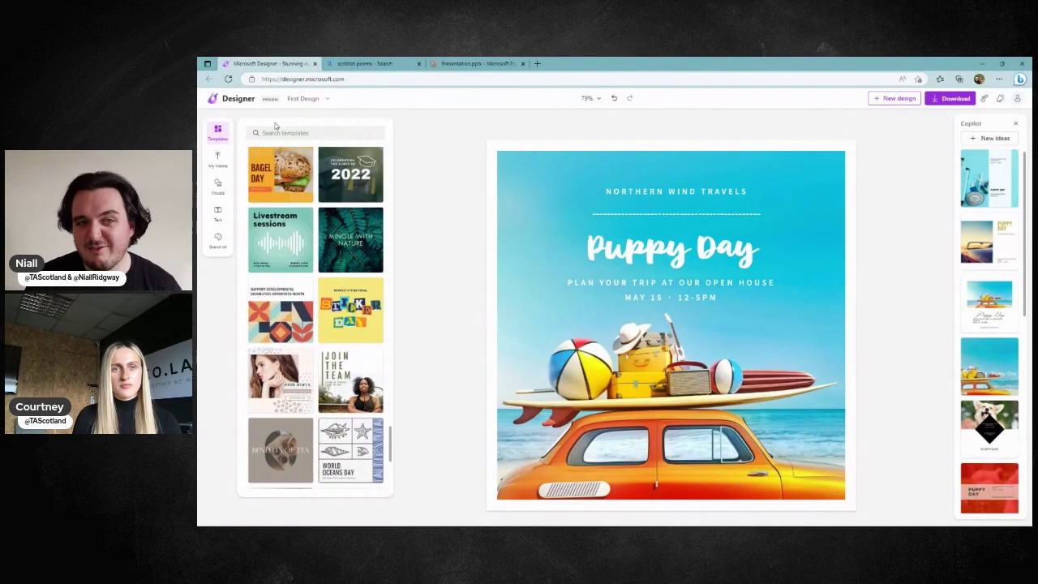
{"action": "scroll", "coordinate": [334, 366], "scroll_direction": "down", "scroll_amount": 5}
{"action": "scroll", "coordinate": [334, 366], "scroll_direction": "up", "scroll_amount": 10}
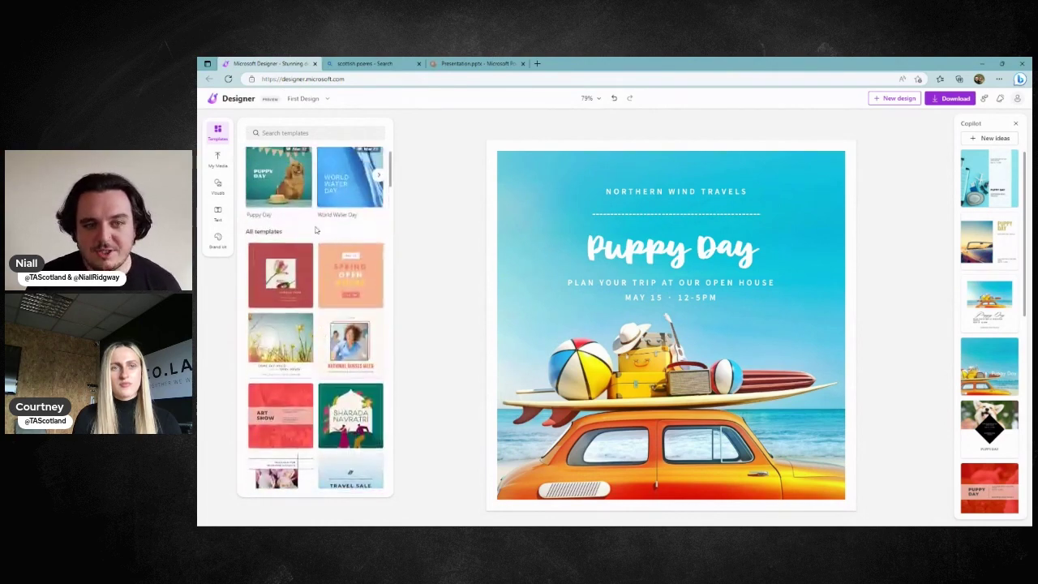
- Search the templates for "music" and apply the dark guitar accessories template, replacing the existing design
{"action": "left_click", "coordinate": [341, 131]}
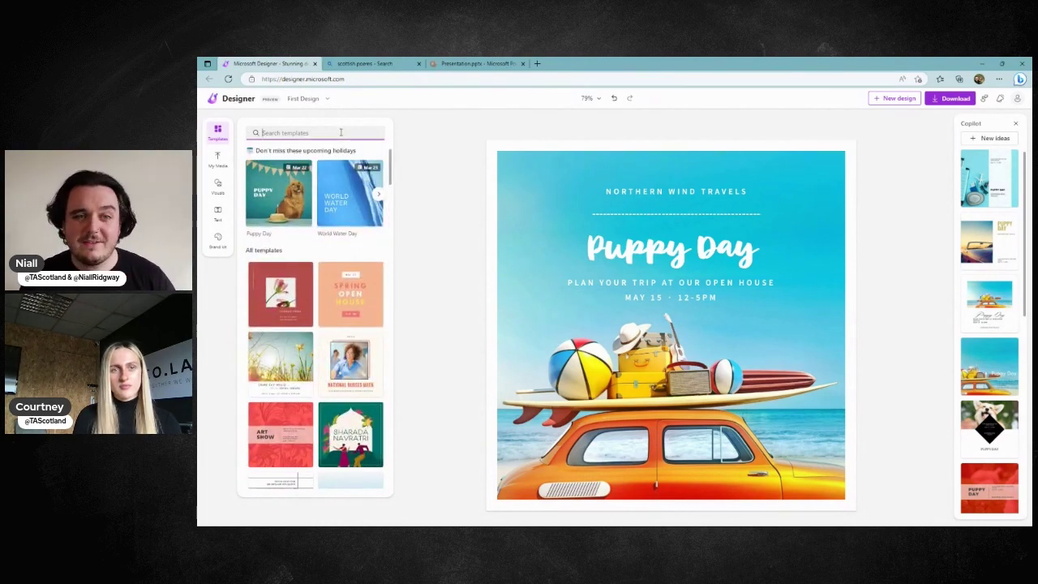
{"action": "type", "text": "music"}
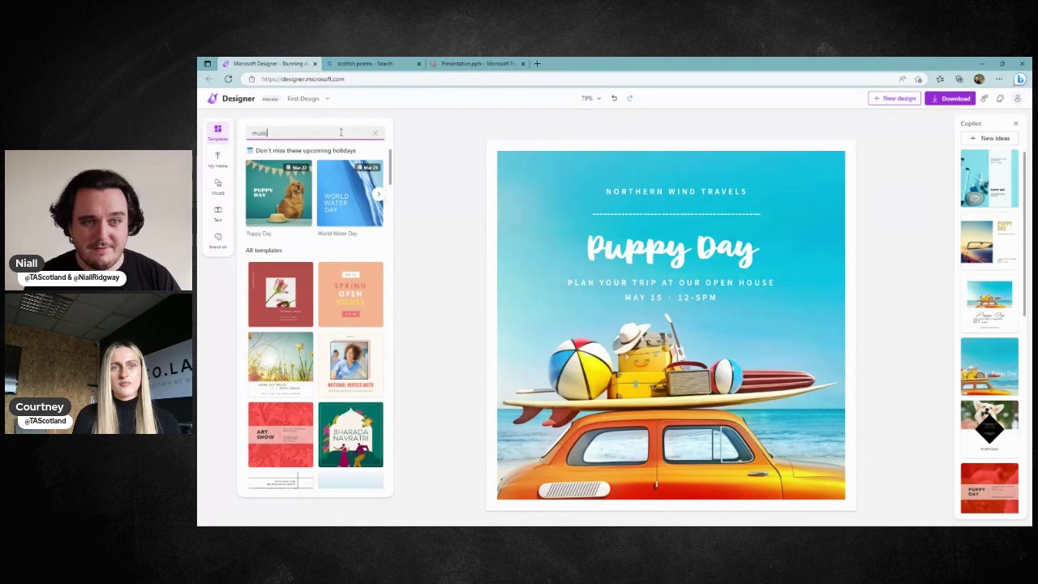
{"action": "key", "text": "Return"}
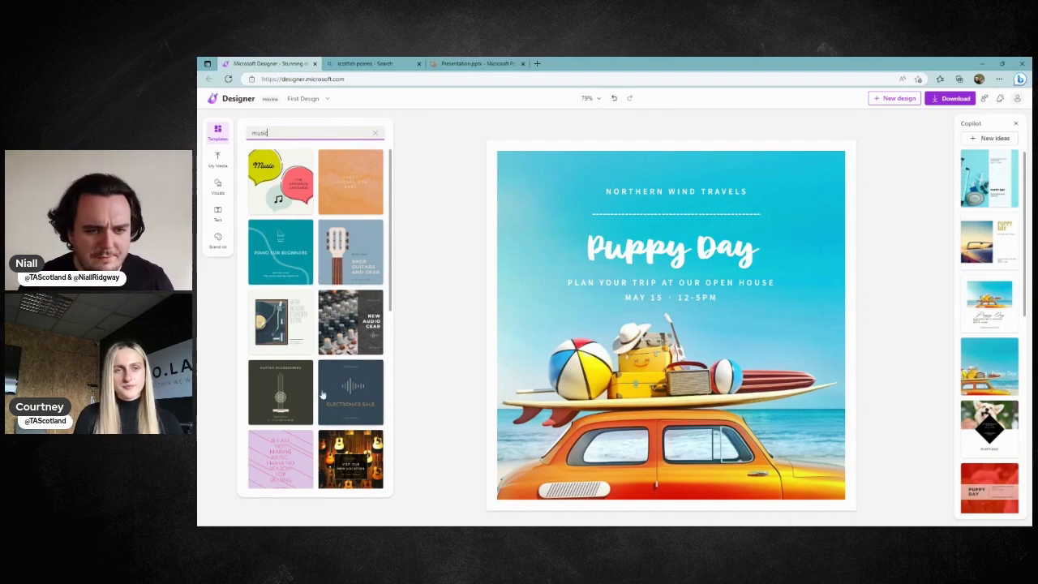
{"action": "left_click", "coordinate": [288, 390]}
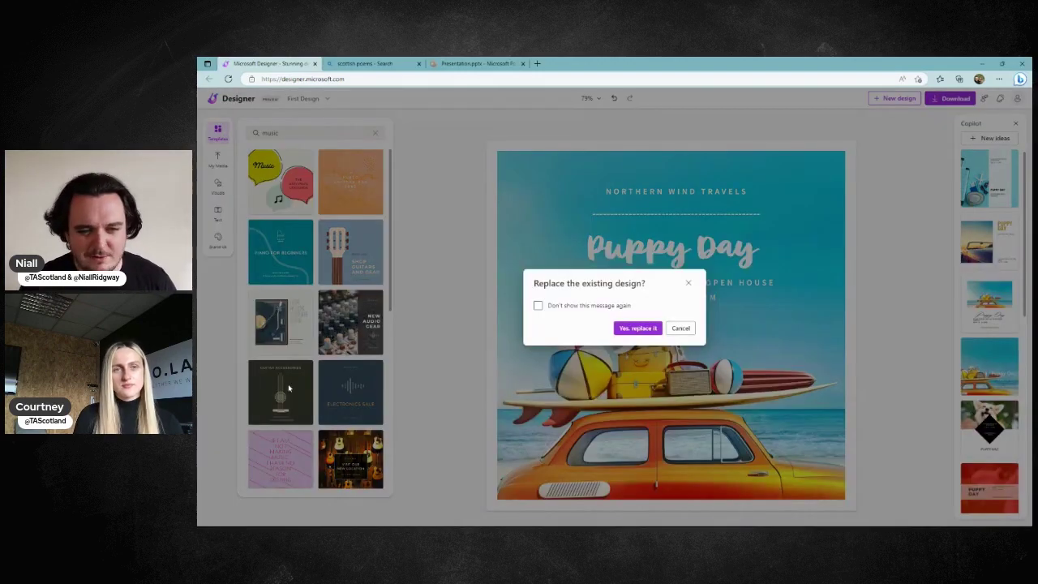
{"action": "left_click", "coordinate": [644, 329]}
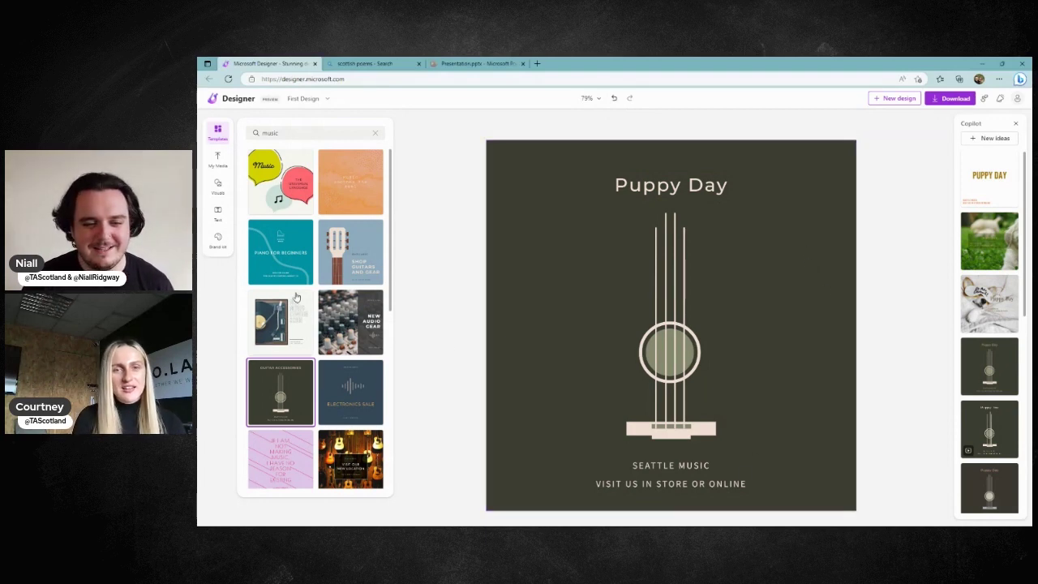
- Search the templates for "flowers" in place of the music search
{"action": "double_click", "coordinate": [268, 133]}
{"action": "key", "text": "BackSpace"}
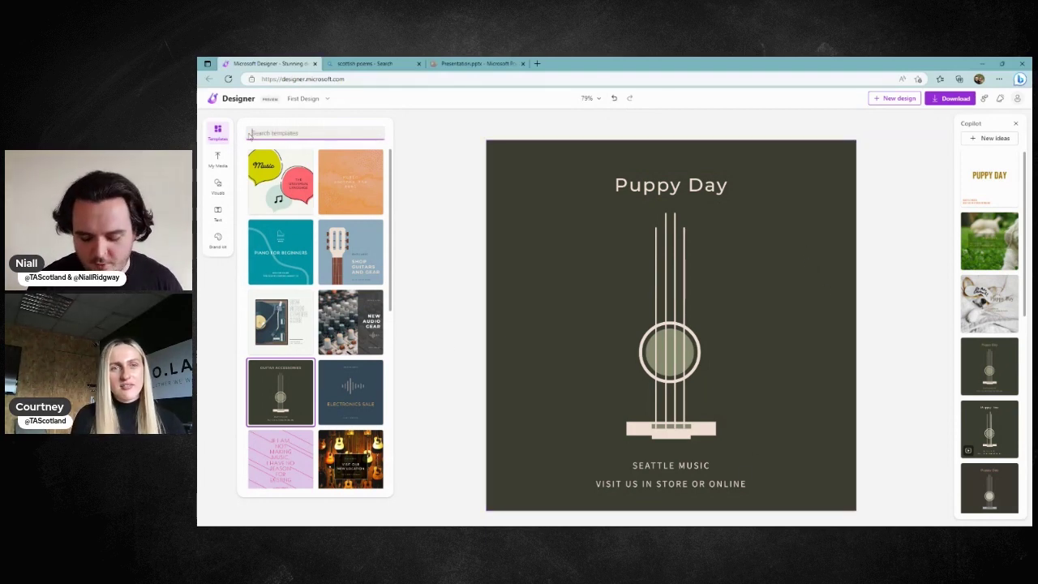
{"action": "type", "text": "flowers"}
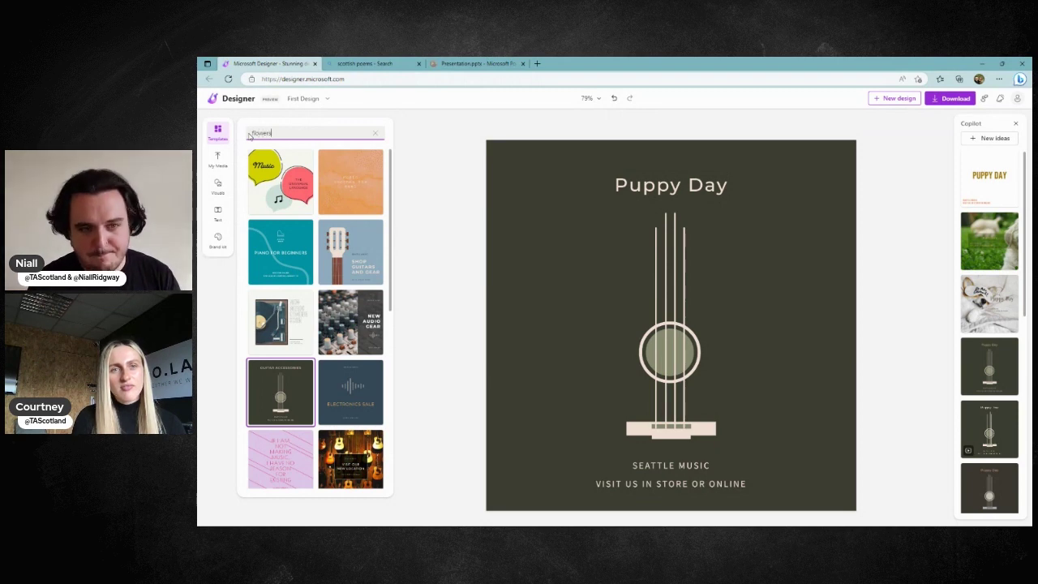
{"action": "key", "text": "Return"}
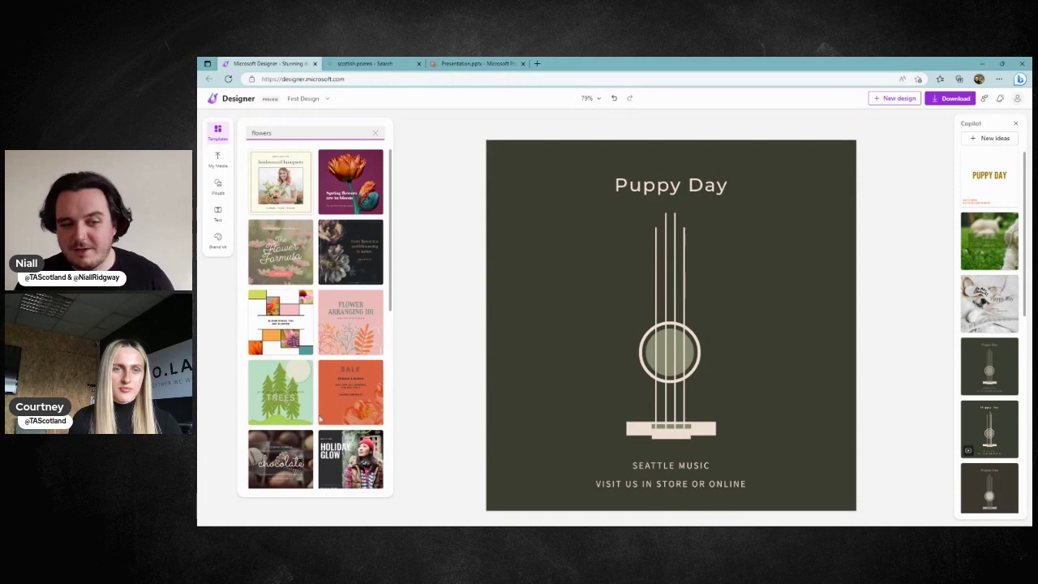
- Search the templates for "Easter" and apply the "Every Bunny Loves Easter" template with three bunnies, replacing the existing design
{"action": "triple_click", "coordinate": [320, 132]}
{"action": "key", "text": "BackSpace"}
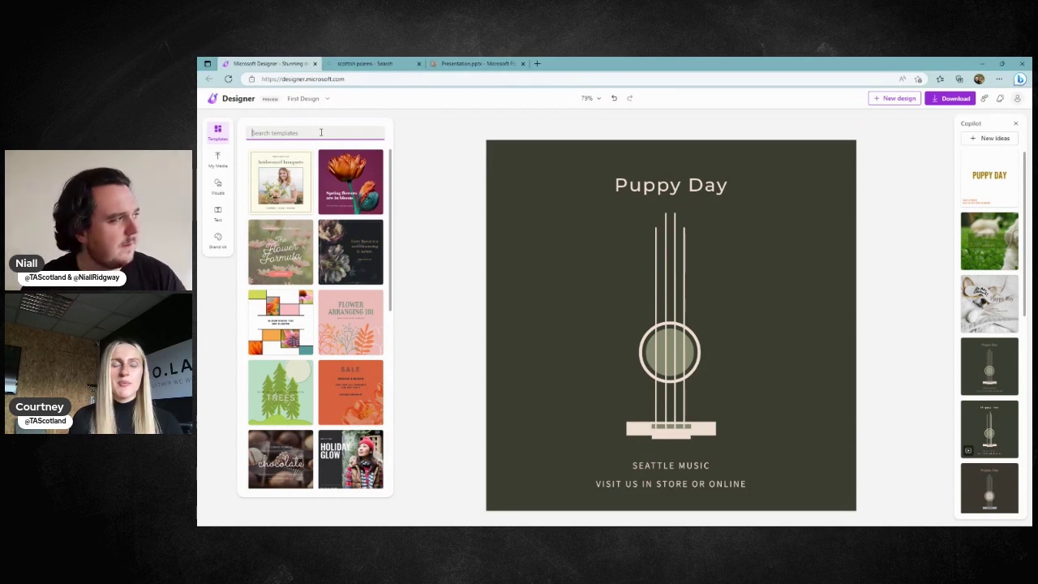
{"action": "type", "text": "Easter"}
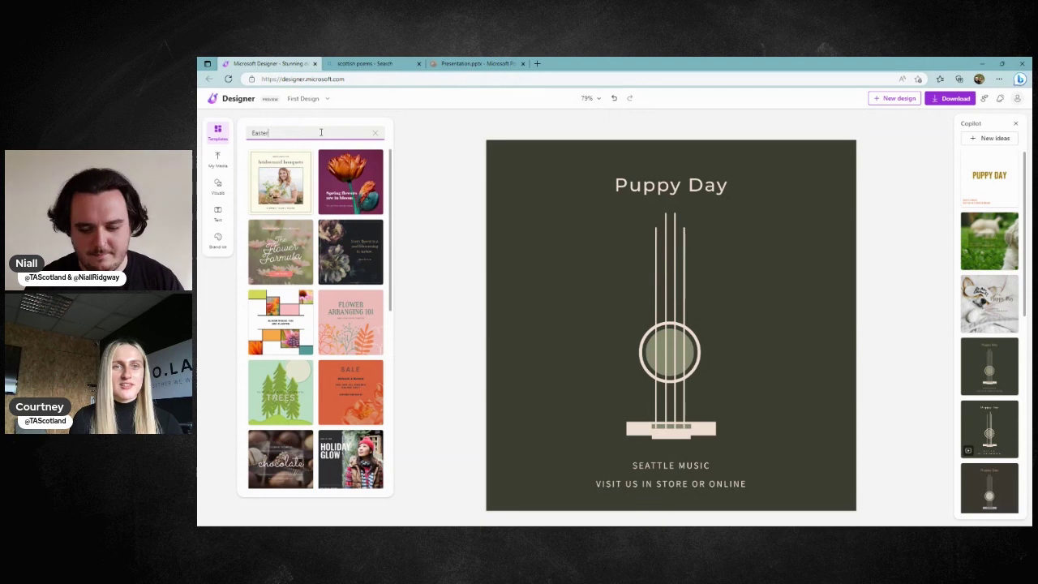
{"action": "key", "text": "Return"}
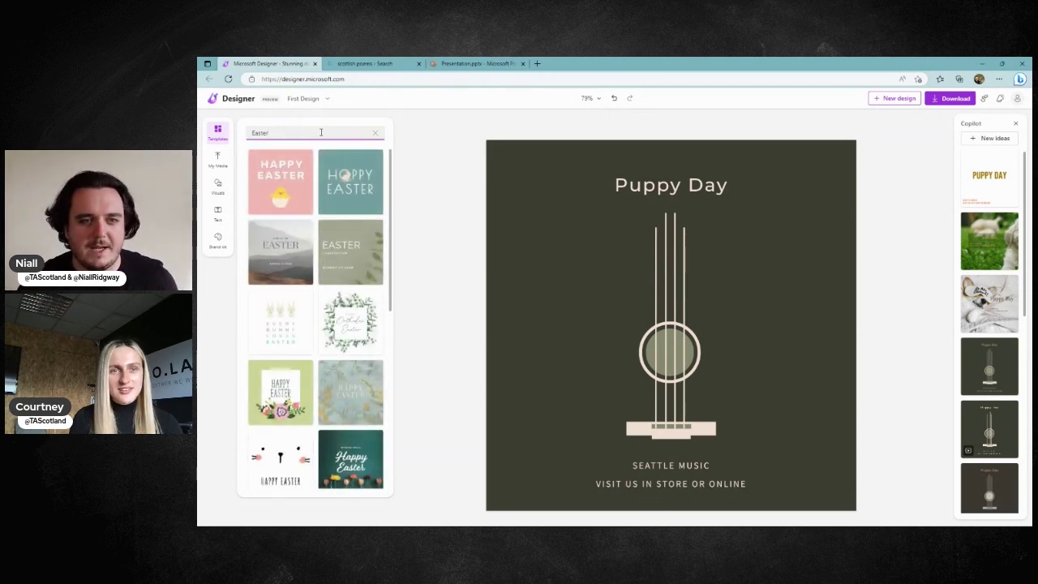
{"action": "left_click", "coordinate": [296, 326]}
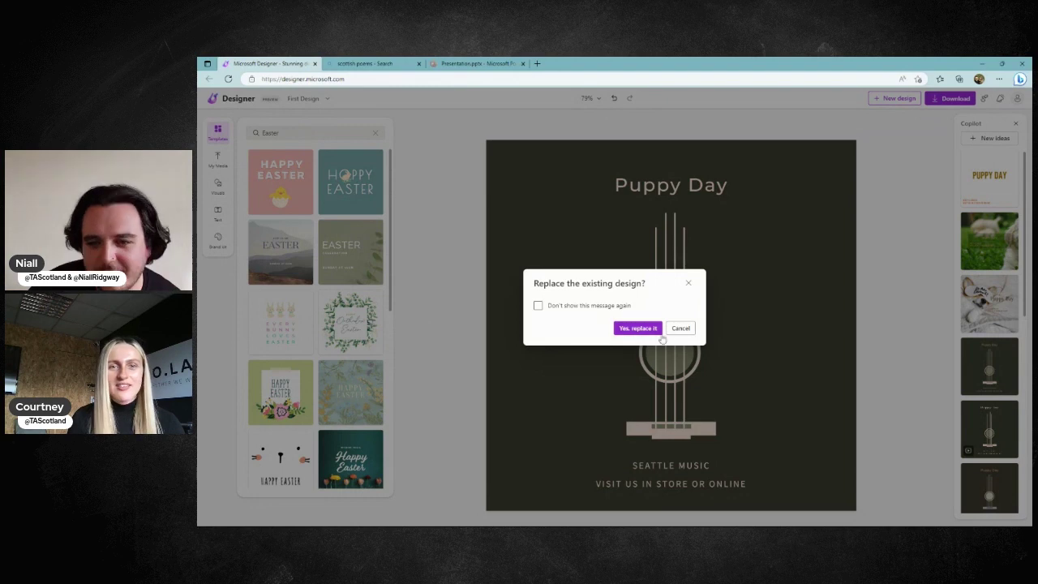
{"action": "left_click", "coordinate": [637, 329]}
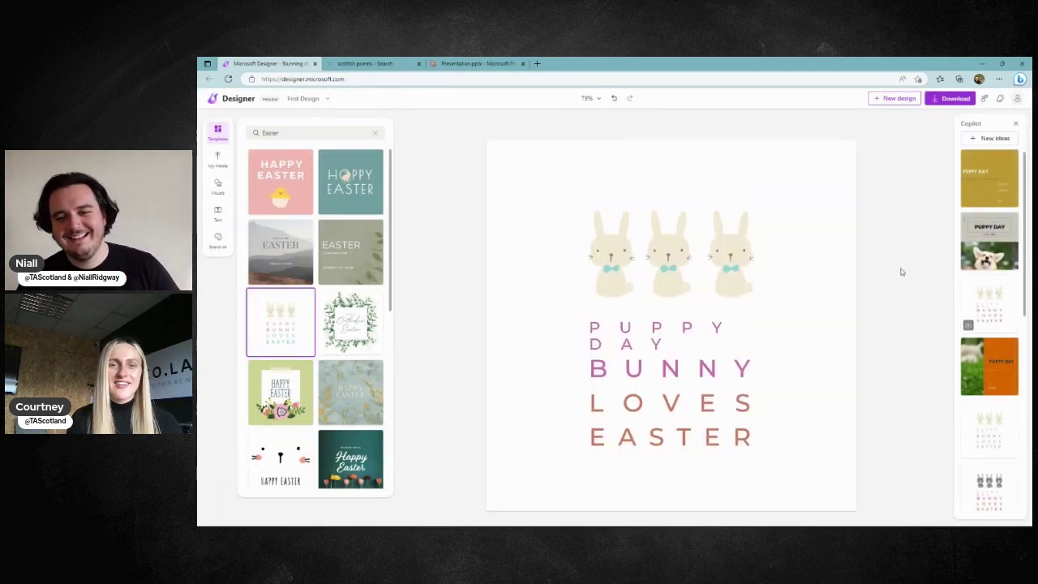
- Replace the "Puppy Day" text above "Bunny" with "Every" and deselect the text box
{"action": "left_click", "coordinate": [653, 342]}
{"action": "left_click", "coordinate": [774, 345]}
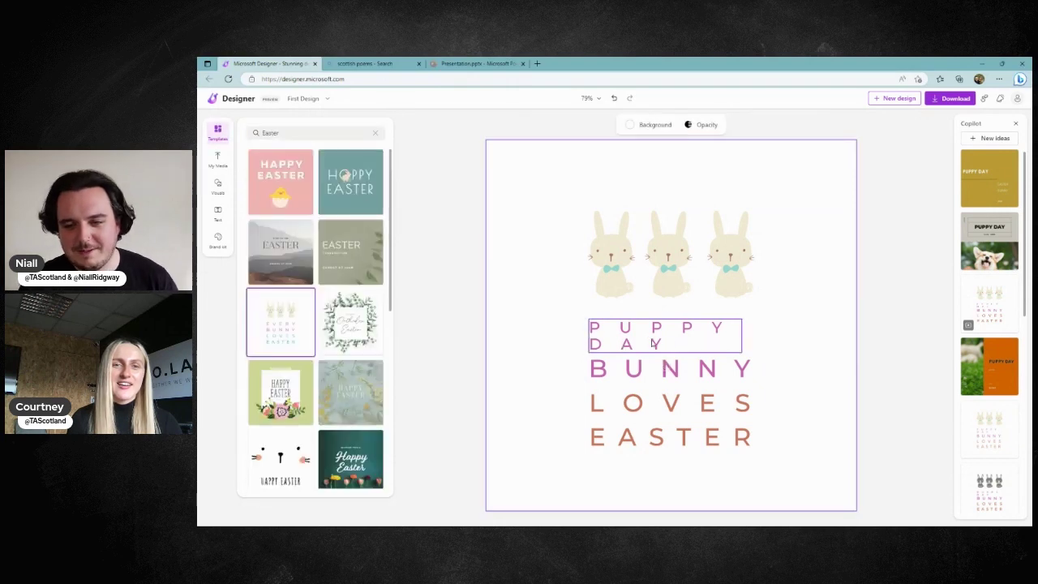
{"action": "left_click", "coordinate": [652, 342]}
{"action": "left_click", "coordinate": [651, 339]}
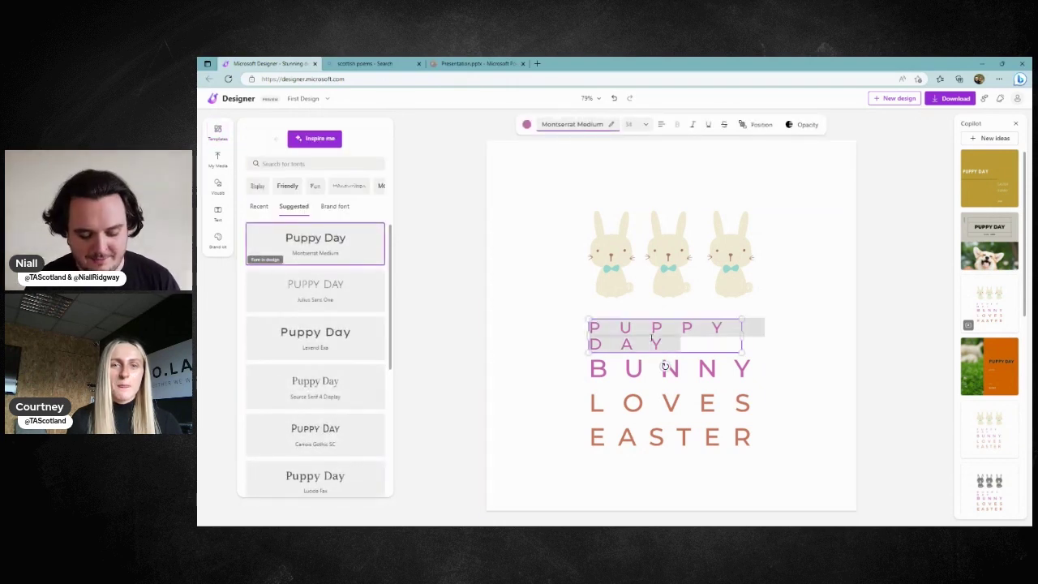
{"action": "type", "text": "Every"}
{"action": "left_click", "coordinate": [873, 308]}
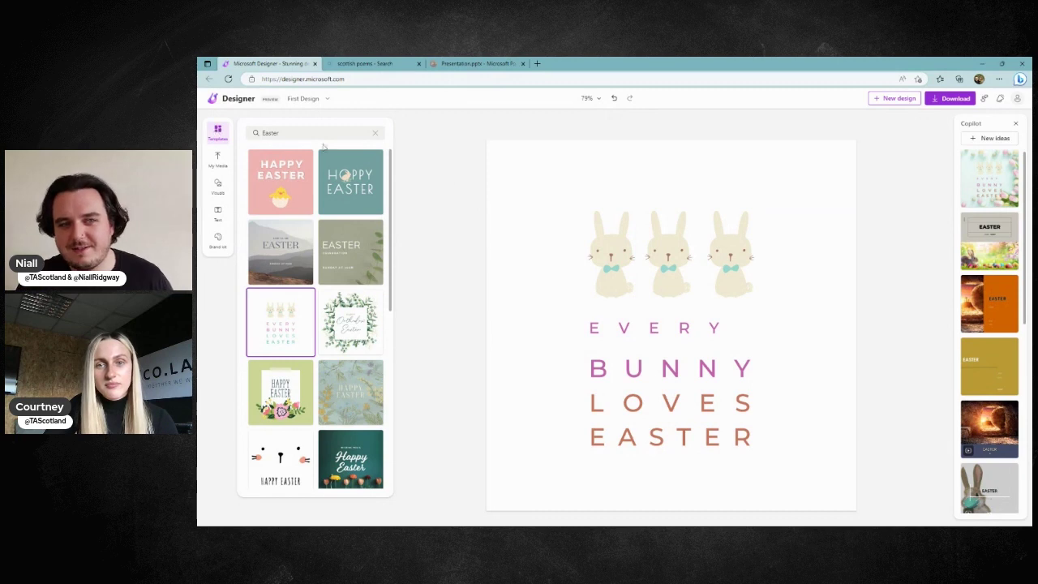
- Set the canvas background to the mint green from the design's own colors and deselect the canvas
{"action": "left_click", "coordinate": [215, 138]}
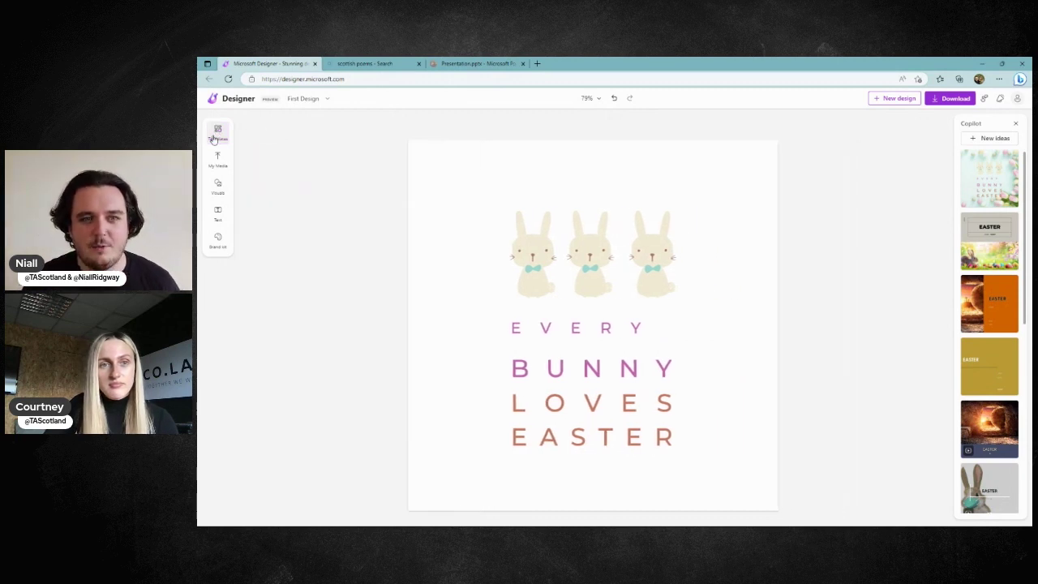
{"action": "left_click", "coordinate": [421, 180]}
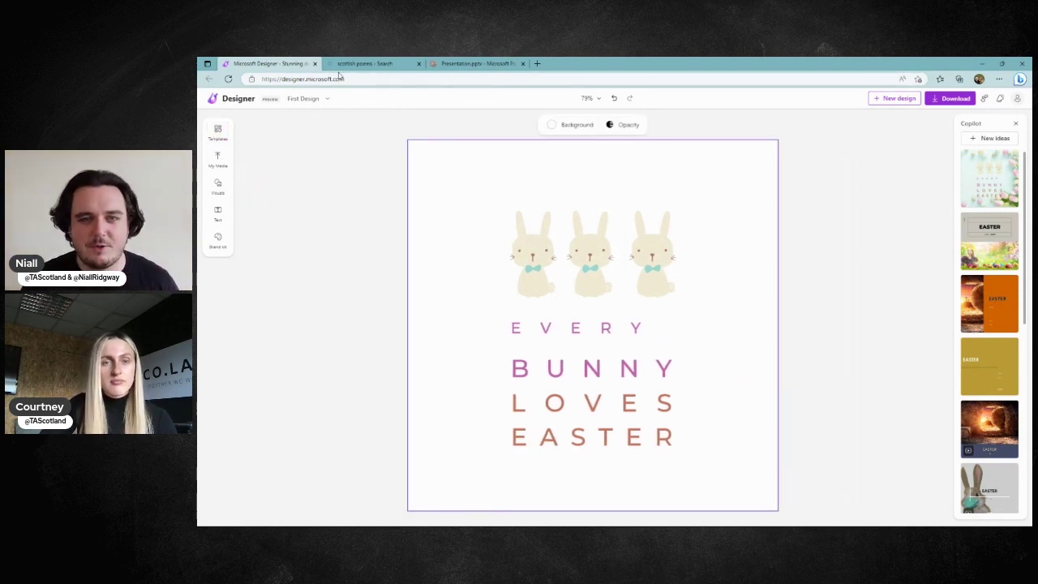
{"action": "left_click", "coordinate": [570, 124]}
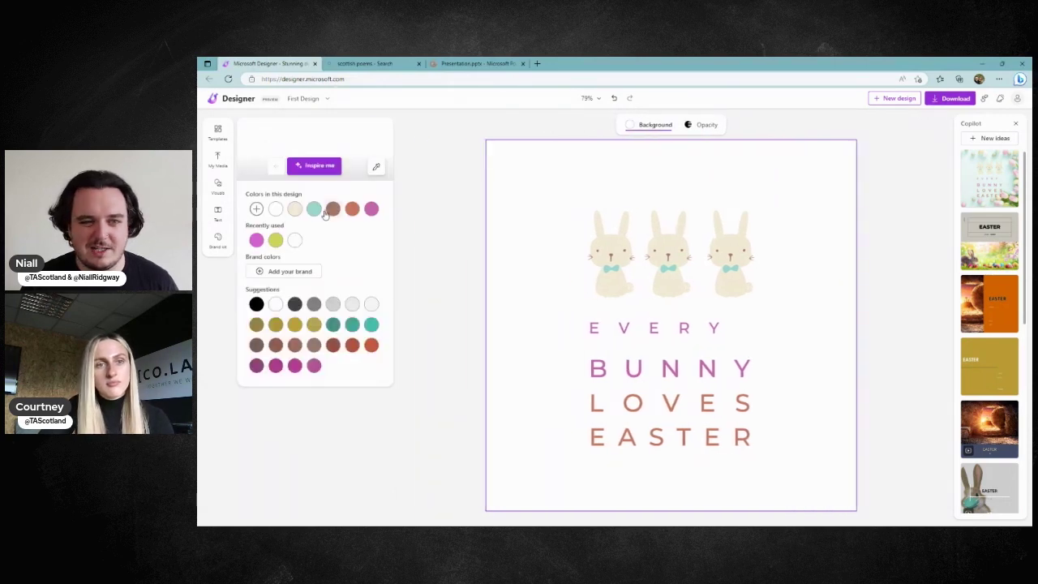
{"action": "left_click", "coordinate": [313, 208]}
{"action": "left_click", "coordinate": [460, 195]}
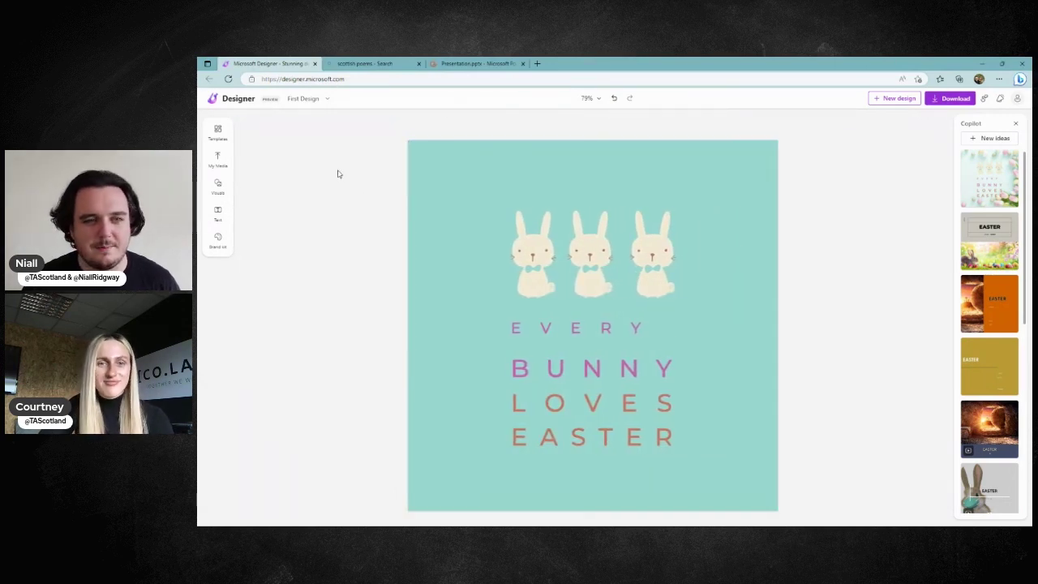
- Review the media upload sources, open the QR code for uploading from a phone, and close it
{"action": "left_click", "coordinate": [223, 162]}
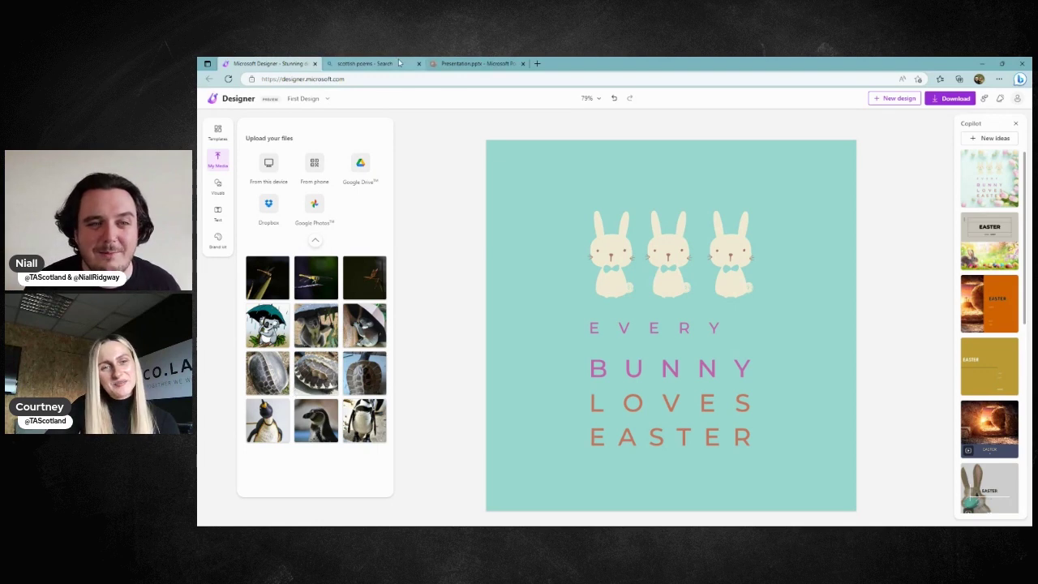
{"action": "left_click", "coordinate": [317, 164]}
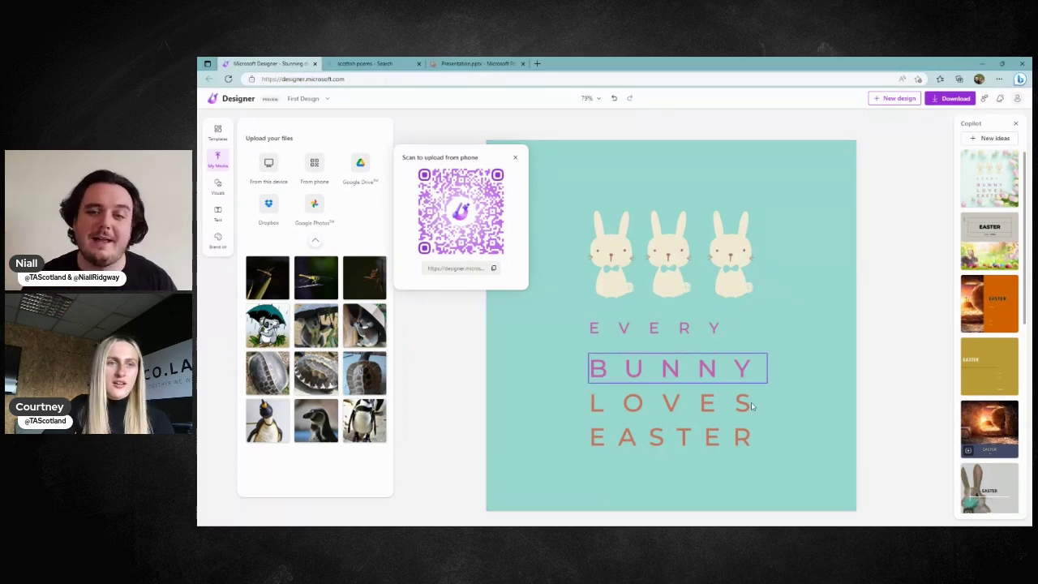
{"action": "left_click", "coordinate": [515, 157]}
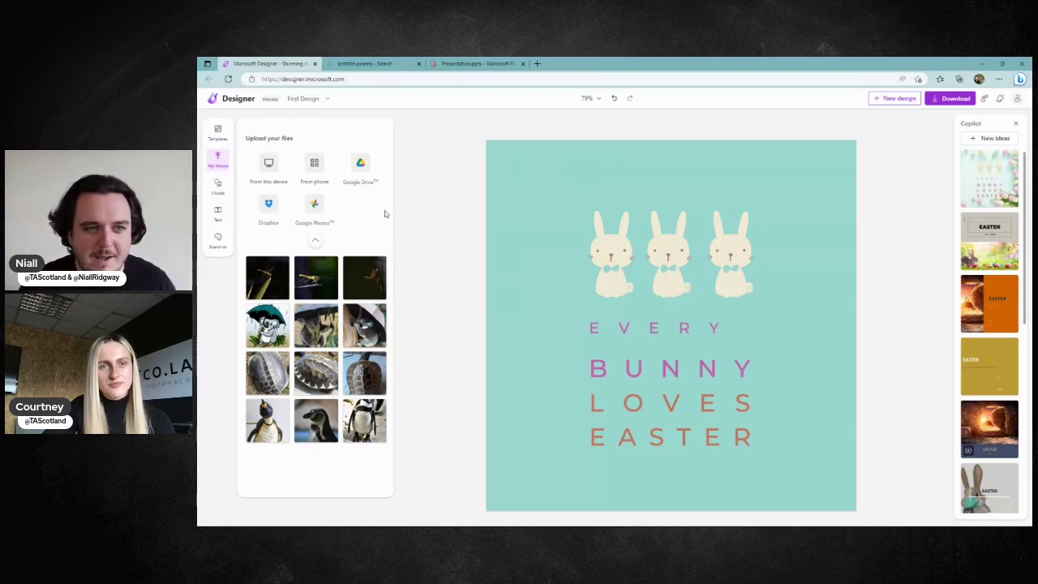
- Browse the categories of visuals, including shapes, icons, photos and videos, and open the full list recommended for this design
{"action": "left_click", "coordinate": [217, 185]}
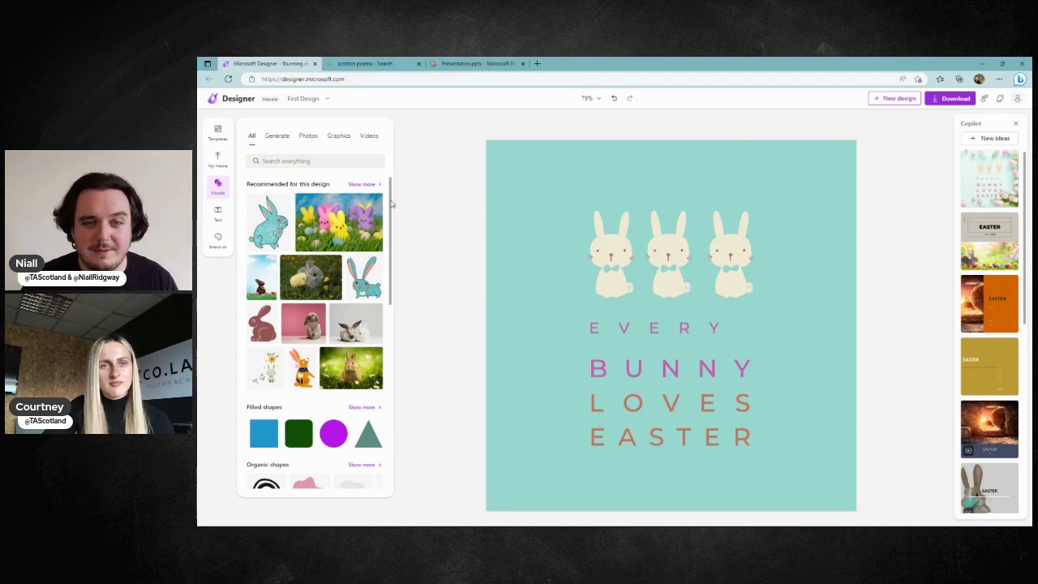
{"action": "left_click_drag", "start_coordinate": [392, 201], "coordinate": [389, 229]}
{"action": "scroll", "coordinate": [293, 280], "scroll_direction": "down", "scroll_amount": 5}
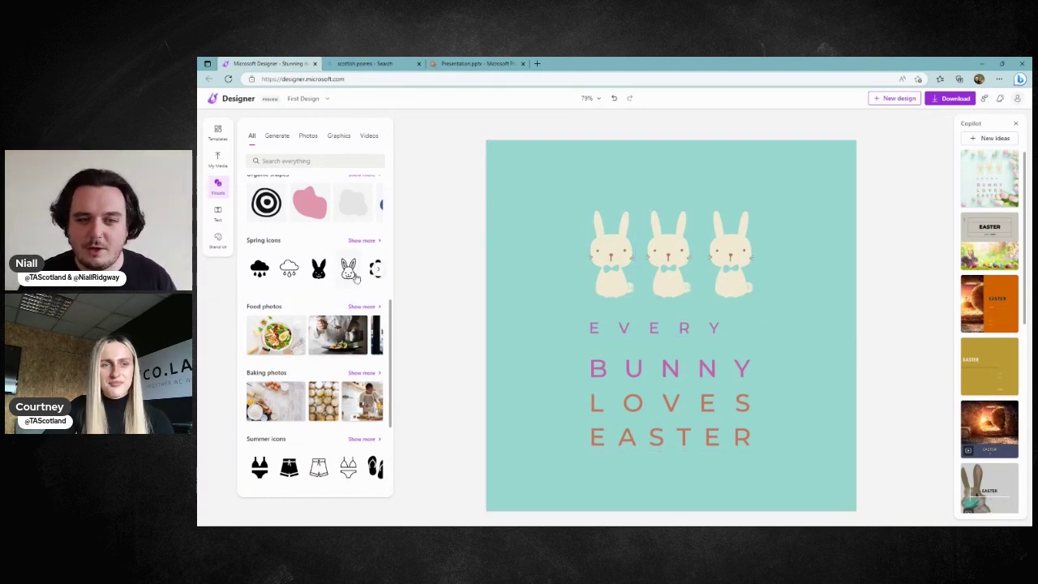
{"action": "scroll", "coordinate": [335, 306], "scroll_direction": "up", "scroll_amount": 6}
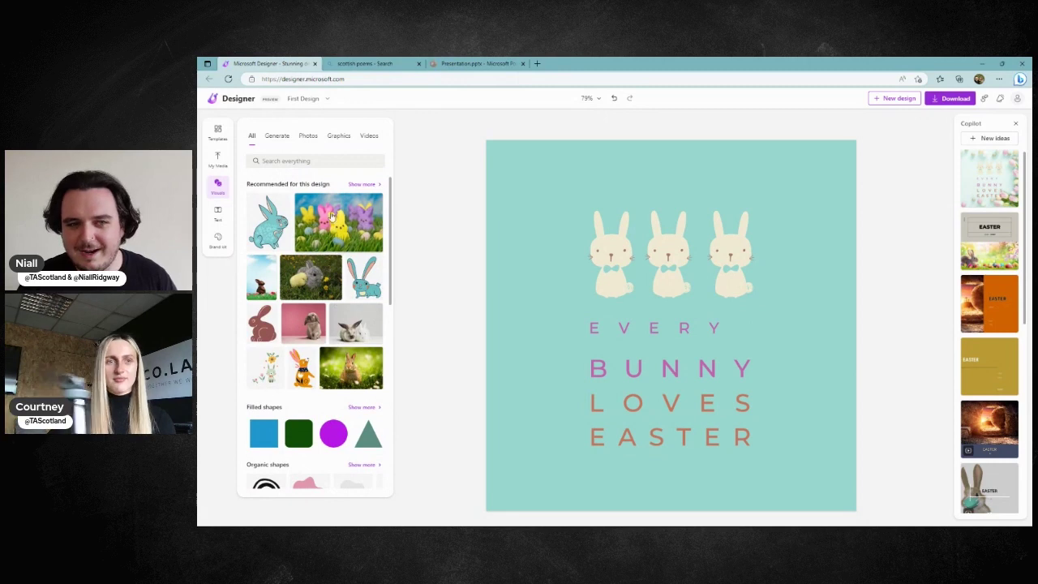
{"action": "scroll", "coordinate": [359, 357], "scroll_direction": "down", "scroll_amount": 5}
{"action": "scroll", "coordinate": [359, 356], "scroll_direction": "down", "scroll_amount": 3}
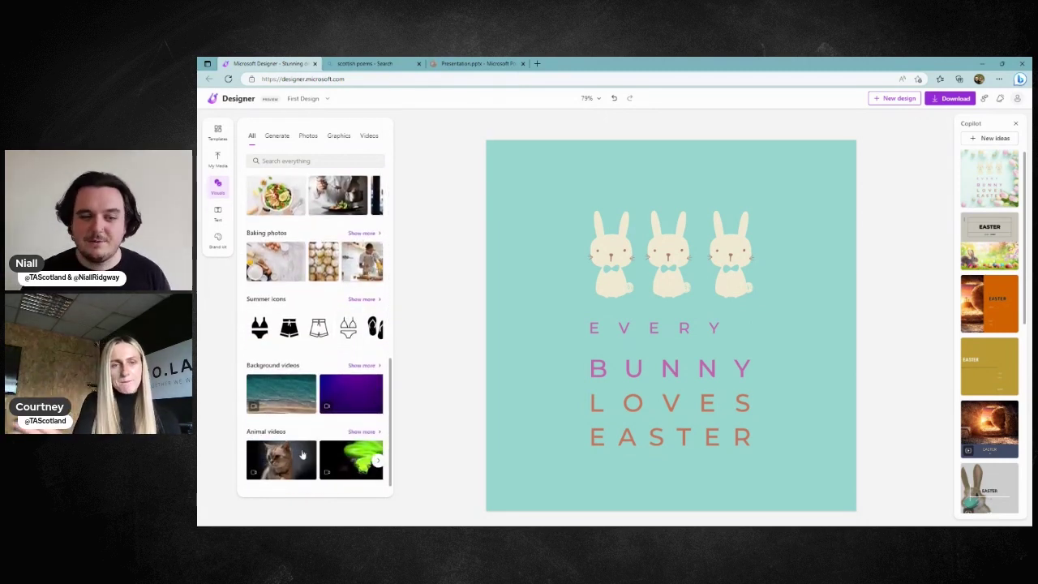
{"action": "scroll", "coordinate": [316, 402], "scroll_direction": "up", "scroll_amount": 3}
{"action": "scroll", "coordinate": [318, 286], "scroll_direction": "up", "scroll_amount": 5}
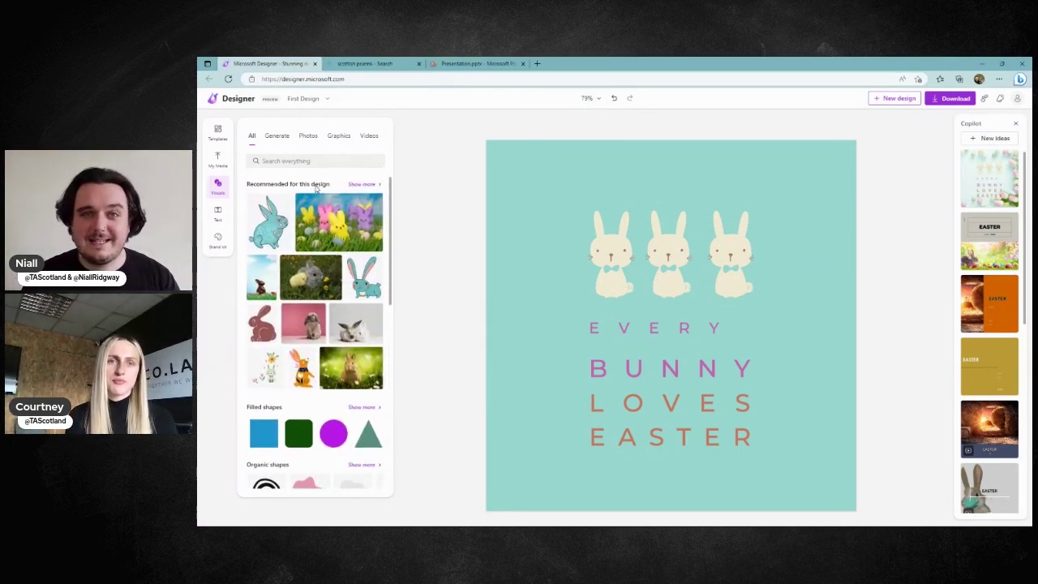
{"action": "left_click", "coordinate": [361, 185]}
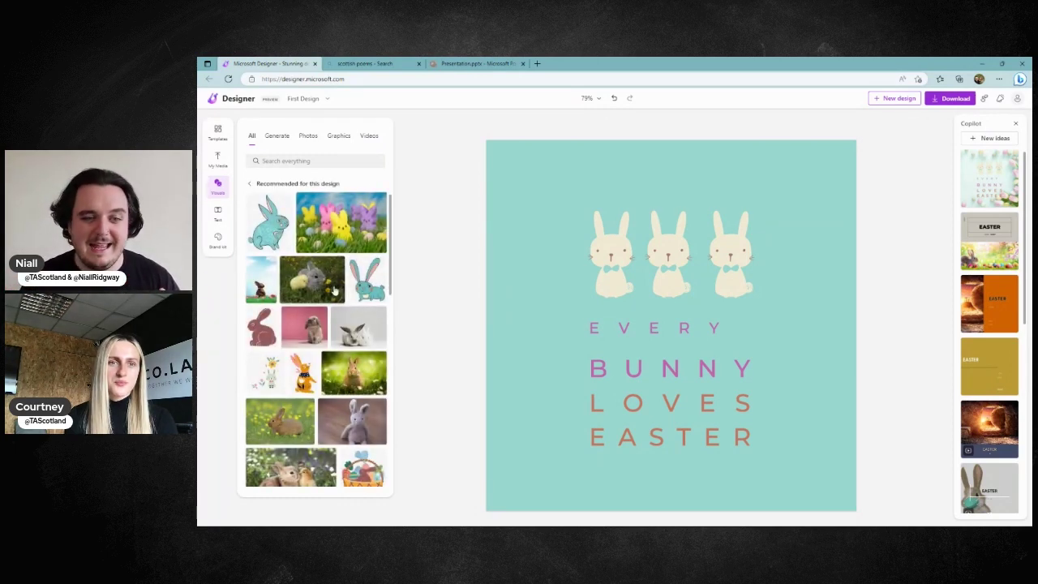
- Look through the full list of visuals recommended for this design and return to the overview of all visuals
{"action": "scroll", "coordinate": [338, 330], "scroll_direction": "down", "scroll_amount": 2}
{"action": "scroll", "coordinate": [338, 331], "scroll_direction": "down", "scroll_amount": 1}
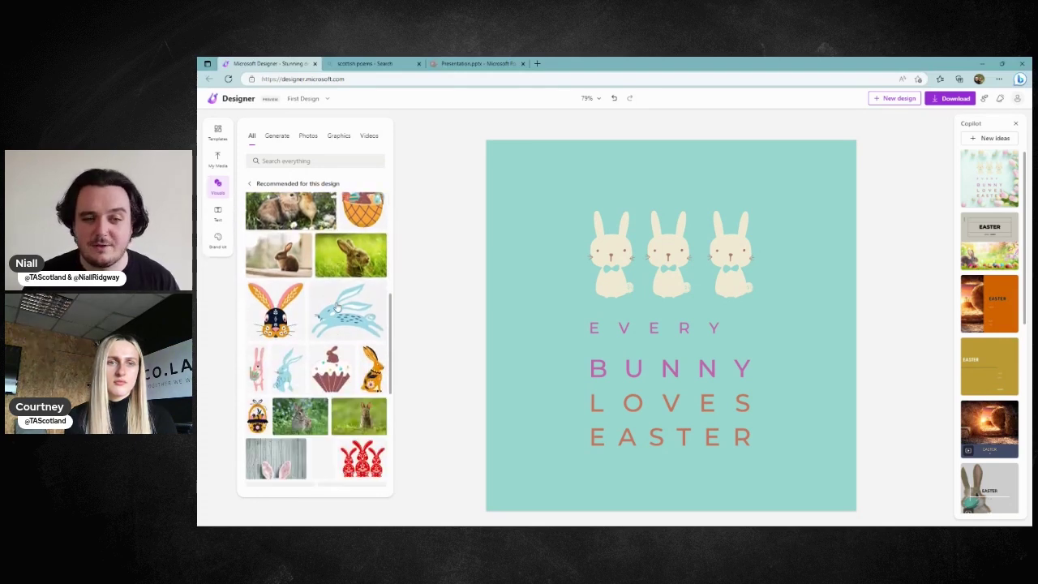
{"action": "scroll", "coordinate": [336, 313], "scroll_direction": "down", "scroll_amount": 2}
{"action": "scroll", "coordinate": [337, 308], "scroll_direction": "down", "scroll_amount": 3}
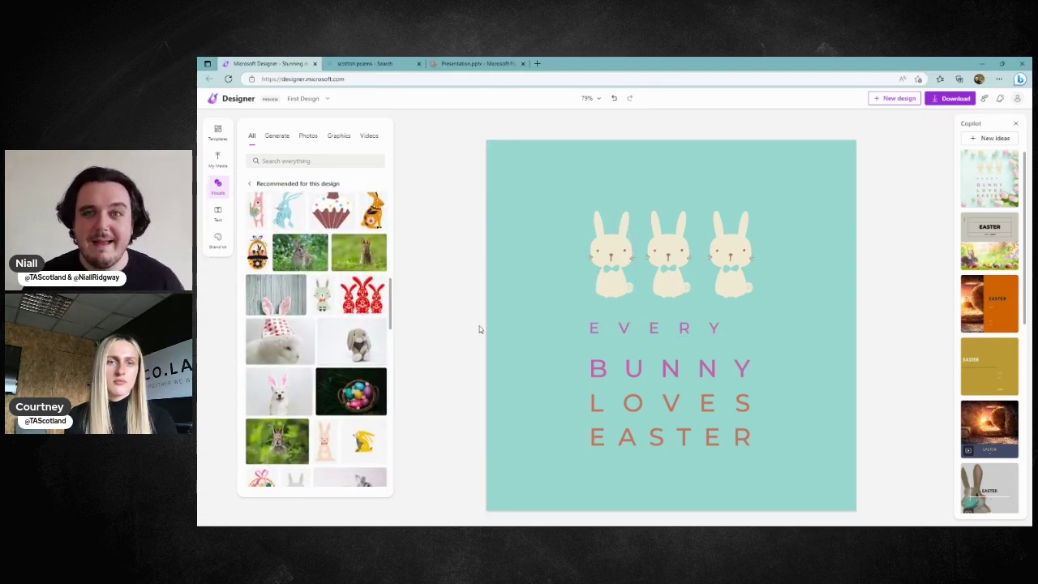
{"action": "scroll", "coordinate": [328, 324], "scroll_direction": "up", "scroll_amount": 10}
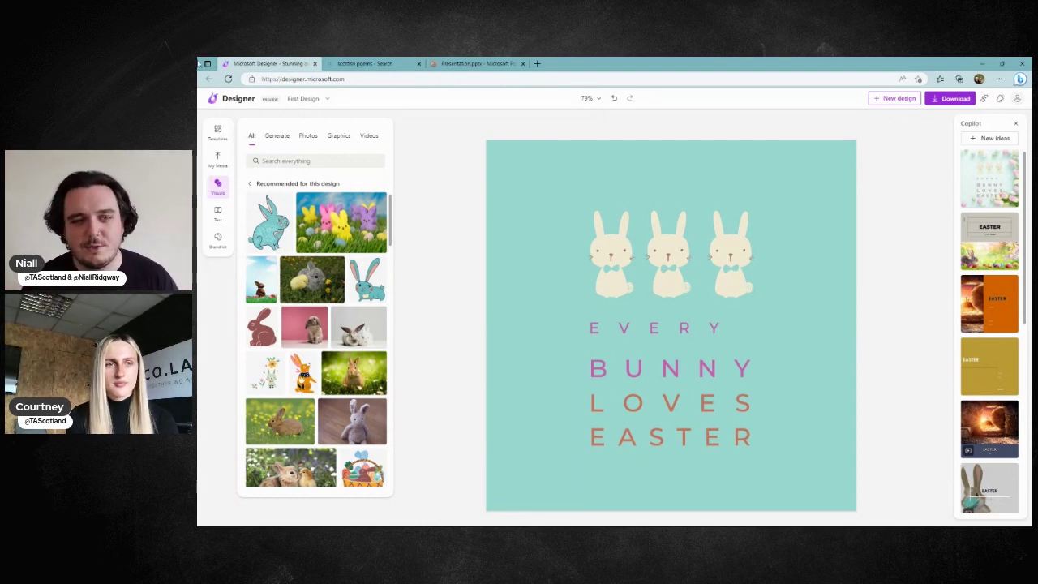
{"action": "left_click", "coordinate": [261, 185]}
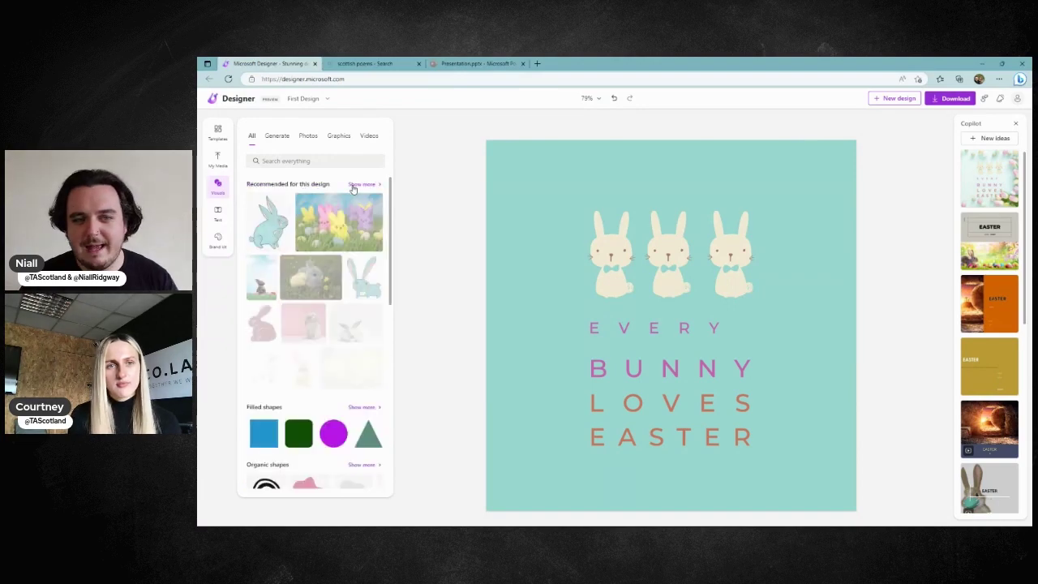
- Generate images from the description "Penguin on a surfboard"
{"action": "left_click", "coordinate": [276, 136]}
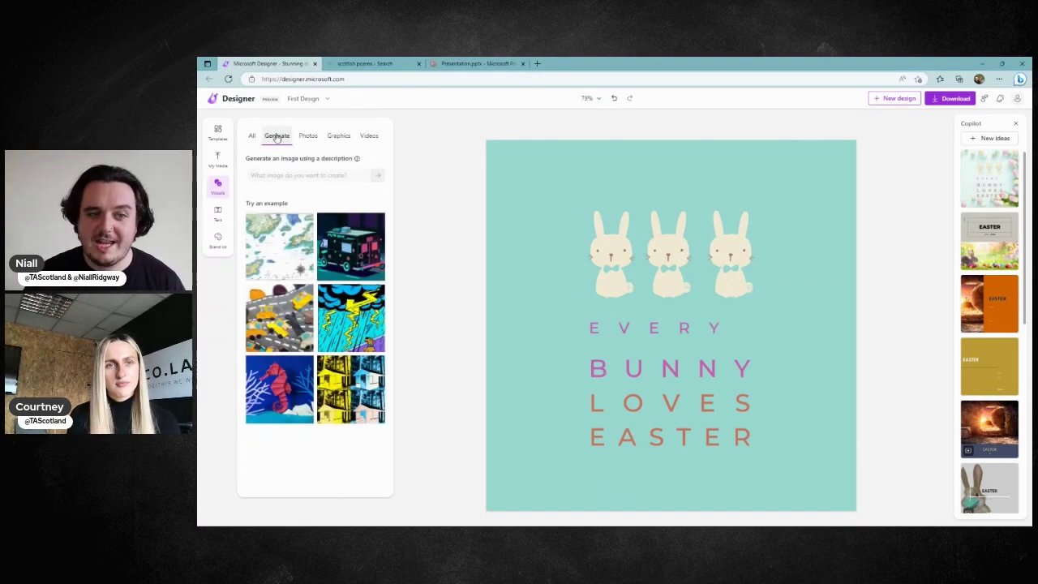
{"action": "left_click", "coordinate": [346, 177]}
{"action": "type", "text": "F"}
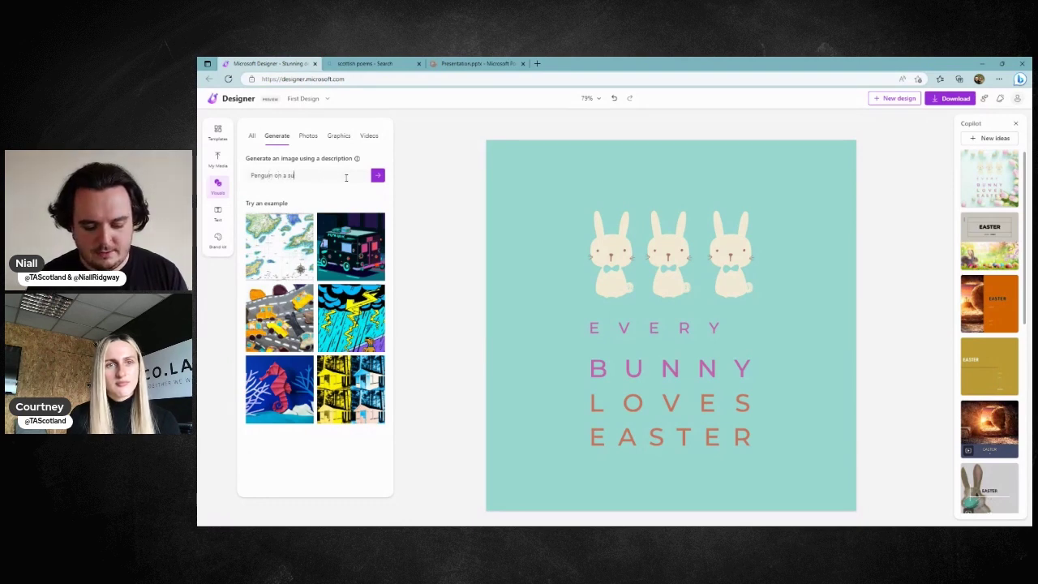
{"action": "key", "text": "Return"}
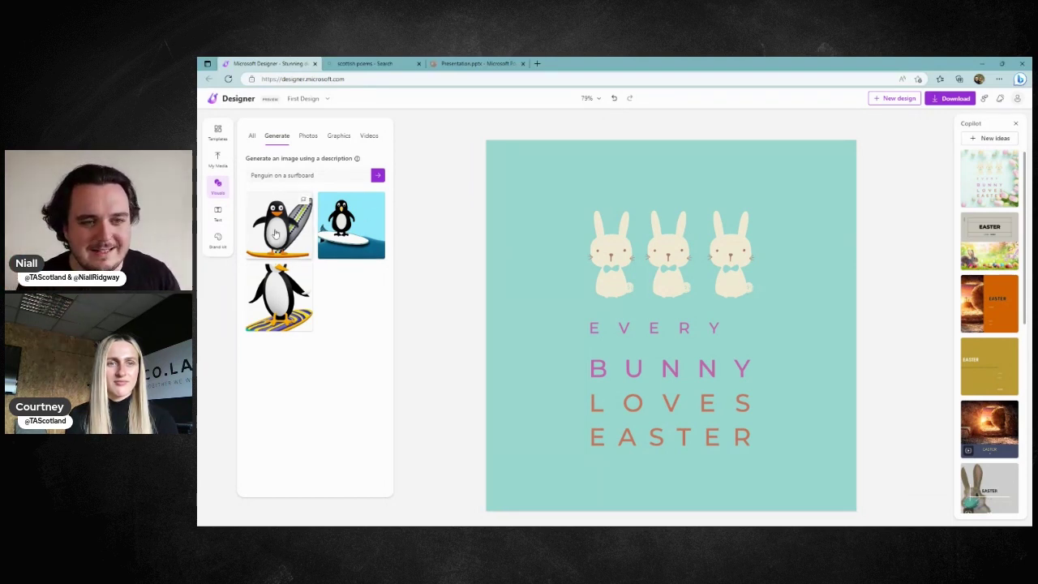
- Add the first generated penguin to the canvas's lower-left corner without its background, shrunk to about 321 by 321
{"action": "left_click", "coordinate": [612, 259]}
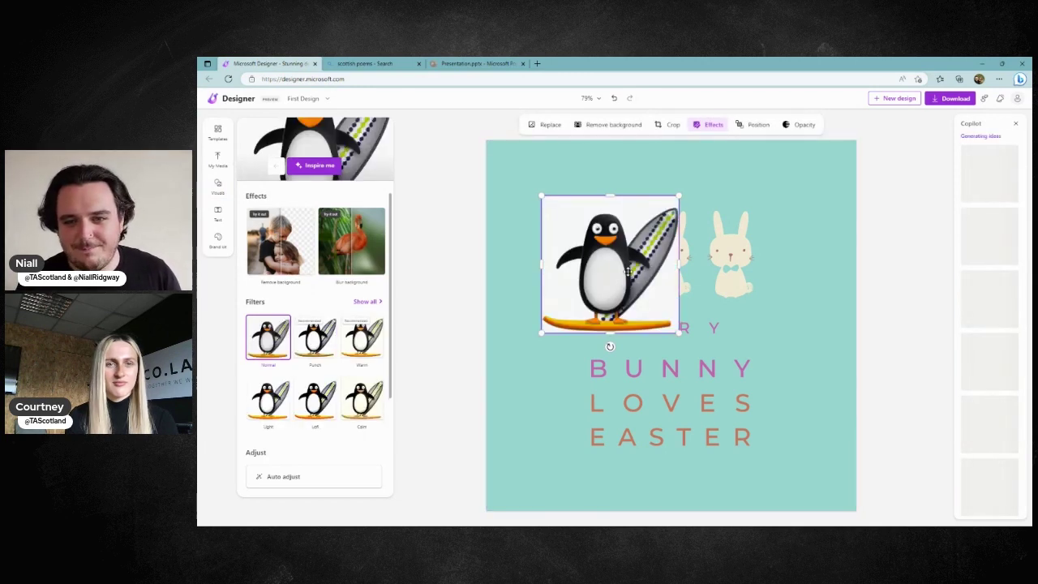
{"action": "left_click_drag", "start_coordinate": [627, 256], "coordinate": [583, 433]}
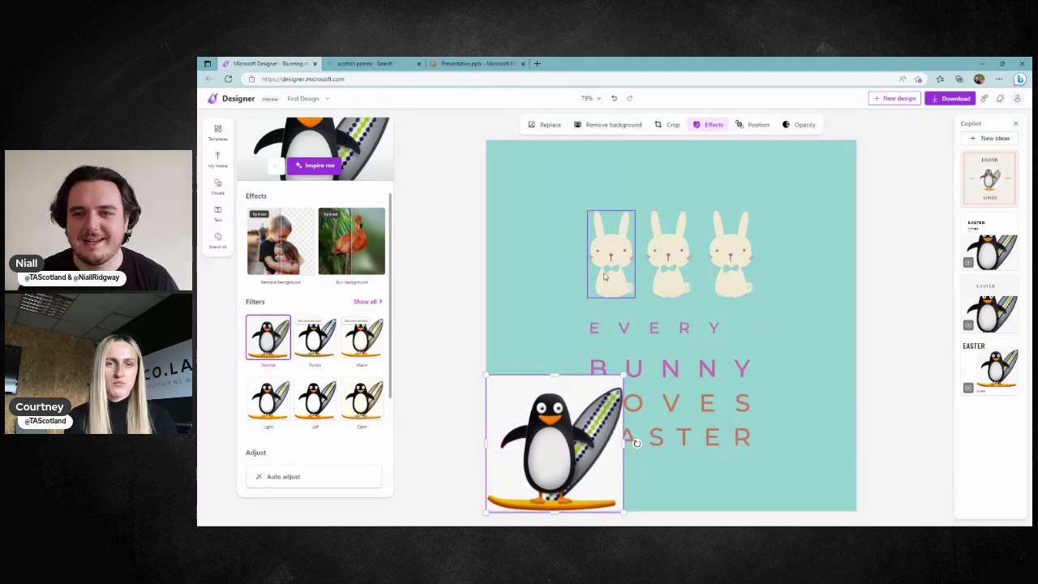
{"action": "left_click", "coordinate": [609, 124]}
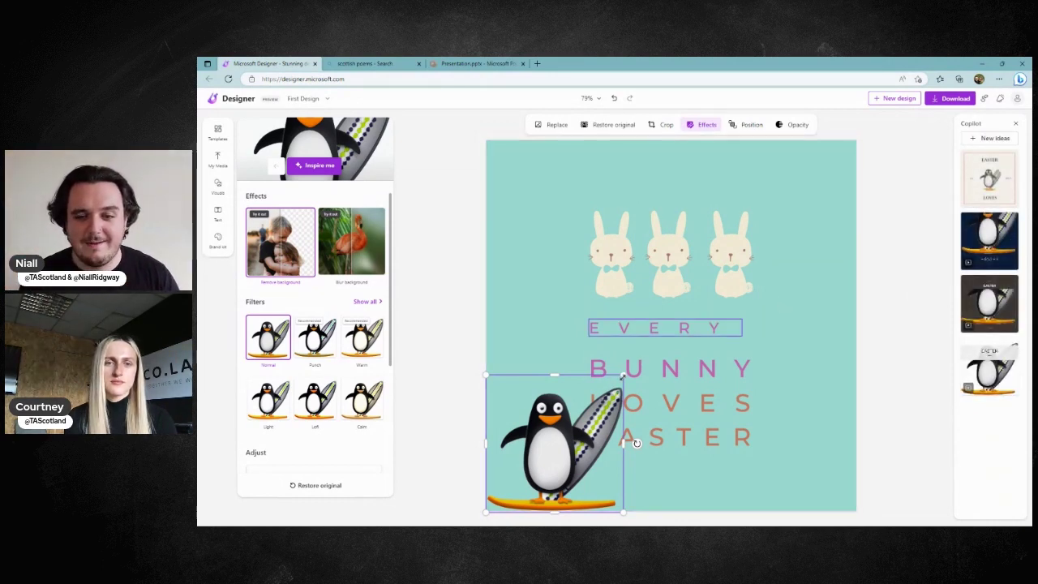
{"action": "left_click_drag", "start_coordinate": [623, 375], "coordinate": [592, 406]}
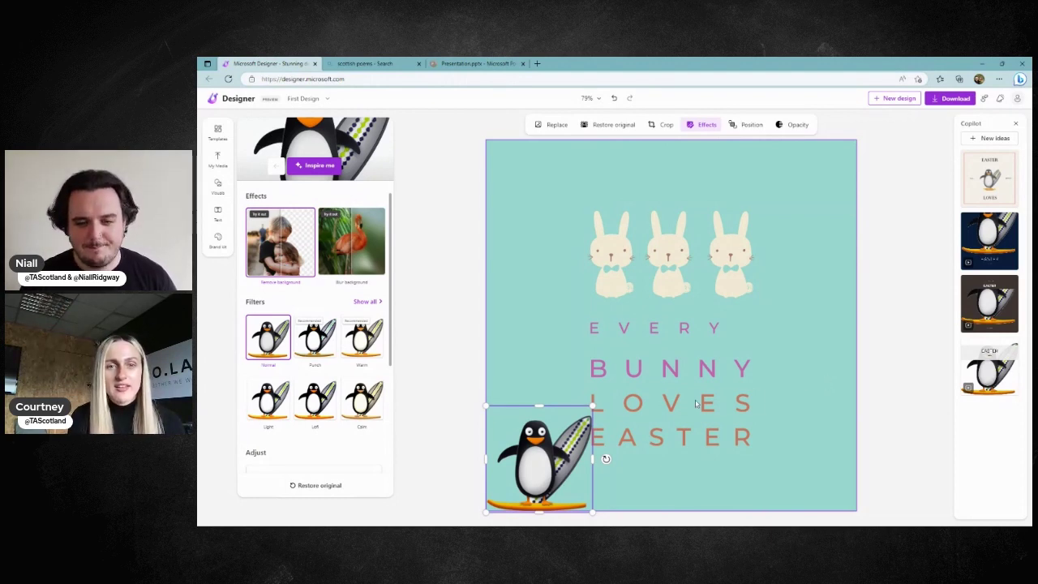
{"action": "left_click_drag", "start_coordinate": [593, 406], "coordinate": [597, 403]}
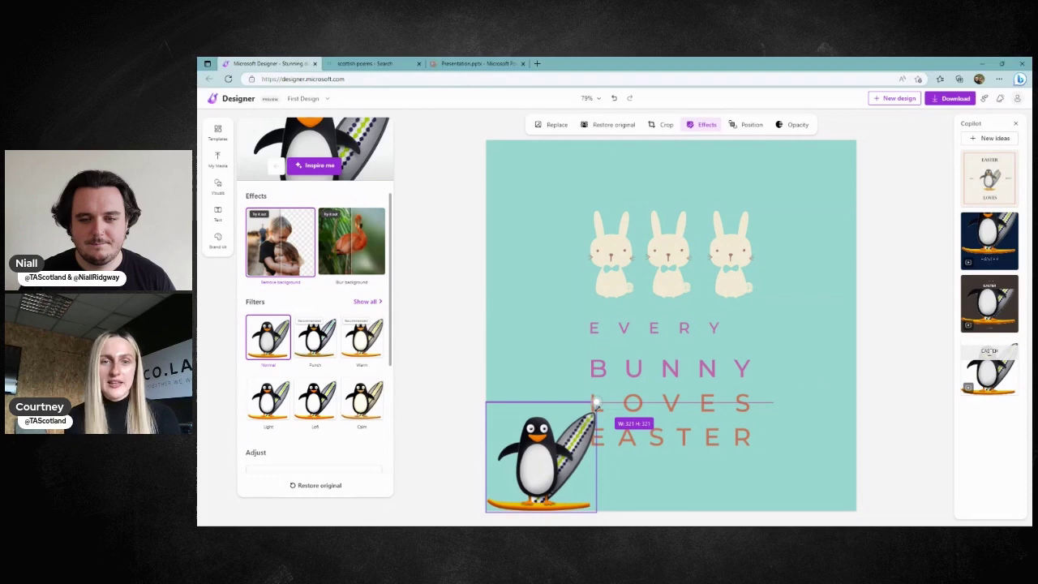
- Set the "EASTER" text color to white and deselect the text box
{"action": "left_click", "coordinate": [673, 430]}
{"action": "left_click", "coordinate": [527, 125]}
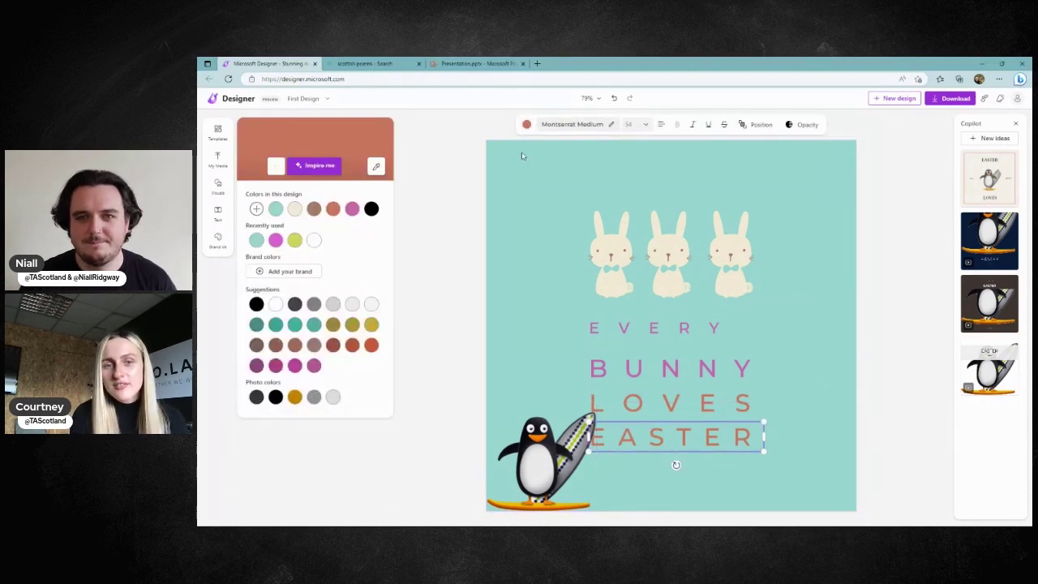
{"action": "left_click", "coordinate": [314, 240]}
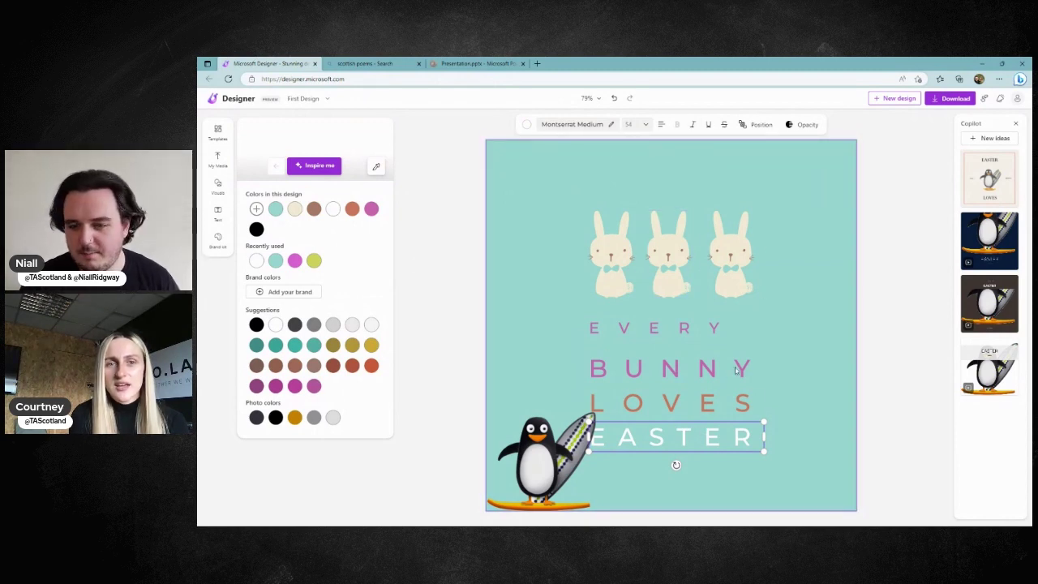
{"action": "left_click", "coordinate": [805, 418]}
- Shrink the penguin slightly more and shift it right so the surfboard overlaps the start of "EASTER"
{"action": "left_click", "coordinate": [567, 458]}
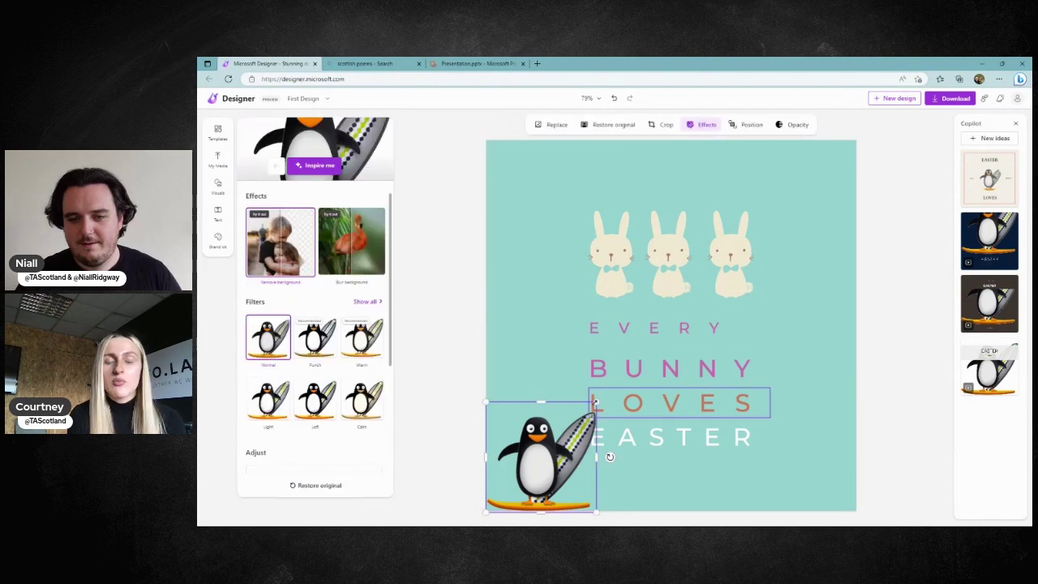
{"action": "left_click_drag", "start_coordinate": [594, 401], "coordinate": [582, 416]}
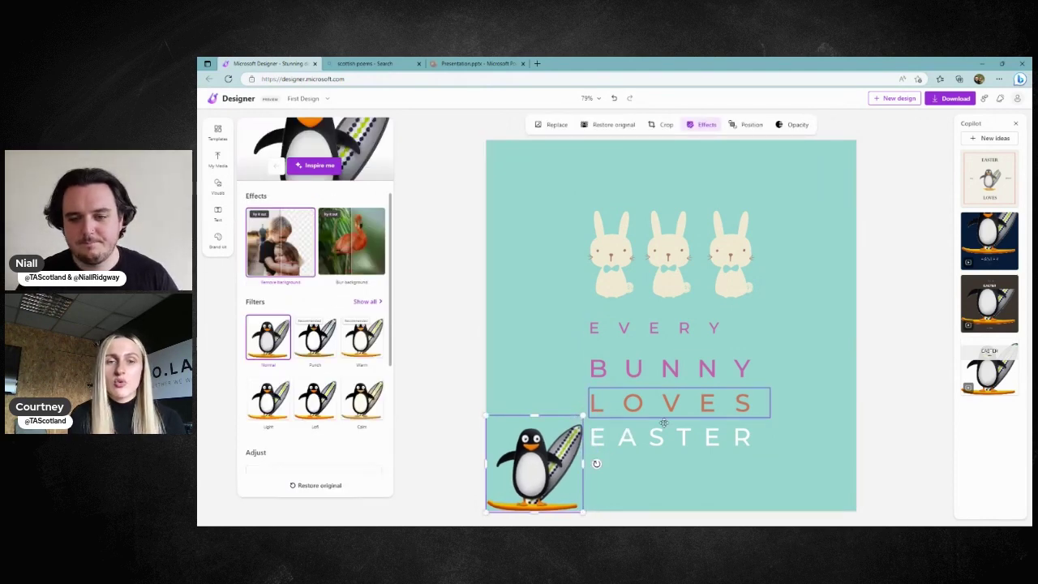
{"action": "left_click", "coordinate": [639, 426]}
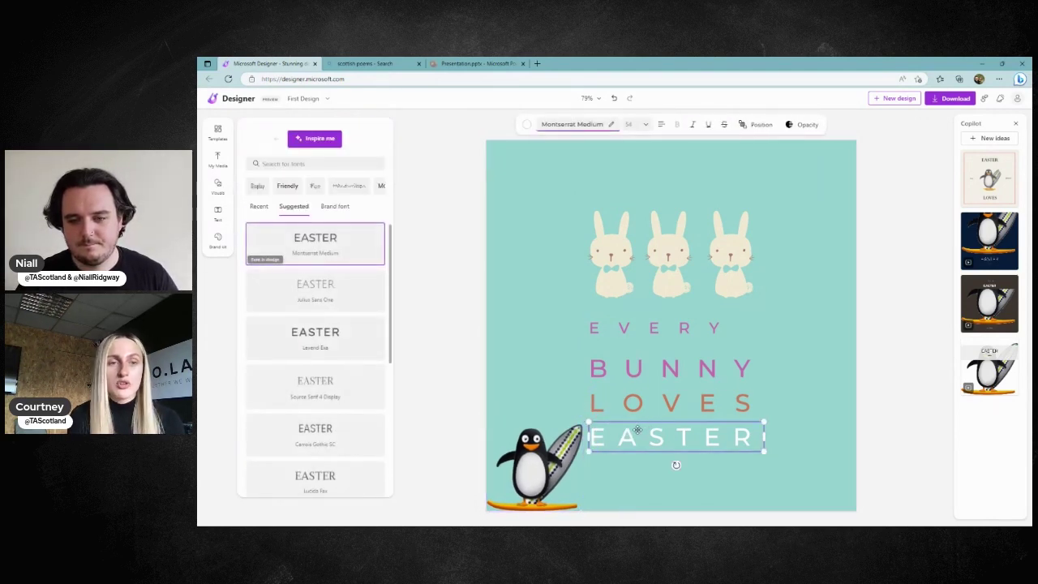
{"action": "left_click", "coordinate": [569, 439]}
{"action": "left_click_drag", "start_coordinate": [569, 439], "coordinate": [588, 438]}
- Send the penguin image to the back and check its layering against the "EASTER" text
{"action": "right_click", "coordinate": [590, 438]}
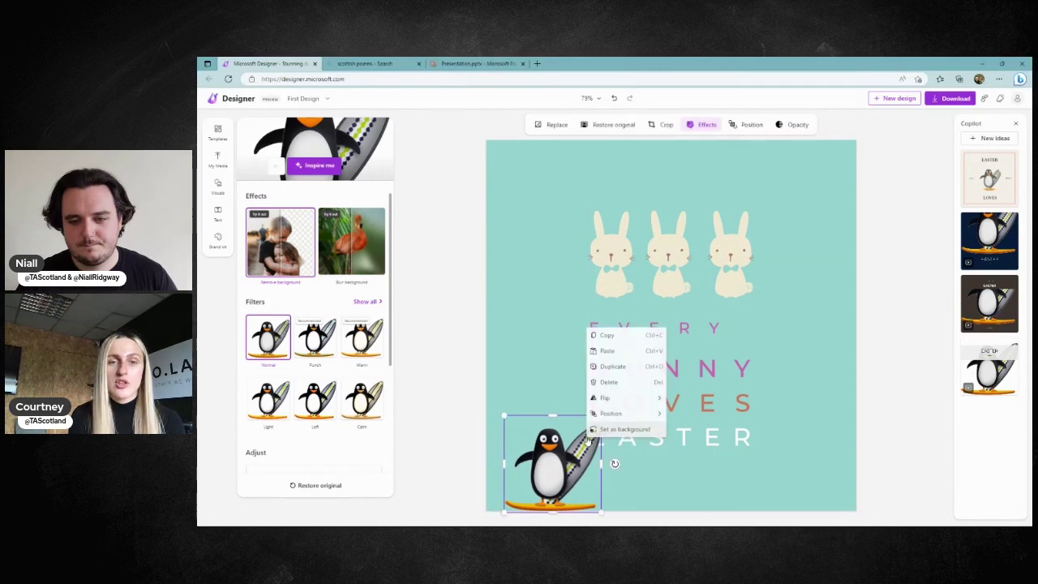
{"action": "mouse_move", "coordinate": [629, 416]}
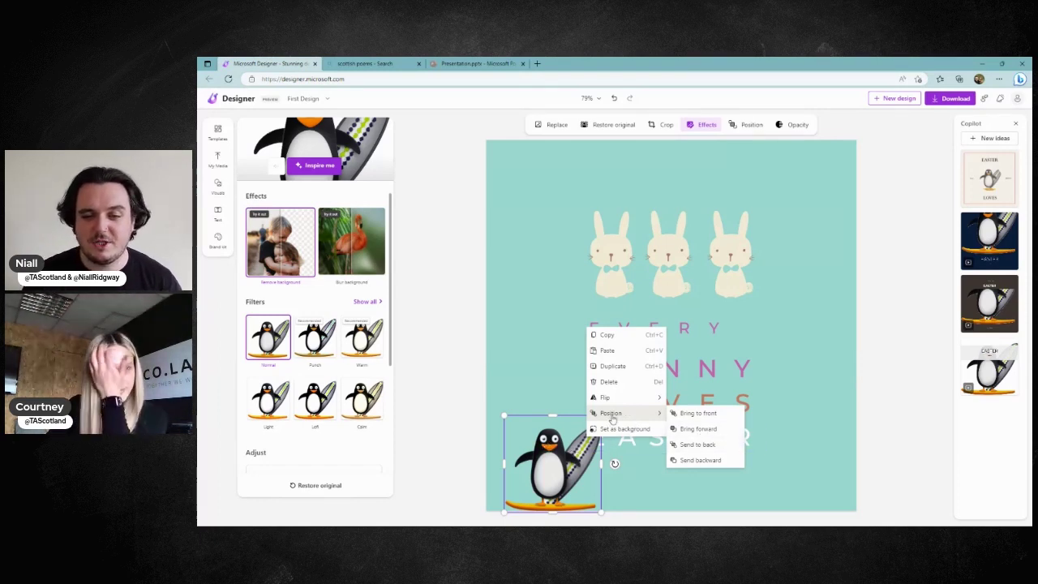
{"action": "left_click", "coordinate": [724, 445]}
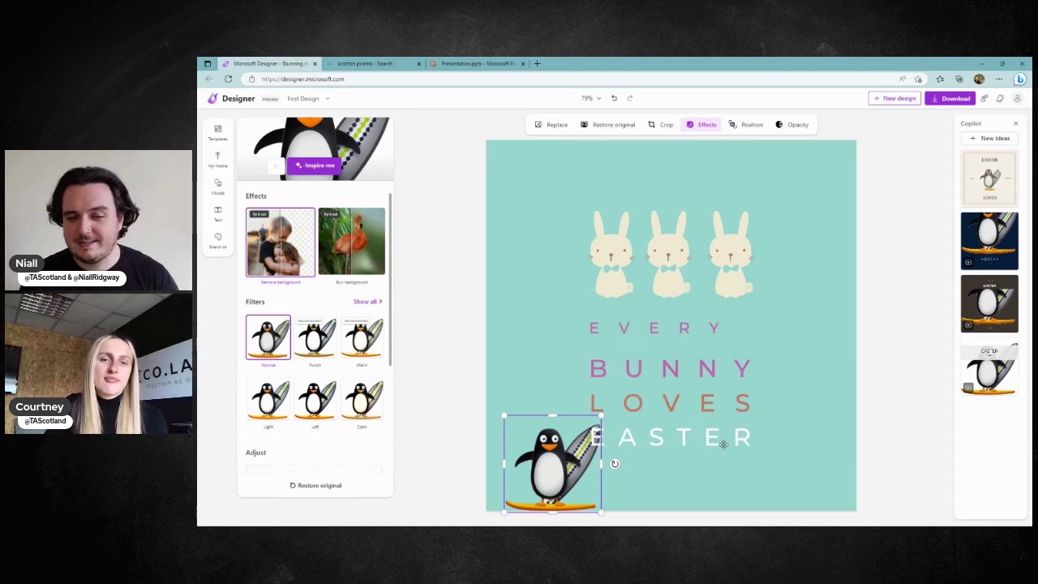
{"action": "left_click", "coordinate": [769, 414]}
{"action": "left_click", "coordinate": [754, 438]}
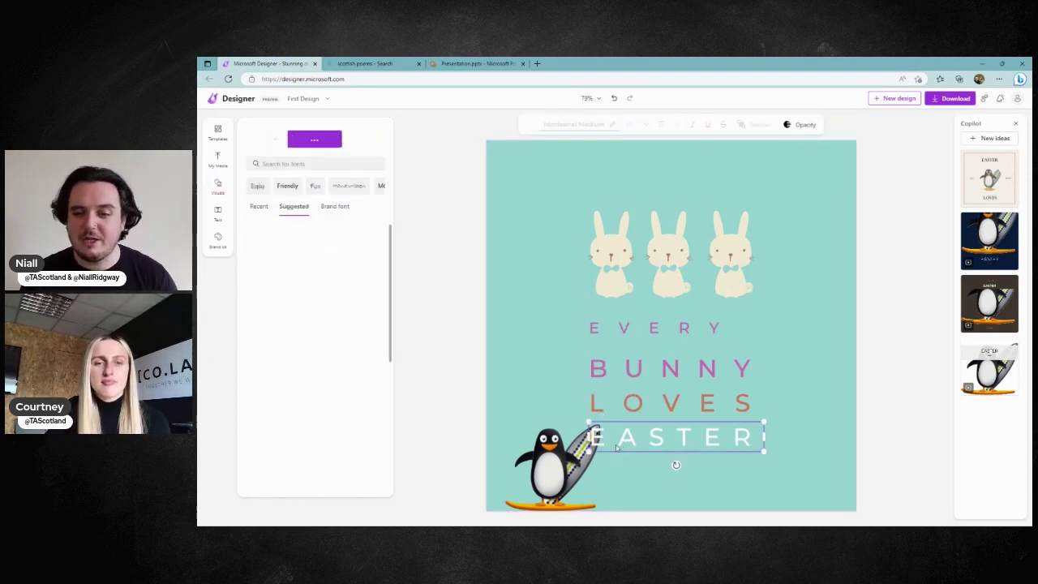
{"action": "left_click", "coordinate": [827, 416]}
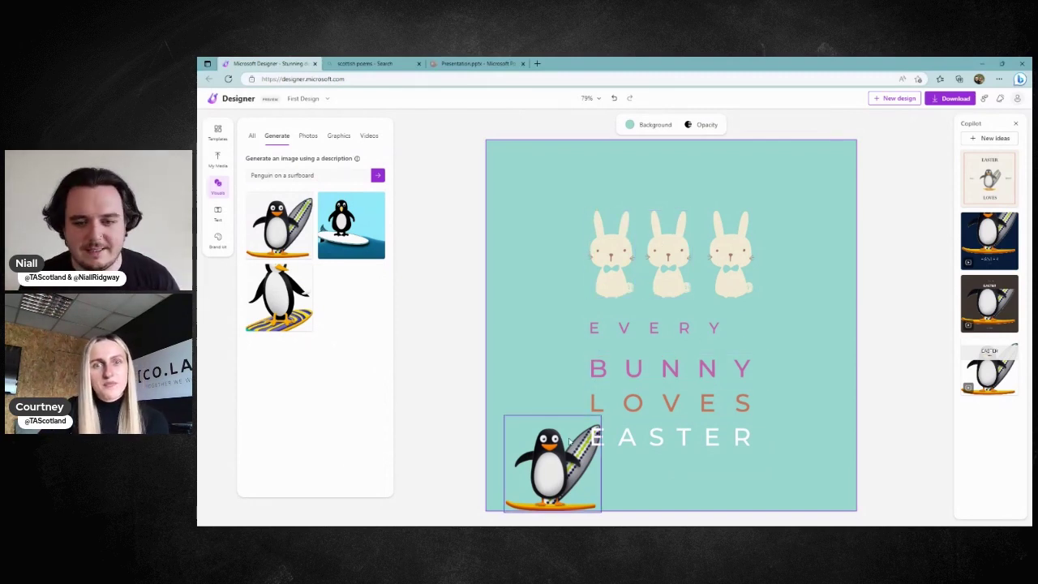
- Undo the penguin and "EASTER" text edits and delete the penguin image from the canvas
{"action": "left_click", "coordinate": [547, 462]}
{"action": "key", "text": "ctrl+z"}
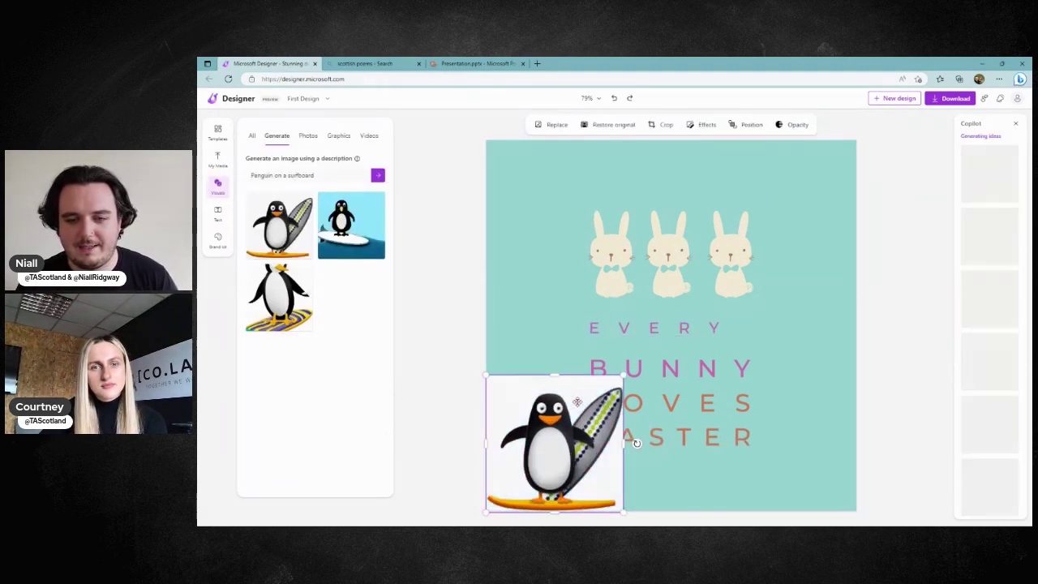
{"action": "left_click_drag", "start_coordinate": [554, 442], "coordinate": [610, 262]}
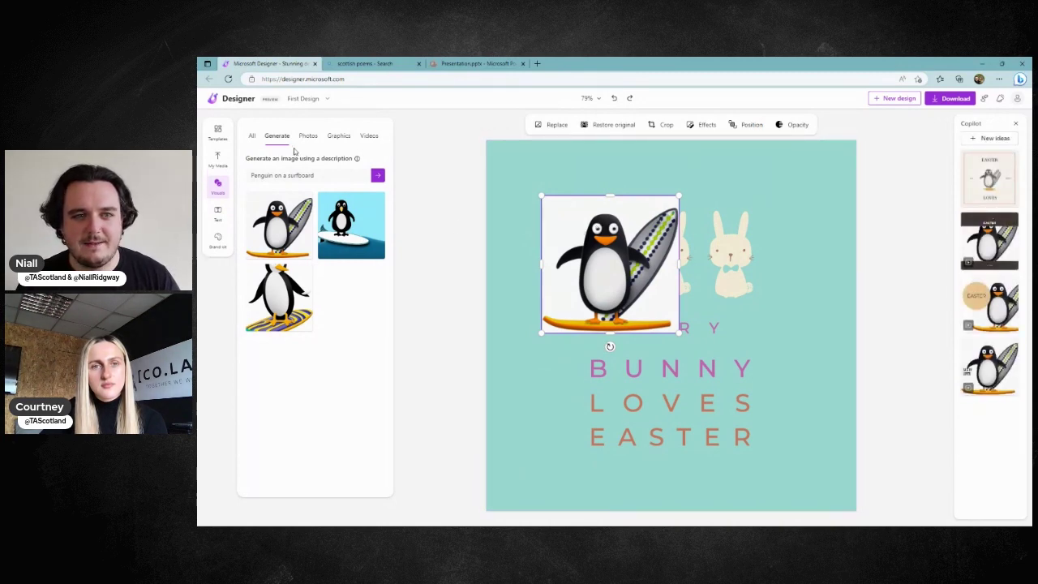
{"action": "left_click", "coordinate": [599, 126]}
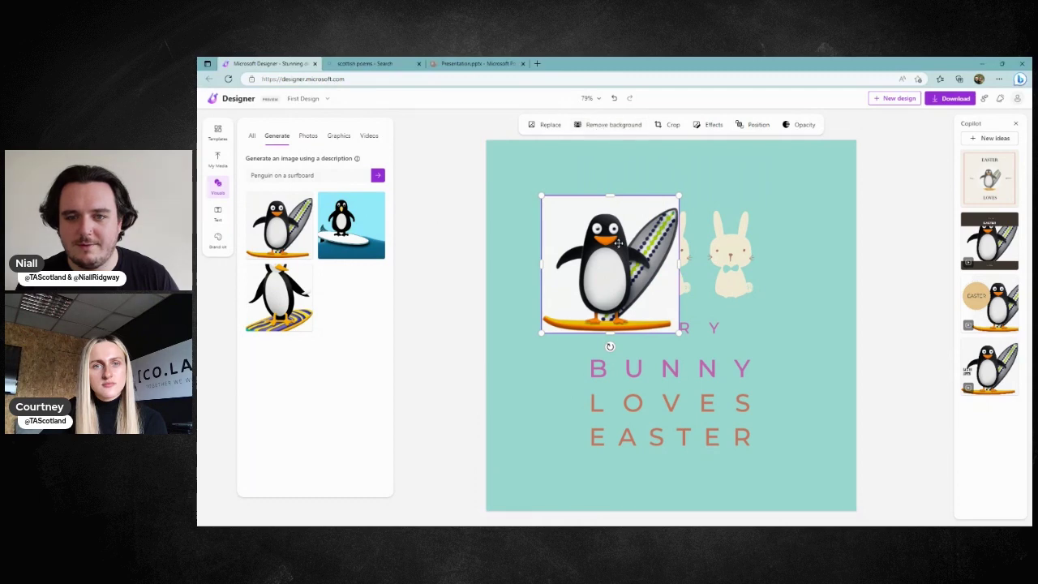
{"action": "key", "text": "Delete"}
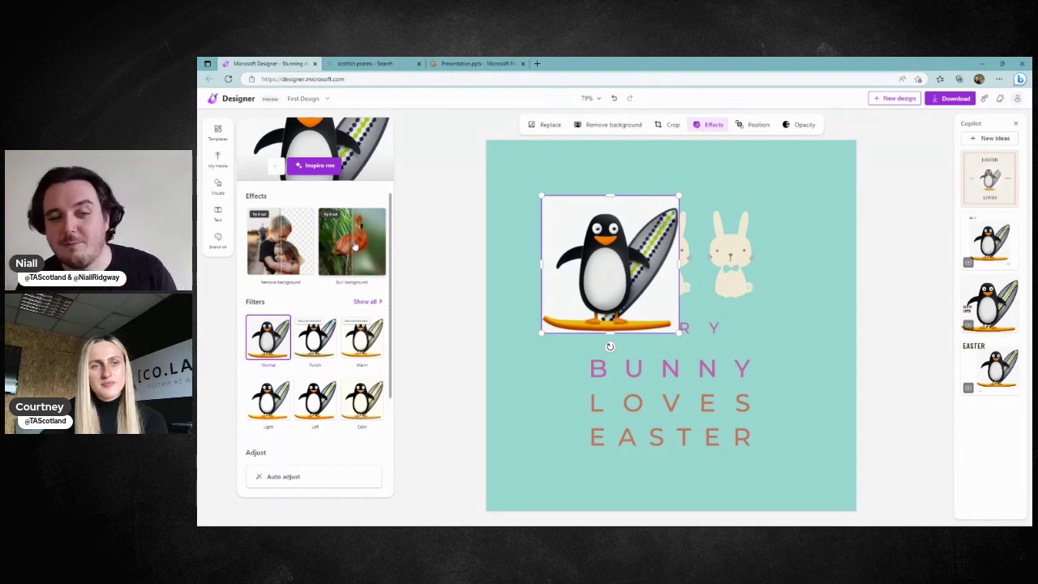
{"action": "key", "text": "Delete"}
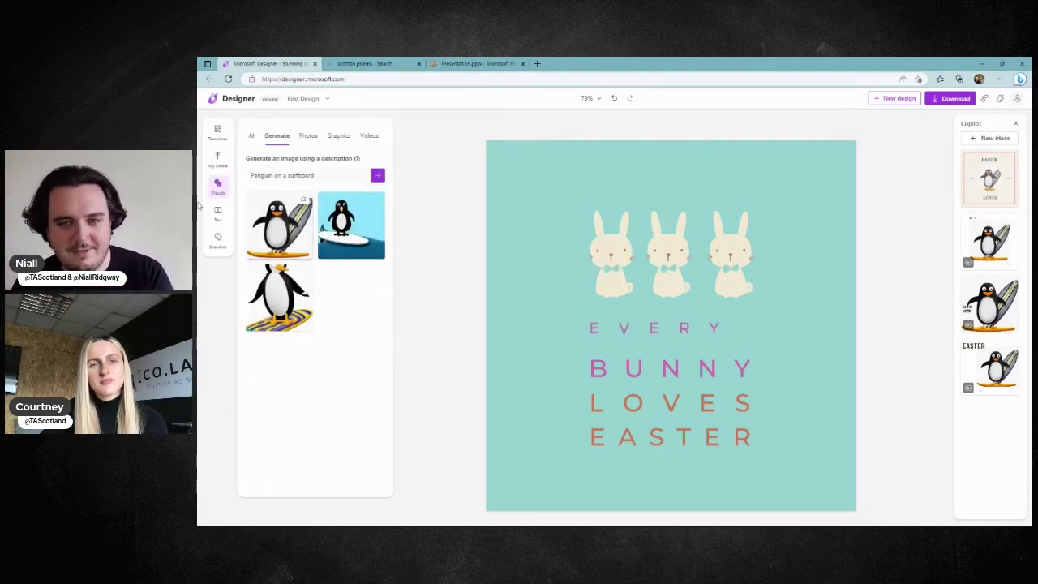
- Add the recommended photo of the brown rabbit in grass, enlarged to about 855 by 570 and shifted left over the design
{"action": "left_click", "coordinate": [218, 182]}
{"action": "left_click", "coordinate": [218, 182]}
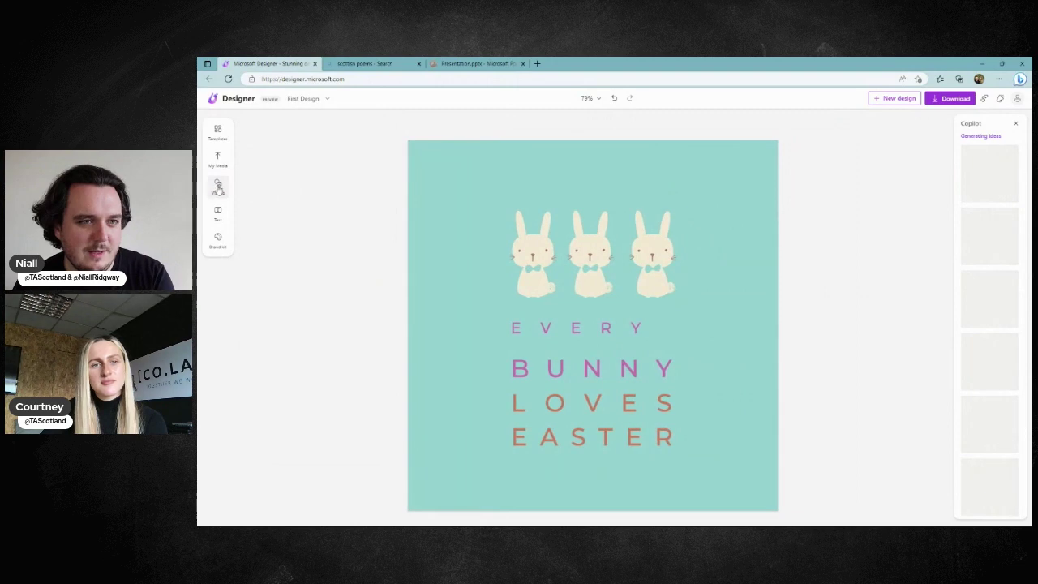
{"action": "left_click", "coordinate": [305, 136]}
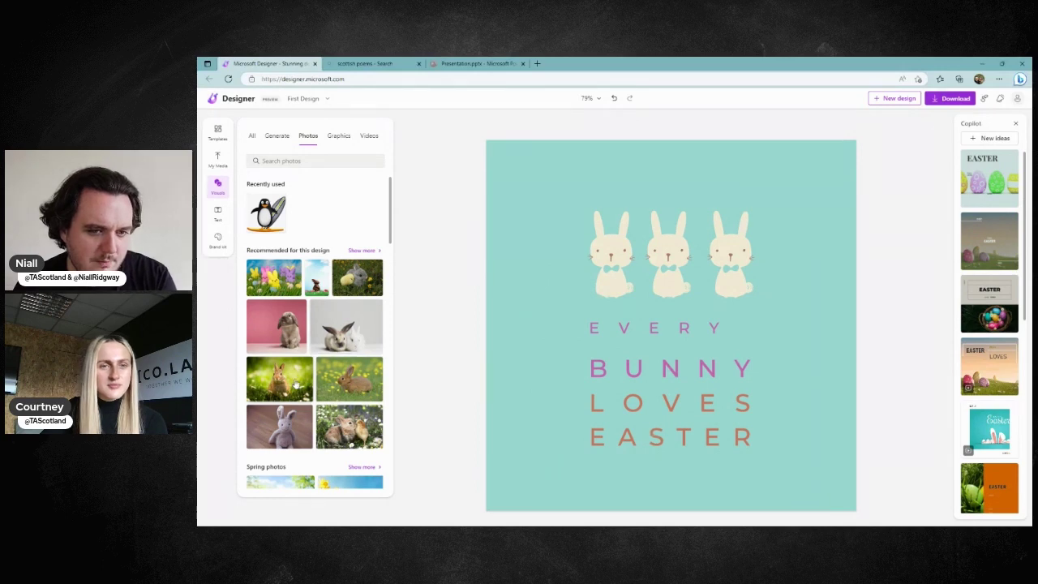
{"action": "left_click_drag", "start_coordinate": [313, 381], "coordinate": [559, 316]}
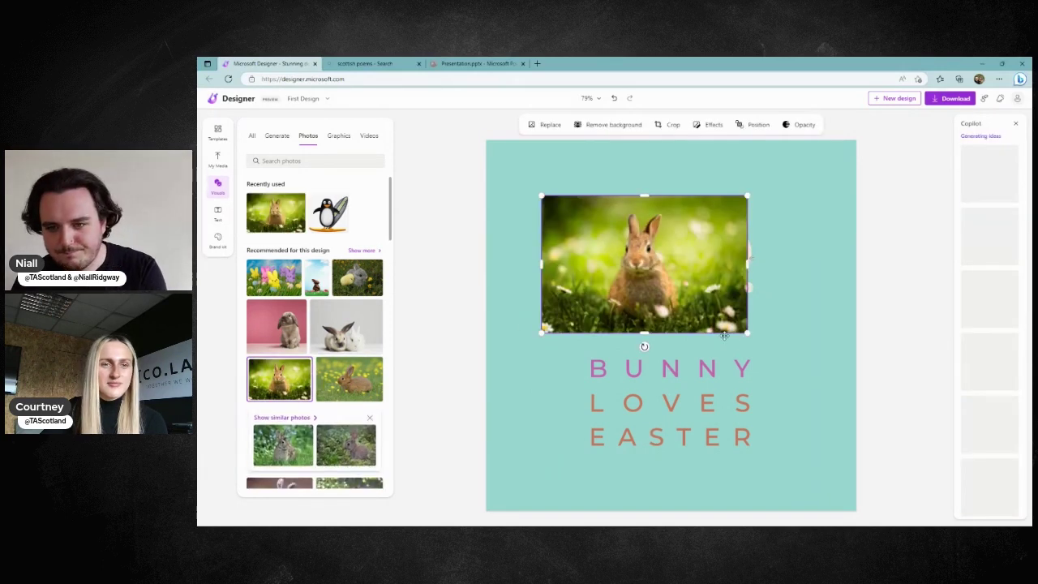
{"action": "left_click_drag", "start_coordinate": [754, 336], "coordinate": [839, 397]}
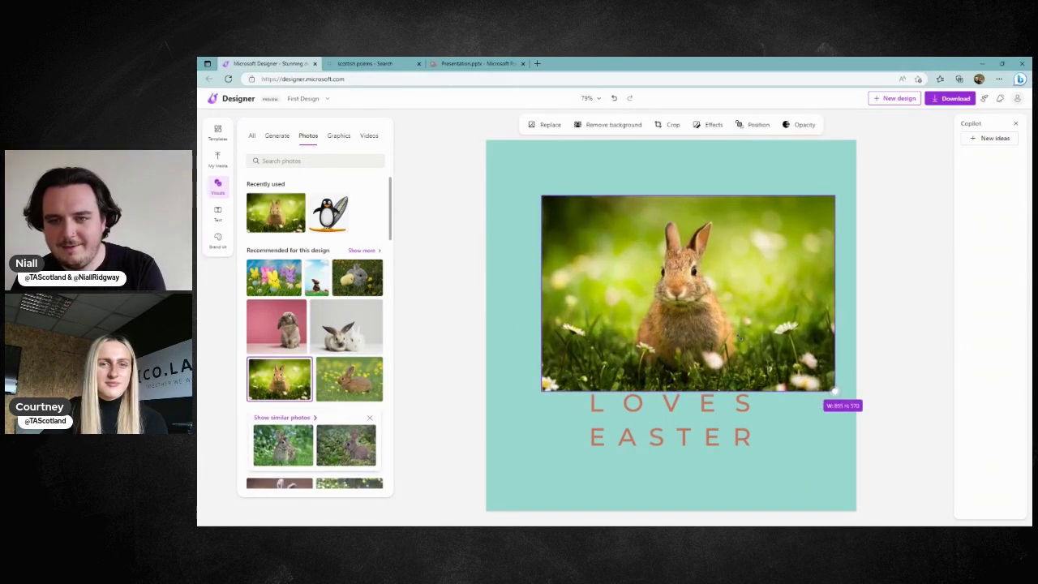
{"action": "left_click_drag", "start_coordinate": [739, 336], "coordinate": [706, 336]}
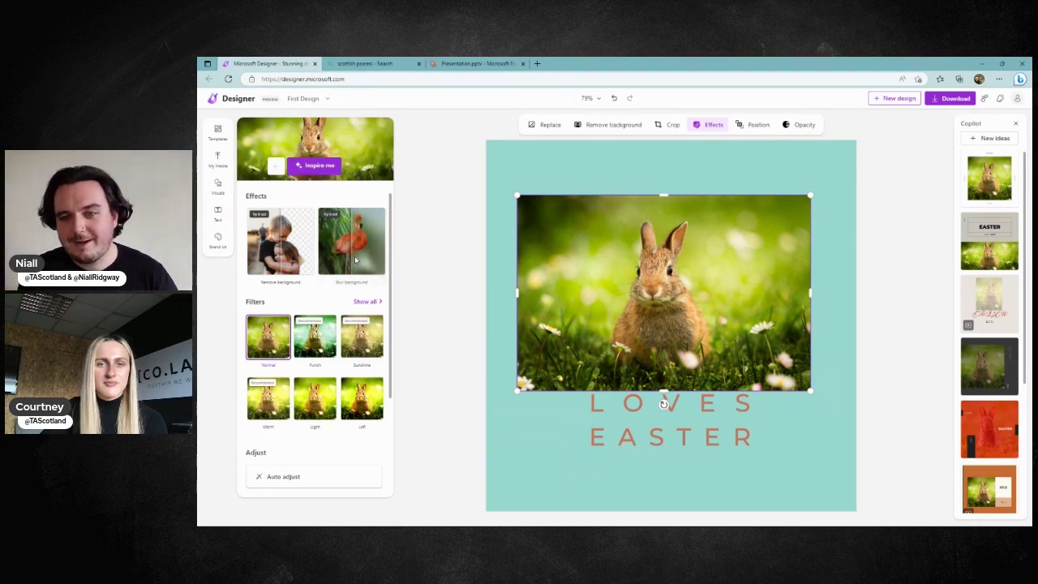
- Blur the background of the rabbit photo and delete the photo from the canvas
{"action": "left_click", "coordinate": [354, 261]}
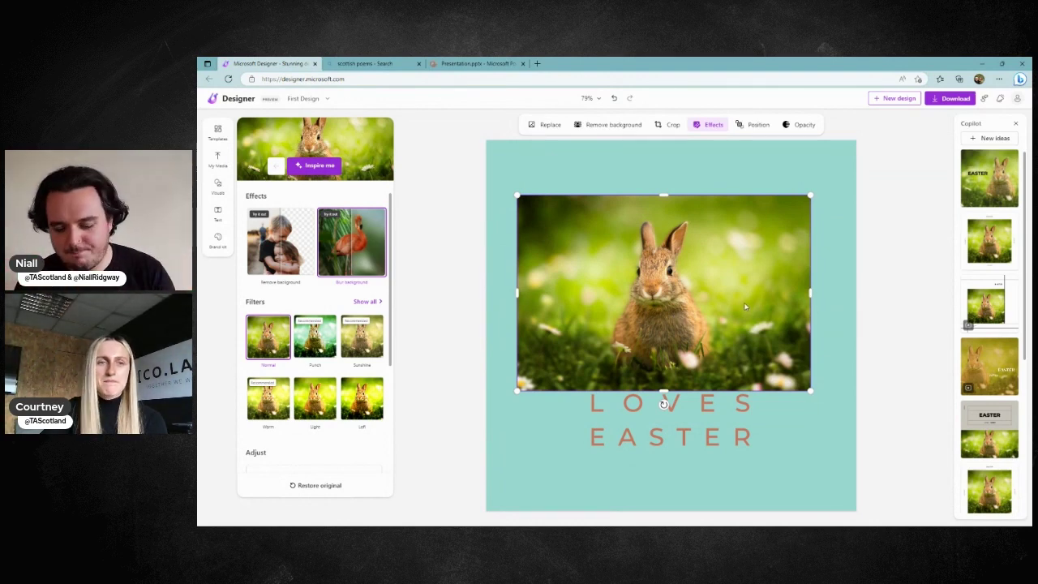
{"action": "key", "text": "Delete"}
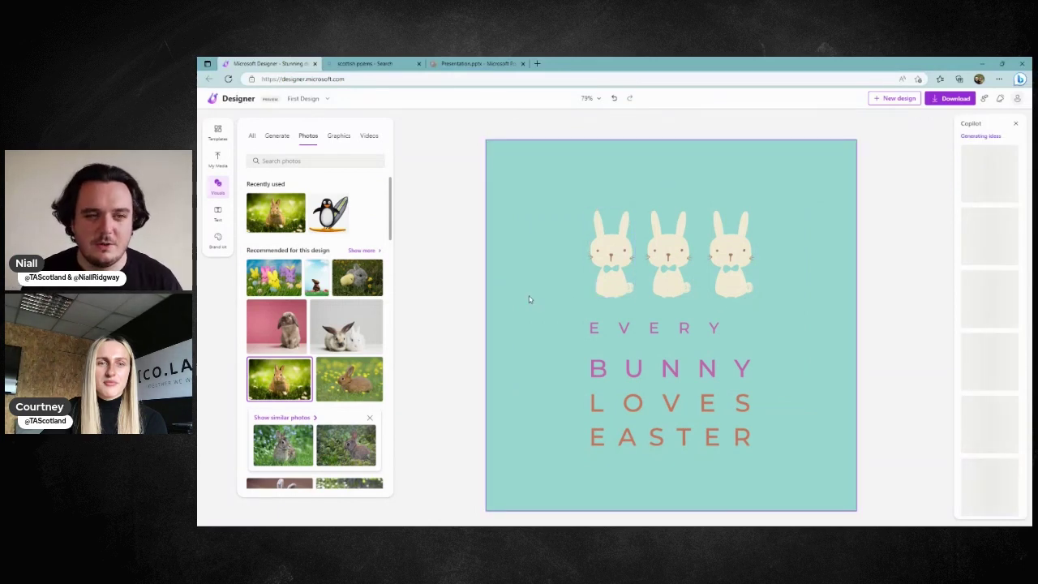
- Browse the graphics and videos, add the beach background video, shift it to the design's upper-left corner, and delete it
{"action": "left_click", "coordinate": [339, 138]}
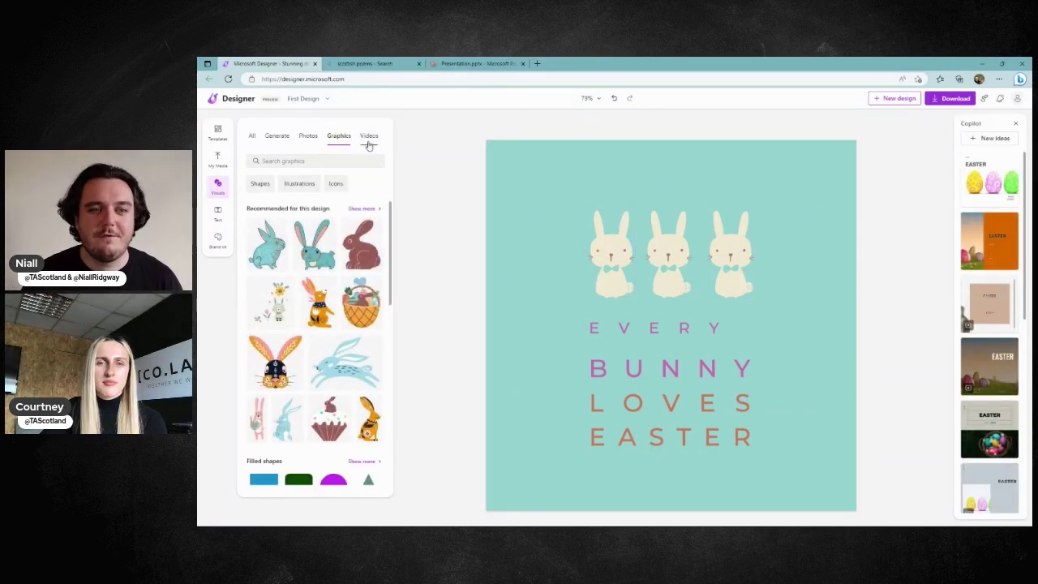
{"action": "left_click", "coordinate": [369, 142]}
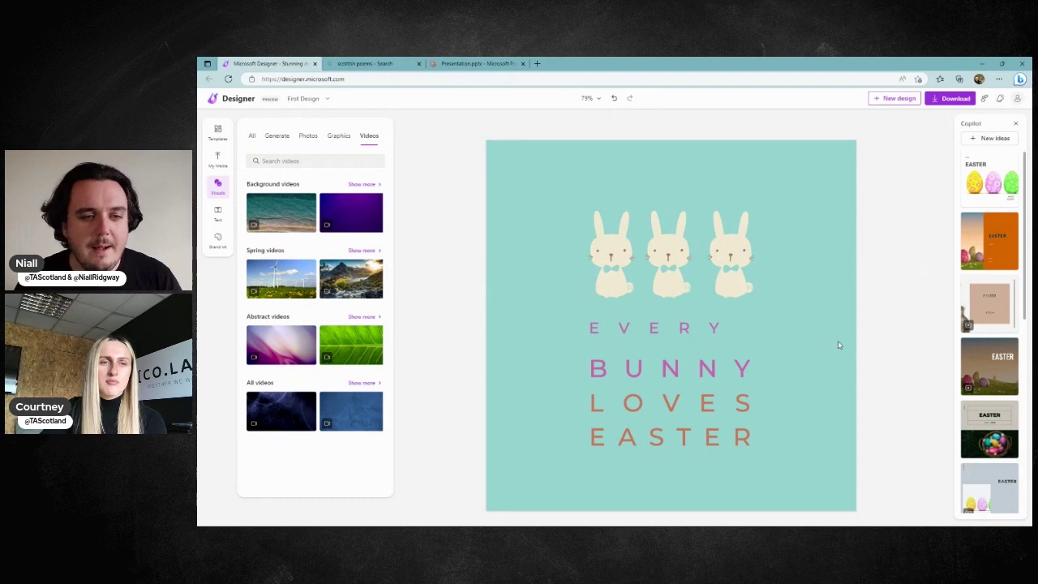
{"action": "left_click", "coordinate": [282, 213]}
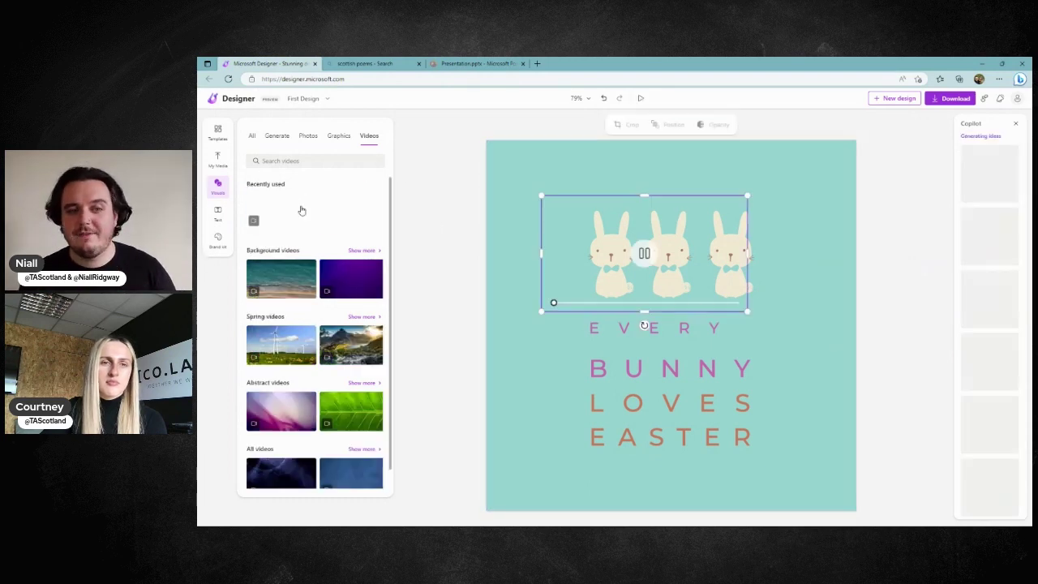
{"action": "left_click_drag", "start_coordinate": [696, 253], "coordinate": [640, 198]}
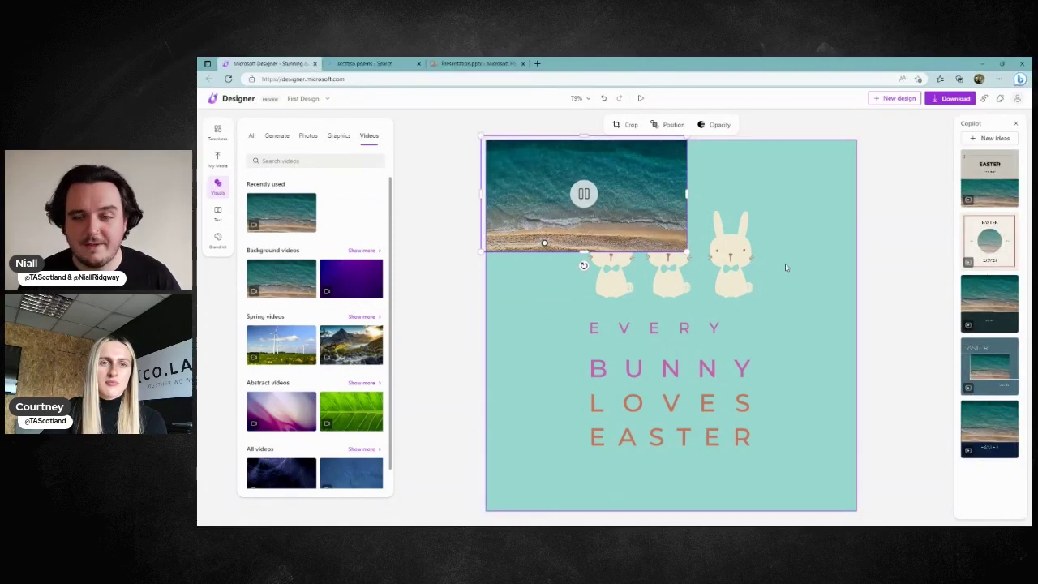
{"action": "key", "text": "Delete"}
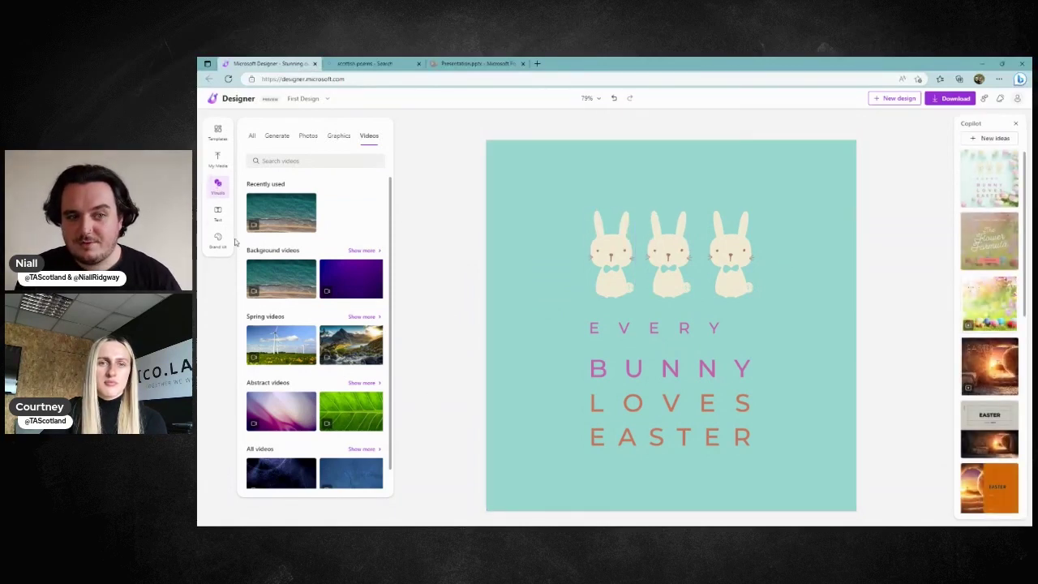
- Add the multicoloured "NEW ARRIVALS" text style, enlarge it to size 167 across the design, move it lower, and delete it
{"action": "left_click", "coordinate": [217, 205]}
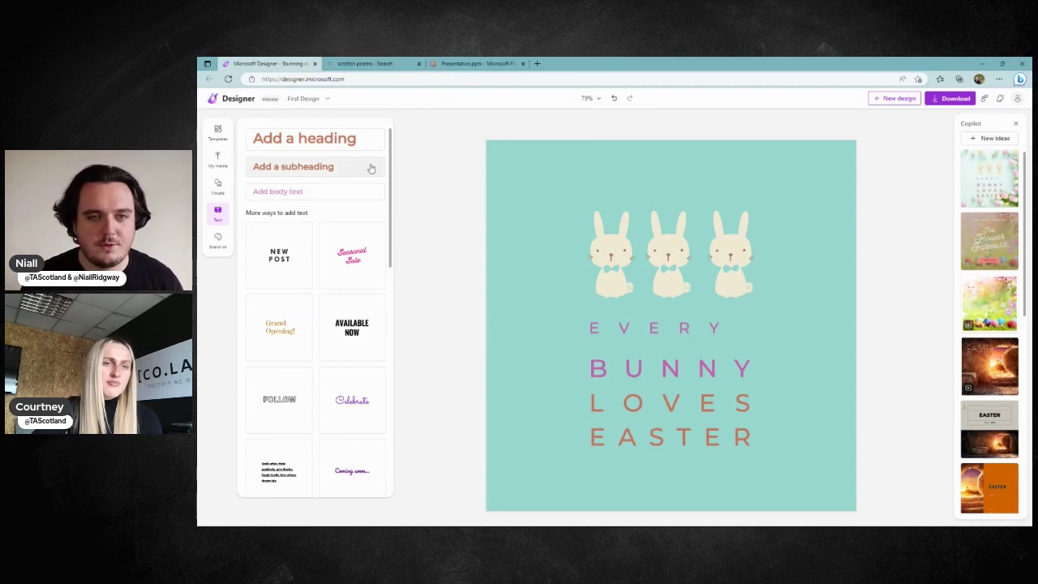
{"action": "left_click_drag", "start_coordinate": [390, 165], "coordinate": [377, 271]}
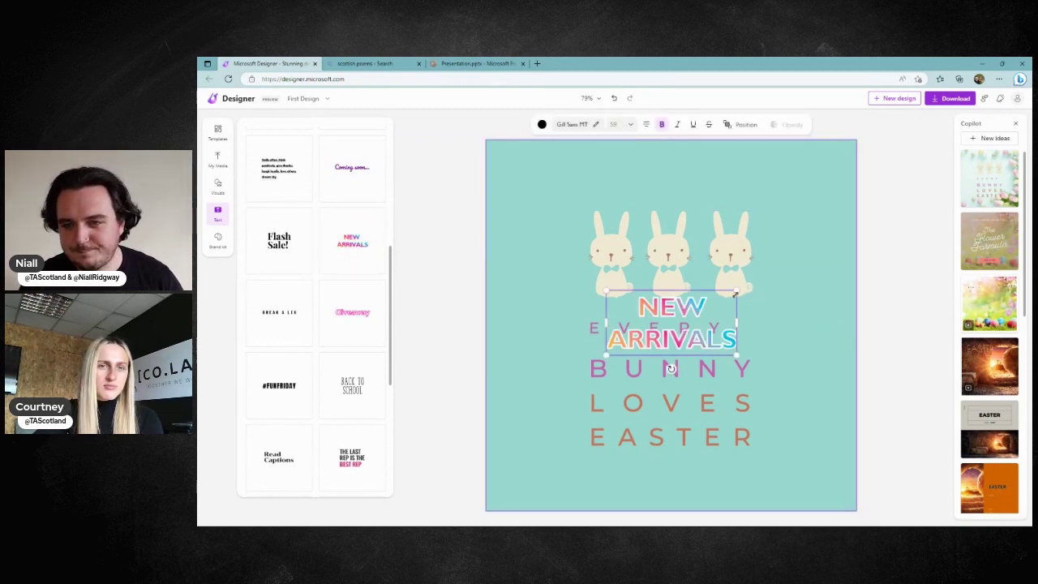
{"action": "left_click_drag", "start_coordinate": [754, 284], "coordinate": [879, 185]}
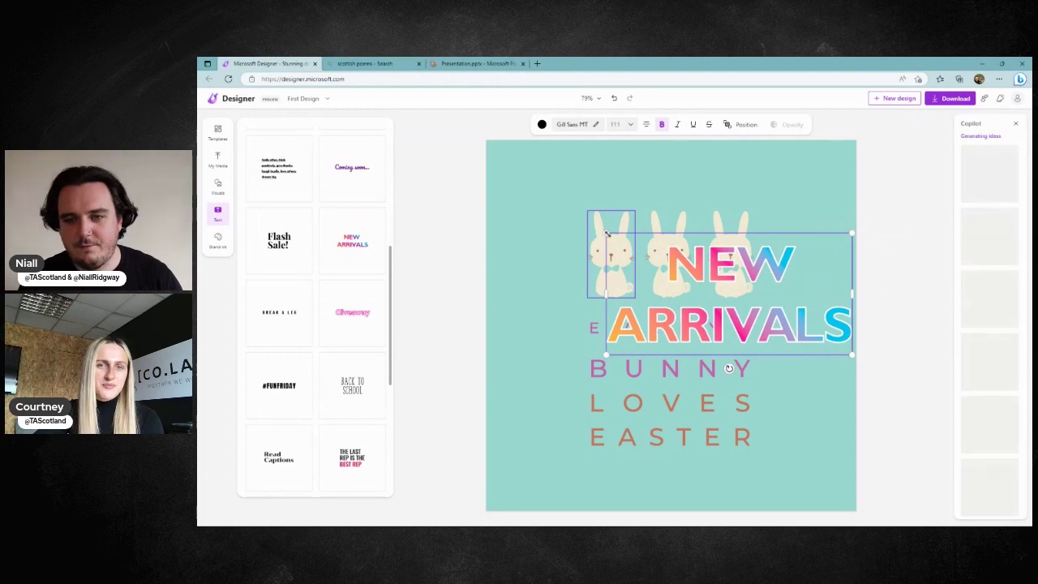
{"action": "left_click_drag", "start_coordinate": [589, 224], "coordinate": [483, 173]}
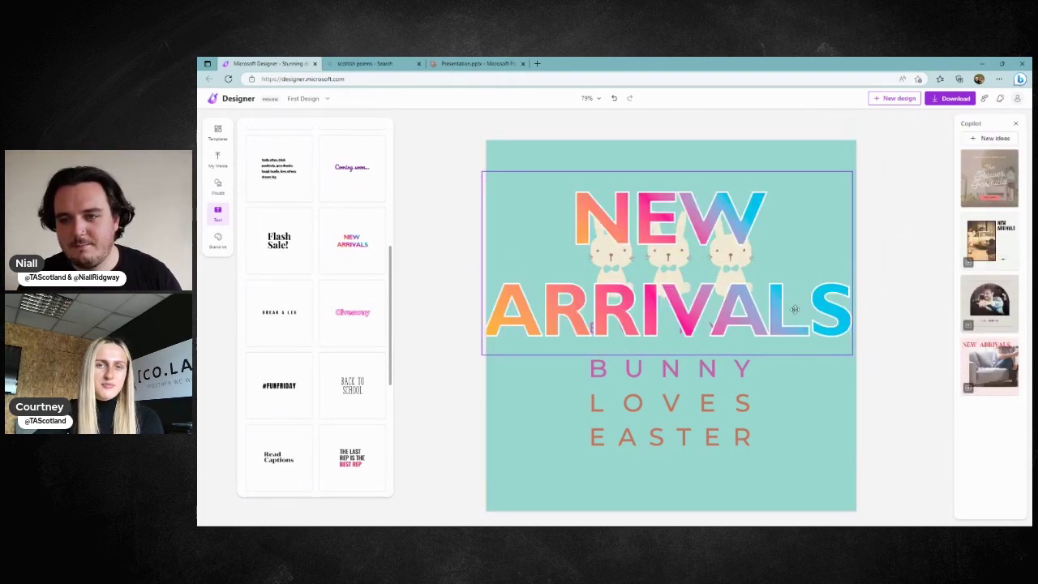
{"action": "left_click_drag", "start_coordinate": [794, 309], "coordinate": [797, 341]}
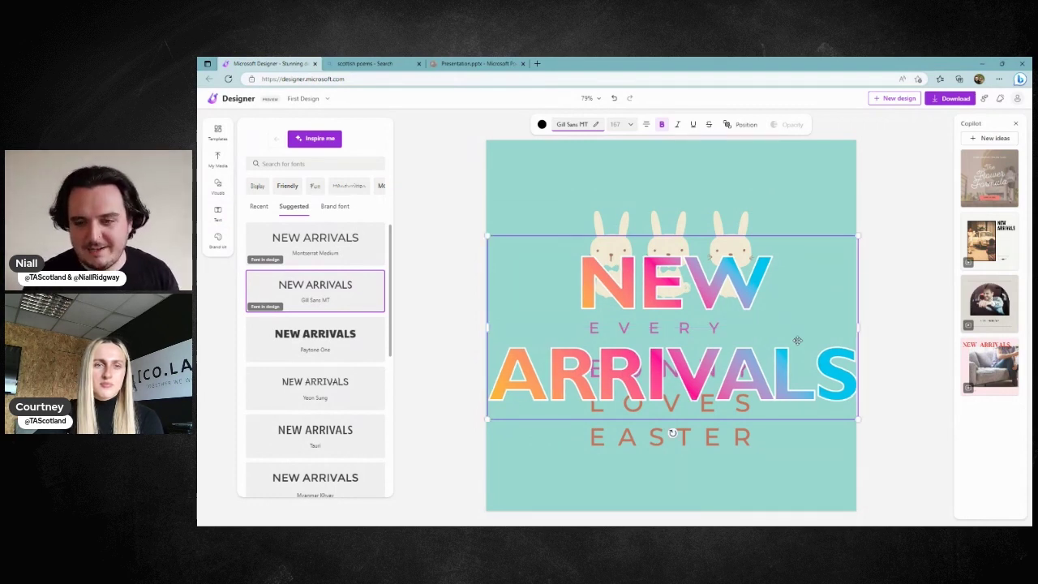
{"action": "key", "text": "Delete"}
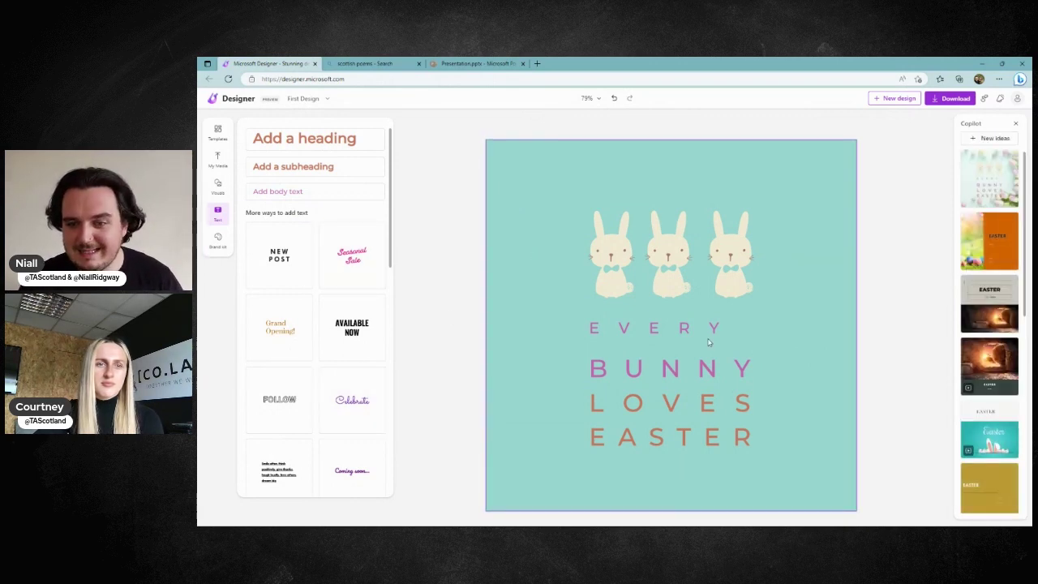
- Change the font of the "EVERY" text to Chelsea Market by searching the fonts for "chelsea"
{"action": "left_click", "coordinate": [663, 328]}
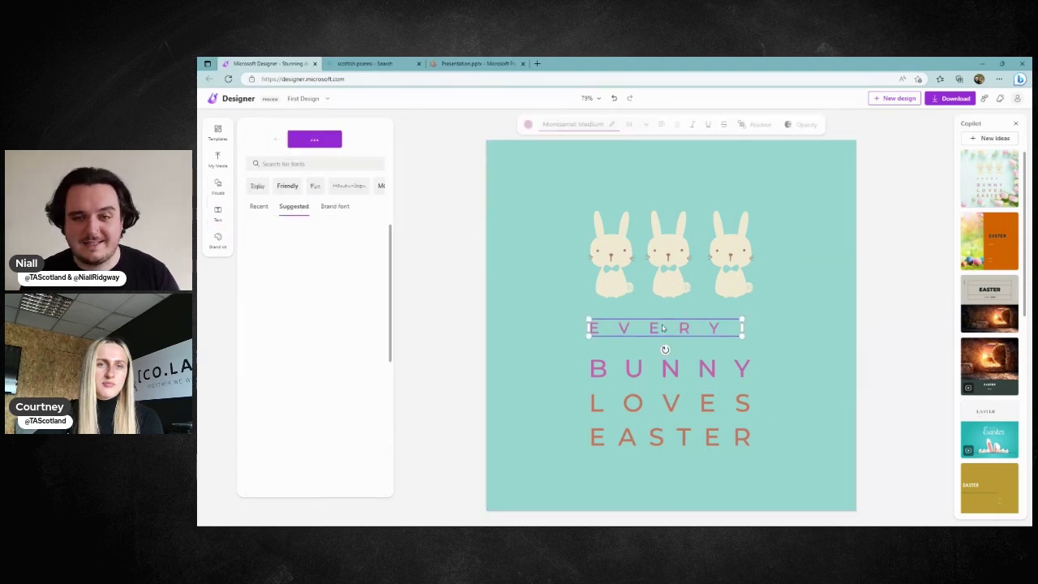
{"action": "left_click", "coordinate": [594, 128]}
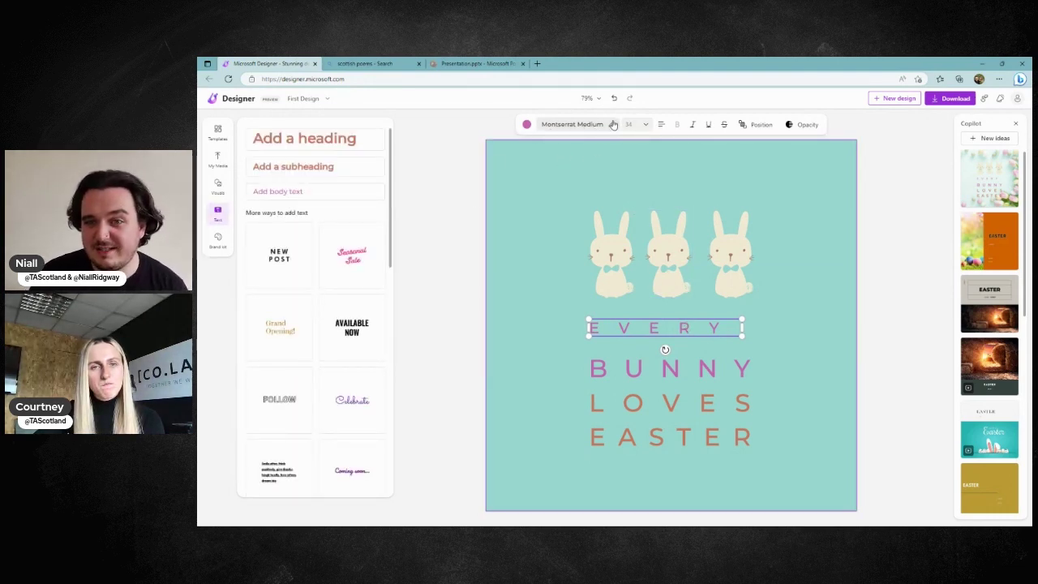
{"action": "left_click", "coordinate": [613, 124]}
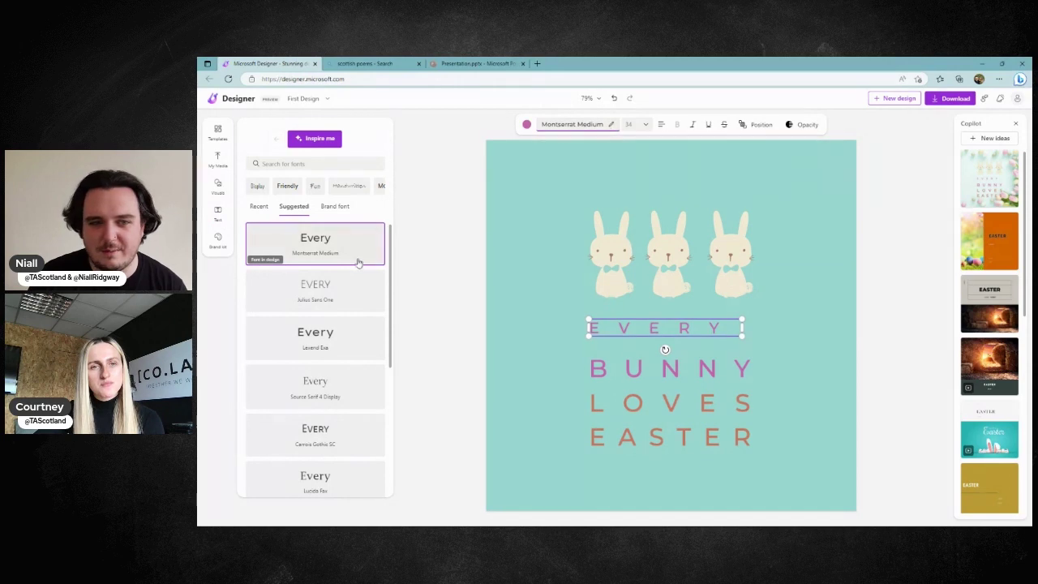
{"action": "left_click", "coordinate": [334, 209]}
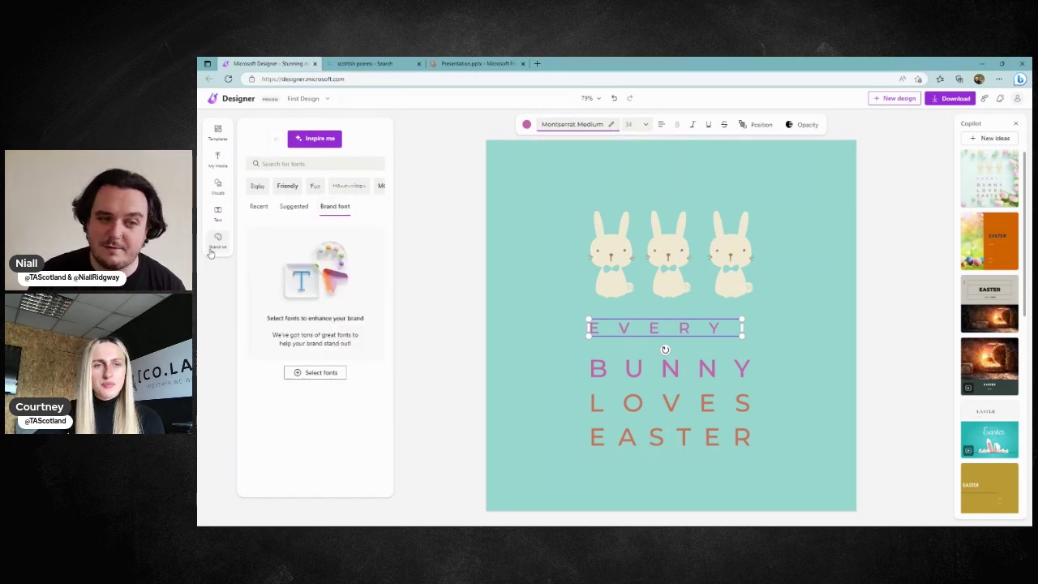
{"action": "left_click", "coordinate": [259, 206]}
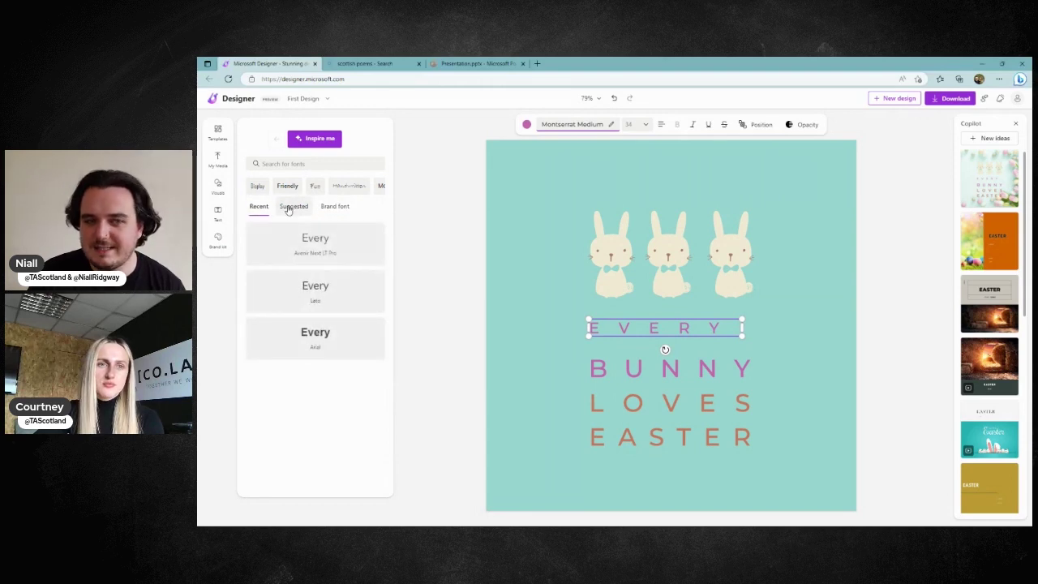
{"action": "left_click", "coordinate": [292, 206]}
{"action": "left_click", "coordinate": [285, 163]}
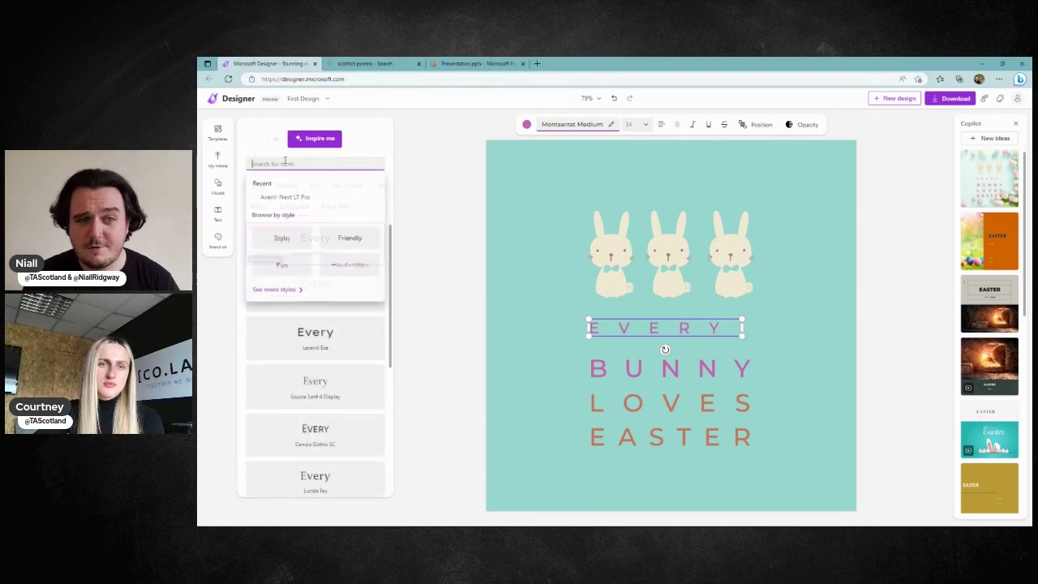
{"action": "type", "text": "chelsea"}
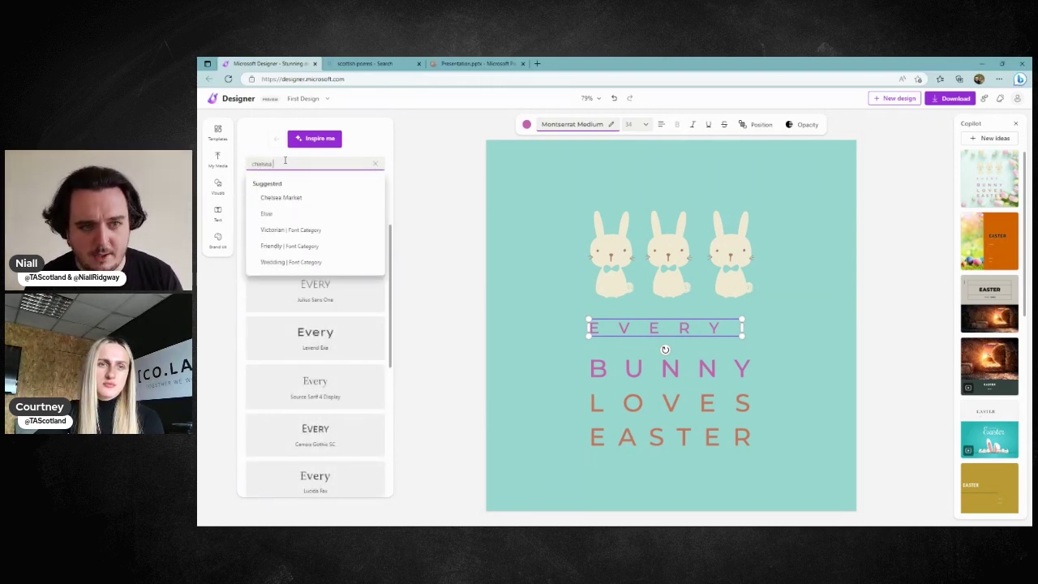
{"action": "left_click", "coordinate": [308, 202]}
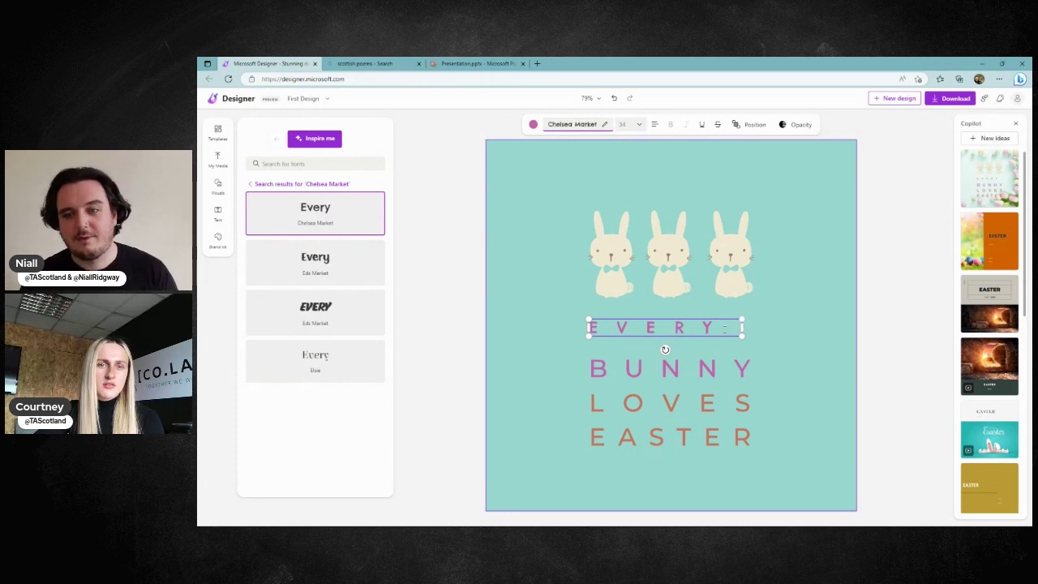
- Apply the Chelsea Market font to the "BUNNY", "LOVES" and "EASTER" text lines
{"action": "left_click", "coordinate": [648, 369]}
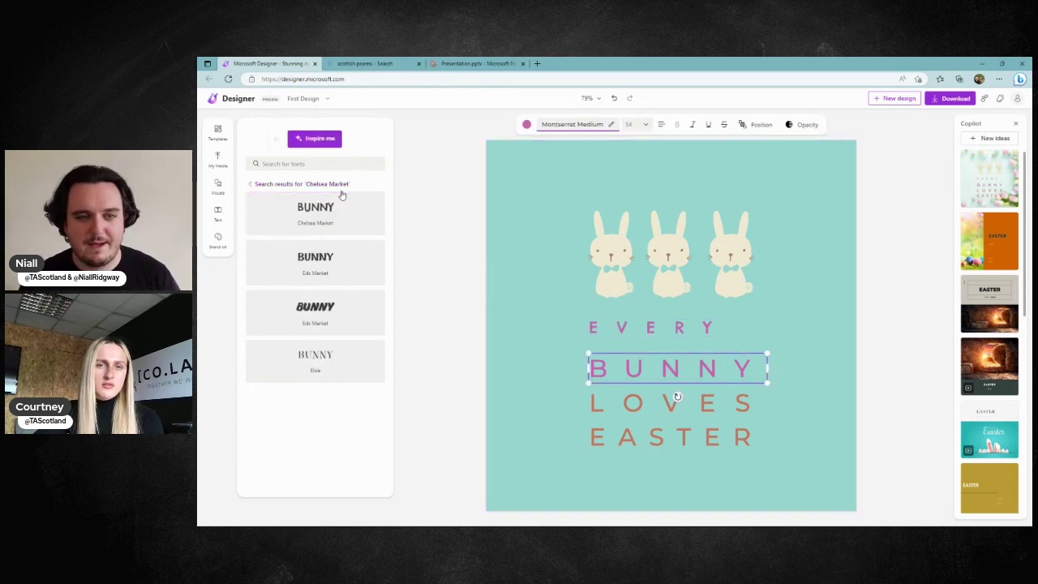
{"action": "left_click", "coordinate": [314, 212]}
{"action": "left_click", "coordinate": [665, 403]}
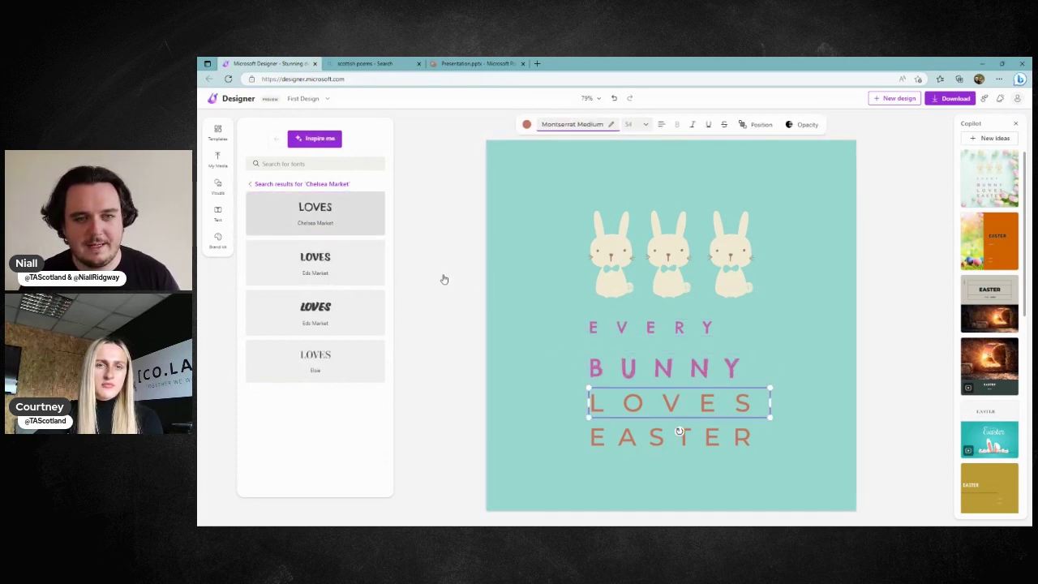
{"action": "left_click", "coordinate": [315, 212]}
{"action": "left_click", "coordinate": [673, 436]}
{"action": "left_click", "coordinate": [359, 211]}
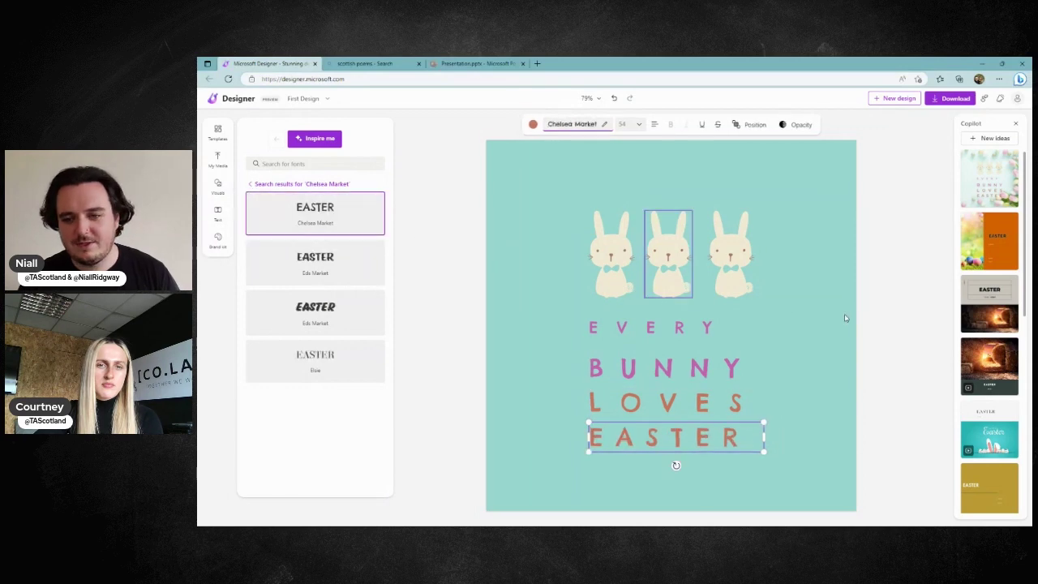
{"action": "left_click", "coordinate": [861, 310]}
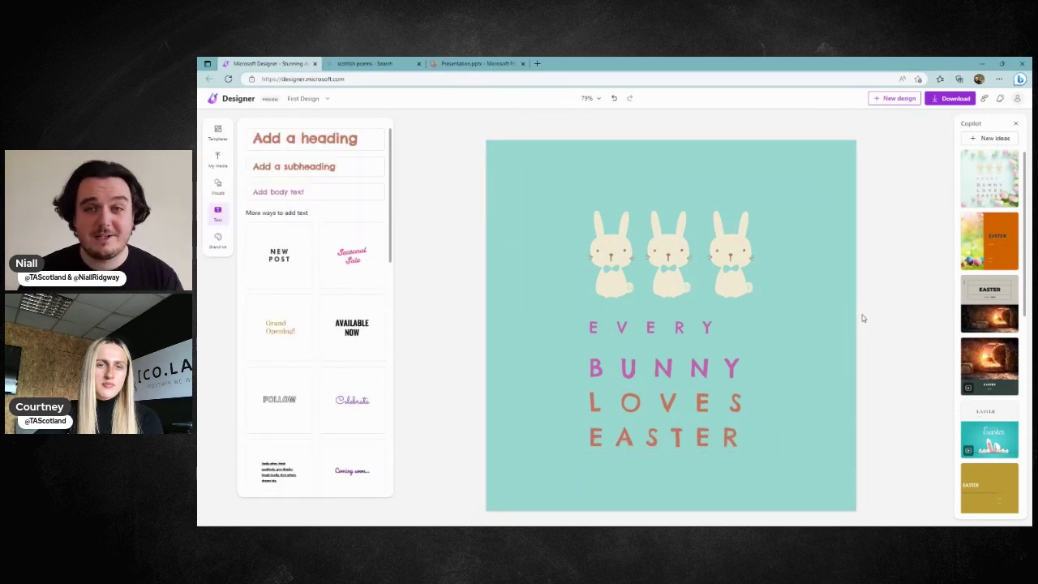
- Set the "EVERY" text to size 42 and cycle its alignment through centred and right-aligned back to left-aligned
{"action": "left_click", "coordinate": [739, 331]}
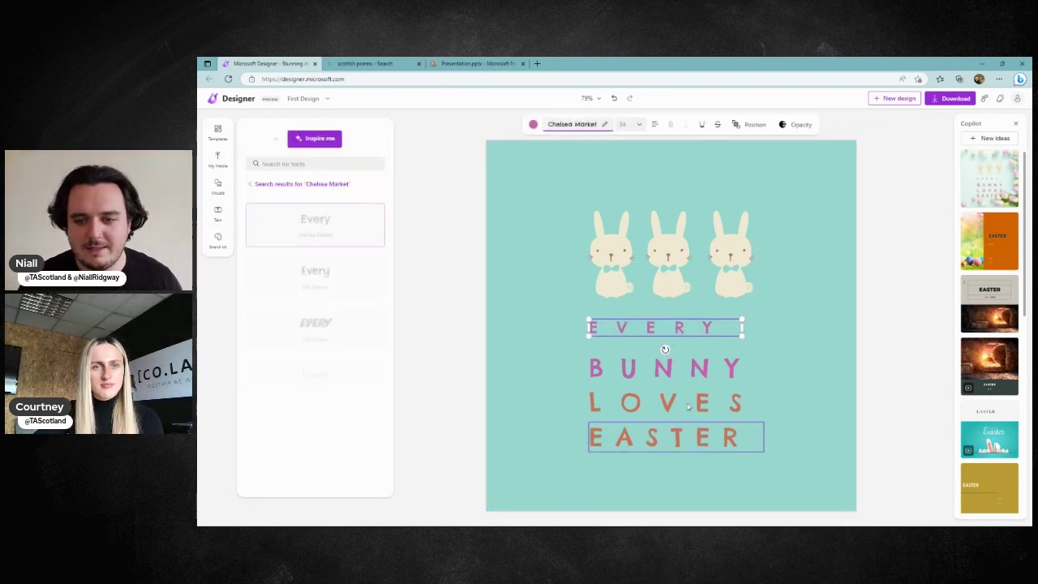
{"action": "left_click", "coordinate": [639, 125]}
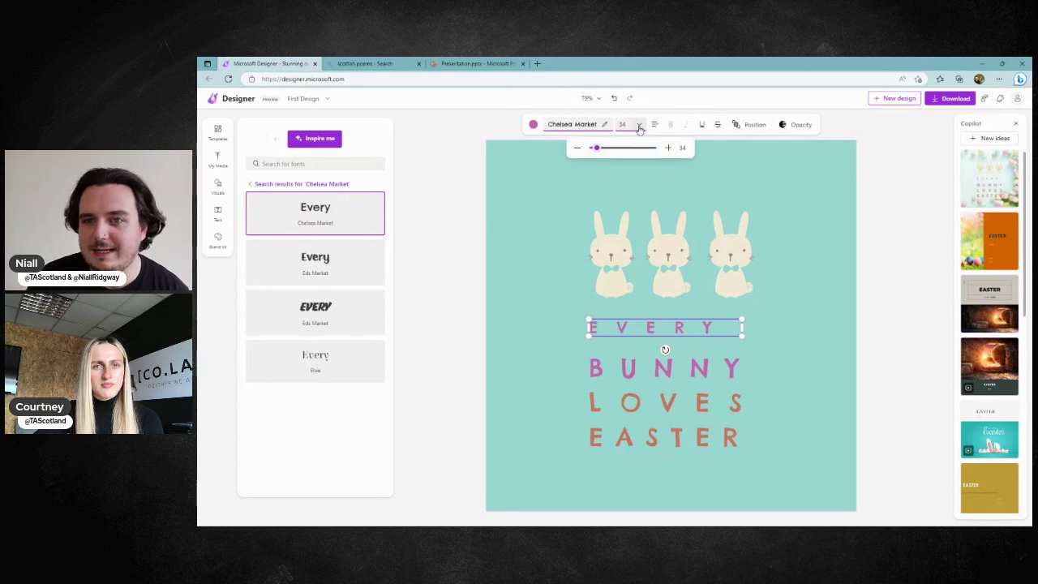
{"action": "mouse_move", "coordinate": [596, 149]}
{"action": "left_mouse_down"}
{"action": "mouse_move", "coordinate": [625, 149]}
{"action": "mouse_move", "coordinate": [599, 148]}
{"action": "left_mouse_up"}
{"action": "left_click", "coordinate": [654, 126]}
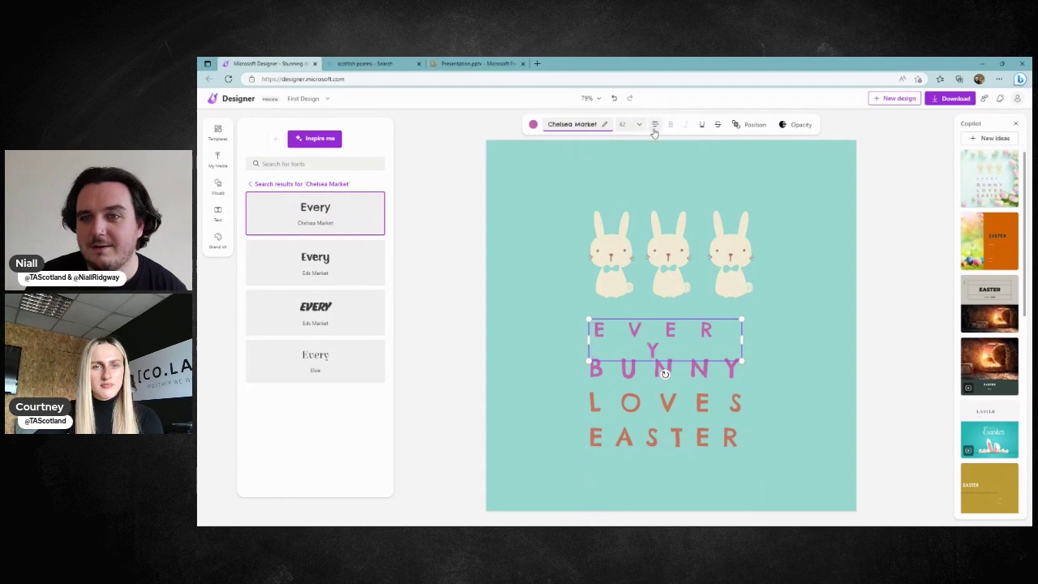
{"action": "left_click", "coordinate": [655, 125]}
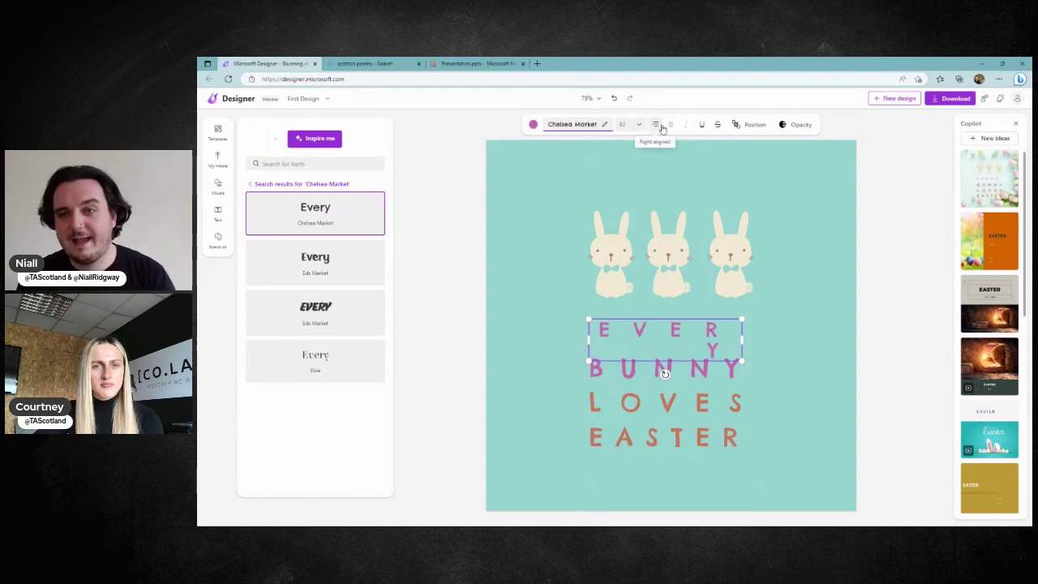
{"action": "left_click", "coordinate": [655, 124]}
{"action": "left_click", "coordinate": [658, 127]}
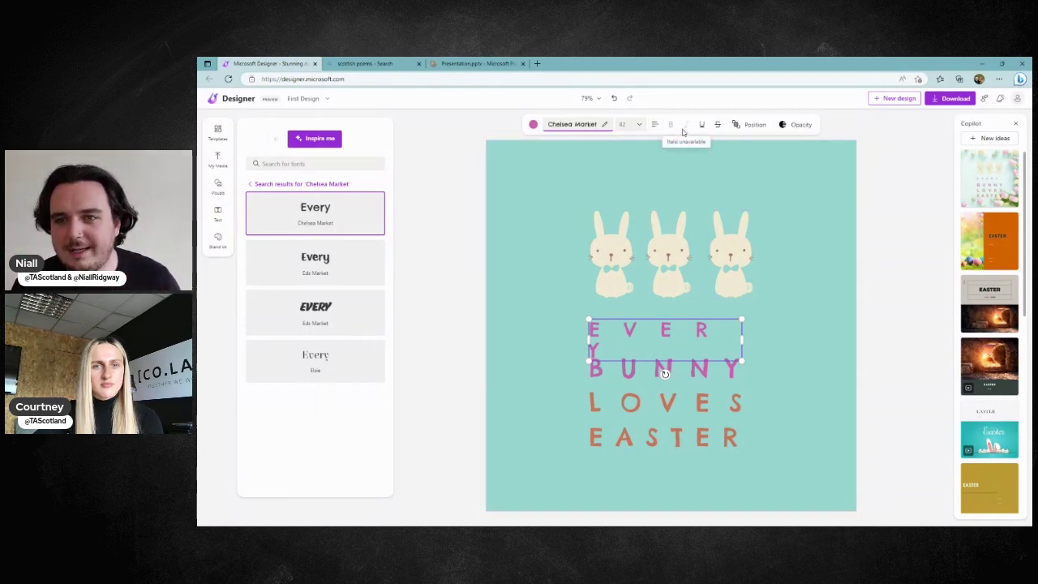
- Try underline and strikethrough on the "EVERY" text and remove both effects
{"action": "left_click", "coordinate": [701, 125]}
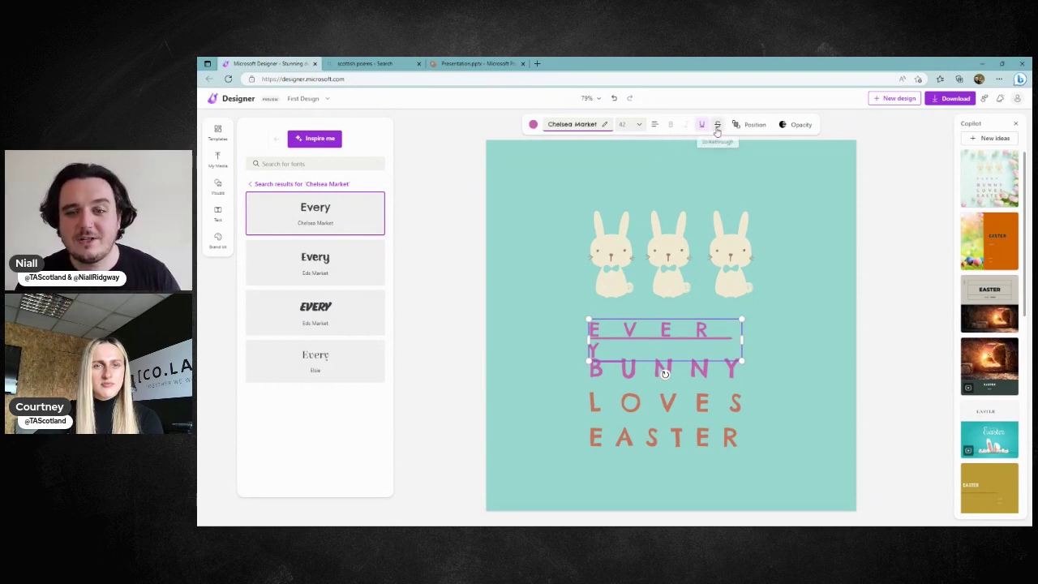
{"action": "left_click", "coordinate": [716, 126]}
{"action": "left_click", "coordinate": [717, 126]}
{"action": "left_click", "coordinate": [702, 126]}
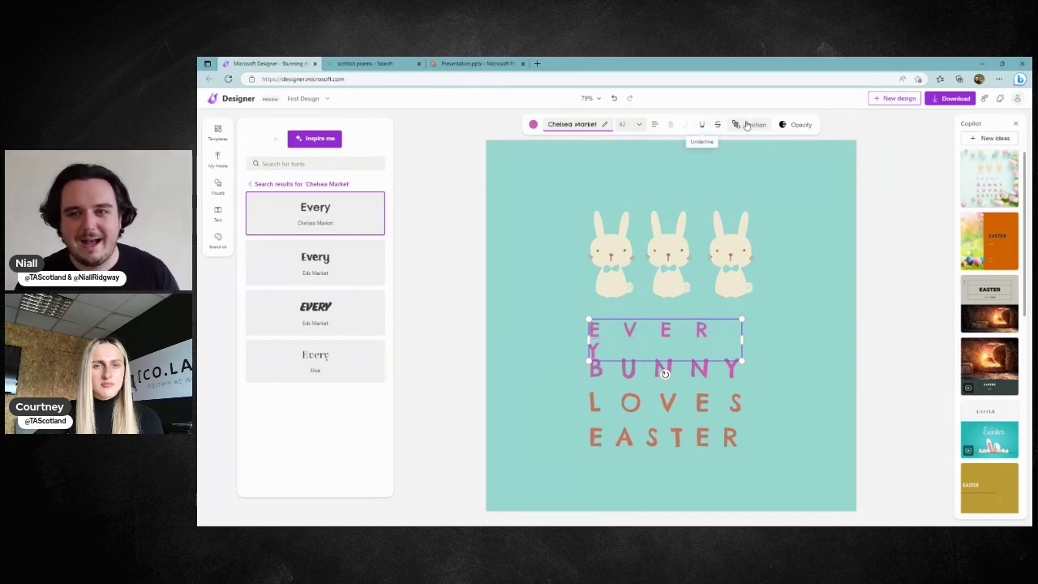
- Review the layer order options for the "EVERY" text and try its opacity setting, leaving it at 100%
{"action": "left_click", "coordinate": [747, 126]}
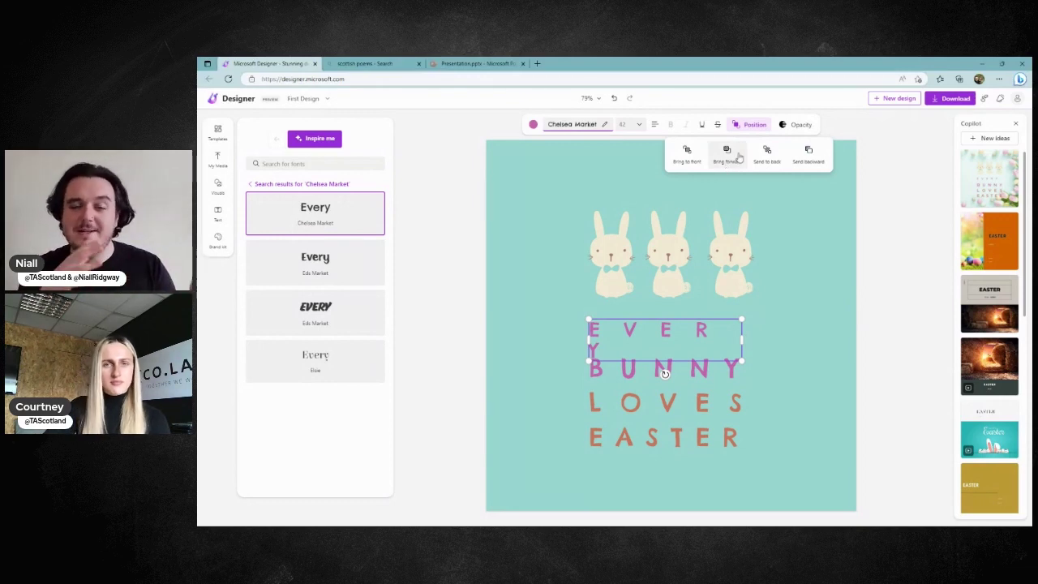
{"action": "left_click", "coordinate": [801, 126]}
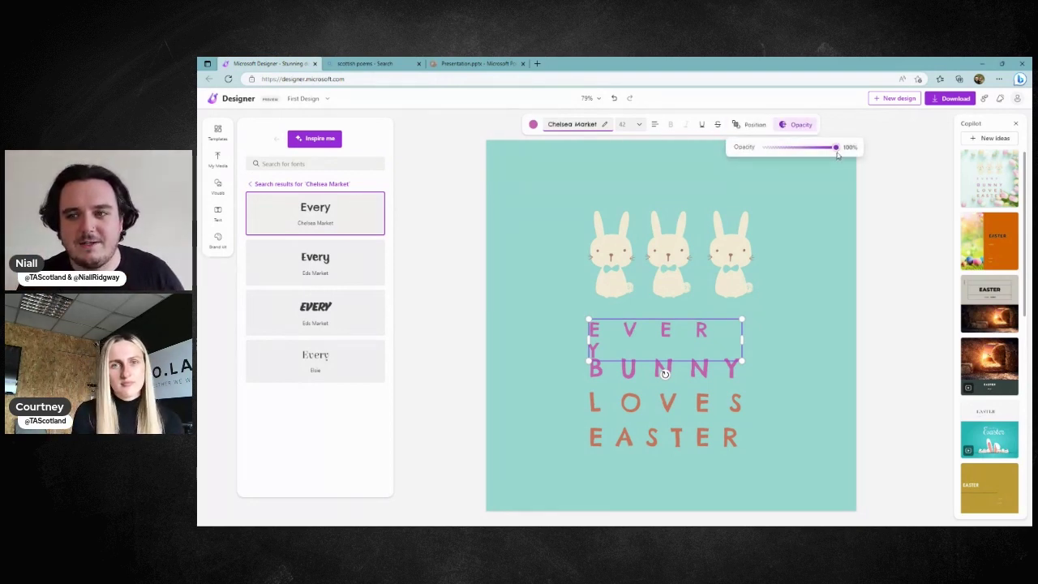
{"action": "mouse_move", "coordinate": [835, 151]}
{"action": "left_mouse_down"}
{"action": "mouse_move", "coordinate": [766, 149]}
{"action": "mouse_move", "coordinate": [848, 156]}
{"action": "left_mouse_up"}
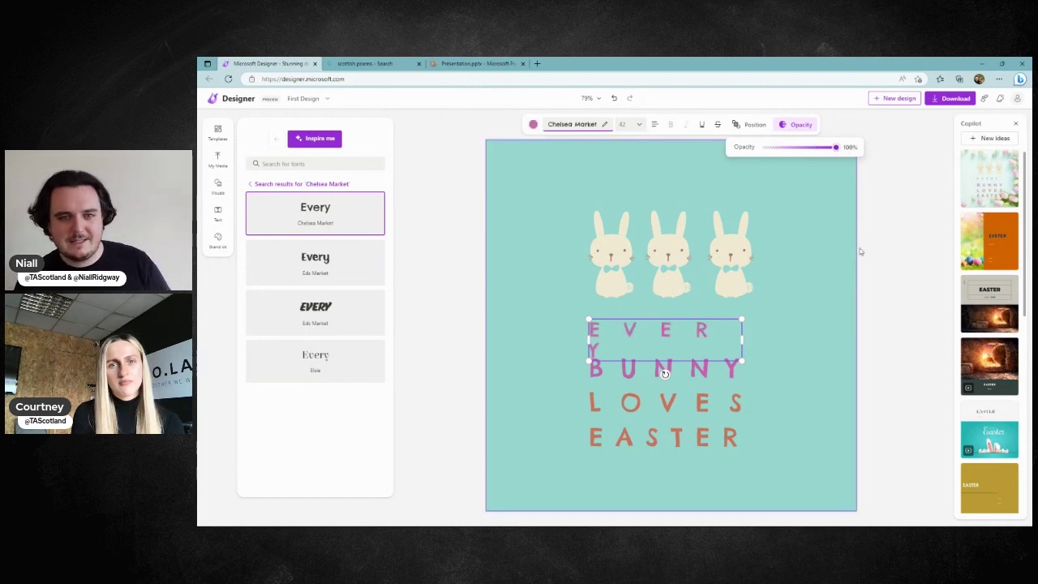
{"action": "left_click", "coordinate": [655, 243]}
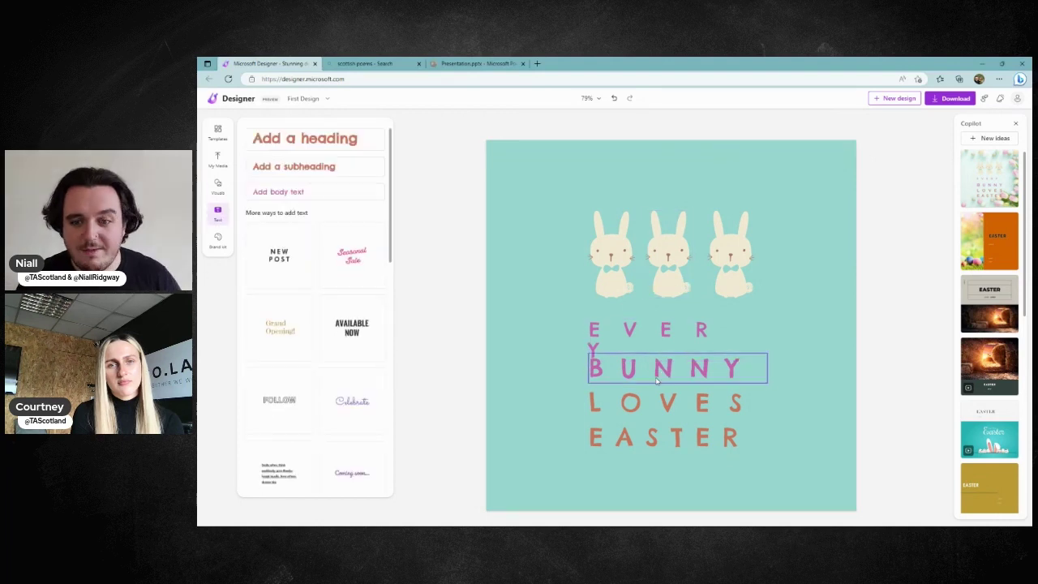
{"action": "left_click", "coordinate": [675, 331]}
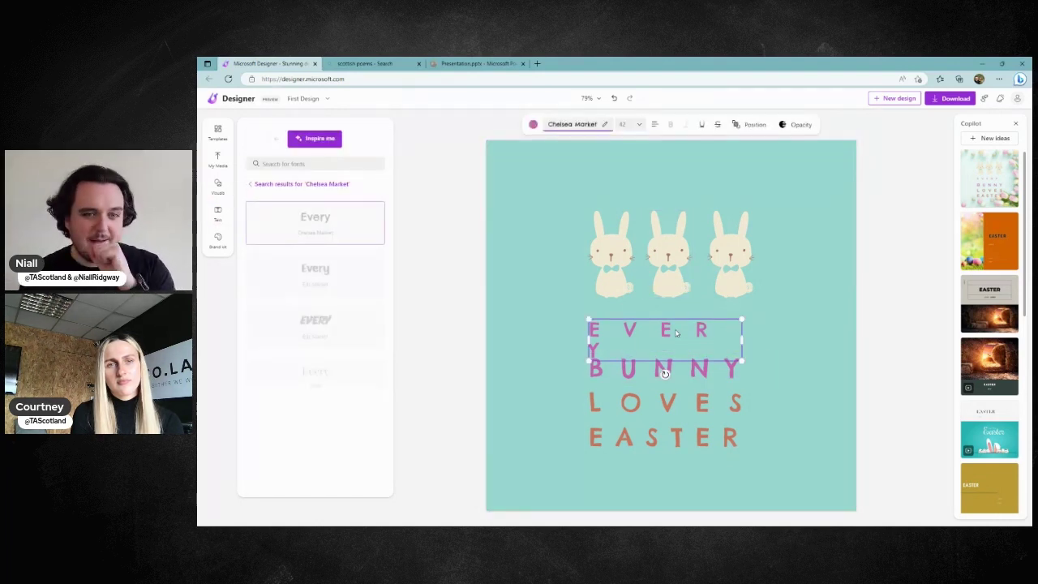
- Restyle the "EVERY" text with Inspire me suggestions and fit it on one line in a wider text box at size 28
{"action": "left_click", "coordinate": [323, 139]}
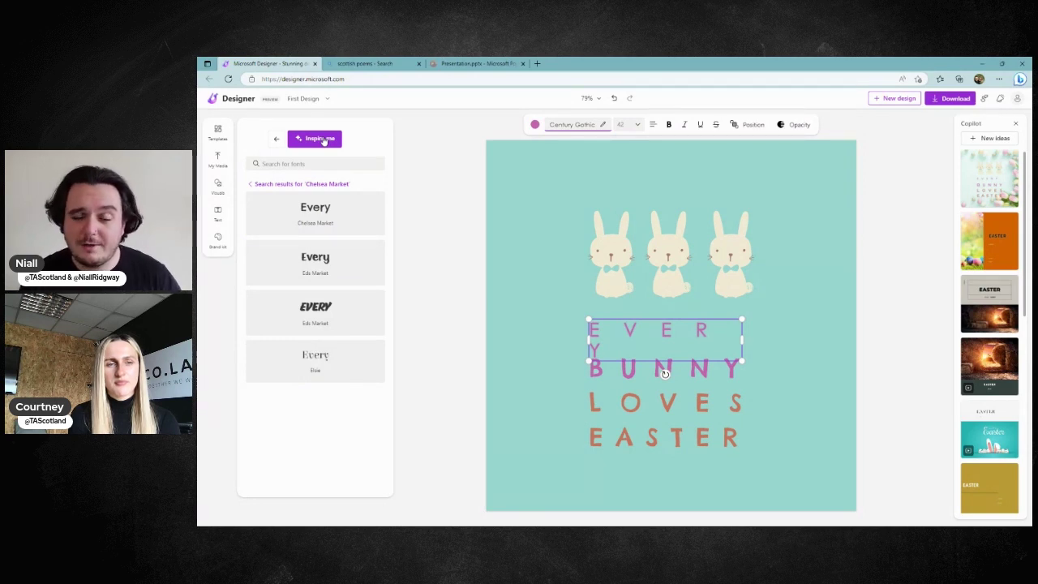
{"action": "left_click", "coordinate": [323, 140]}
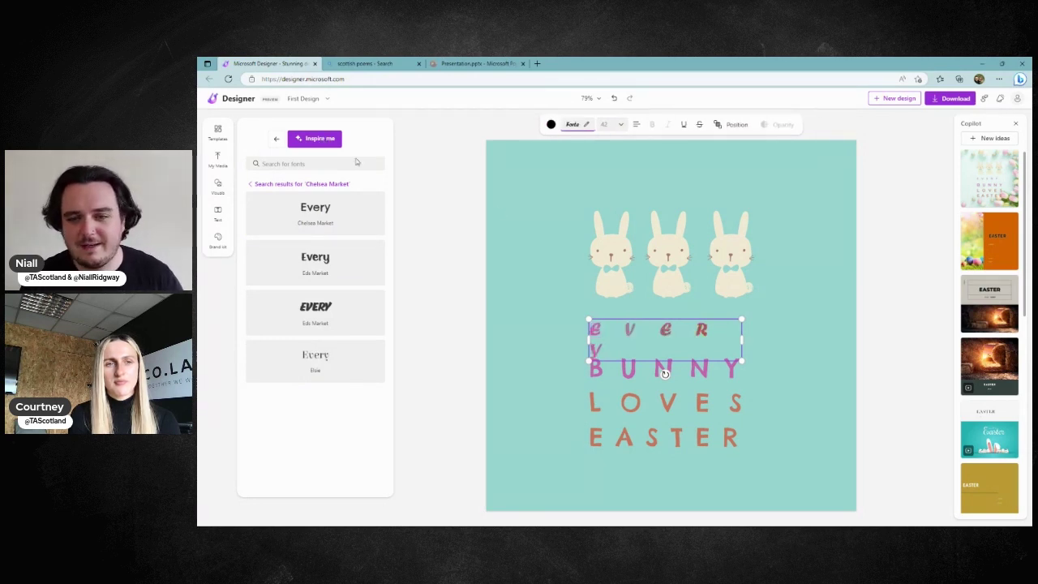
{"action": "left_click_drag", "start_coordinate": [741, 342], "coordinate": [768, 341]}
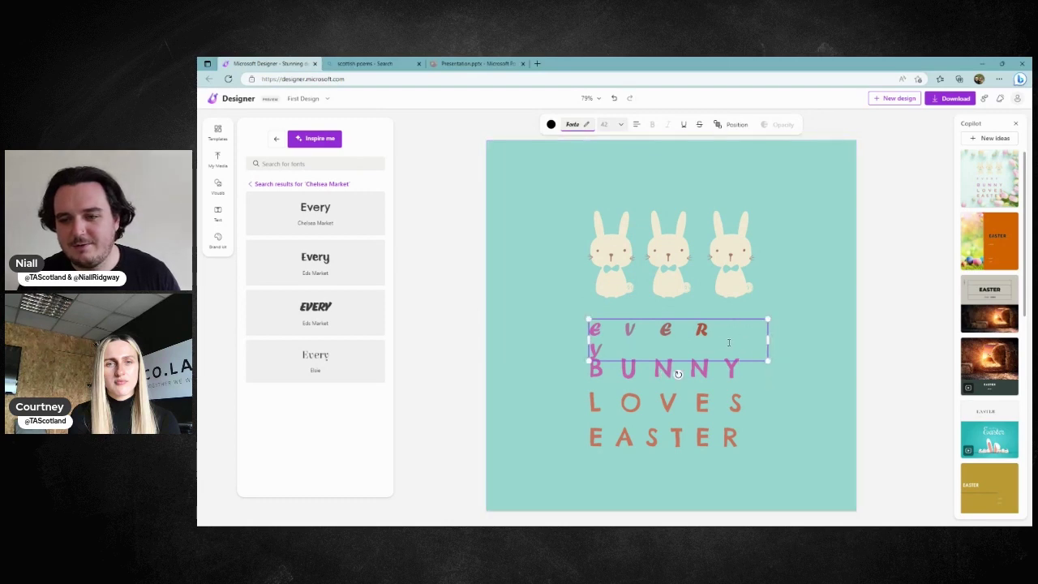
{"action": "double_click", "coordinate": [614, 350]}
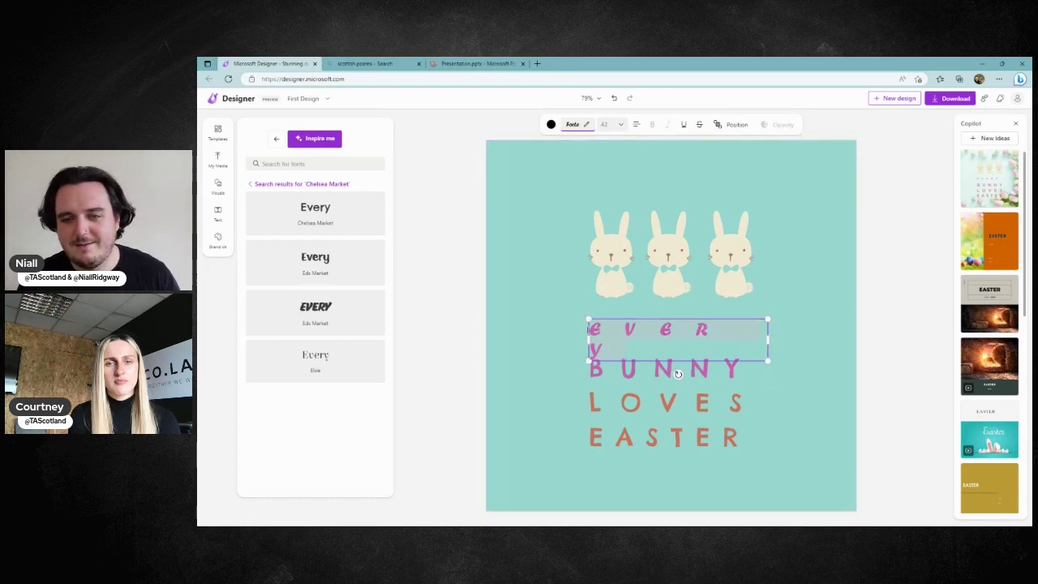
{"action": "left_click", "coordinate": [602, 124]}
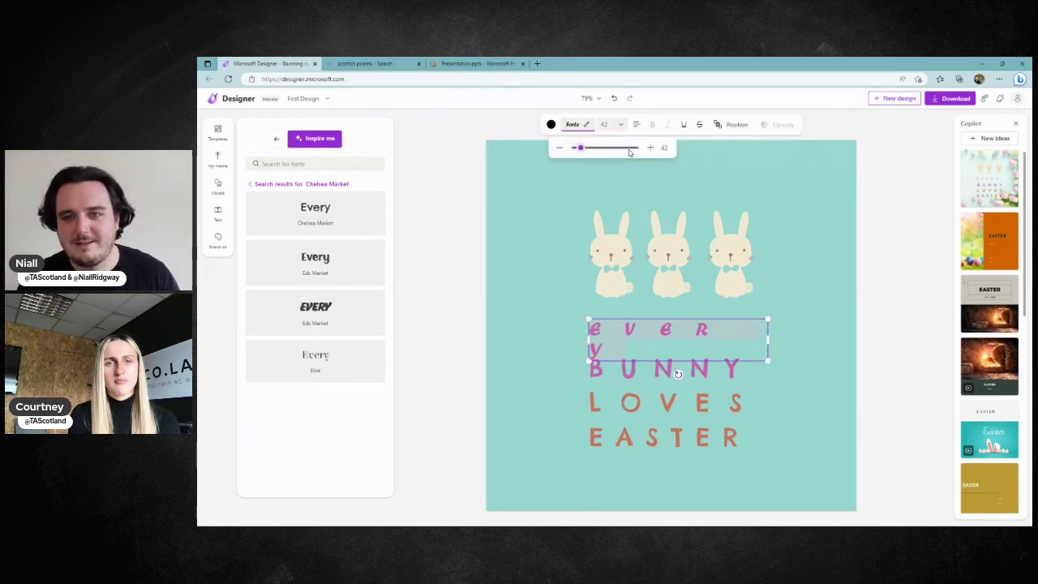
{"action": "left_click", "coordinate": [561, 149]}
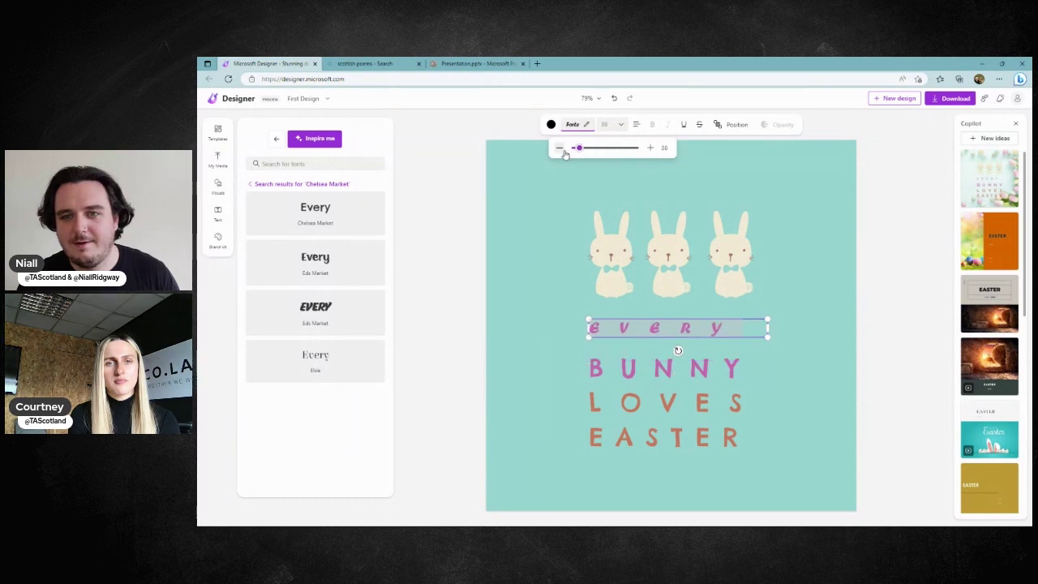
{"action": "left_click", "coordinate": [770, 293]}
{"action": "left_click", "coordinate": [733, 324]}
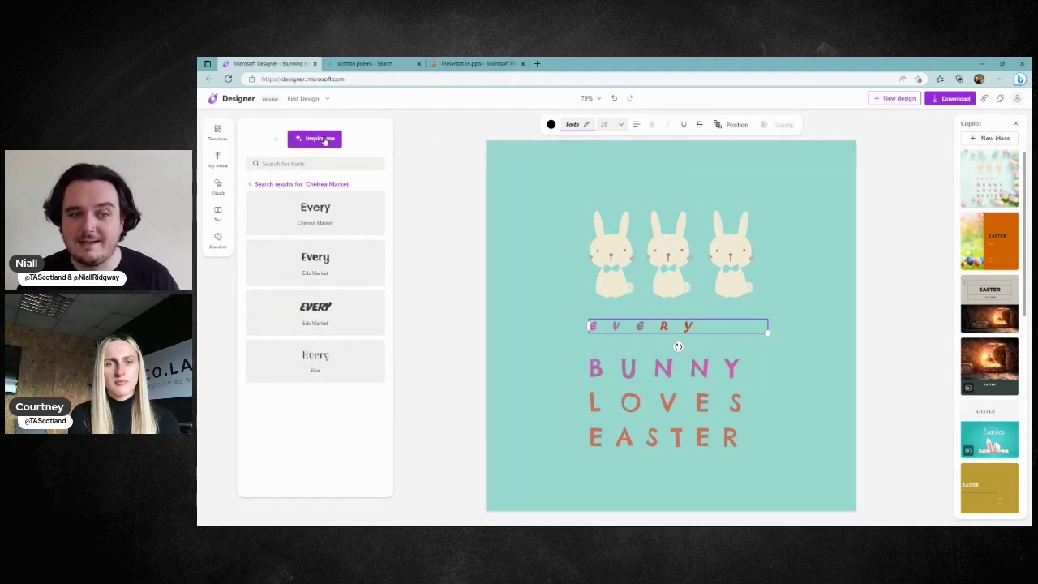
- Cycle the "EVERY" text through more Inspire me styles, ending on a thin handwriting font
{"action": "left_click", "coordinate": [323, 140]}
{"action": "left_click", "coordinate": [322, 140]}
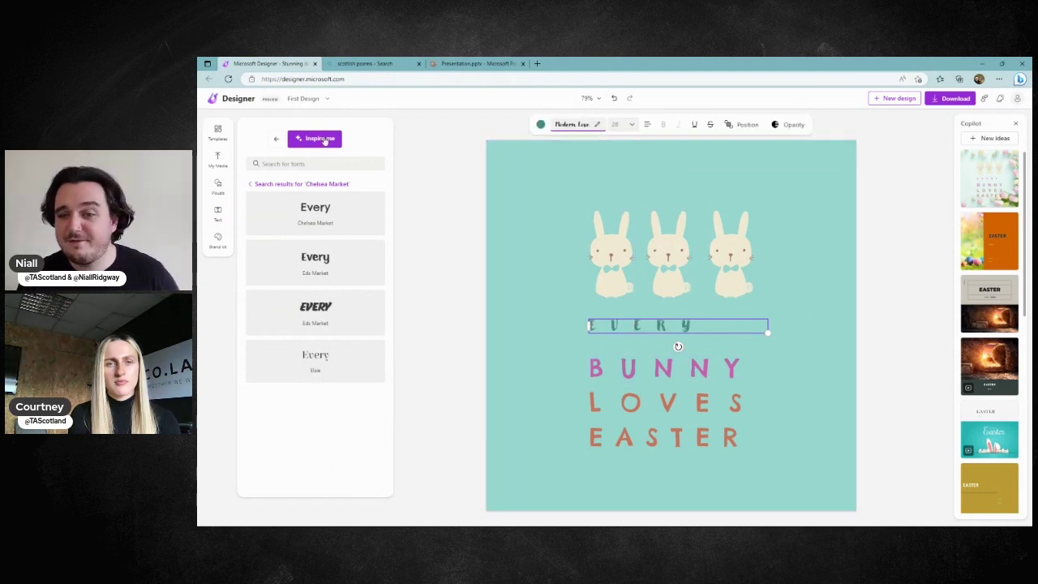
{"action": "left_click", "coordinate": [323, 139]}
{"action": "left_click", "coordinate": [324, 140]}
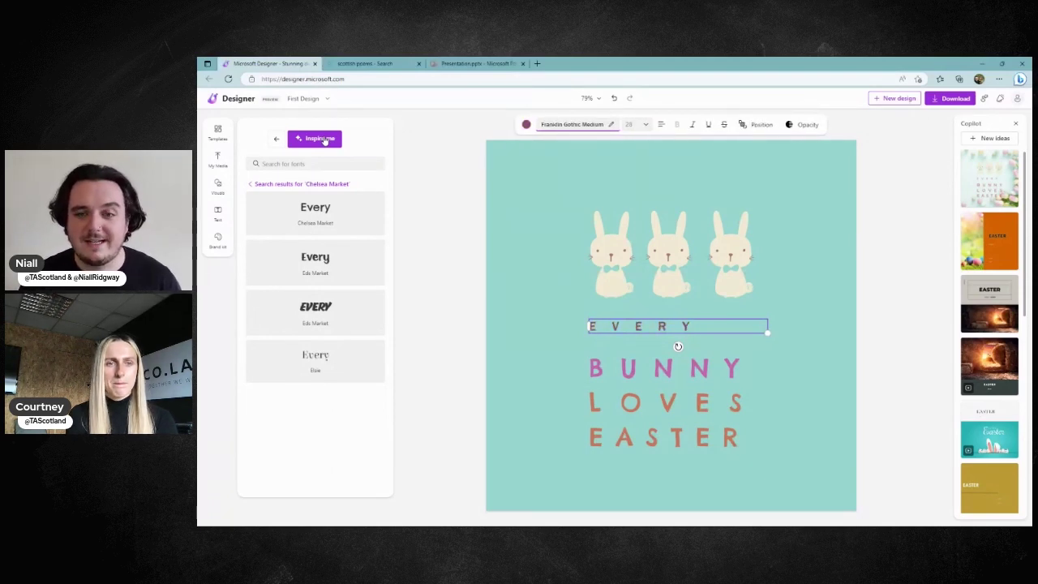
{"action": "left_click", "coordinate": [322, 140]}
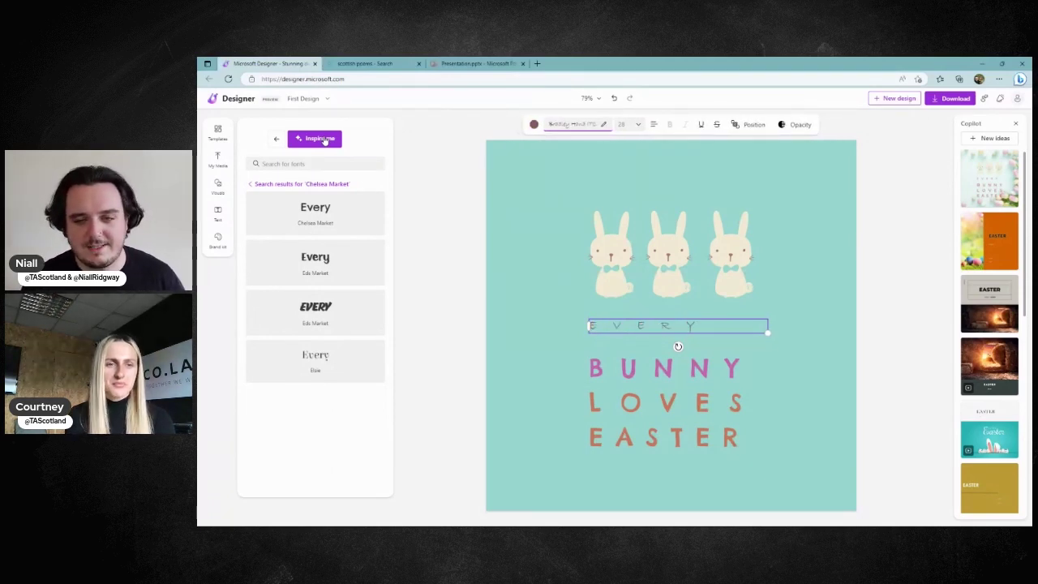
- Start a new brand kit and name it "TA Scotland"
{"action": "left_click", "coordinate": [219, 240]}
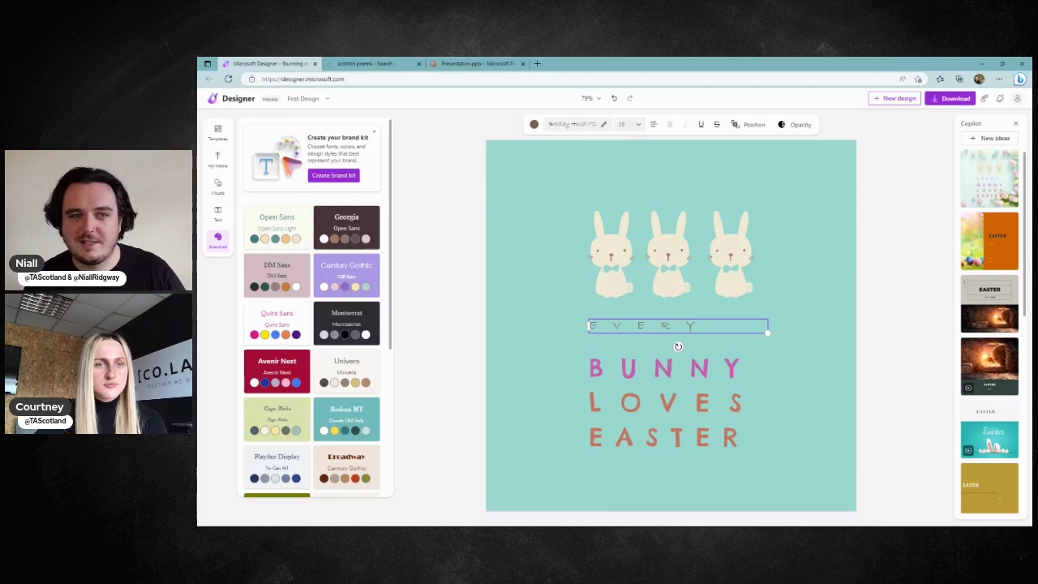
{"action": "left_click", "coordinate": [331, 178]}
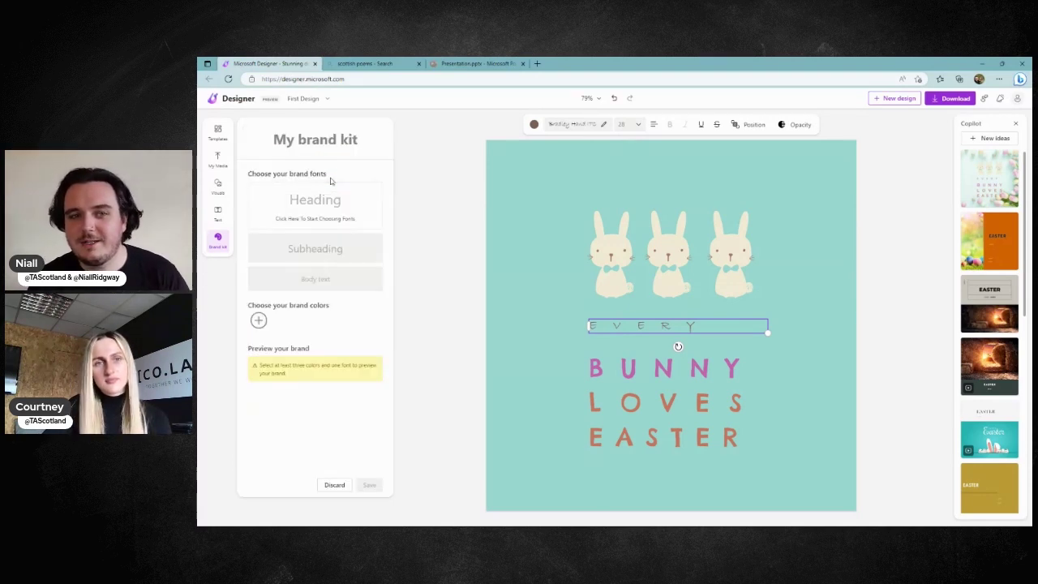
{"action": "left_click", "coordinate": [333, 134]}
{"action": "type", "text": "TA S"}
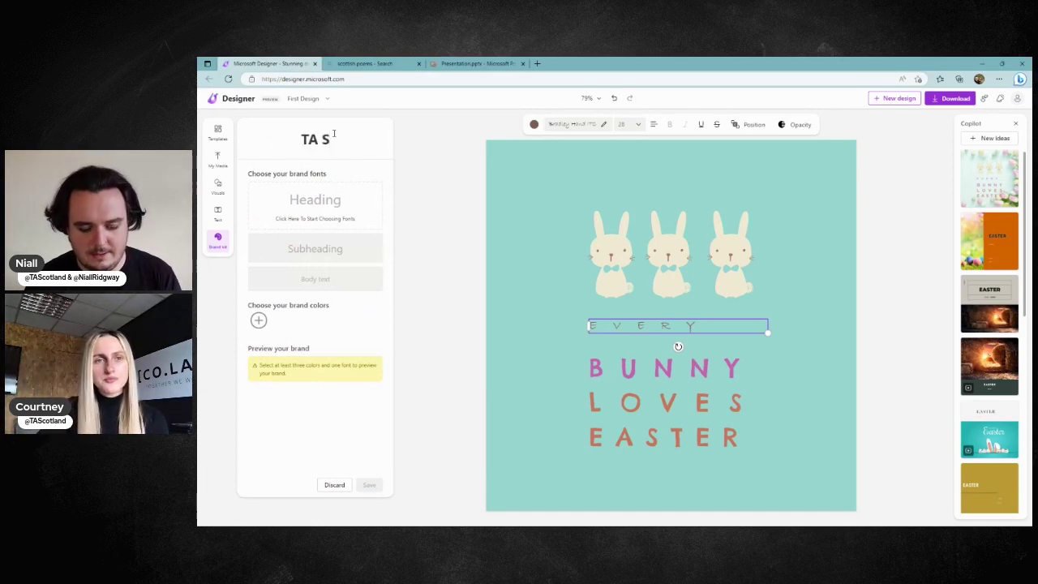
{"action": "type", "text": "cotland"}
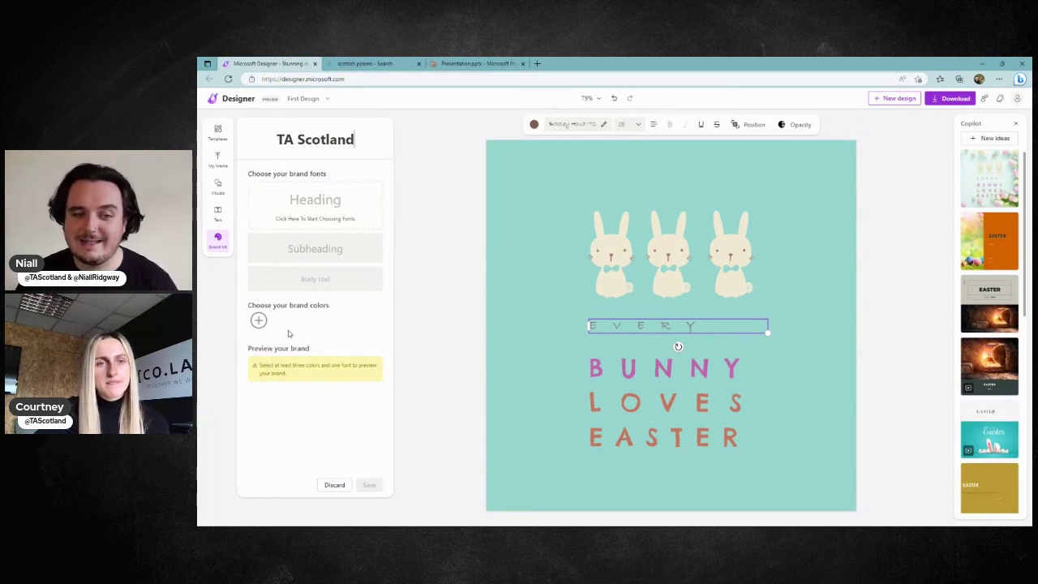
- Choose Chelsea Market as the brand kit's heading font and Eds Market as its subheading font
{"action": "left_click", "coordinate": [332, 211]}
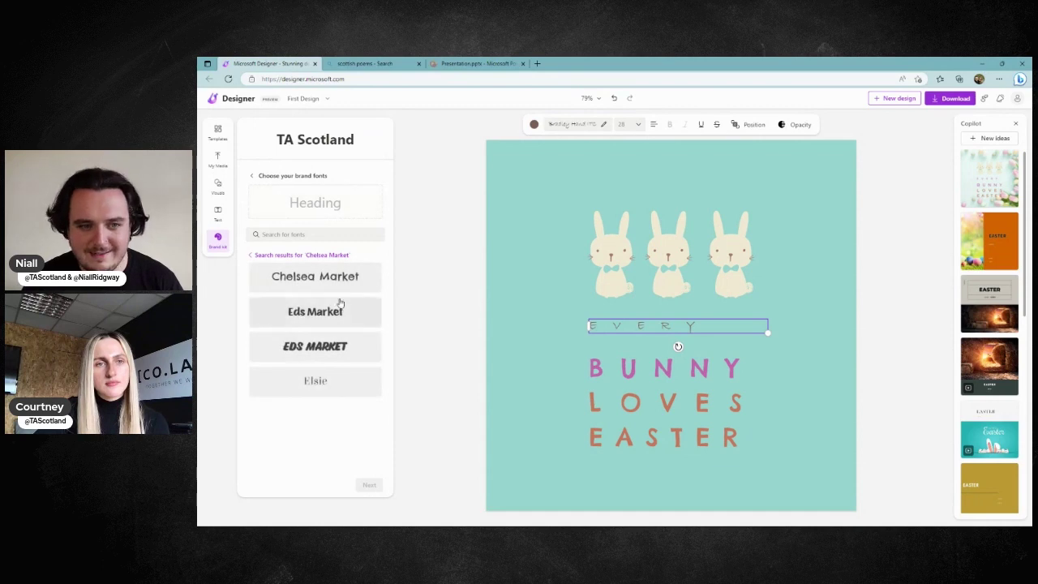
{"action": "left_click", "coordinate": [341, 280]}
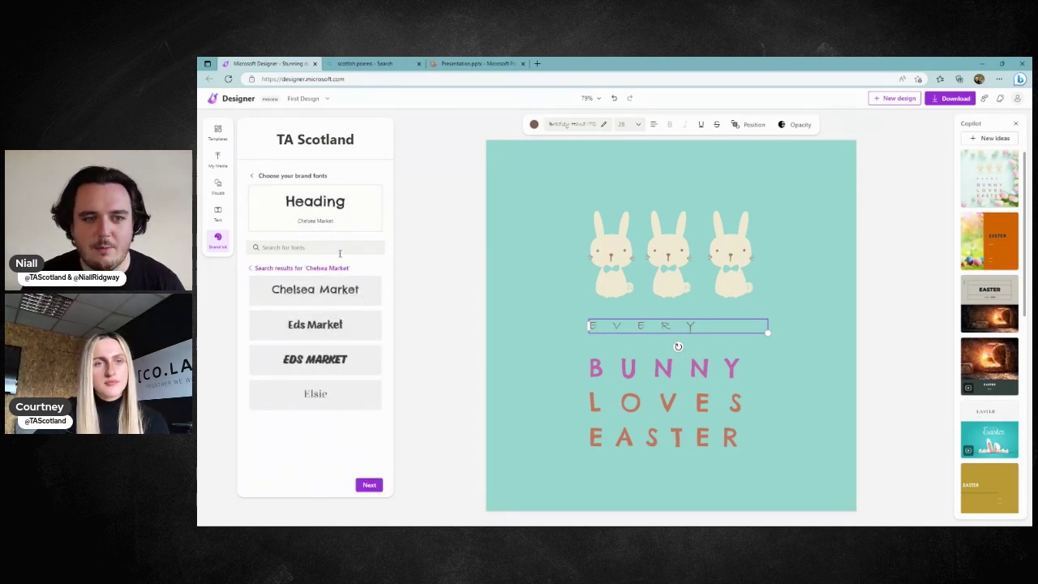
{"action": "left_click", "coordinate": [369, 484]}
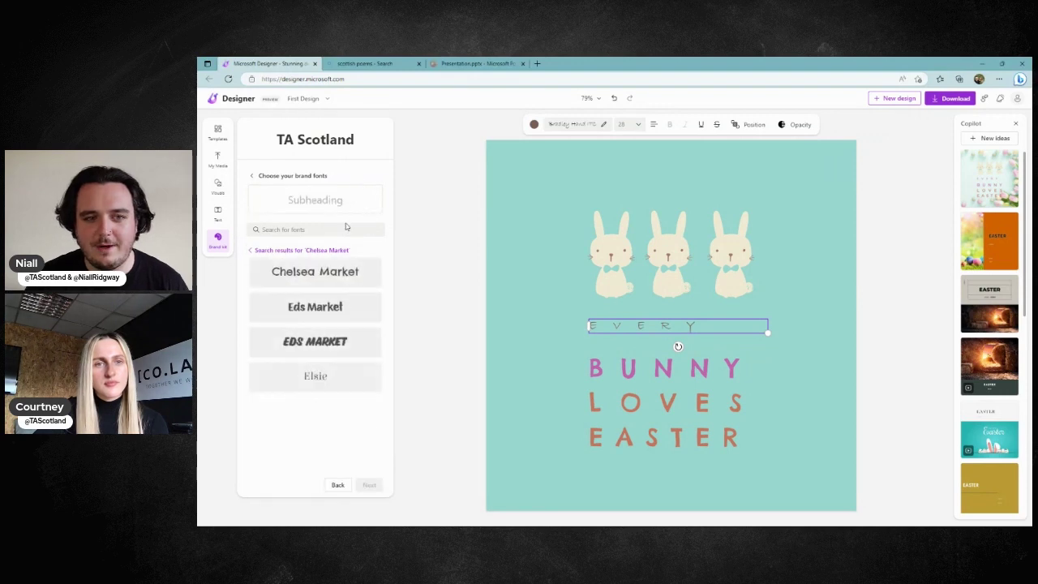
{"action": "left_click", "coordinate": [351, 305]}
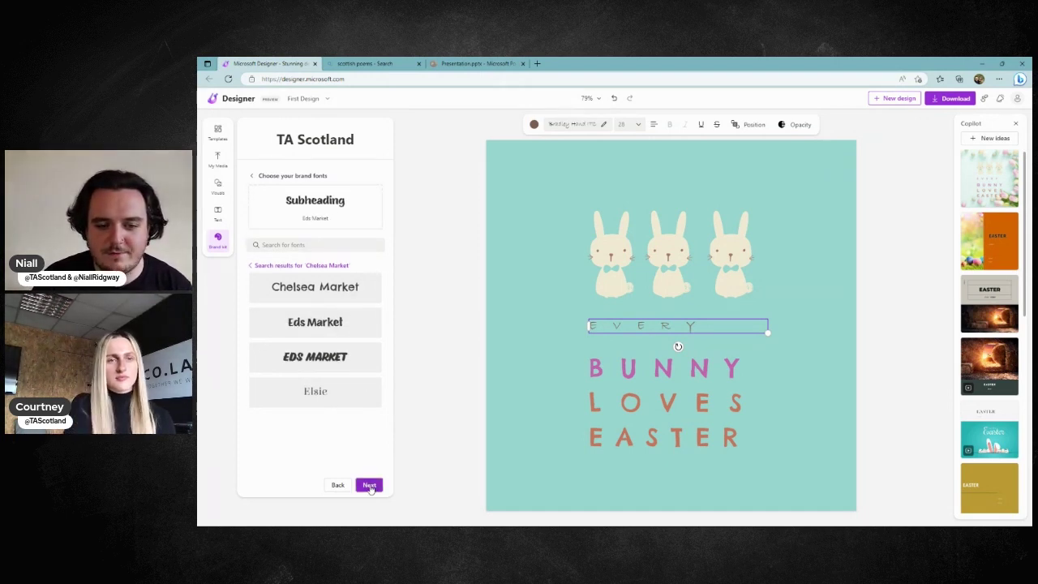
{"action": "left_click", "coordinate": [369, 484]}
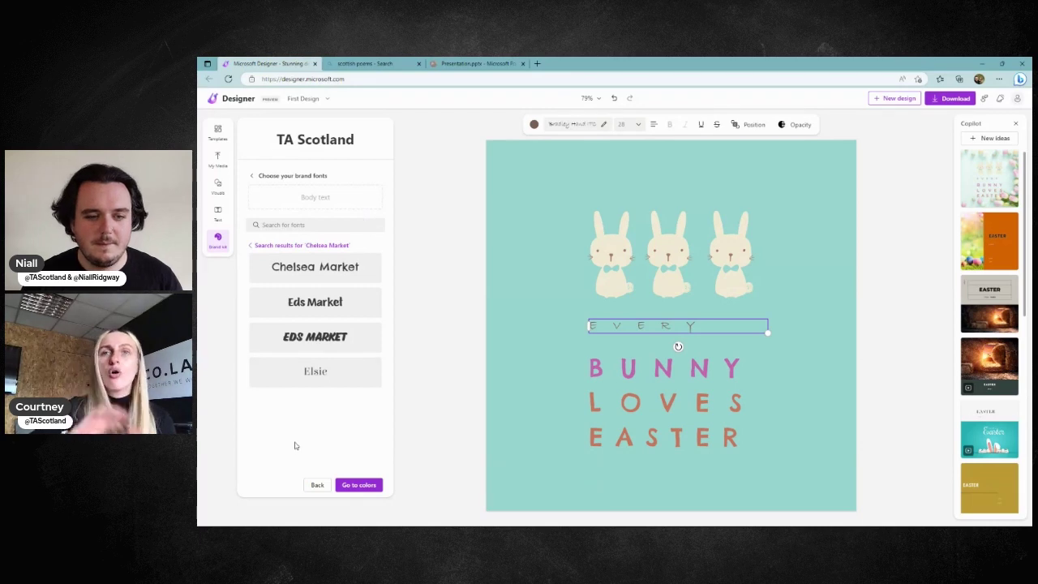
- Change the brand kit's subheading font to Chelsea Market, set the body text font to Elsie and proceed to the brand colours
{"action": "left_click", "coordinate": [317, 484]}
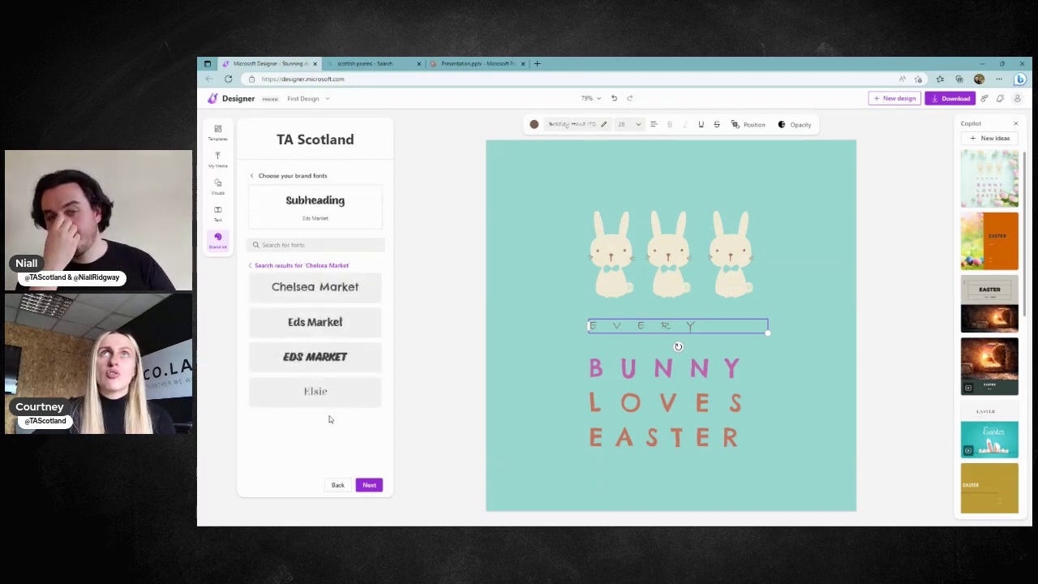
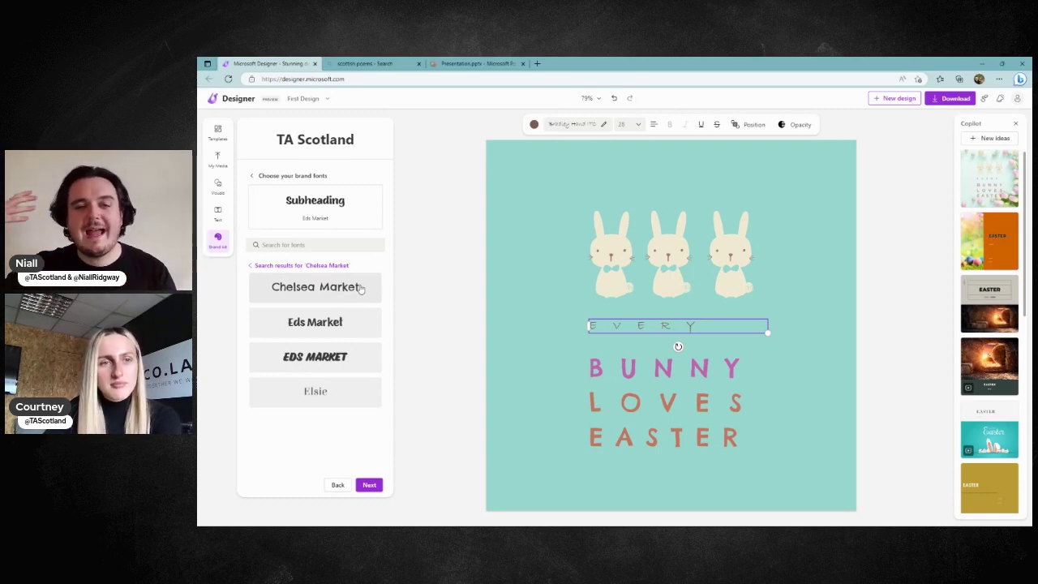
{"action": "left_click", "coordinate": [361, 289]}
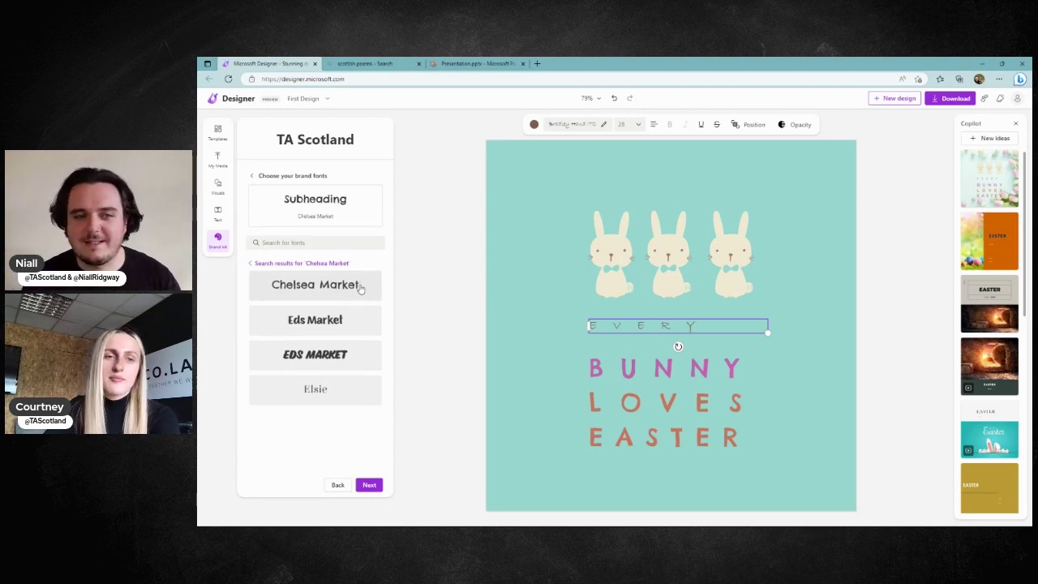
{"action": "left_click", "coordinate": [369, 484]}
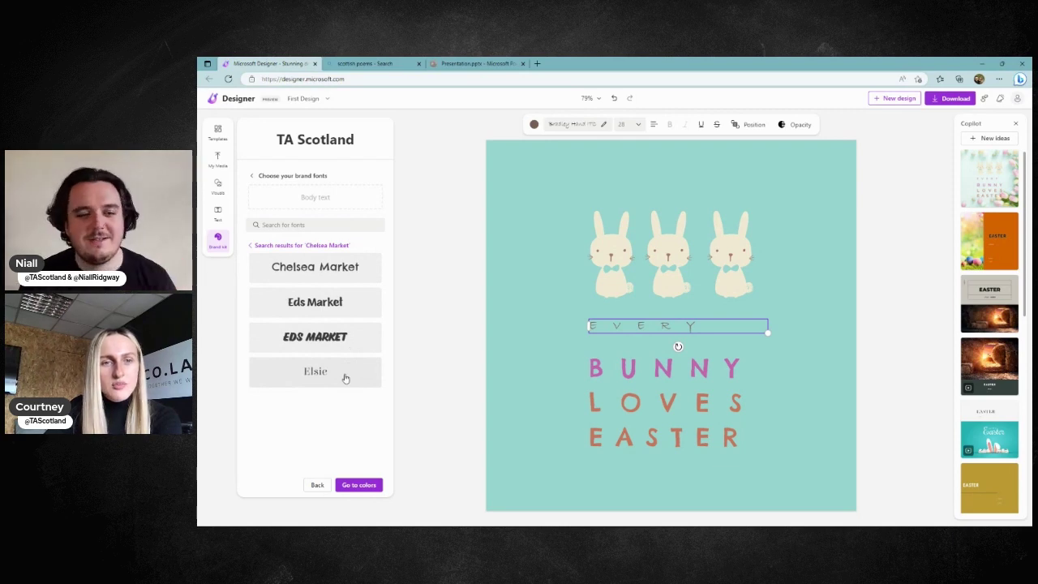
{"action": "left_click", "coordinate": [345, 377]}
{"action": "left_click", "coordinate": [359, 485]}
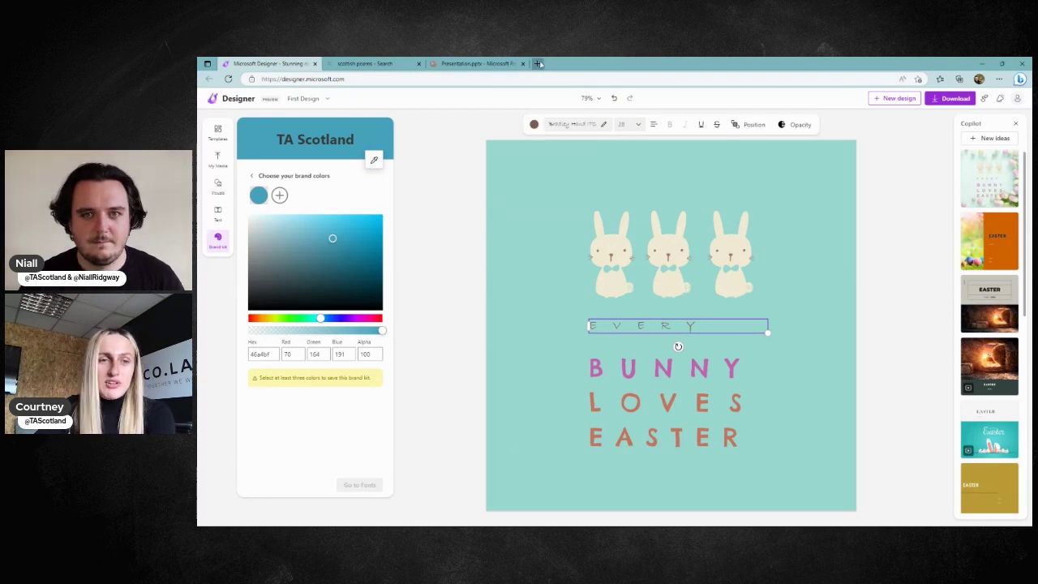
- Search the web for "coolors" in a new browser tab and open the Coolors website
{"action": "left_click", "coordinate": [537, 63]}
{"action": "type", "text": "coolor"}
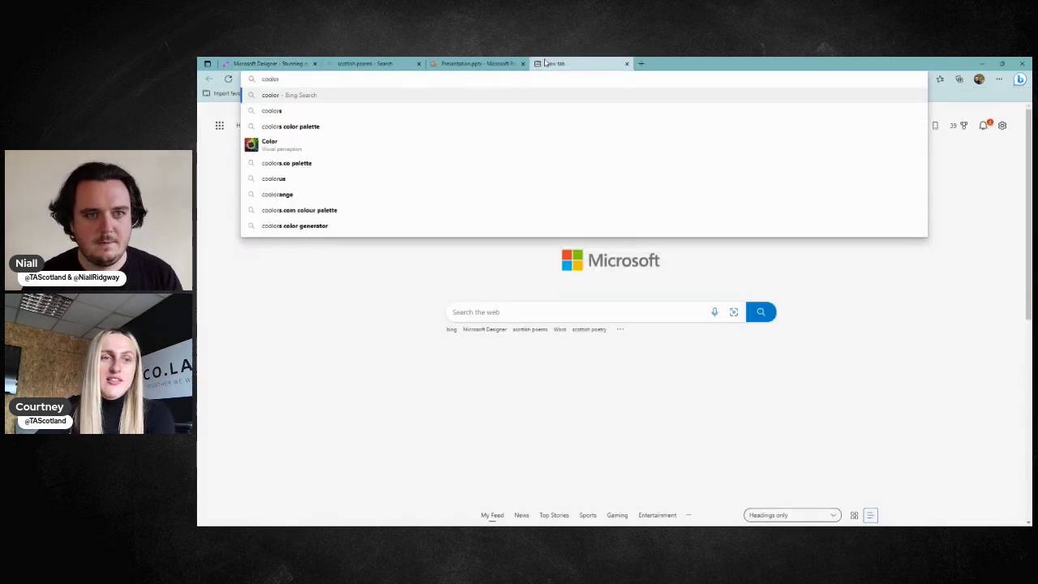
{"action": "left_click", "coordinate": [477, 63]}
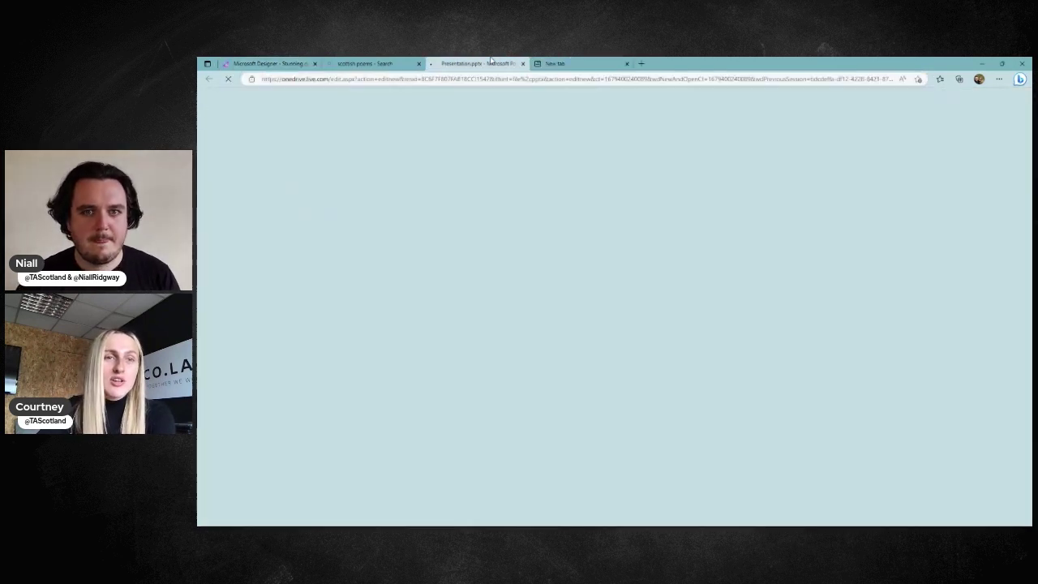
{"action": "left_click", "coordinate": [275, 63]}
{"action": "left_click", "coordinate": [600, 63]}
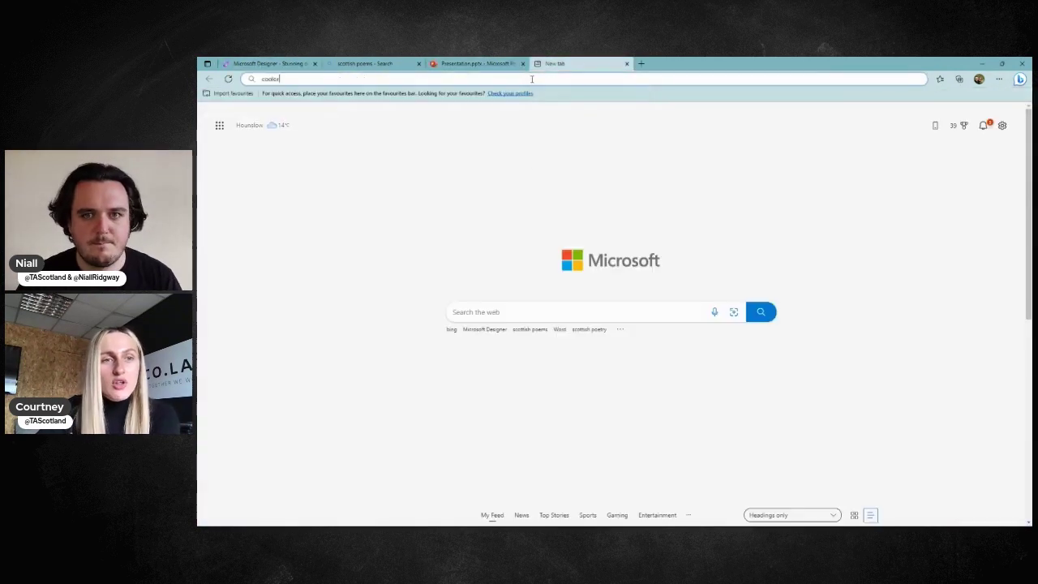
{"action": "type", "text": "s"}
{"action": "key", "text": "Return"}
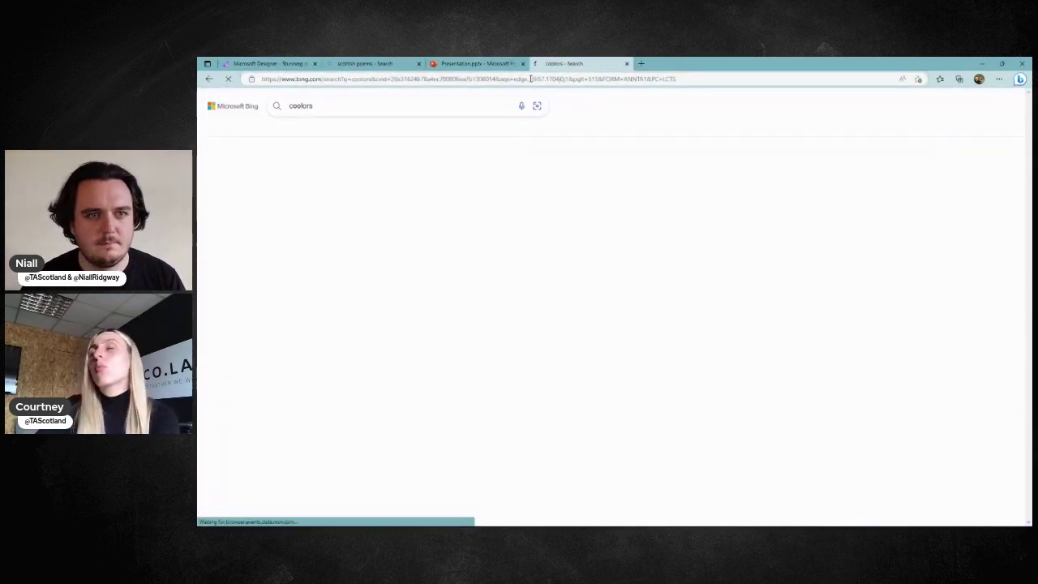
{"action": "left_click", "coordinate": [458, 166]}
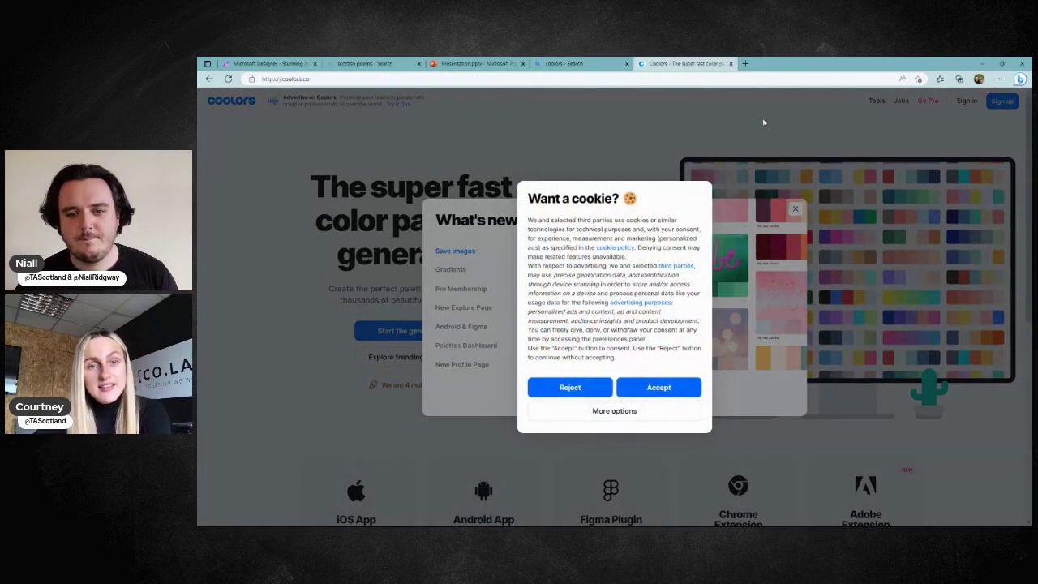
- Reject the cookies, dismiss the What's new pop-up and browse the trending colour palettes on Coolors
{"action": "left_click", "coordinate": [570, 386]}
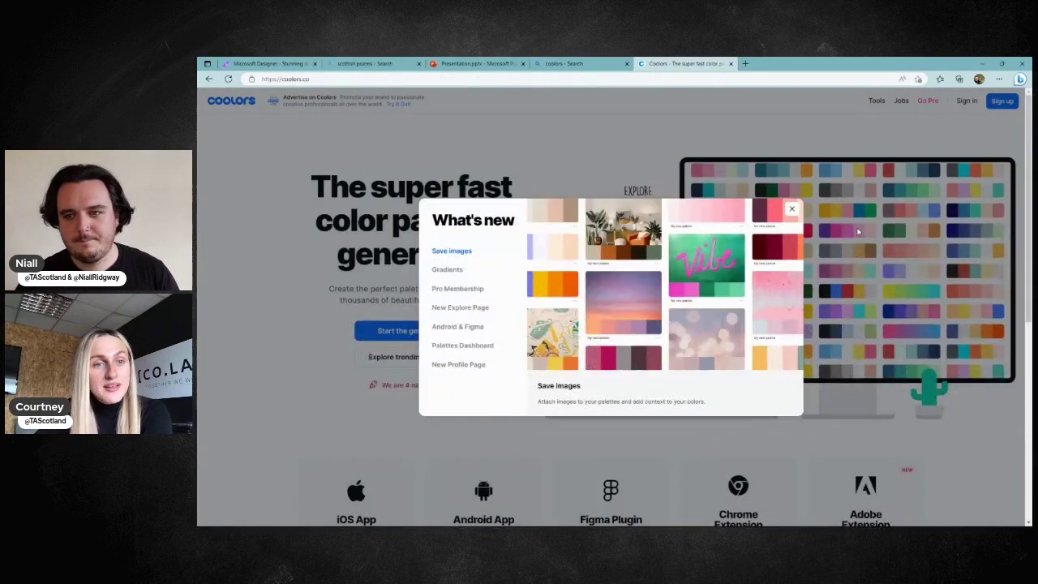
{"action": "left_click", "coordinate": [795, 208]}
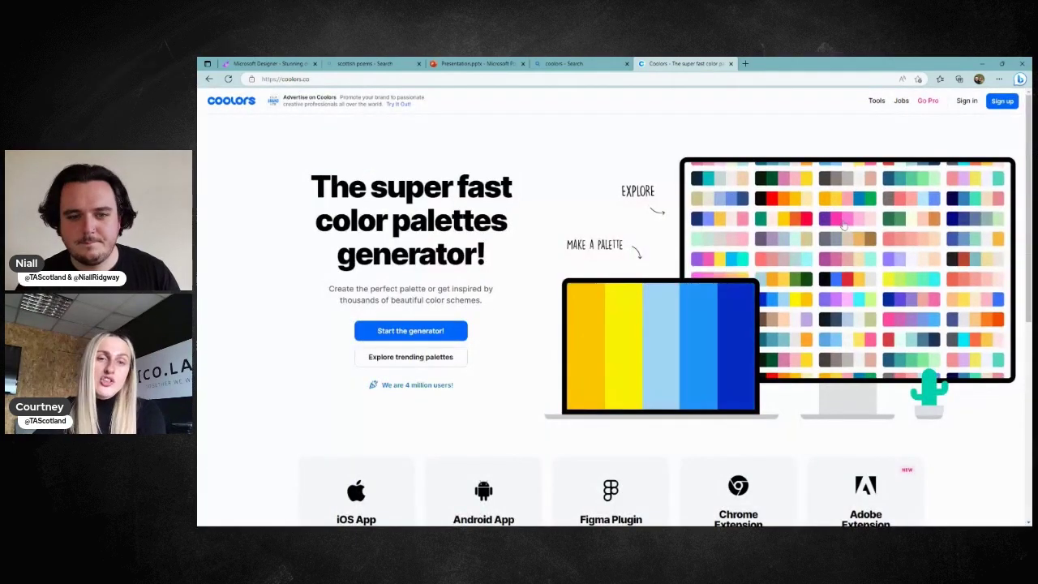
{"action": "left_click", "coordinate": [438, 357]}
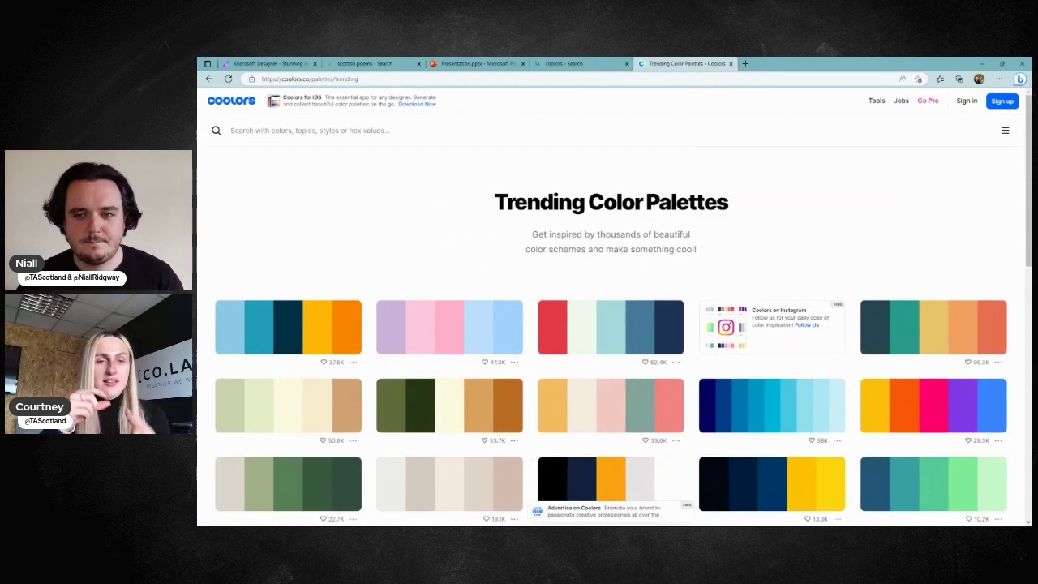
{"action": "scroll", "coordinate": [610, 325], "scroll_direction": "down", "scroll_amount": 3}
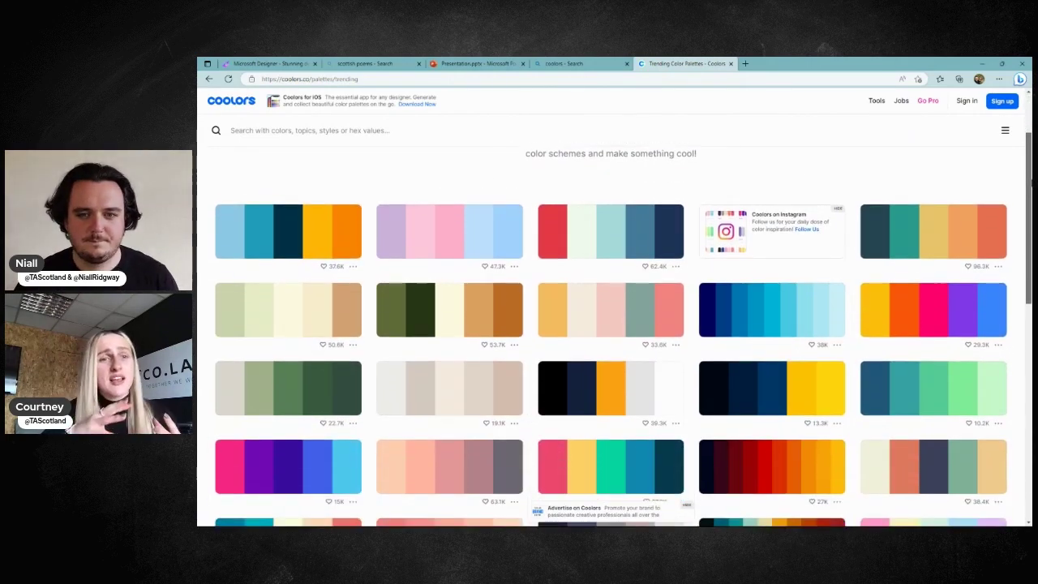
{"action": "scroll", "coordinate": [610, 324], "scroll_direction": "down", "scroll_amount": 3}
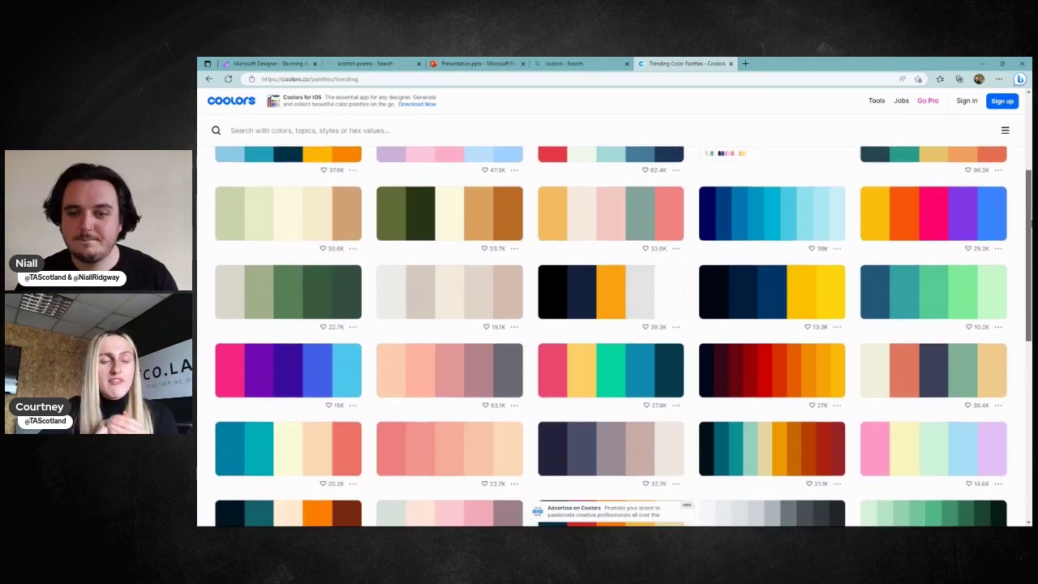
{"action": "scroll", "coordinate": [611, 324], "scroll_direction": "down", "scroll_amount": 4}
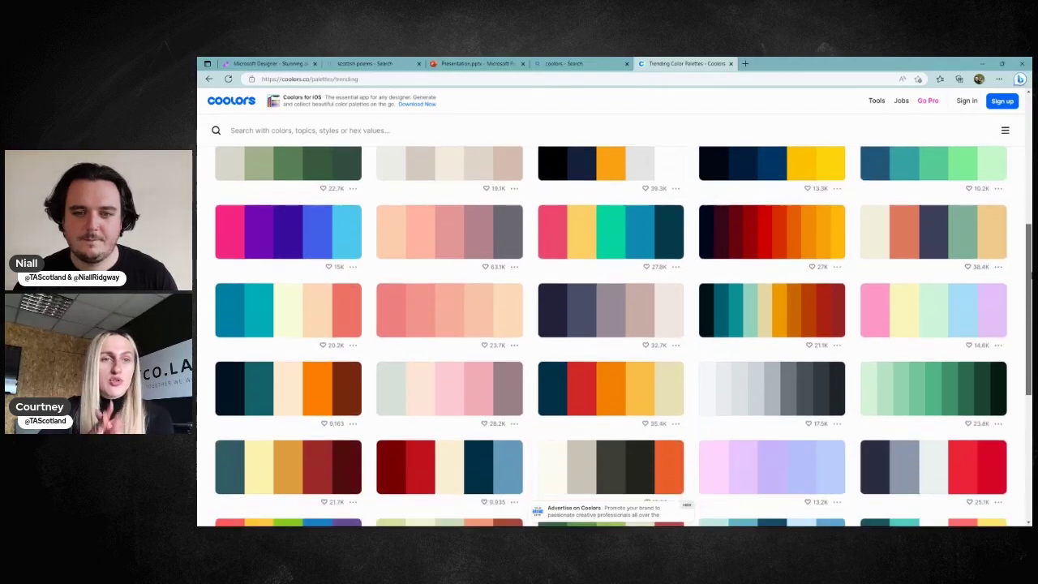
- Browse the trending colour palettes and search the palette collection for "easter"
{"action": "scroll", "coordinate": [611, 324], "scroll_direction": "down", "scroll_amount": 5}
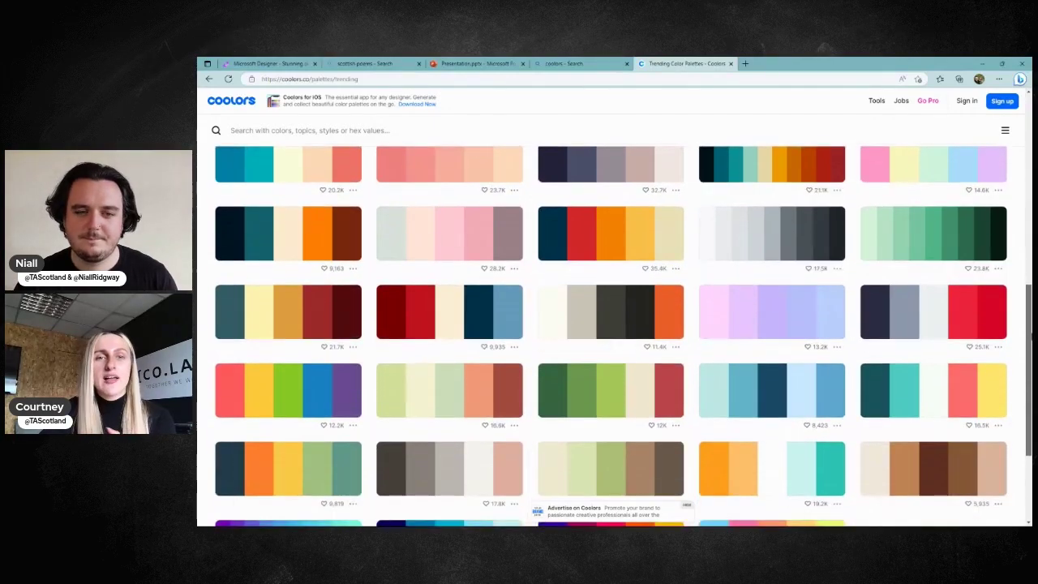
{"action": "scroll", "coordinate": [610, 324], "scroll_direction": "down", "scroll_amount": 9}
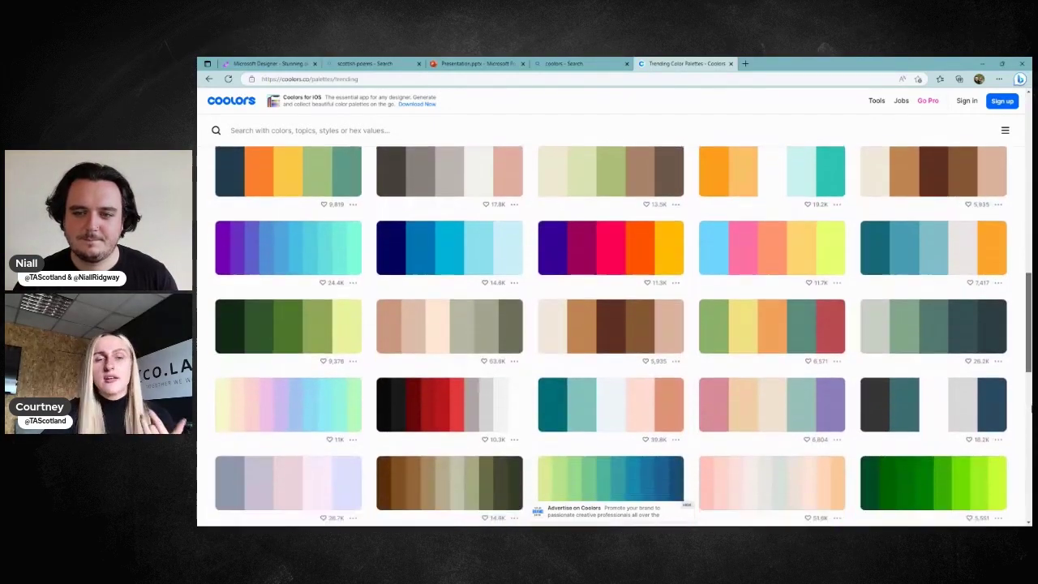
{"action": "scroll", "coordinate": [611, 324], "scroll_direction": "down", "scroll_amount": 3}
{"action": "scroll", "coordinate": [610, 324], "scroll_direction": "up", "scroll_amount": 20}
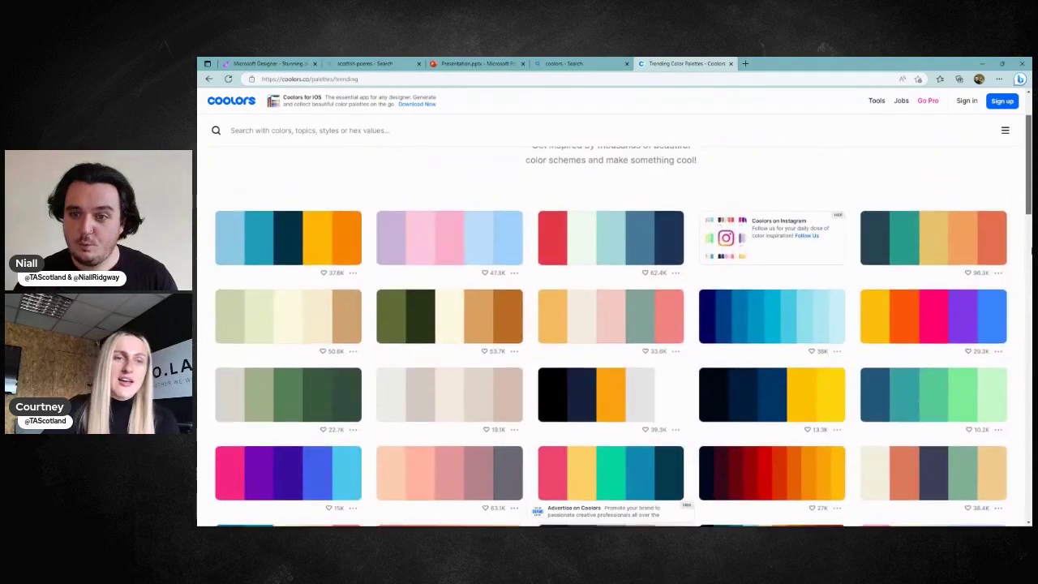
{"action": "scroll", "coordinate": [611, 324], "scroll_direction": "up", "scroll_amount": 3}
{"action": "left_click", "coordinate": [320, 132]}
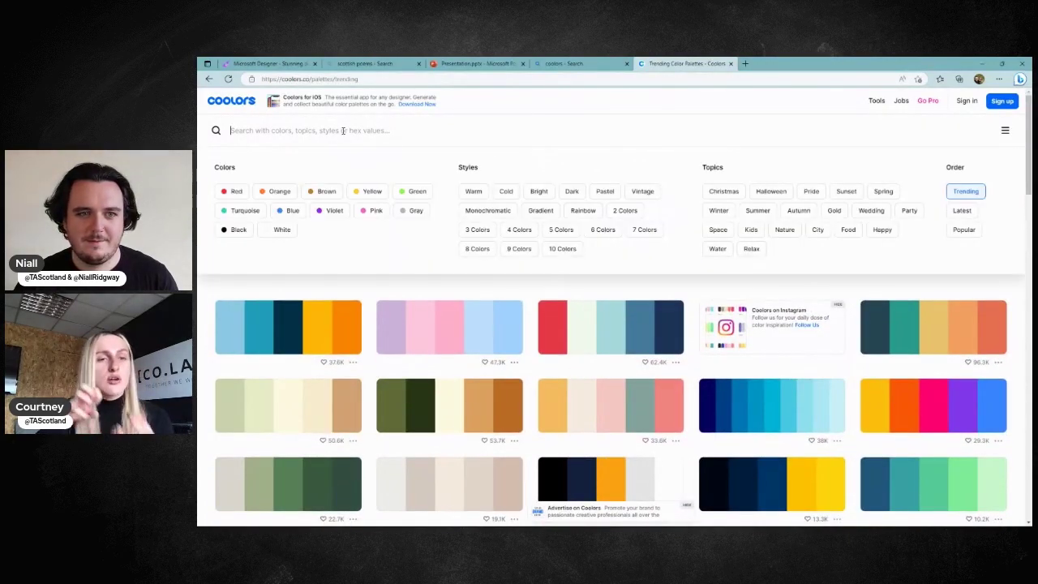
{"action": "type", "text": "easter"}
{"action": "key", "text": "Return"}
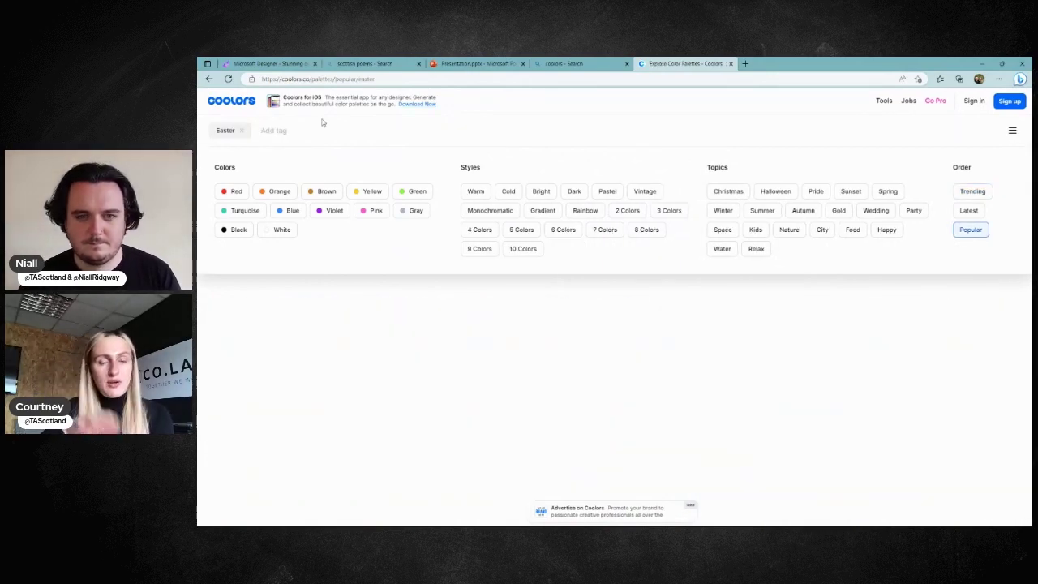
- Remove the Easter tag and search the palettes for "pastel" instead
{"action": "left_click", "coordinate": [241, 129]}
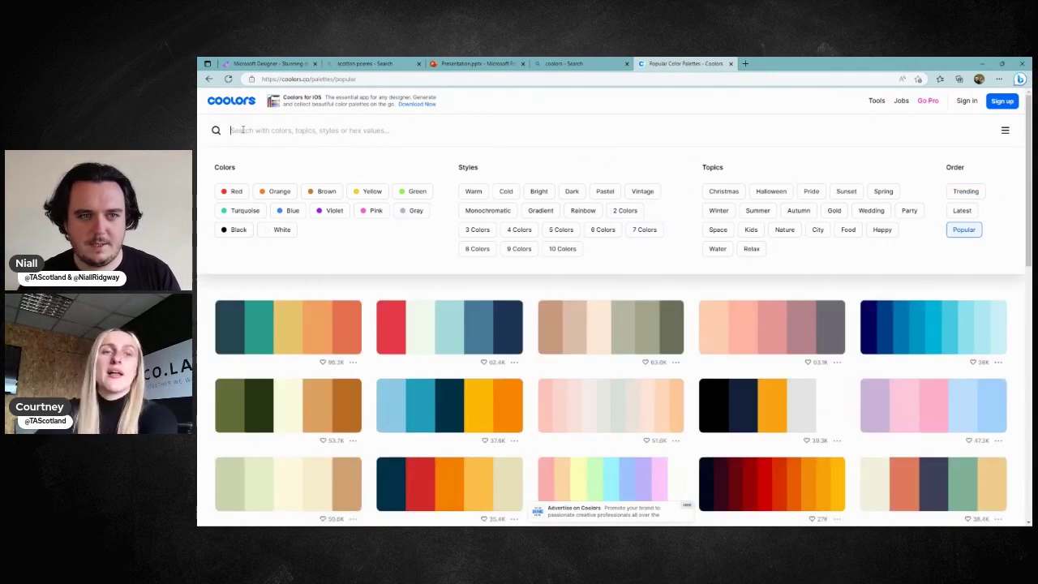
{"action": "type", "text": "pastel"}
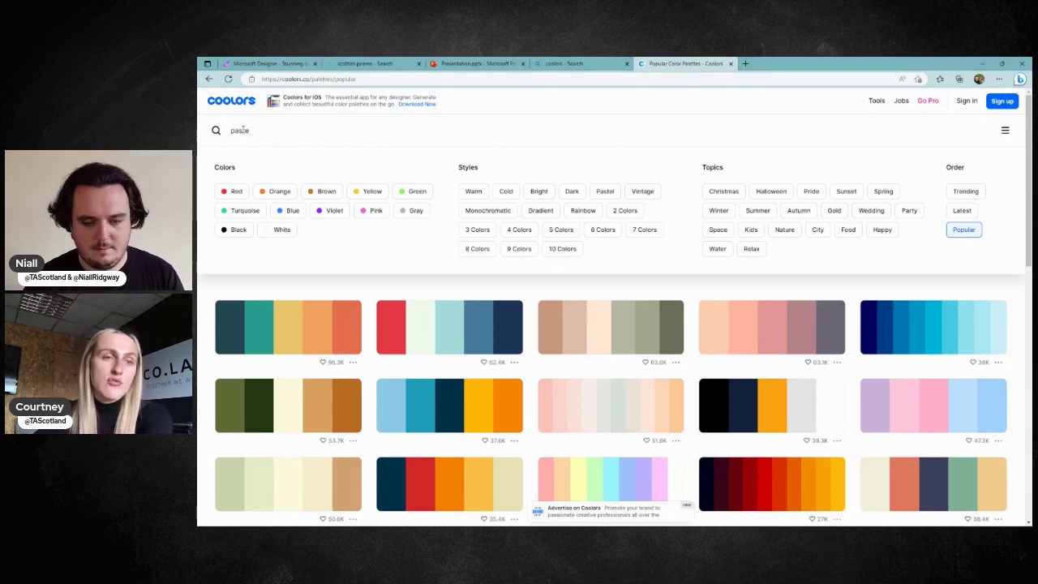
{"action": "key", "text": "Return"}
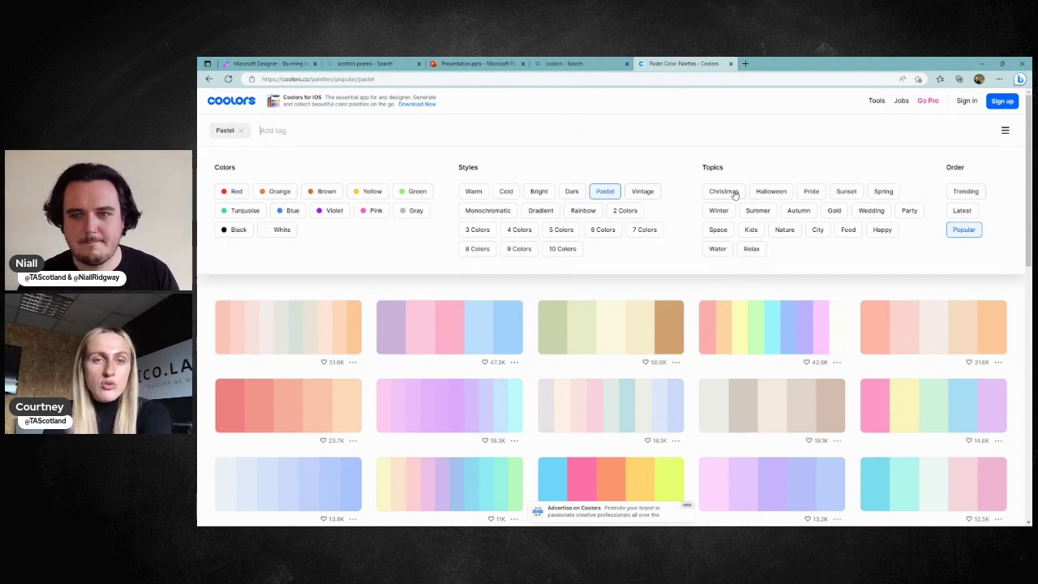
- Try to combine the Pastel filter with the Halloween topic and dismiss the Go Pro offer
{"action": "left_click", "coordinate": [771, 191]}
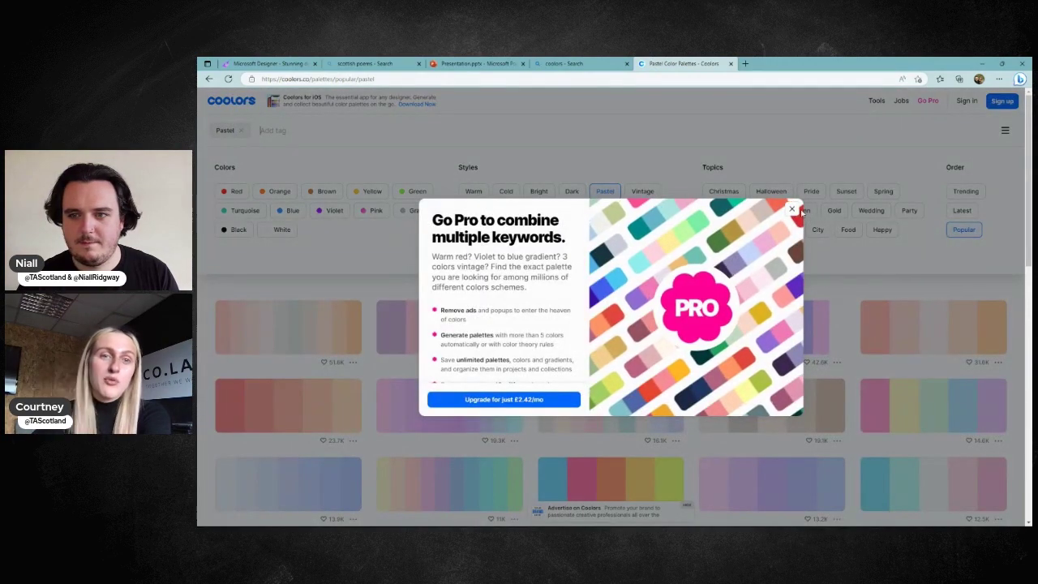
{"action": "left_click", "coordinate": [792, 209]}
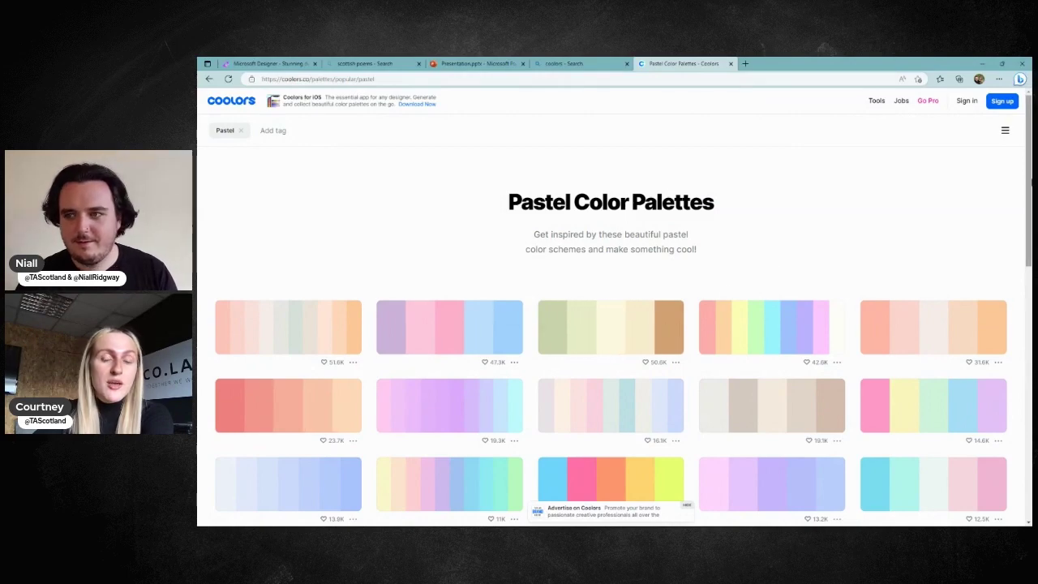
{"action": "left_click_drag", "start_coordinate": [1031, 183], "coordinate": [814, 261]}
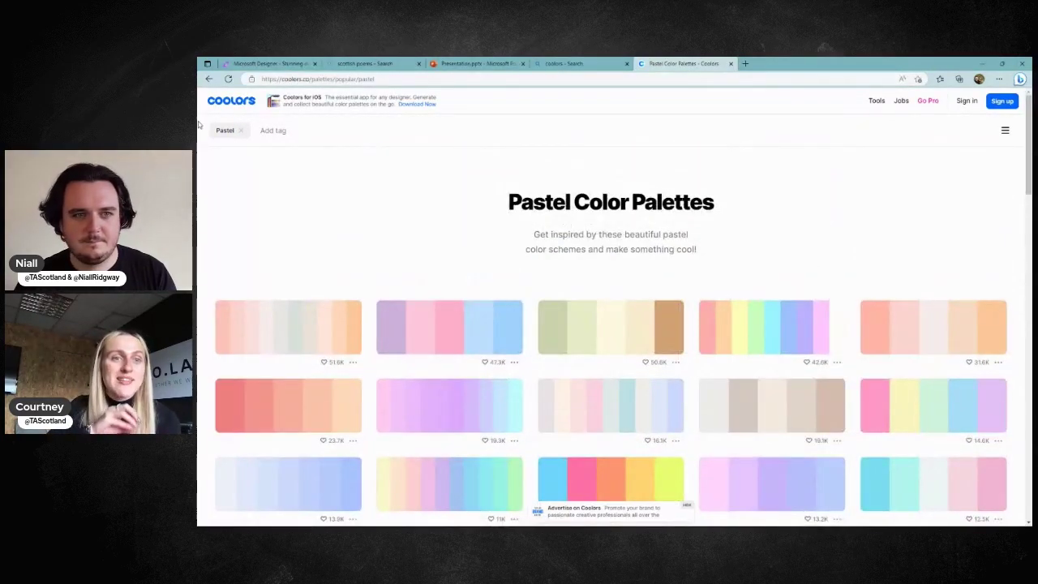
- Replace the Pastel tag with the Turquoise colour filter, try adding Gray and dismiss the Go Pro offer
{"action": "left_click", "coordinate": [240, 131]}
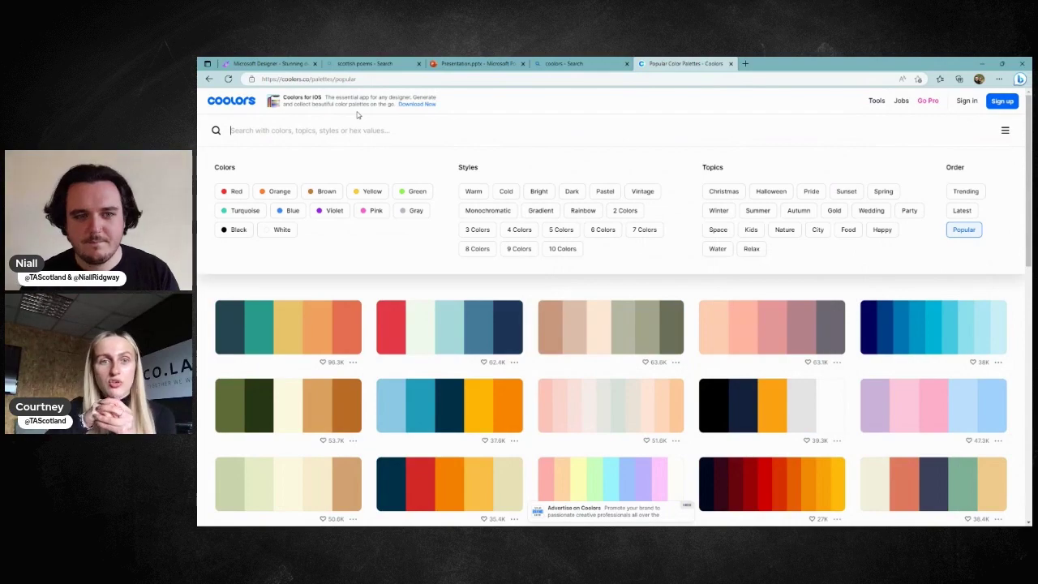
{"action": "left_click", "coordinate": [245, 211]}
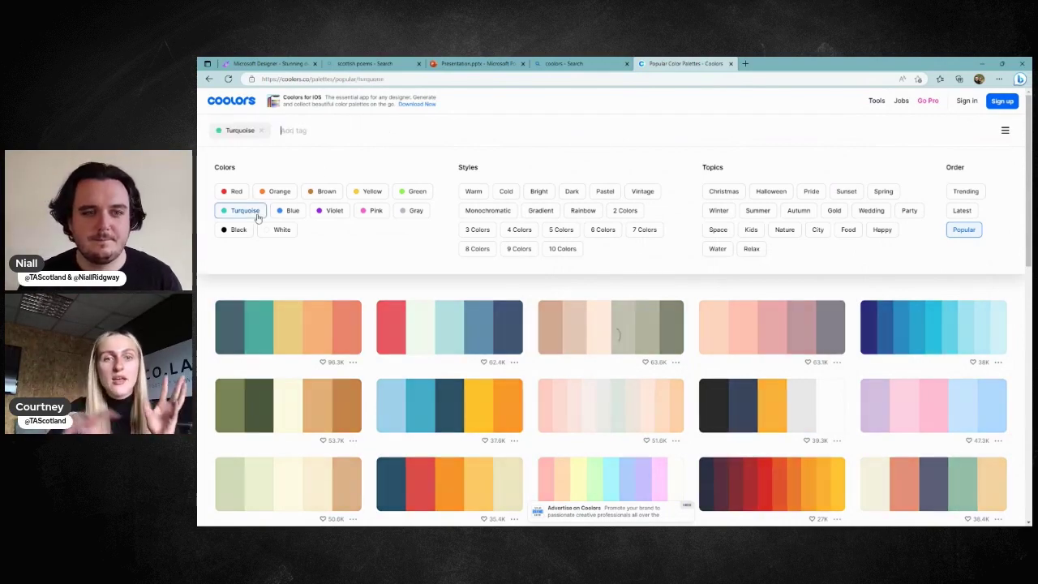
{"action": "left_click", "coordinate": [407, 215]}
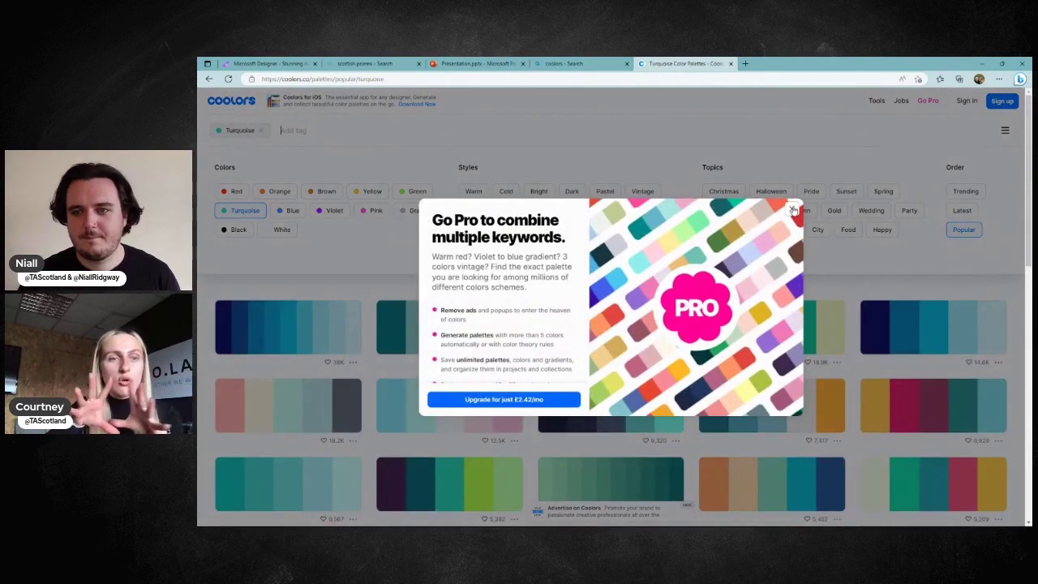
{"action": "left_click", "coordinate": [791, 209]}
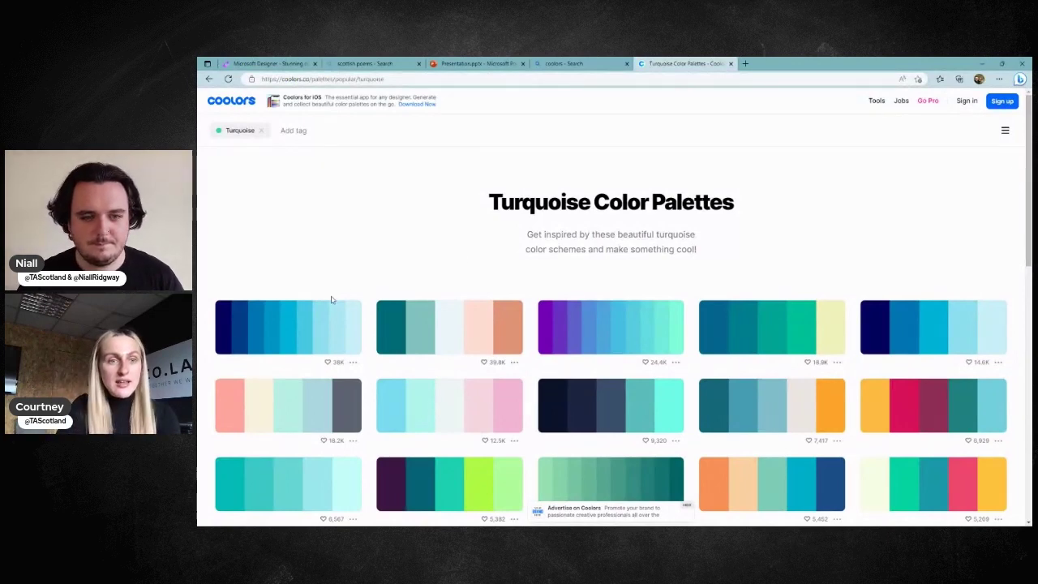
- Copy the pale middle colour of the teal-to-salmon palette and set it as the TA Scotland kit's first brand colour in Designer, hex edf6f9
{"action": "left_click", "coordinate": [445, 337]}
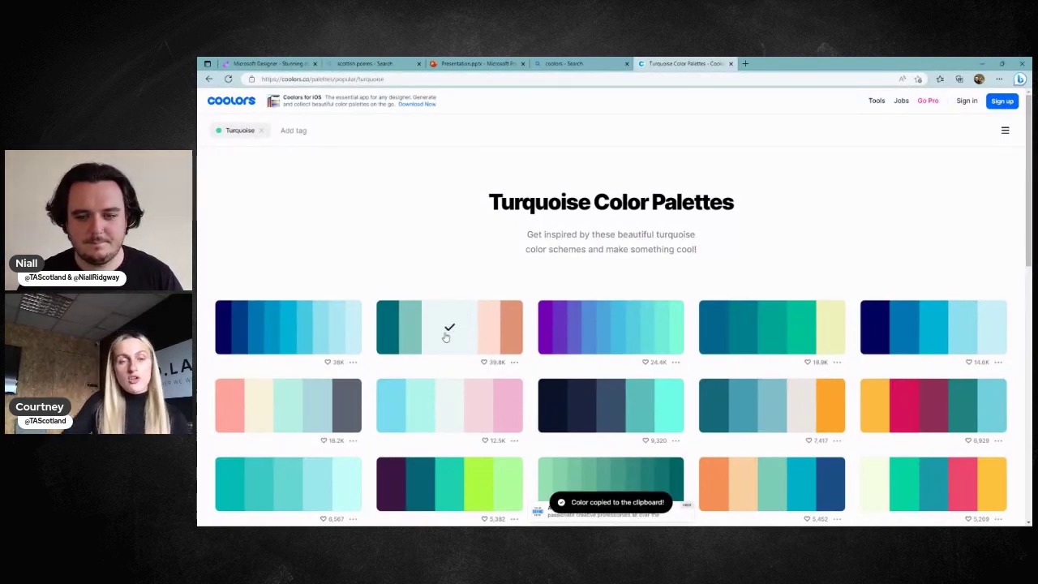
{"action": "left_click", "coordinate": [243, 62]}
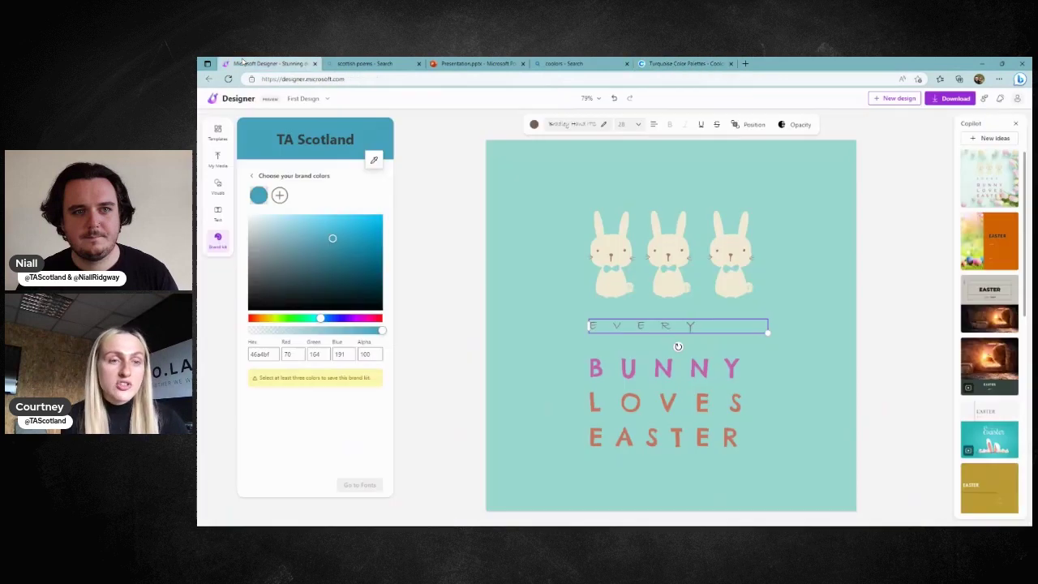
{"action": "left_click_drag", "start_coordinate": [275, 354], "coordinate": [220, 357]}
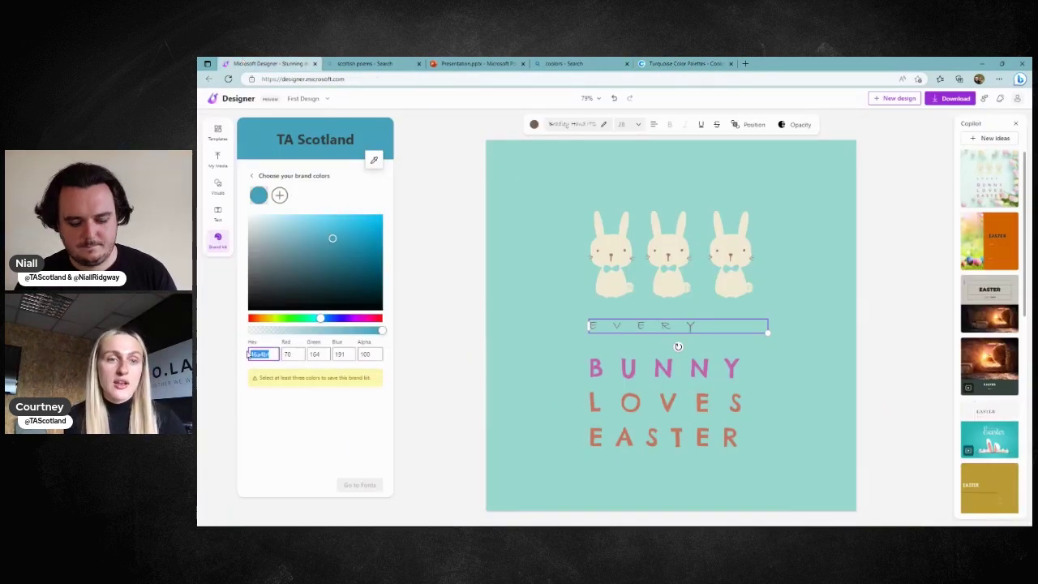
{"action": "key", "text": "ctrl+v"}
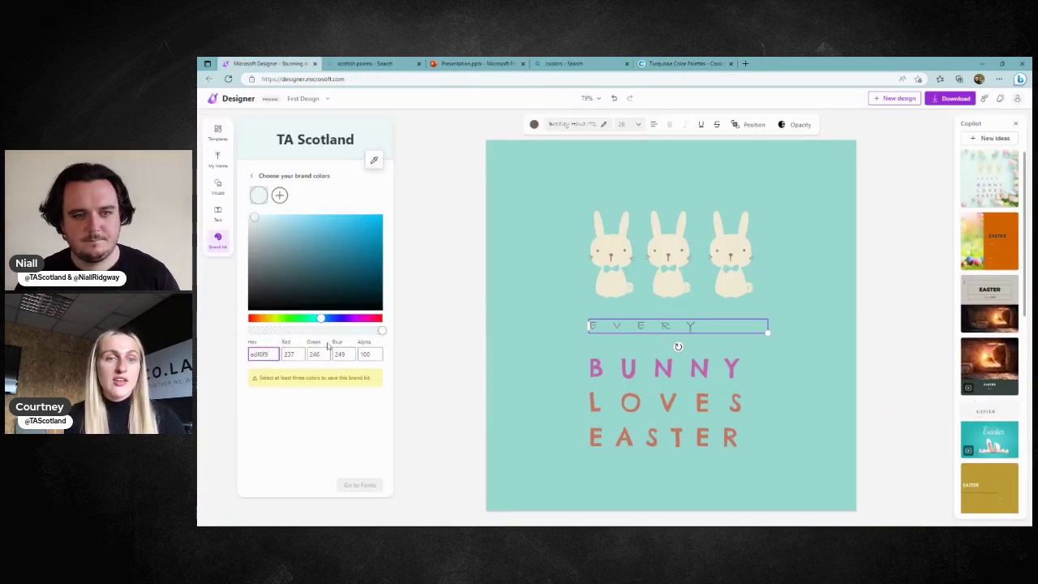
- Add the mid-teal swatch from the second Coolors turquoise palette and the dark teal 006d77 as the second and third brand colors
{"action": "left_click", "coordinate": [280, 202]}
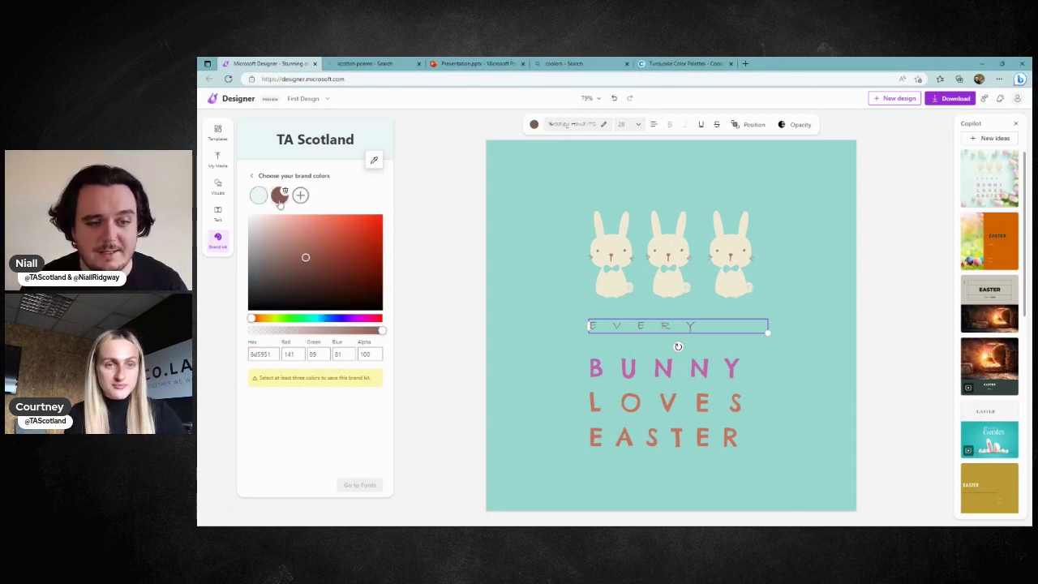
{"action": "left_click", "coordinate": [681, 64]}
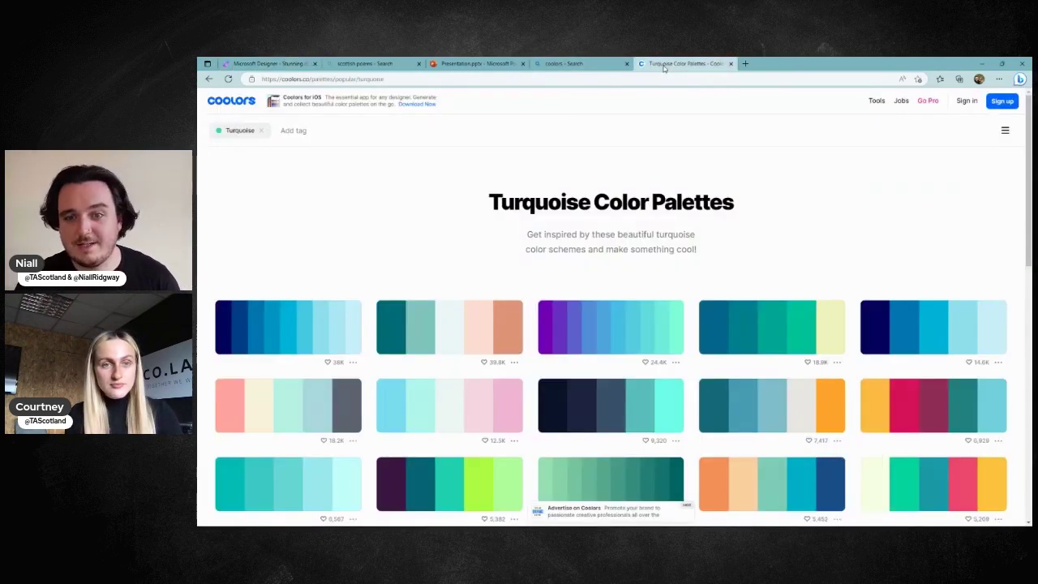
{"action": "left_click", "coordinate": [430, 331]}
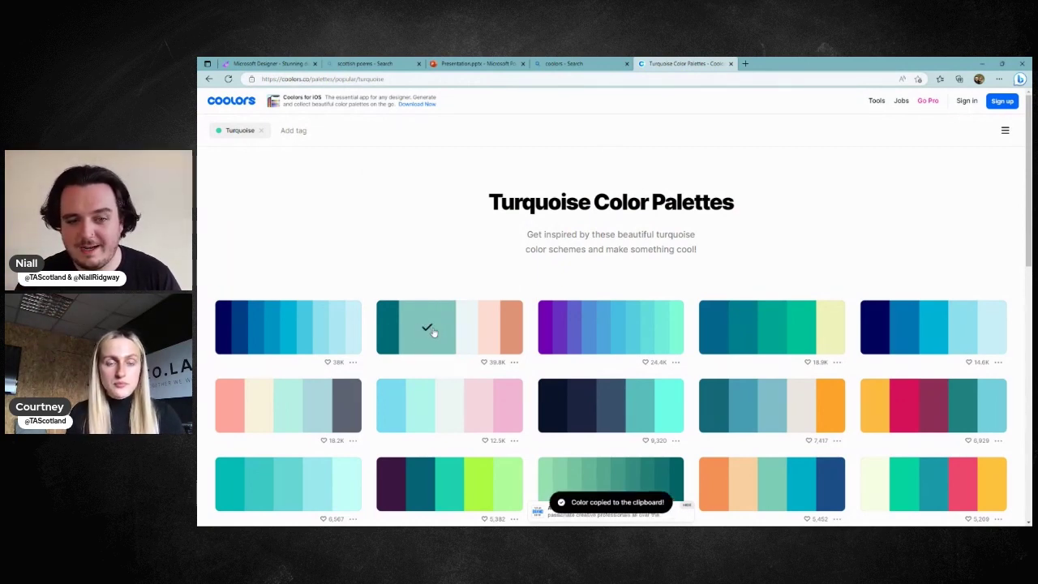
{"action": "left_click", "coordinate": [279, 64]}
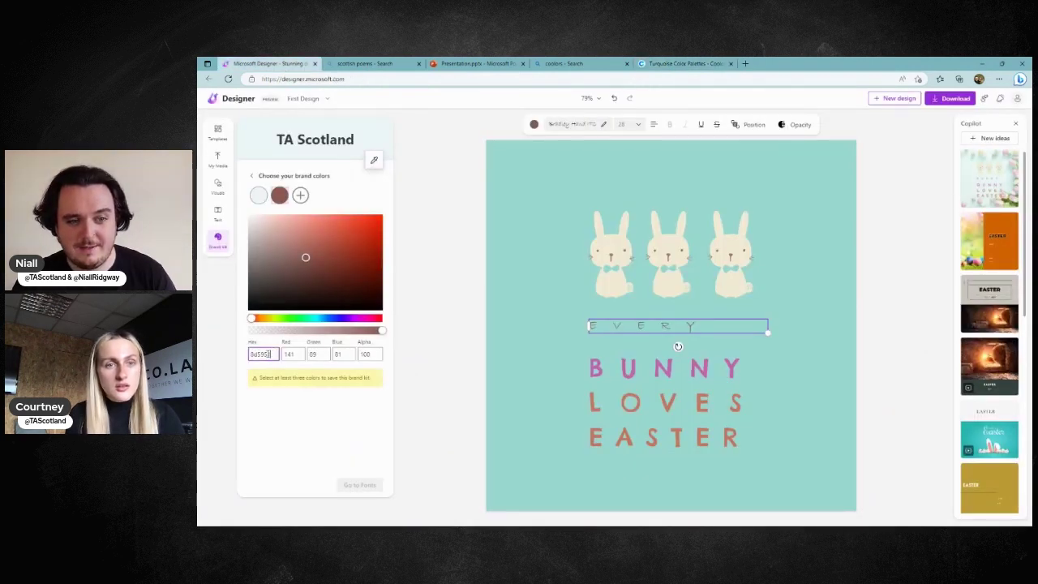
{"action": "key", "text": "ctrl+a"}
{"action": "key", "text": "ctrl+v"}
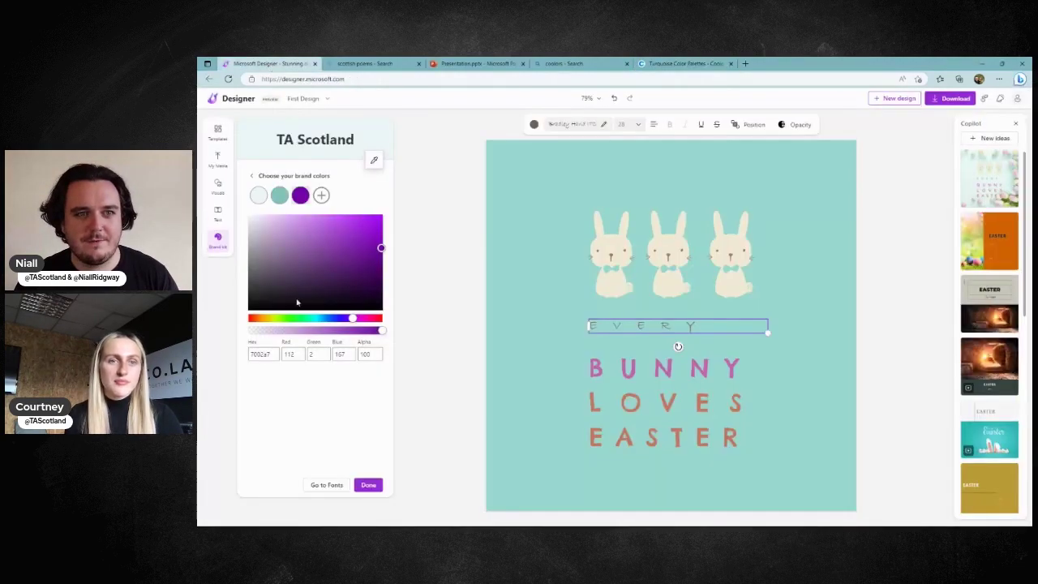
{"action": "double_click", "coordinate": [260, 354]}
{"action": "key", "text": "ctrl+v"}
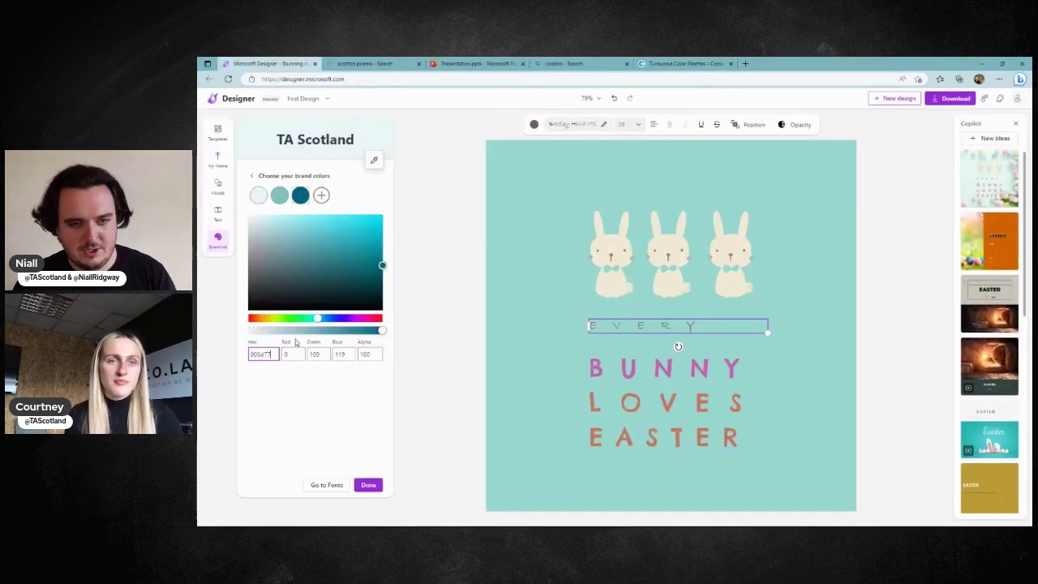
- Copy the pale peach swatch from the same Coolors palette and add it as the fourth brand color, ffddd2
{"action": "left_click", "coordinate": [681, 63]}
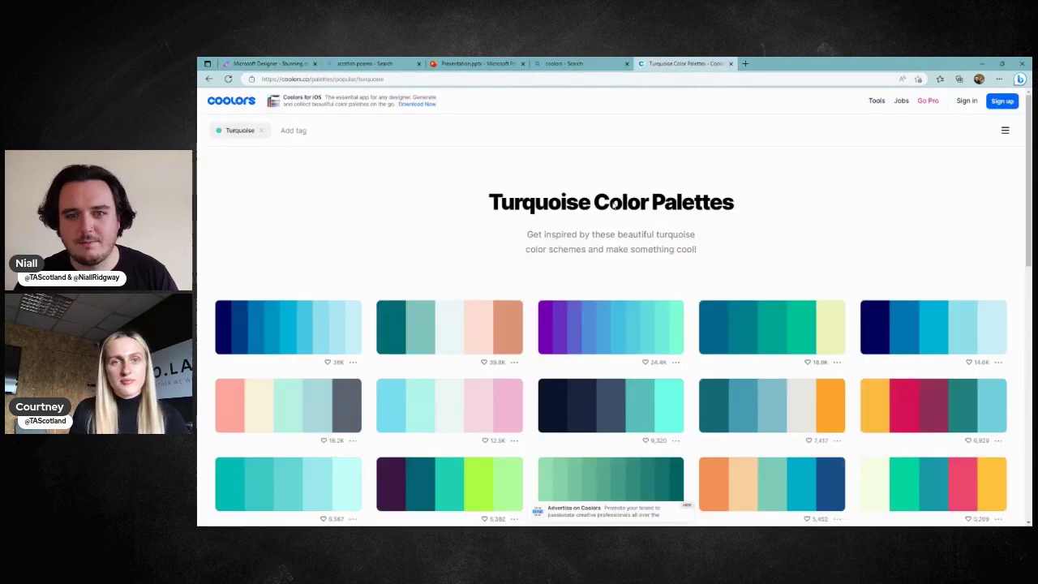
{"action": "left_click", "coordinate": [484, 331]}
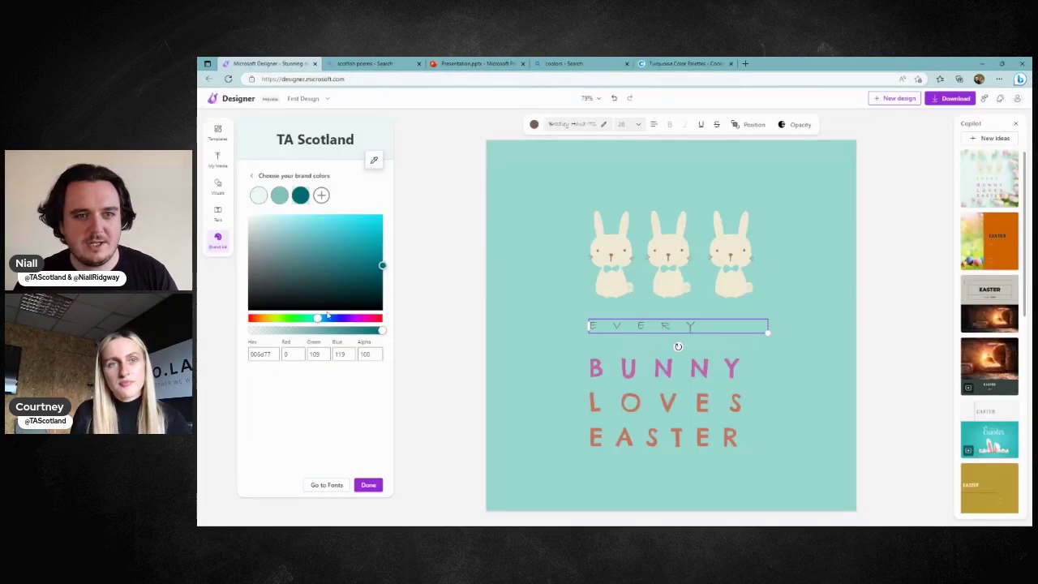
{"action": "double_click", "coordinate": [272, 354]}
{"action": "key", "text": "ctrl+v"}
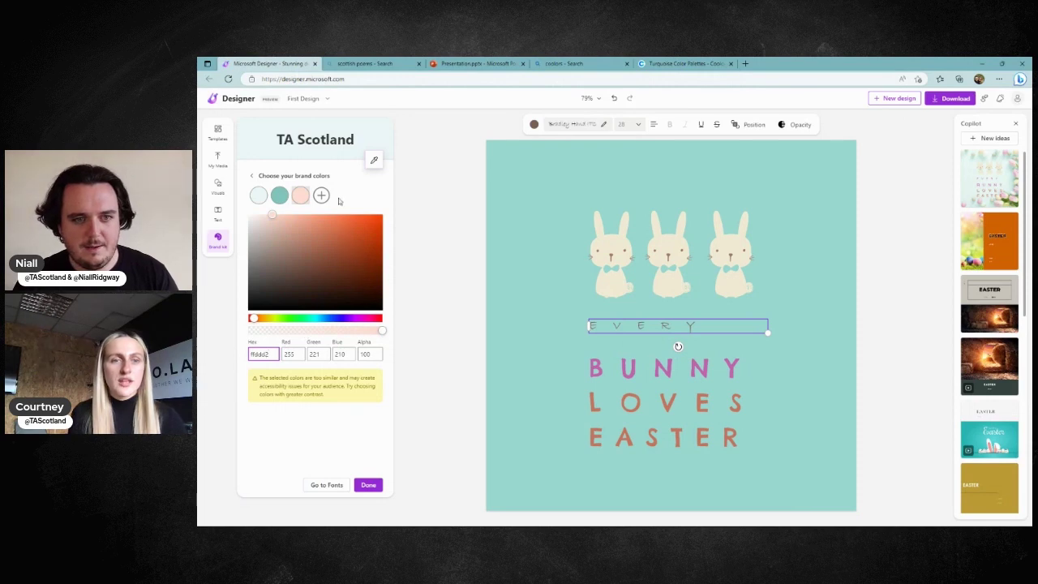
{"action": "left_click", "coordinate": [321, 194]}
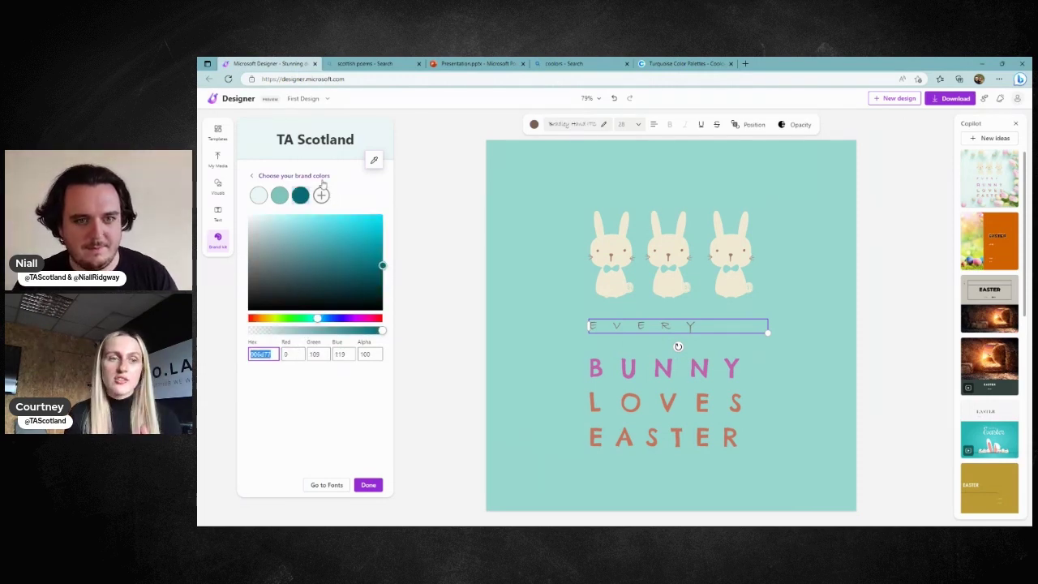
{"action": "double_click", "coordinate": [258, 354]}
{"action": "key", "text": "ctrl+v"}
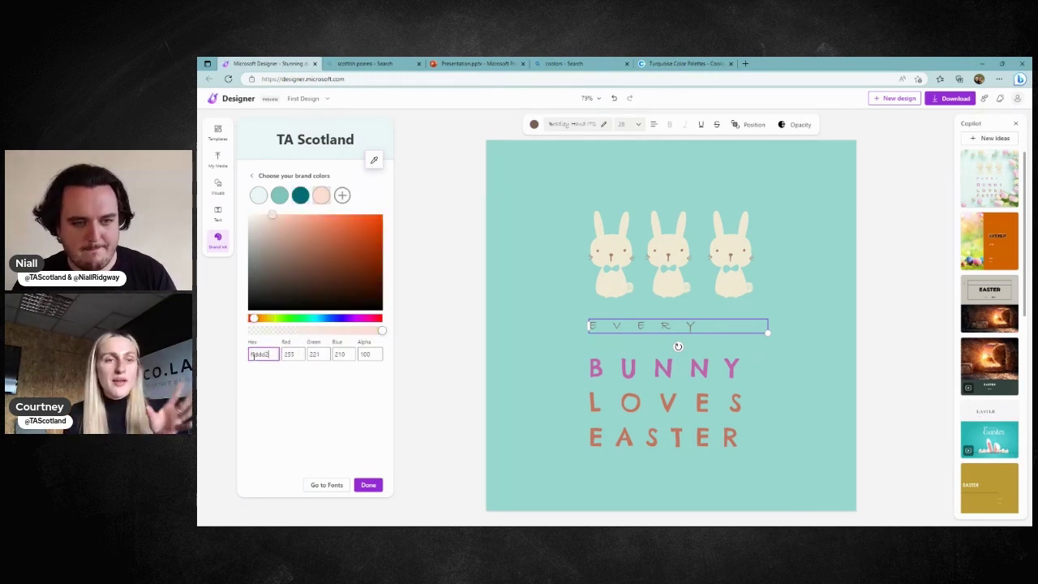
- Copy the terracotta swatch from the same Coolors palette and set it as the fifth brand color, e29578
{"action": "left_click", "coordinate": [341, 195]}
{"action": "left_click", "coordinate": [685, 63]}
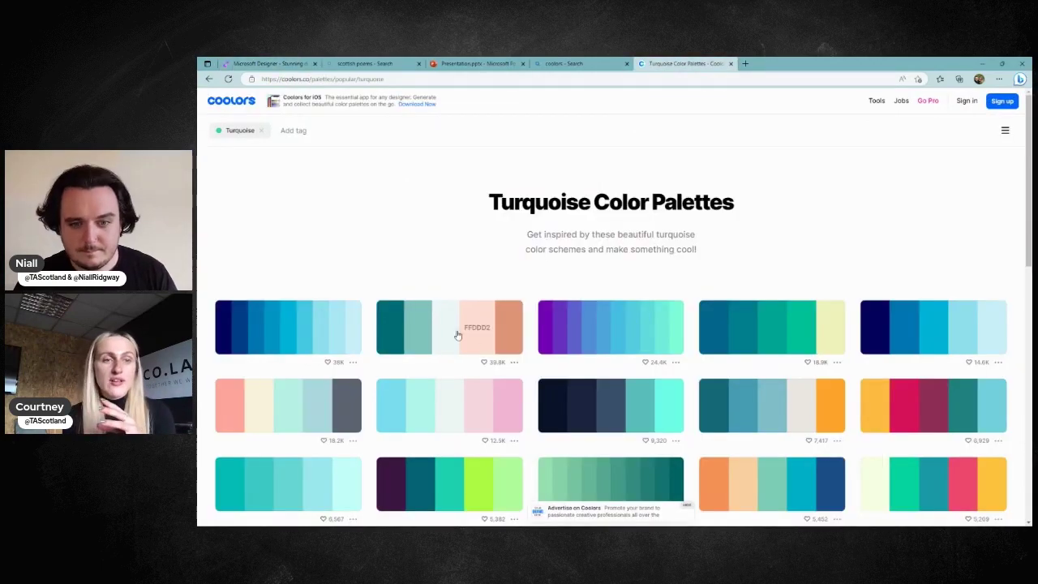
{"action": "left_click", "coordinate": [504, 336]}
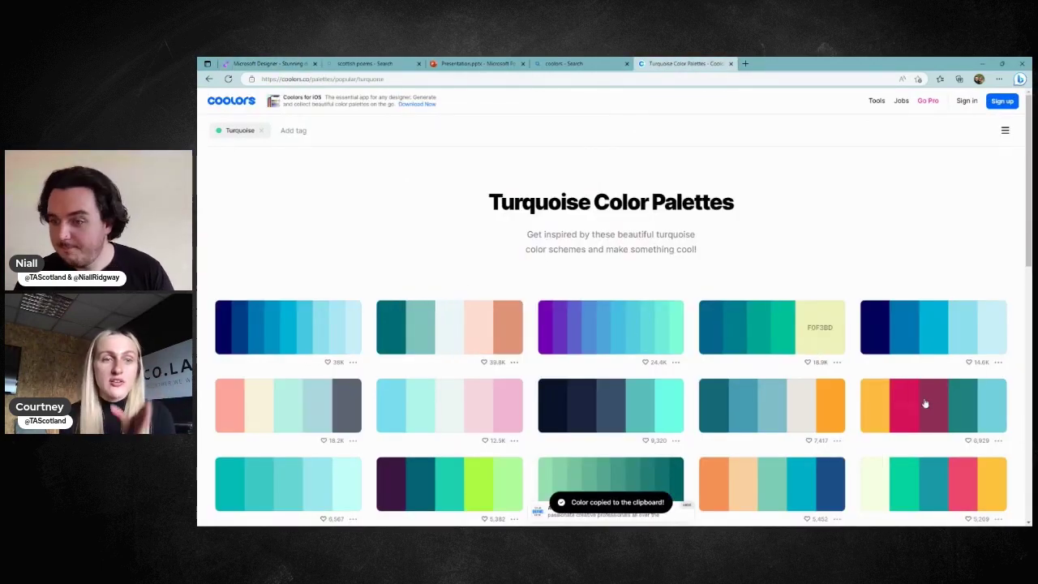
{"action": "left_click", "coordinate": [272, 63]}
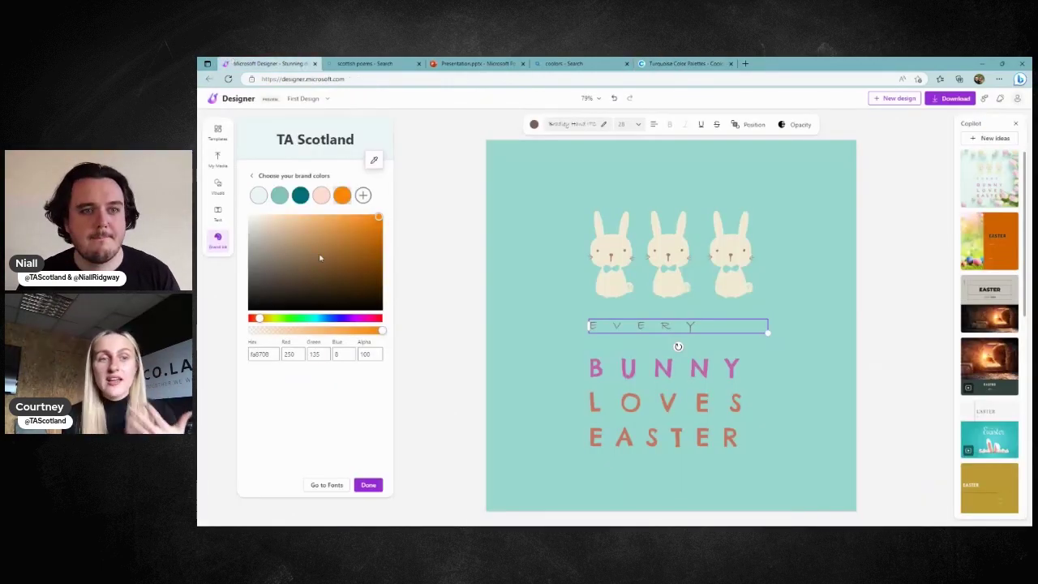
{"action": "left_click", "coordinate": [363, 195]}
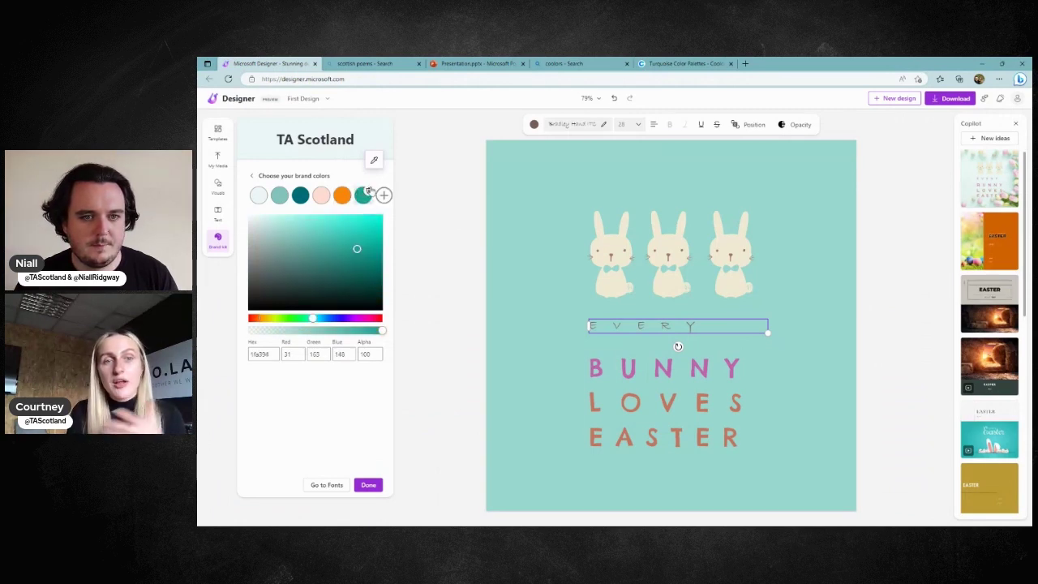
{"action": "left_click", "coordinate": [369, 191]}
{"action": "left_click", "coordinate": [343, 199]}
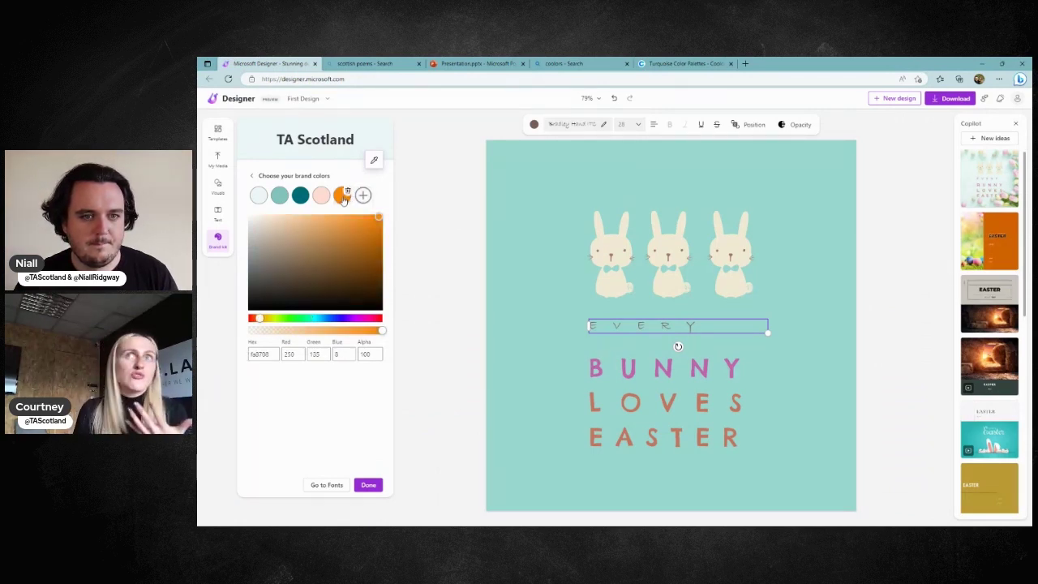
{"action": "left_click", "coordinate": [266, 354]}
{"action": "key", "text": "ctrl+a"}
{"action": "key", "text": "ctrl+v"}
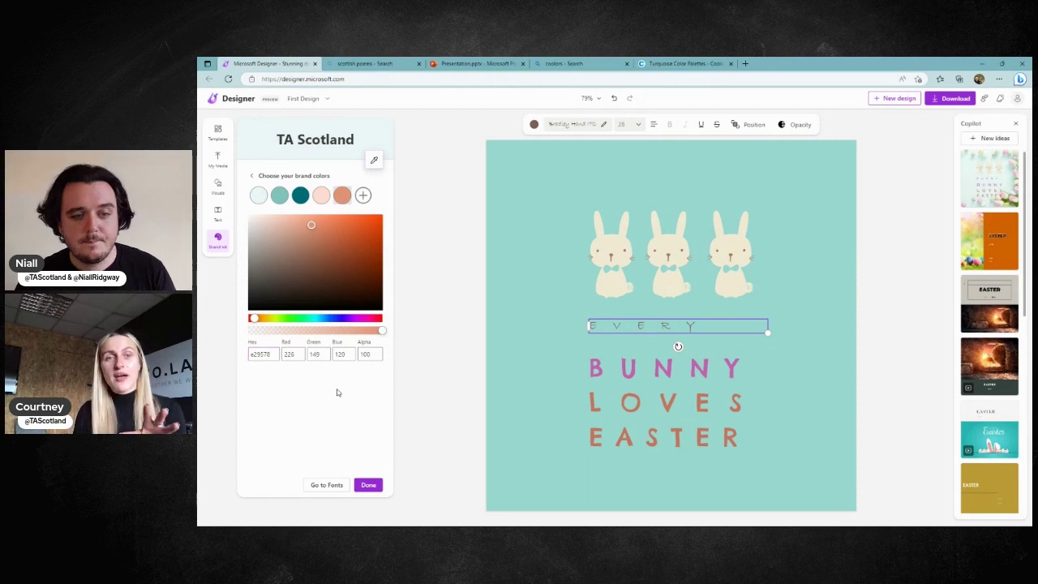
- Finish the color selection, save the TA Scotland brand kit and apply it to the Easter bunny design
{"action": "left_click", "coordinate": [365, 485]}
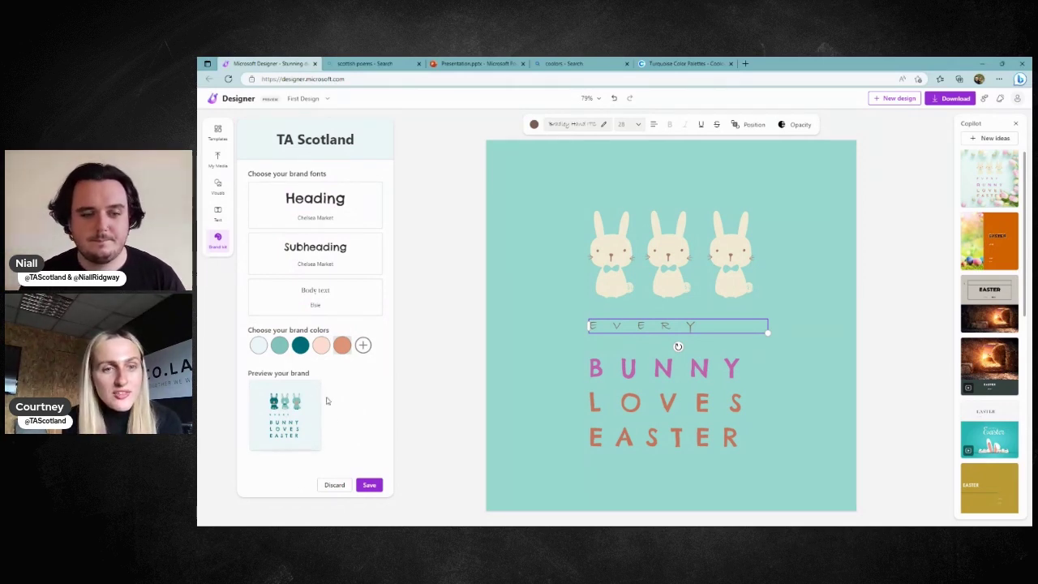
{"action": "left_click", "coordinate": [365, 486]}
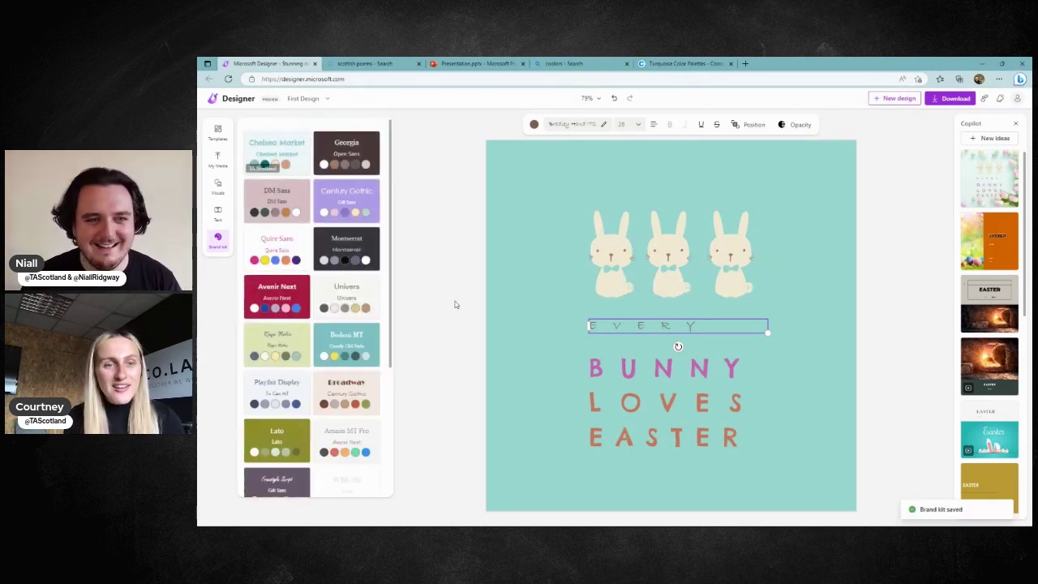
{"action": "left_click", "coordinate": [621, 267]}
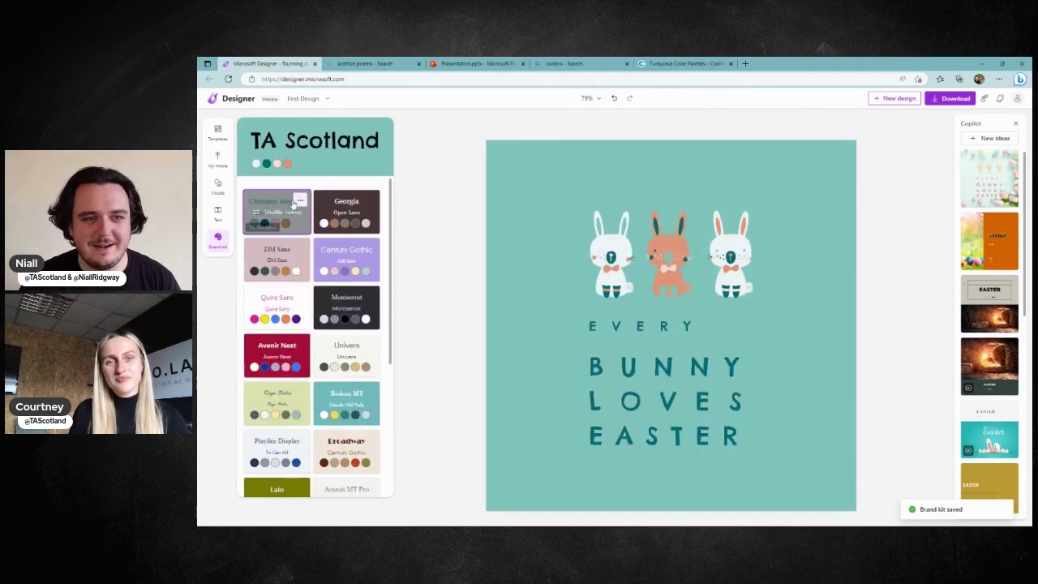
{"action": "left_click", "coordinate": [761, 297]}
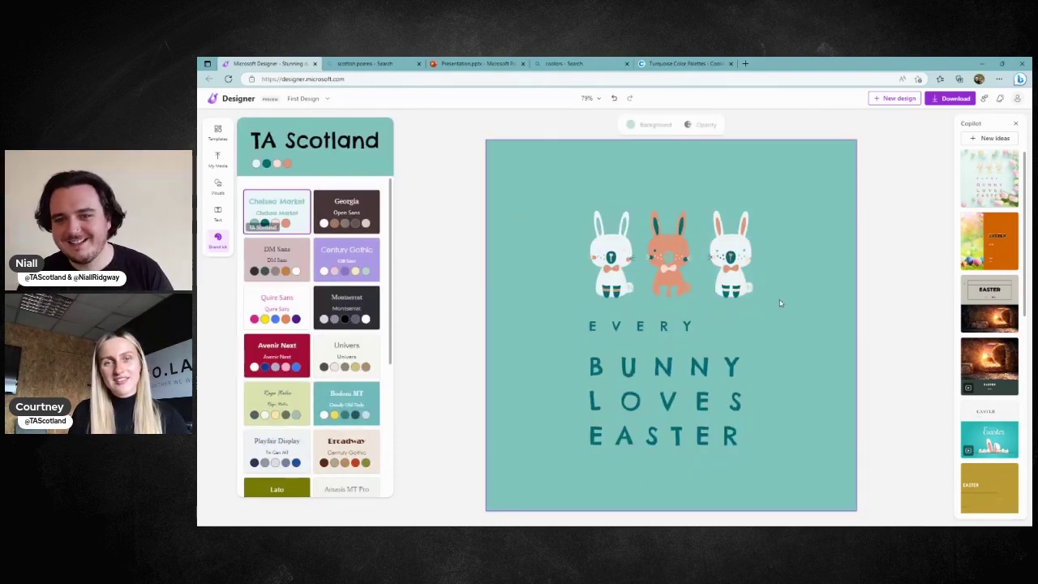
{"action": "left_click", "coordinate": [612, 260]}
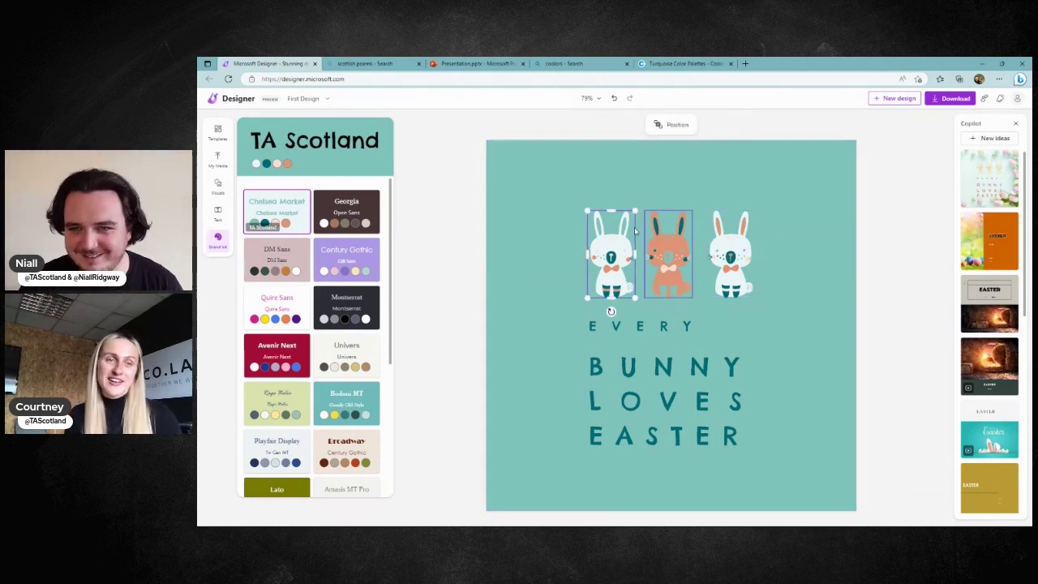
{"action": "left_click", "coordinate": [907, 295]}
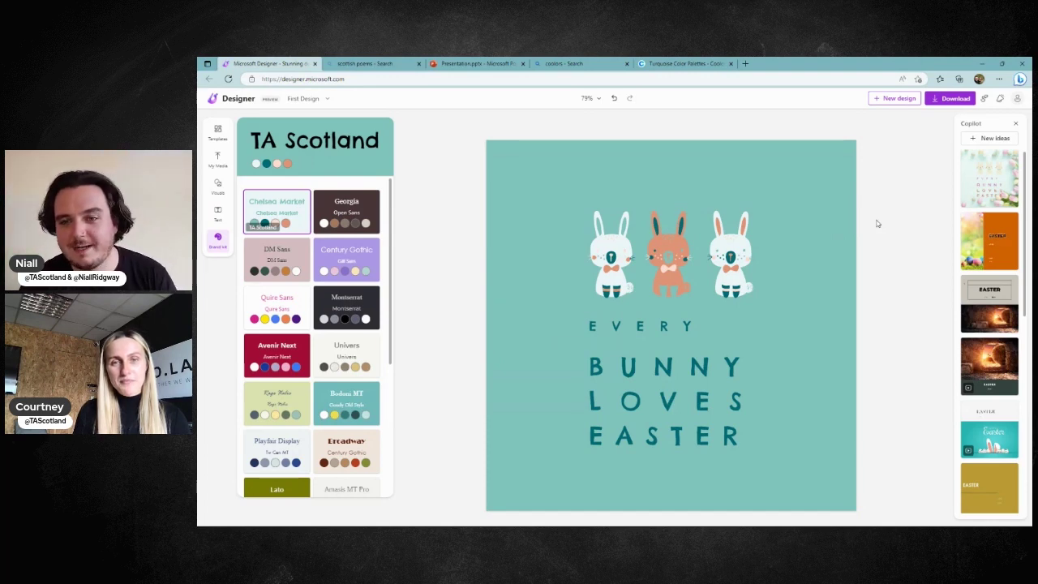
- Download the design as a PNG file with the watermark removed
{"action": "left_click", "coordinate": [963, 101]}
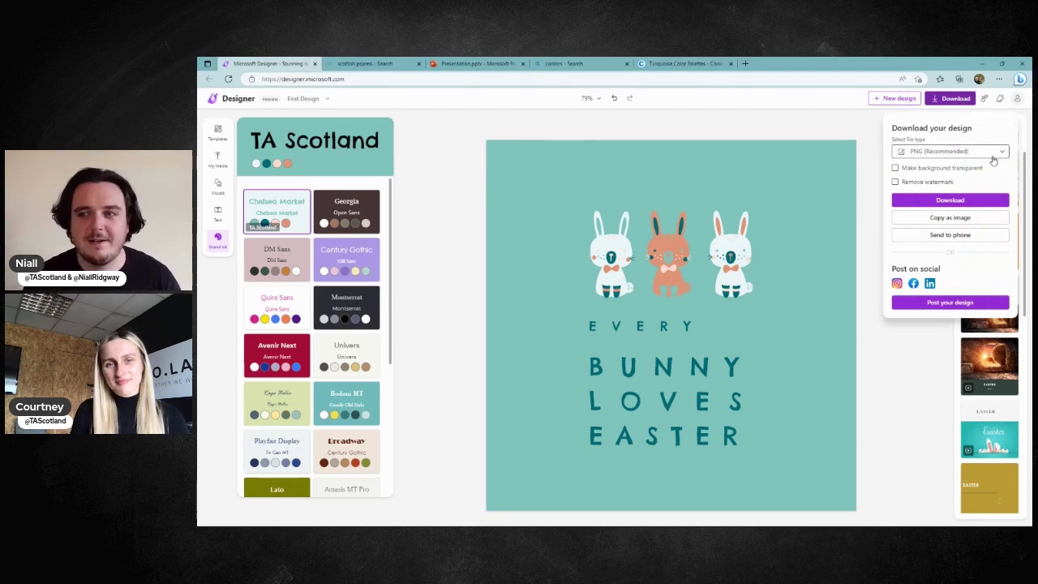
{"action": "left_click", "coordinate": [992, 154]}
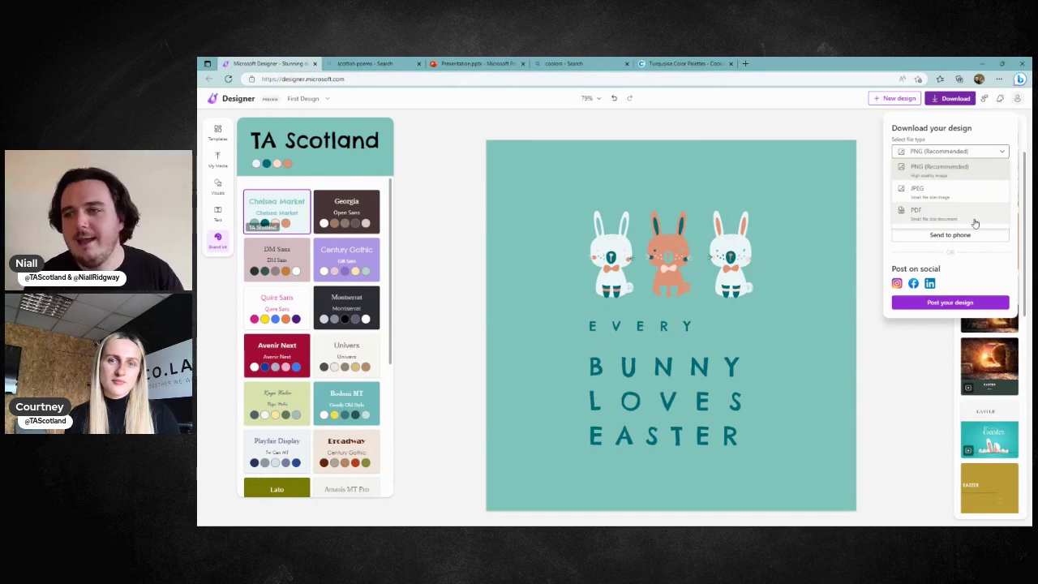
{"action": "left_click", "coordinate": [979, 173]}
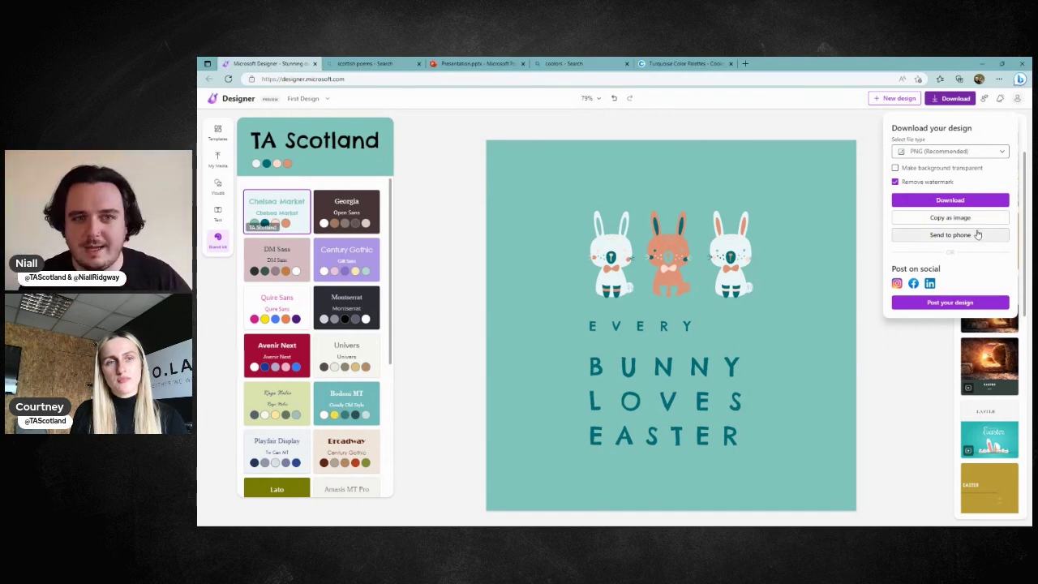
{"action": "left_click", "coordinate": [973, 199]}
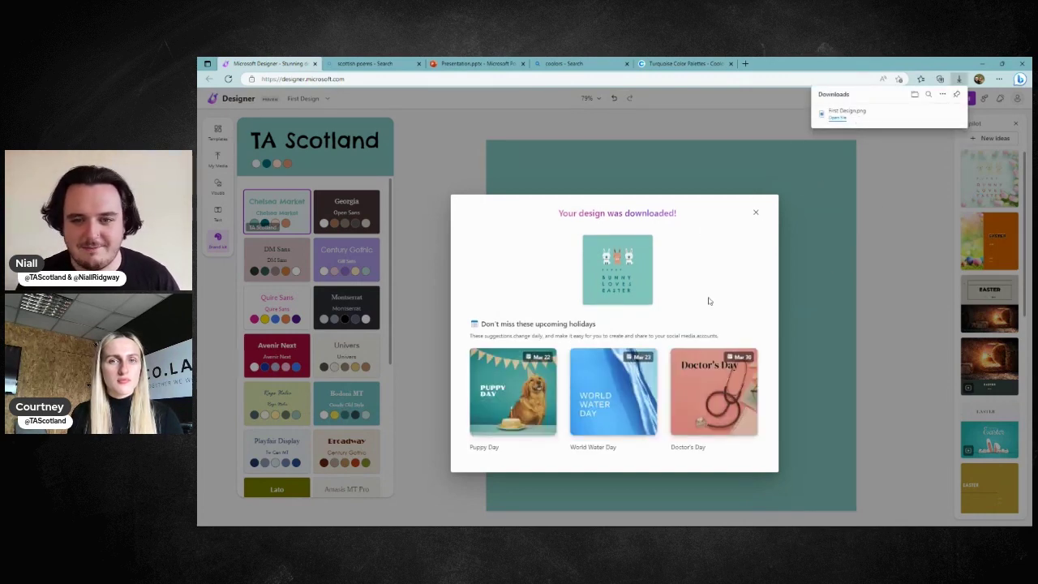
- Open the downloaded First Design.png to check it, and close the image and the download confirmation
{"action": "left_click", "coordinate": [848, 111]}
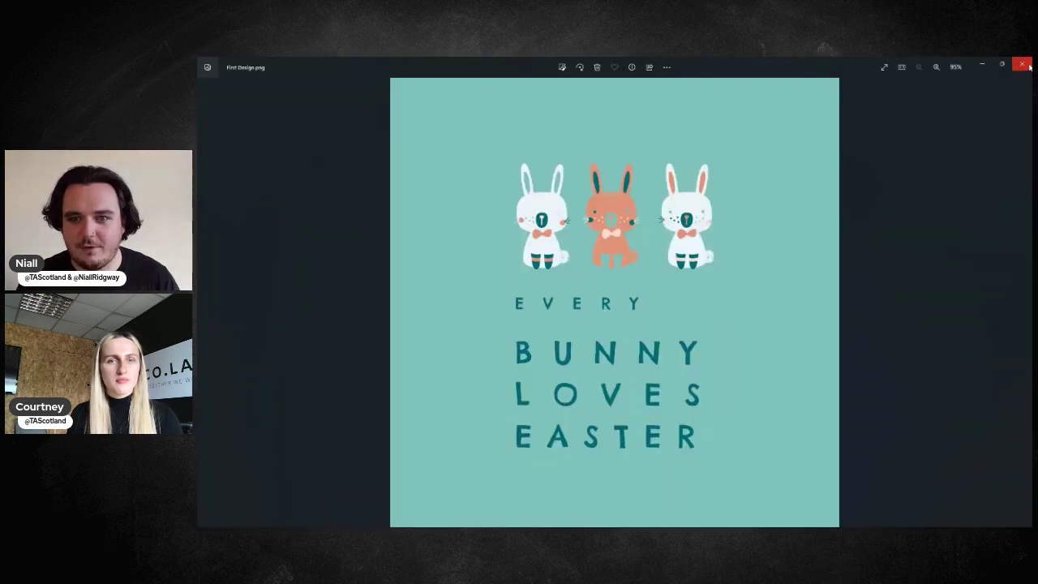
{"action": "left_click", "coordinate": [1026, 67]}
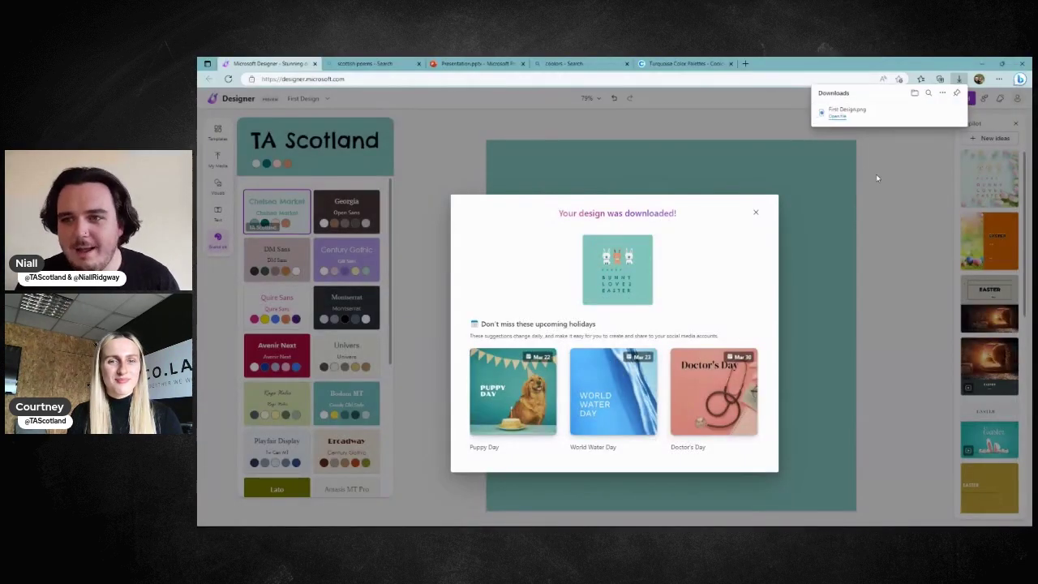
{"action": "left_click", "coordinate": [754, 214]}
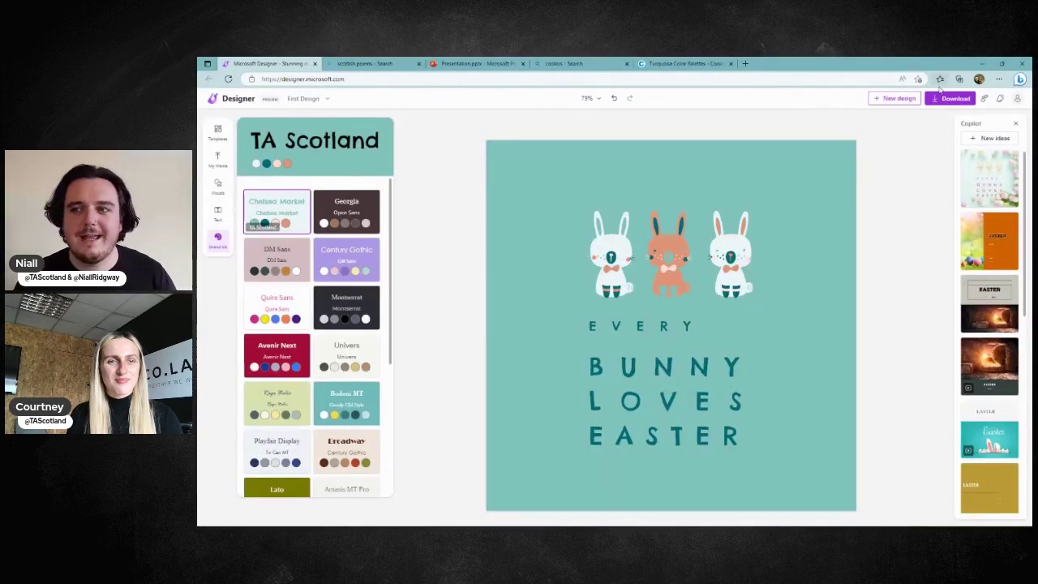
- Copy the finished design as an image and paste it onto the blank slide of the PowerPoint presentation
{"action": "left_click", "coordinate": [945, 98]}
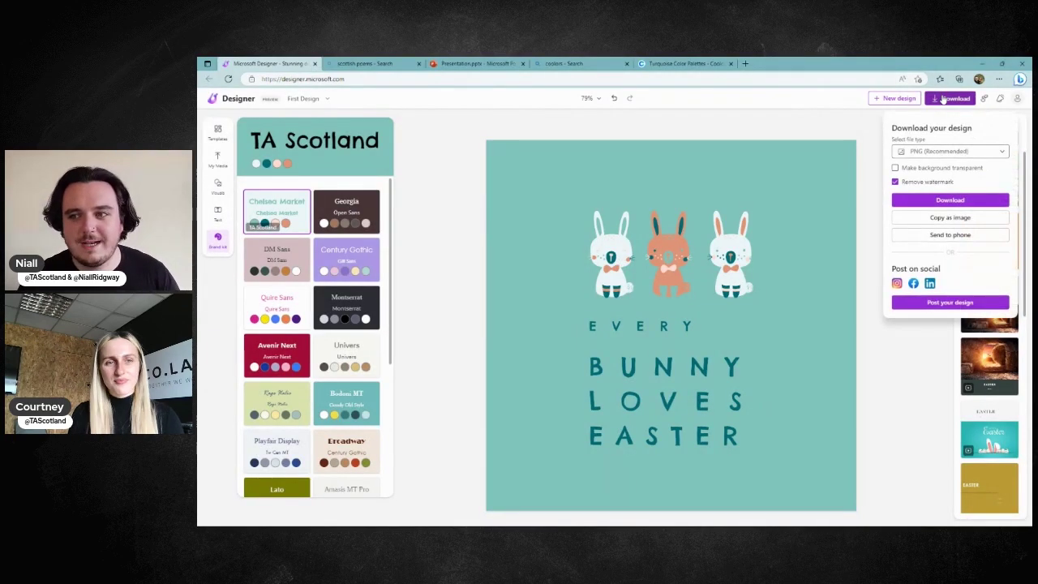
{"action": "left_click", "coordinate": [973, 219]}
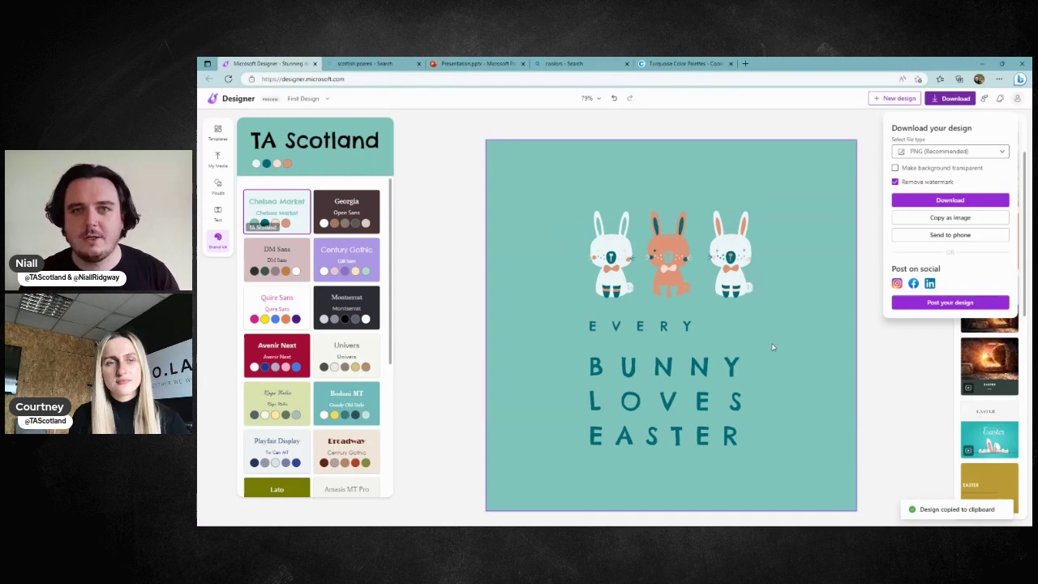
{"action": "left_click", "coordinate": [477, 63]}
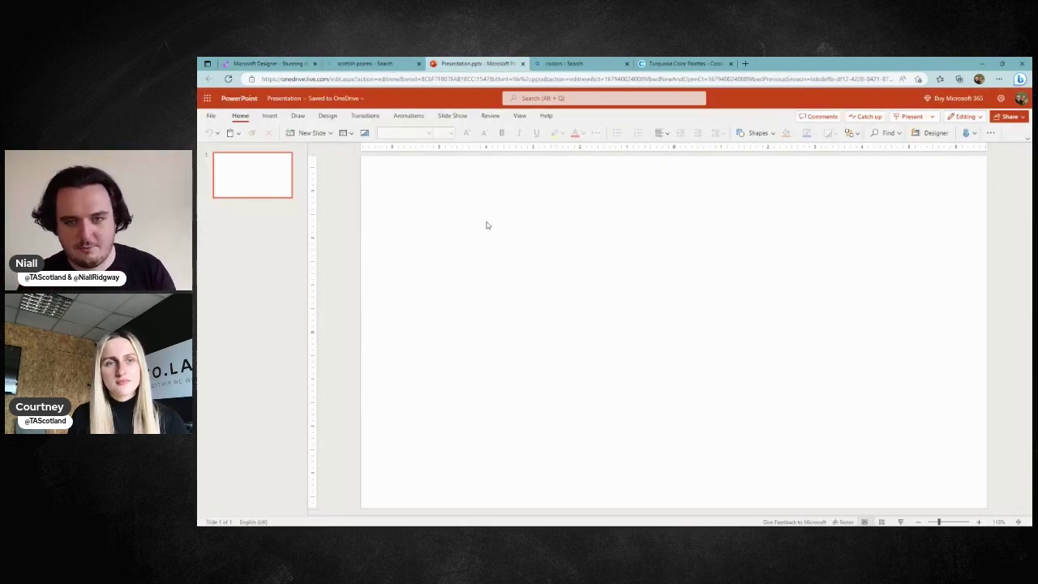
{"action": "key", "text": "ctrl+v"}
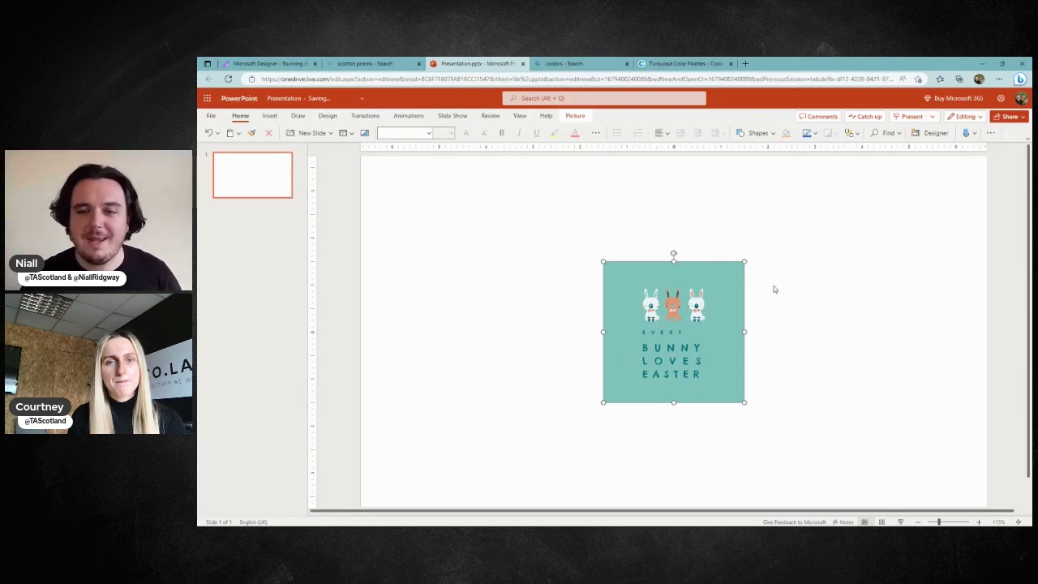
{"action": "mouse_move", "coordinate": [605, 261]}
{"action": "left_mouse_down"}
{"action": "mouse_move", "coordinate": [533, 236]}
{"action": "mouse_move", "coordinate": [603, 271]}
{"action": "left_mouse_up"}
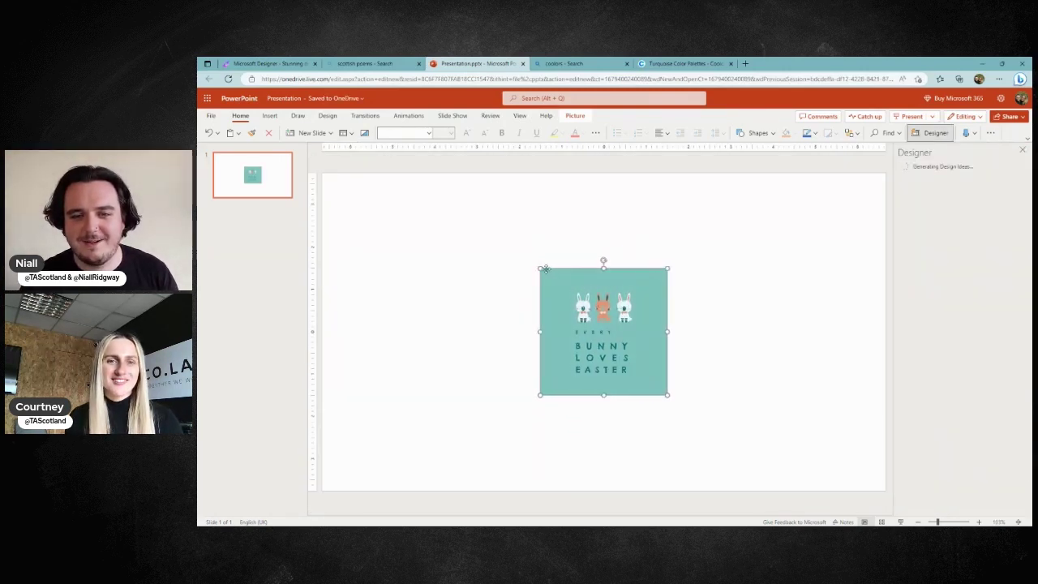
- Enlarge the pasted Easter design and place it in the upper-left corner of the slide
{"action": "left_click_drag", "start_coordinate": [539, 268], "coordinate": [447, 175]}
{"action": "left_click_drag", "start_coordinate": [587, 294], "coordinate": [463, 291]}
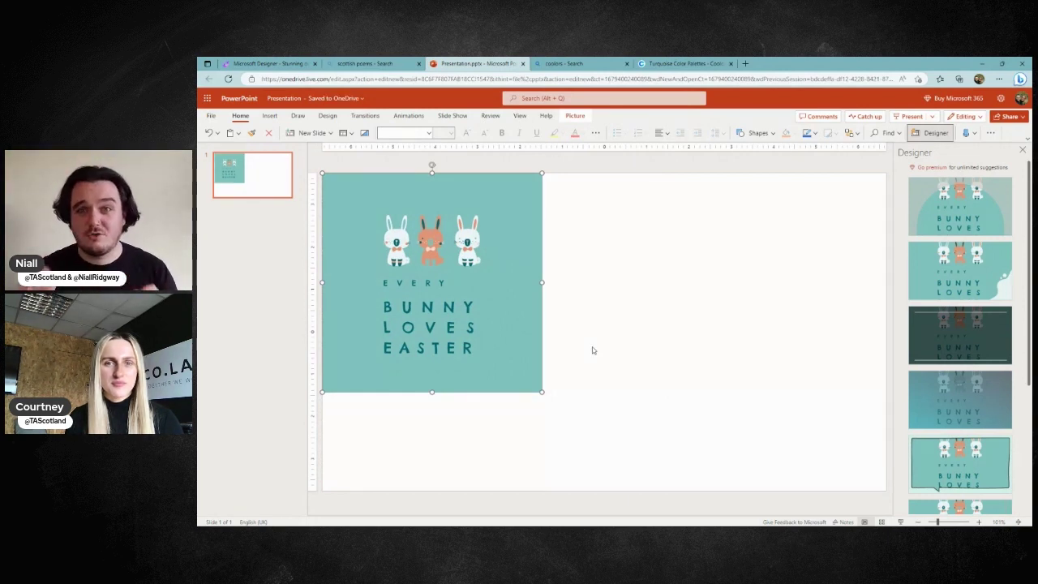
- Switch to Microsoft Designer, copy the Easter design as an image again and paste a second copy onto the PowerPoint slide
{"action": "left_click", "coordinate": [272, 63]}
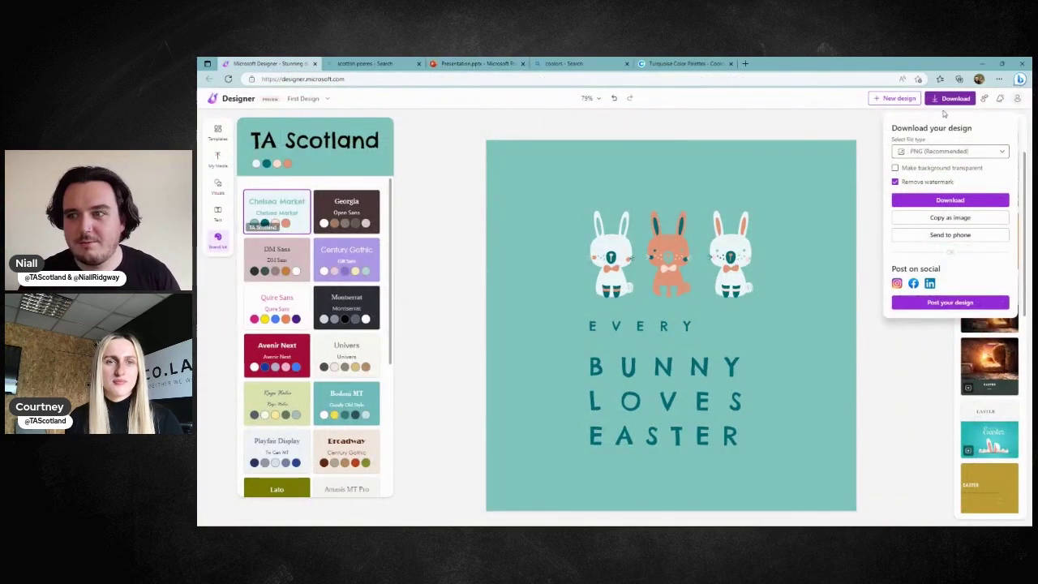
{"action": "left_click", "coordinate": [949, 100]}
{"action": "left_click", "coordinate": [949, 100]}
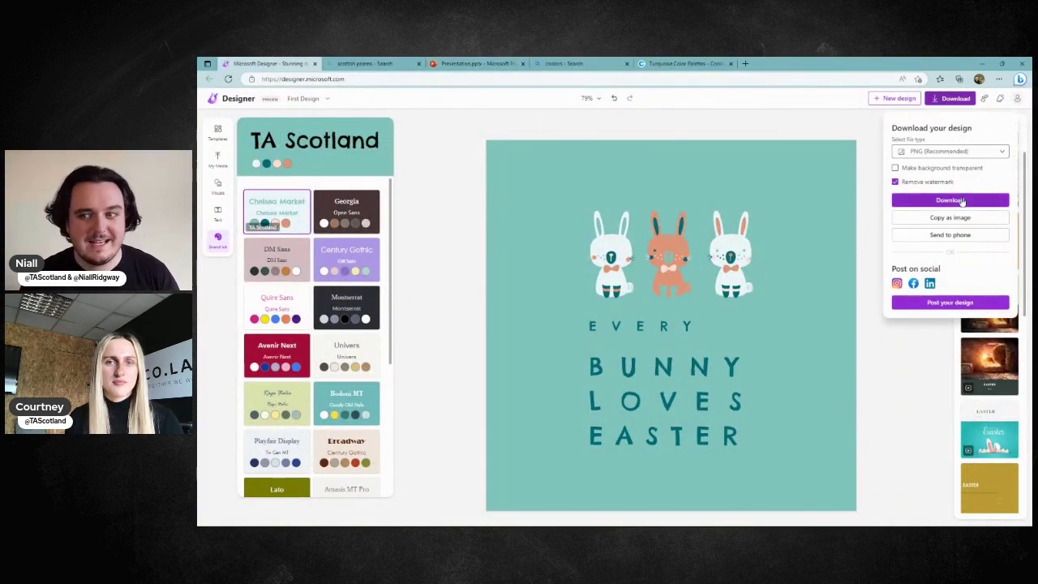
{"action": "left_click", "coordinate": [989, 219]}
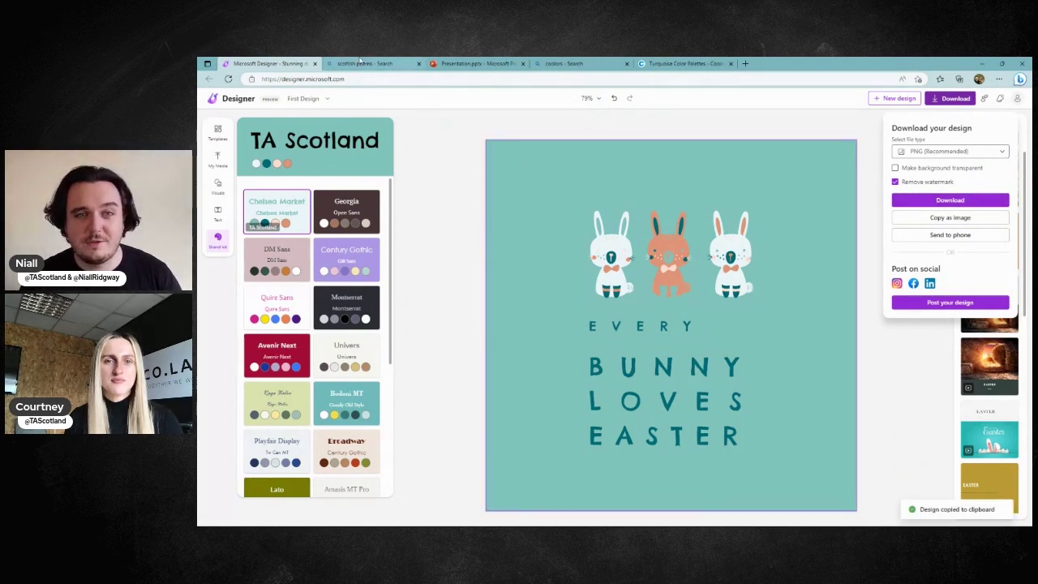
{"action": "left_click", "coordinate": [477, 63]}
{"action": "left_click", "coordinate": [635, 300]}
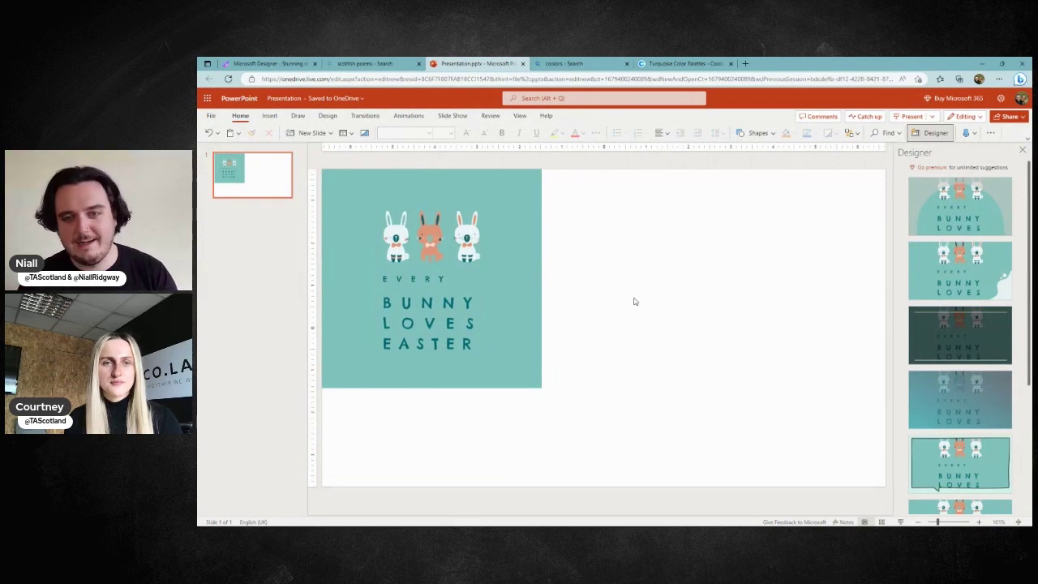
{"action": "key", "text": "ctrl+v"}
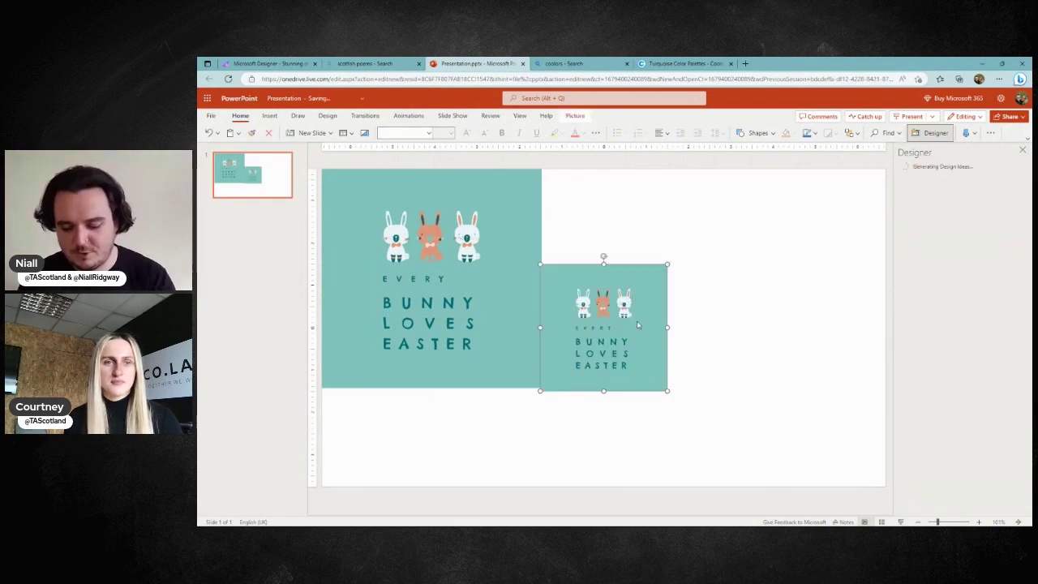
- Delete both copies of the Easter design from the slide
{"action": "key", "text": "Delete"}
{"action": "left_click", "coordinate": [490, 316]}
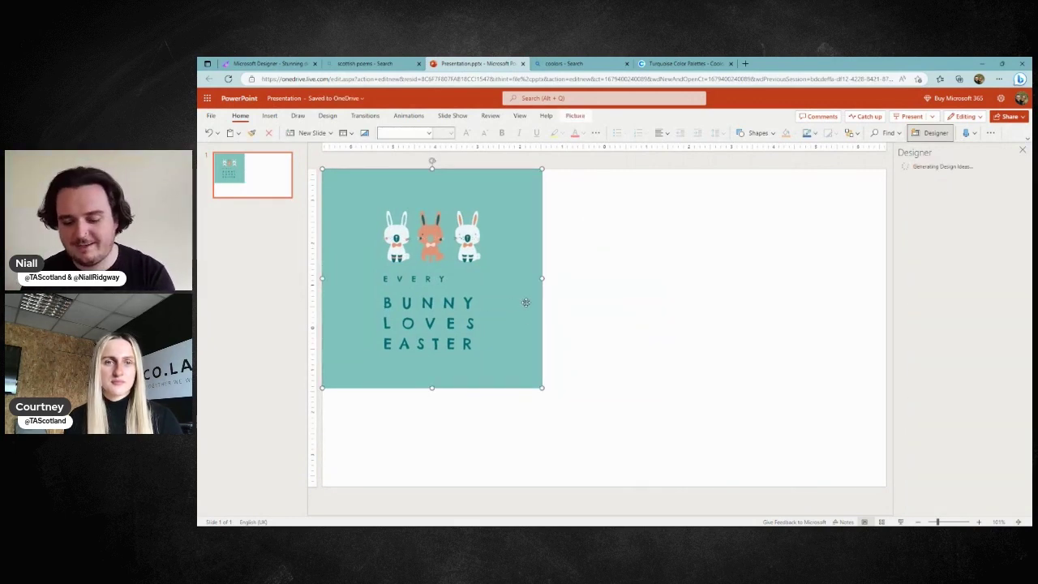
{"action": "key", "text": "Delete"}
- Return to Microsoft Designer, dismiss the download options, start a new design and close the Easter design's browser page
{"action": "left_click", "coordinate": [267, 63]}
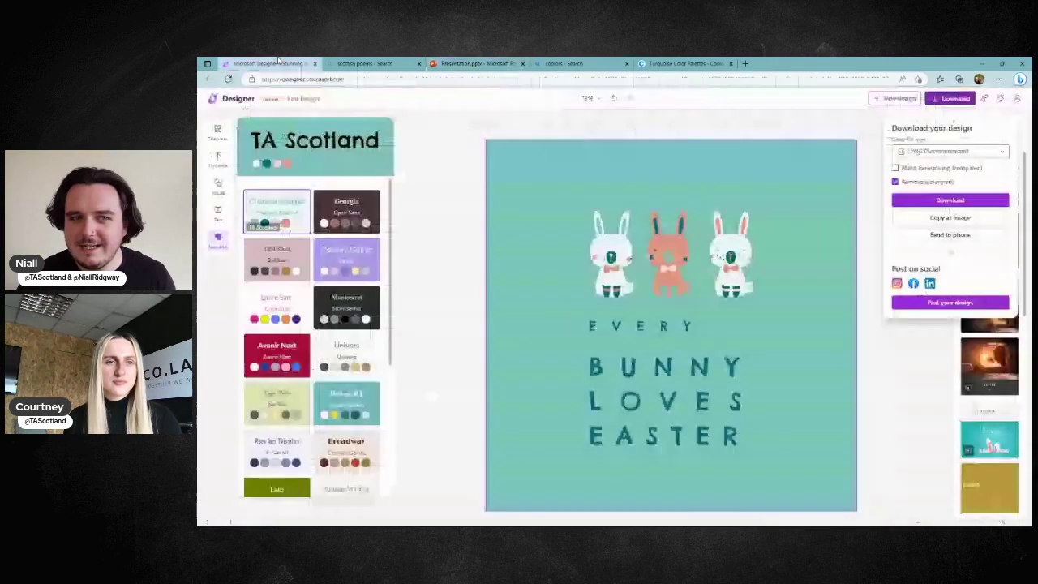
{"action": "left_click", "coordinate": [871, 365]}
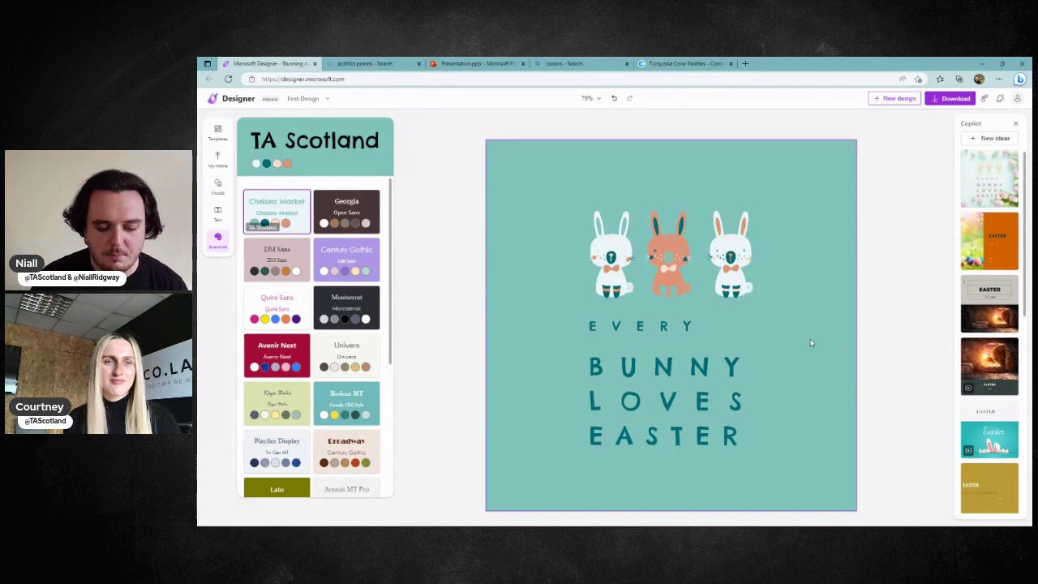
{"action": "left_click", "coordinate": [898, 98]}
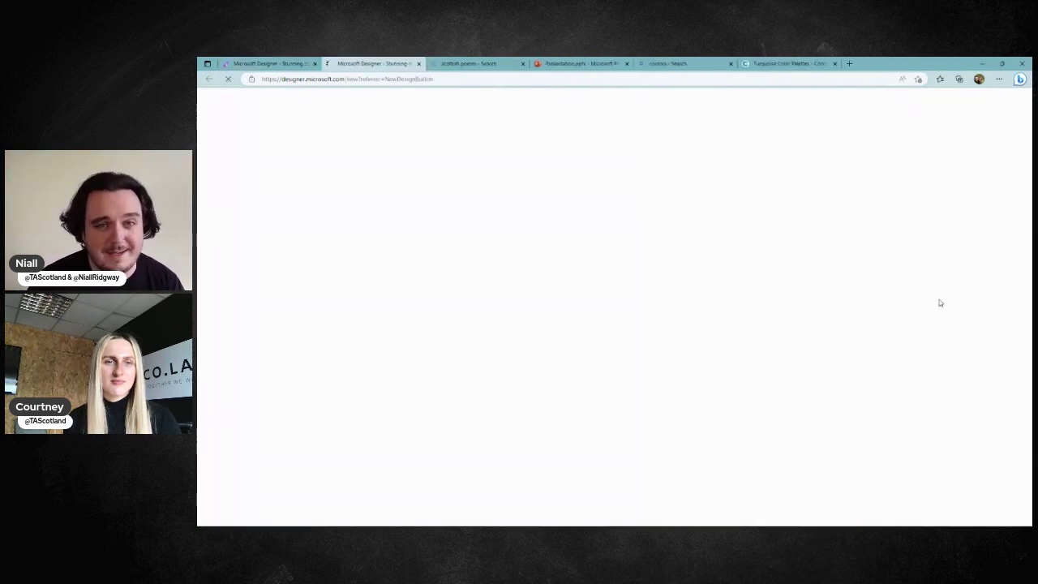
{"action": "left_click", "coordinate": [315, 64]}
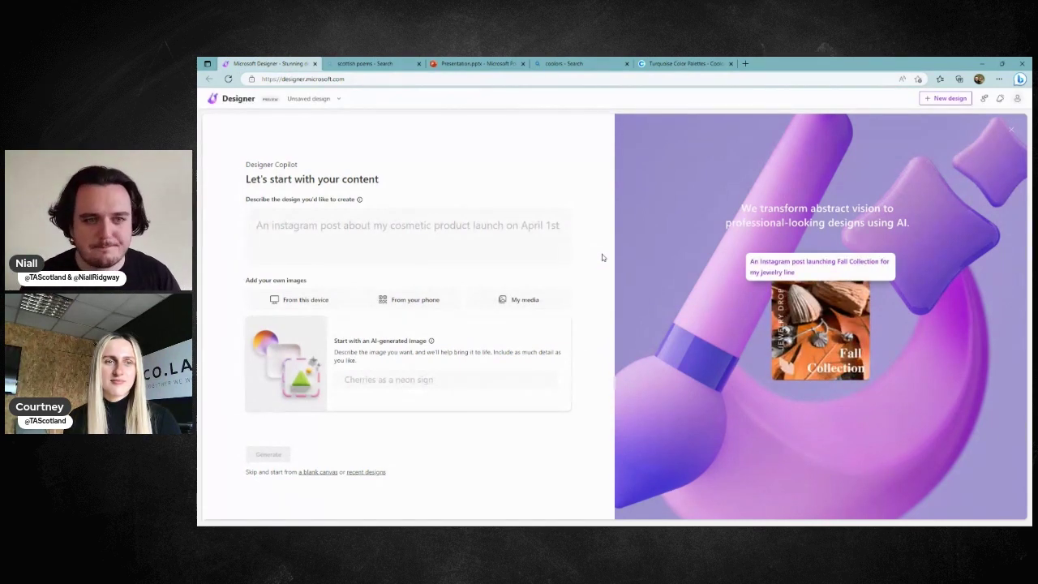
- Generate design ideas from the description "A book cover for a story about dragons and gold"
{"action": "left_click", "coordinate": [366, 233]}
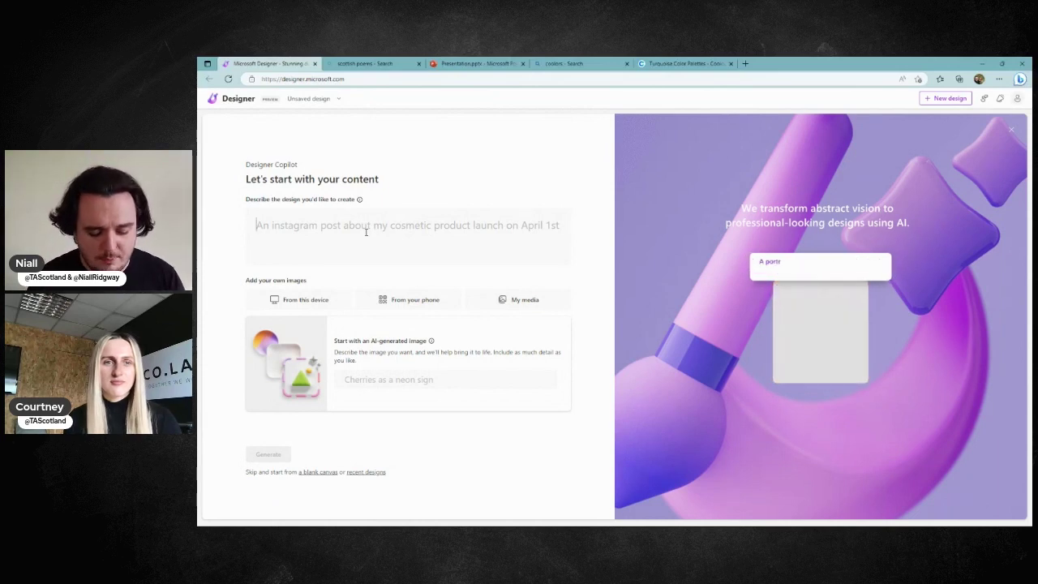
{"action": "type", "text": "A bo"}
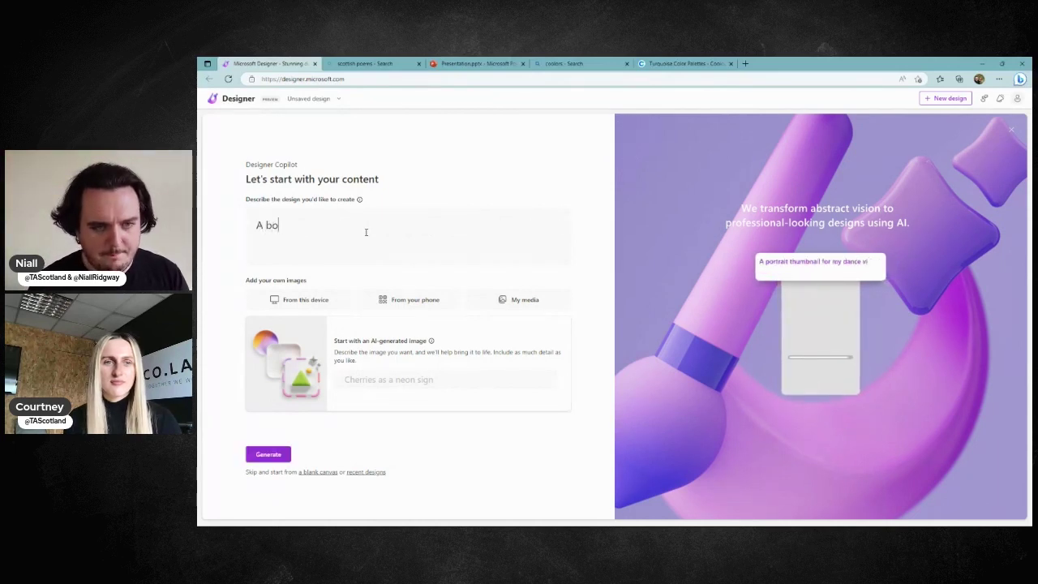
{"action": "type", "text": "okcover"}
{"action": "key", "text": "BackSpace"}
{"action": "key", "text": "BackSpace"}
{"action": "key", "text": "BackSpace"}
{"action": "key", "text": "BackSpace"}
{"action": "key", "text": "BackSpace"}
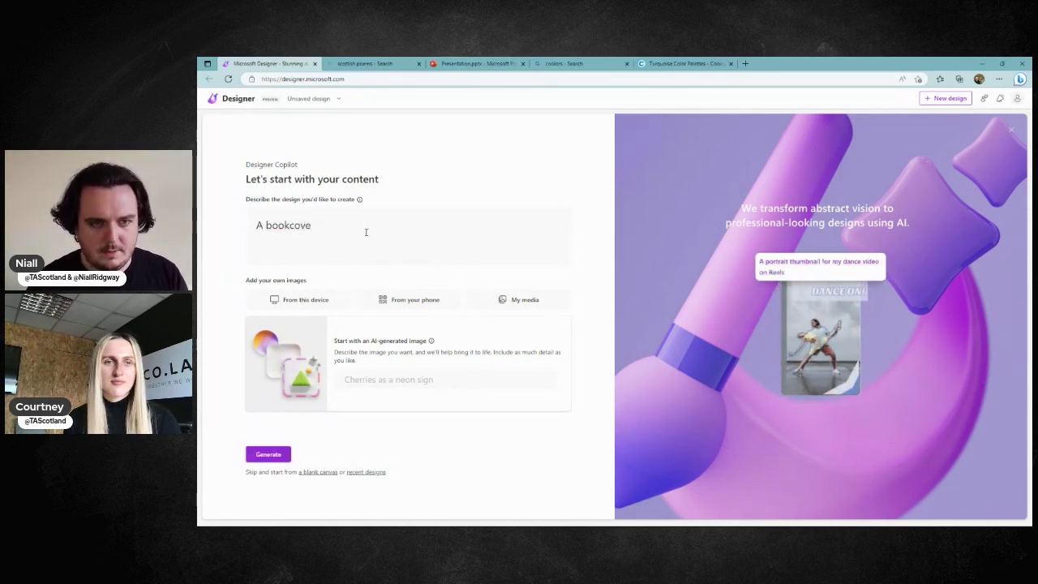
{"action": "type", "text": "cover"}
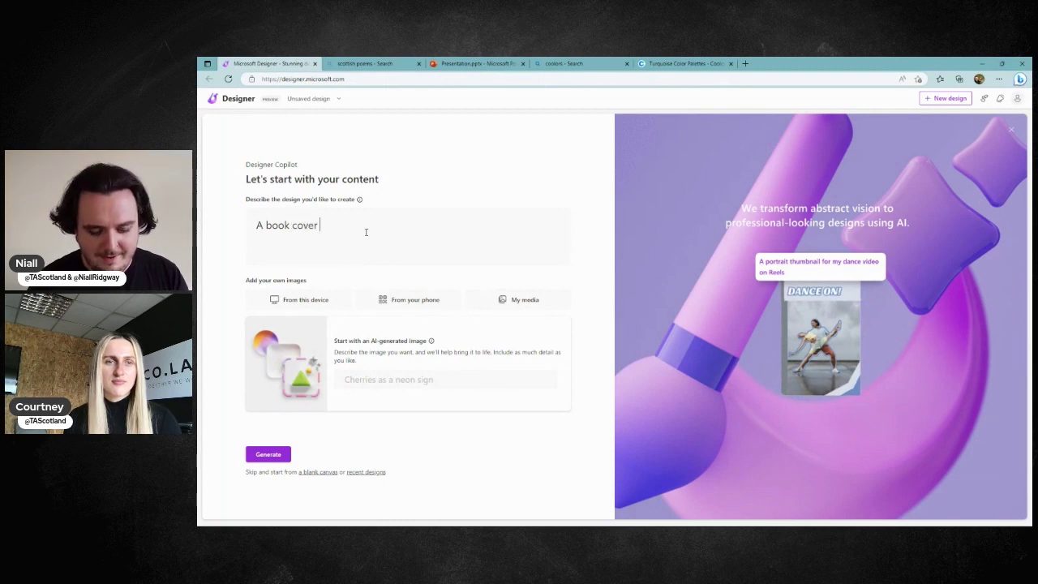
{"action": "type", "text": " for a story ab"}
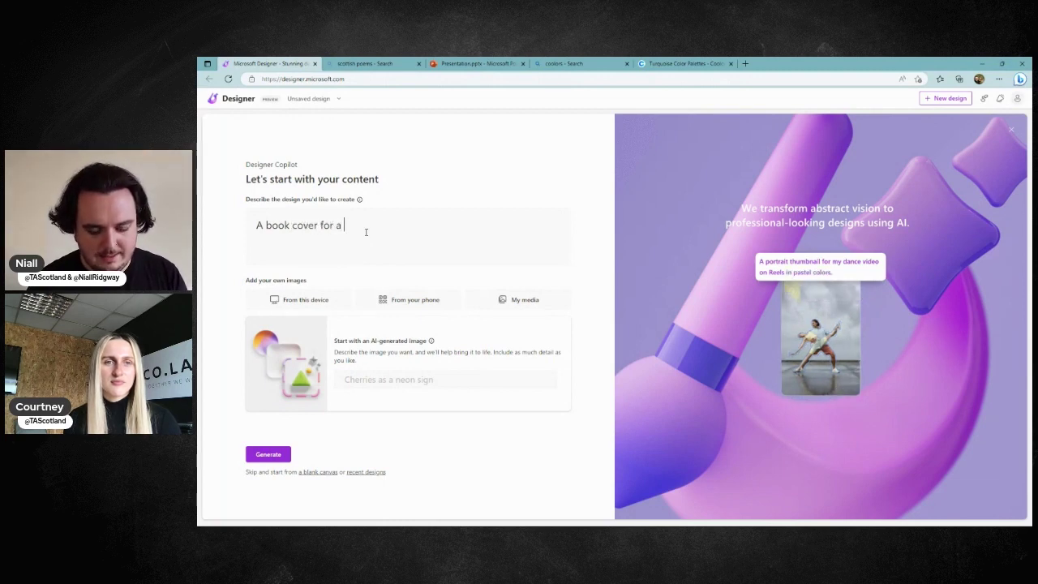
{"action": "type", "text": "out "}
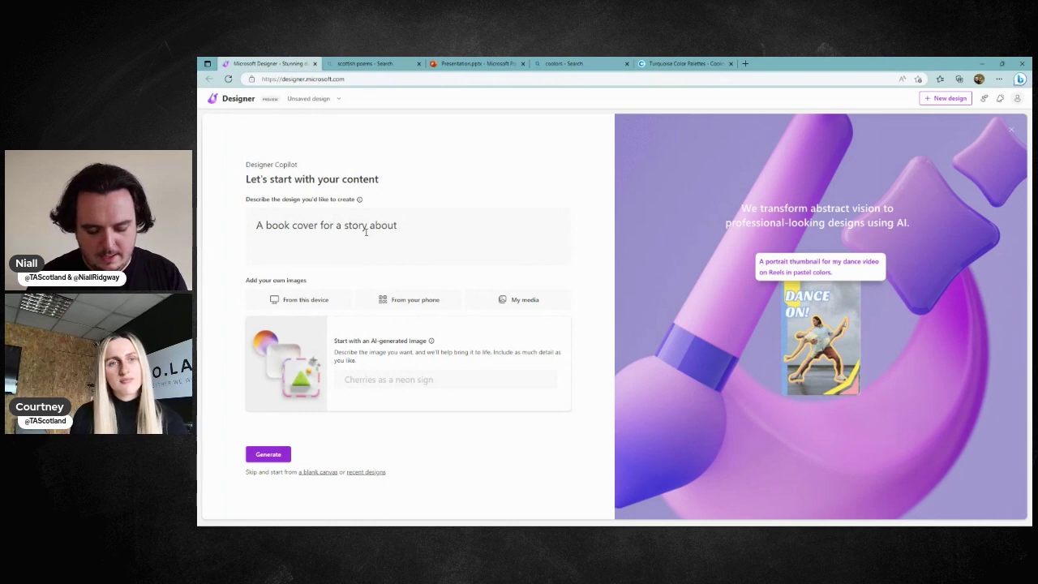
{"action": "type", "text": "dragons and gold"}
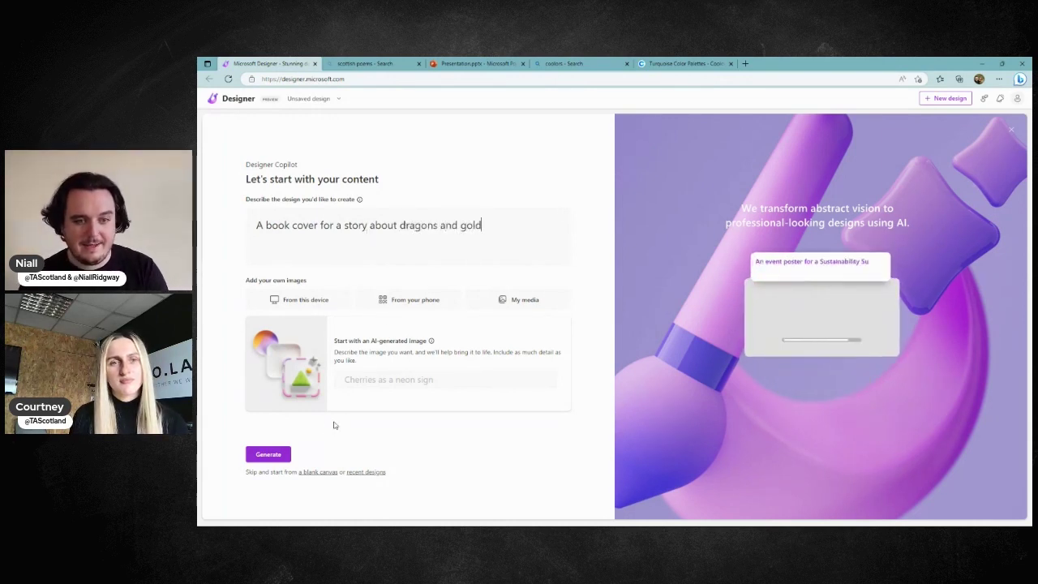
{"action": "left_click", "coordinate": [268, 454]}
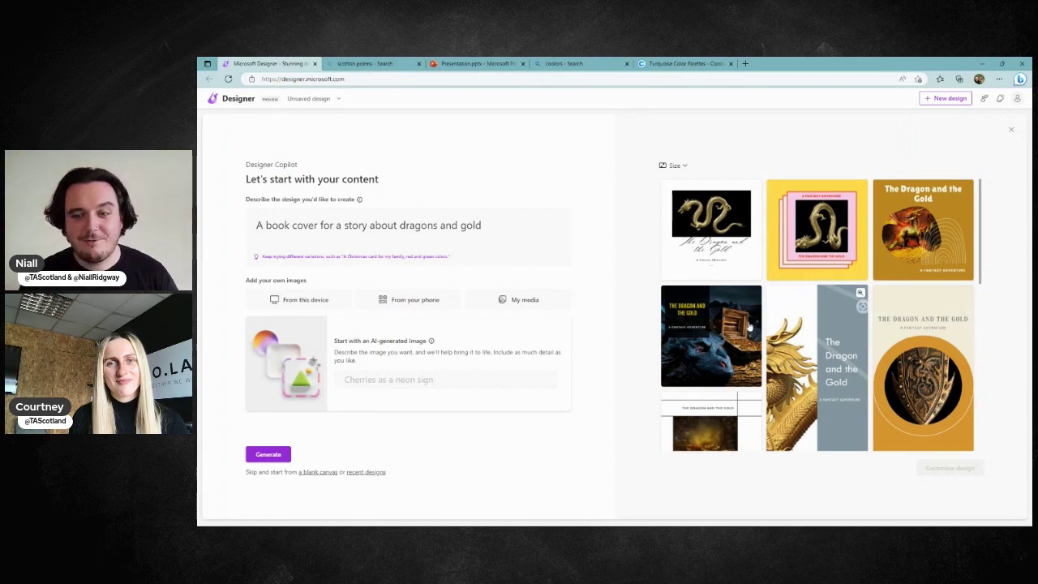
- Browse the generated covers, choose the blue dragon with the treasure chest and open it for customizing
{"action": "scroll", "coordinate": [859, 349], "scroll_direction": "down", "scroll_amount": 2}
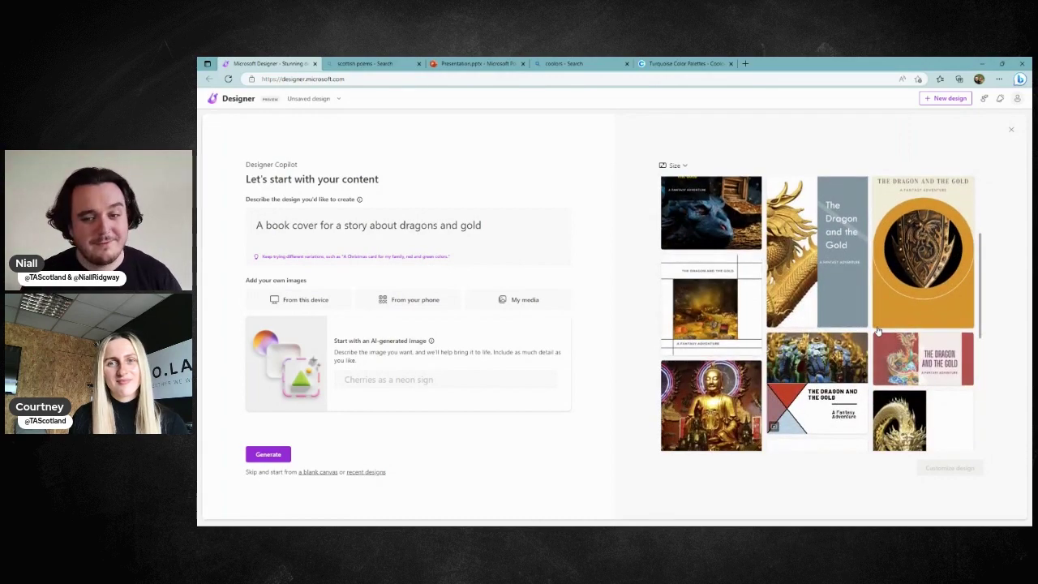
{"action": "scroll", "coordinate": [877, 322], "scroll_direction": "down", "scroll_amount": 1}
{"action": "scroll", "coordinate": [770, 349], "scroll_direction": "up", "scroll_amount": 4}
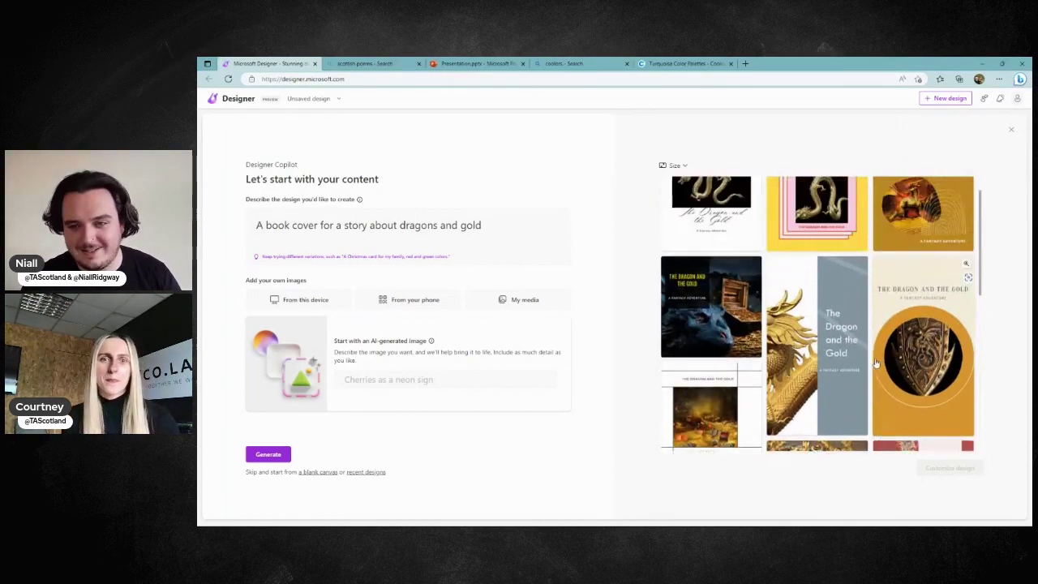
{"action": "left_click", "coordinate": [718, 357]}
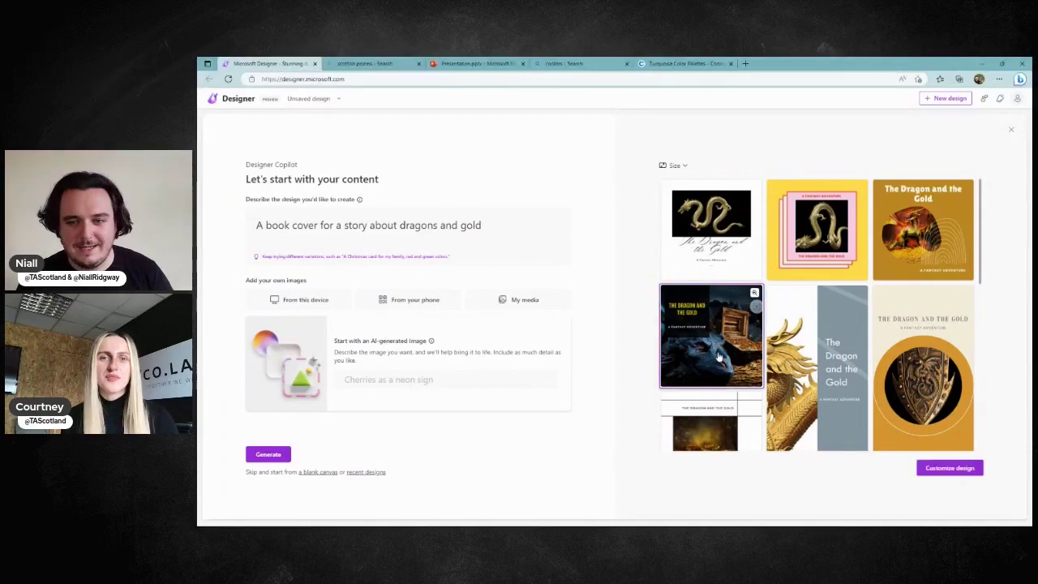
{"action": "left_click", "coordinate": [945, 468]}
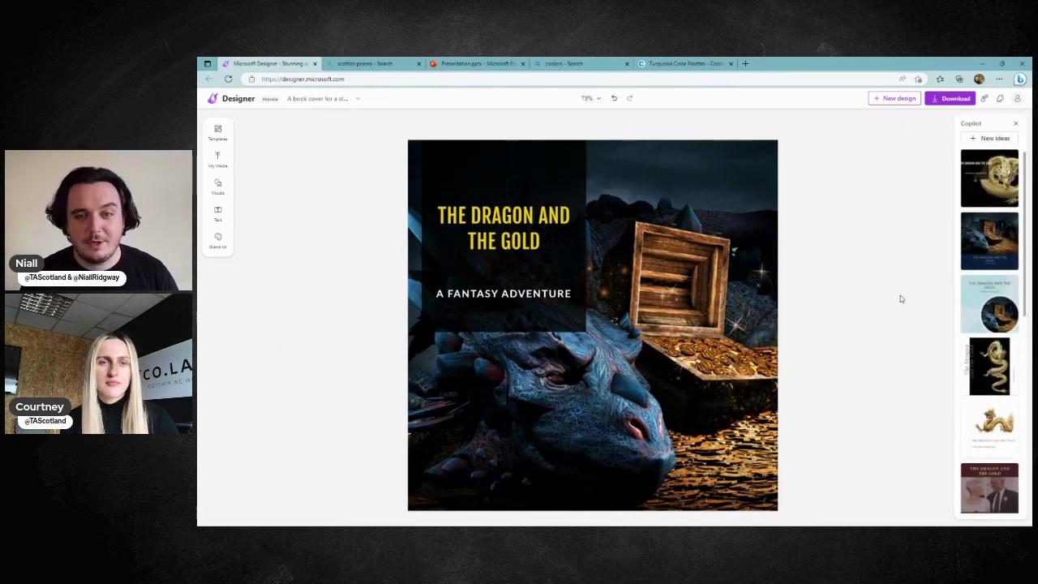
- Examine the dragon cover's title text, the image's effects and filters, and the available text styles
{"action": "left_click", "coordinate": [531, 251]}
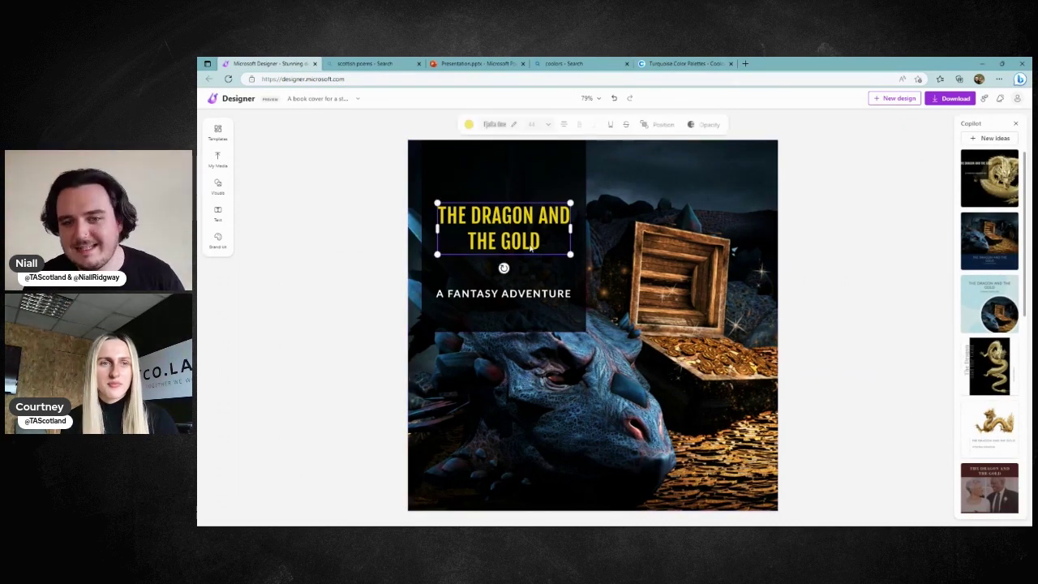
{"action": "left_click", "coordinate": [654, 391]}
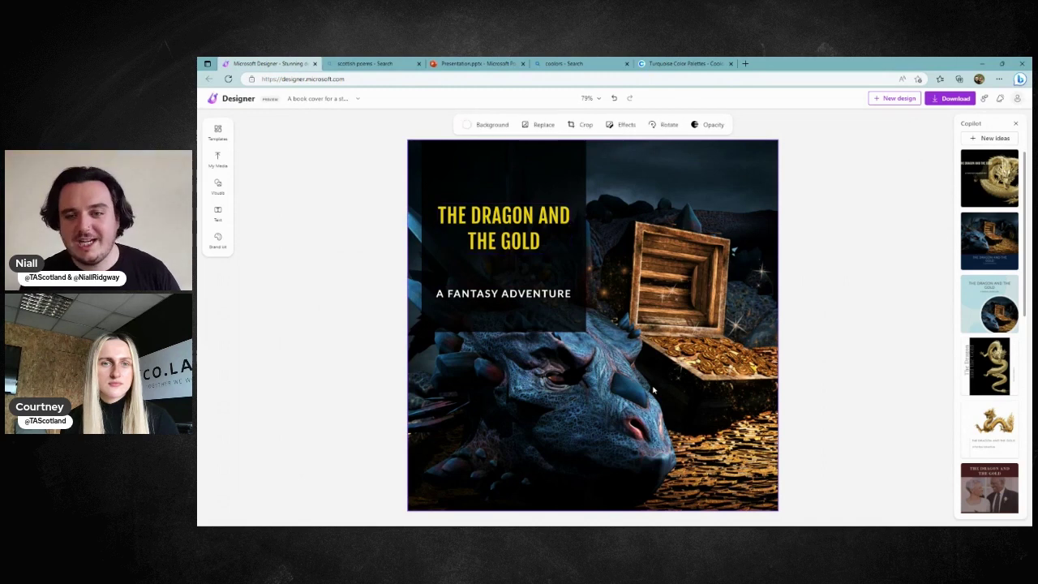
{"action": "left_click", "coordinate": [626, 124]}
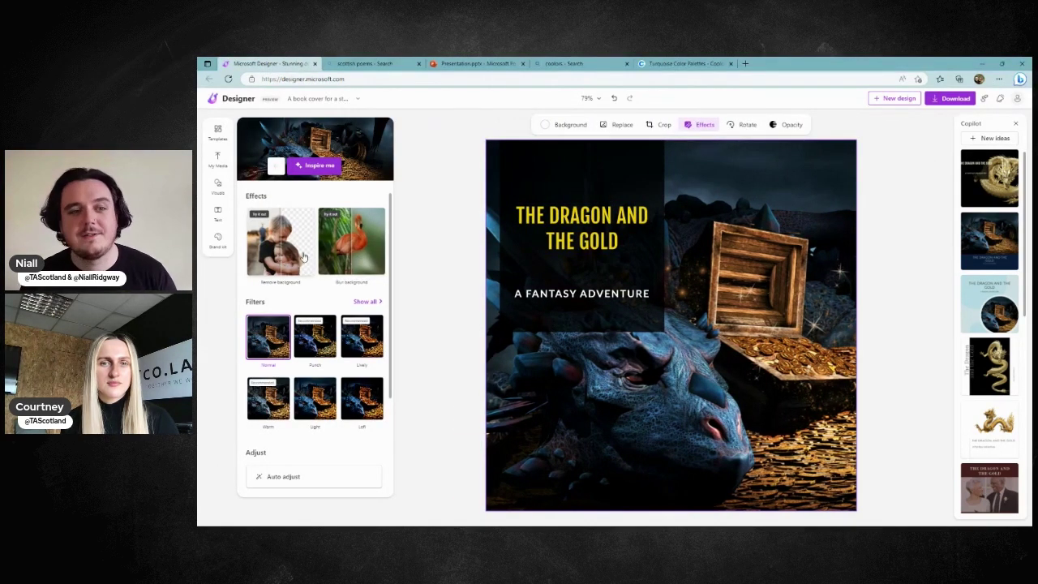
{"action": "left_click", "coordinate": [889, 228]}
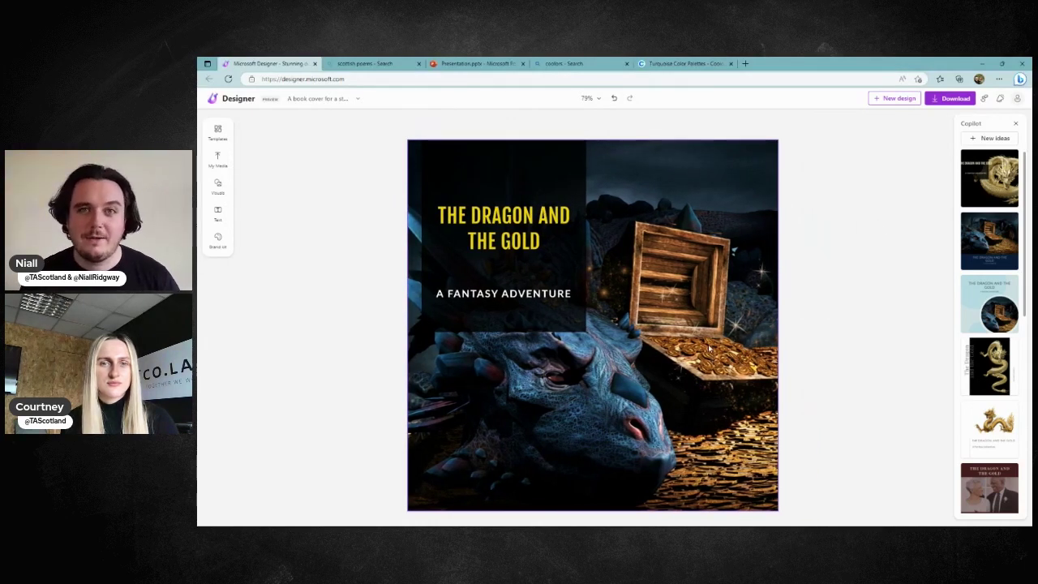
{"action": "left_click", "coordinate": [217, 211]}
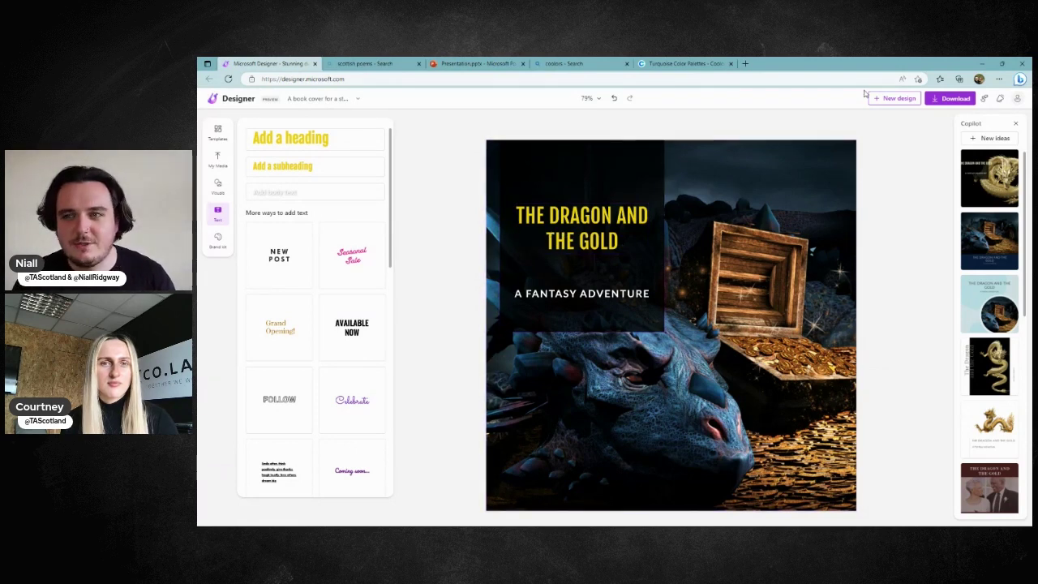
- Start another new design, look at the examples for AI-generated images and return to the start page
{"action": "left_click", "coordinate": [894, 100]}
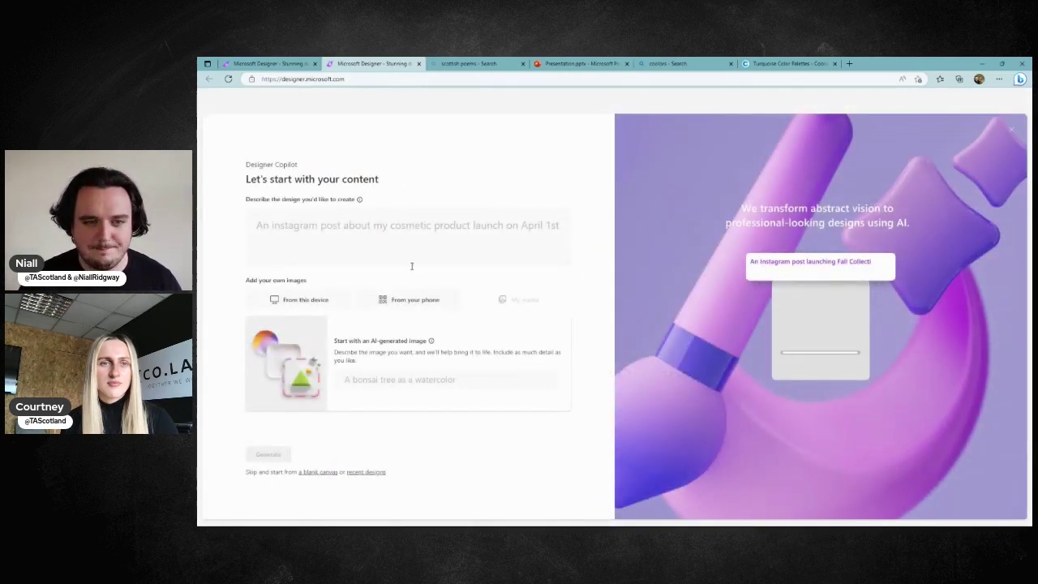
{"action": "left_click", "coordinate": [437, 384]}
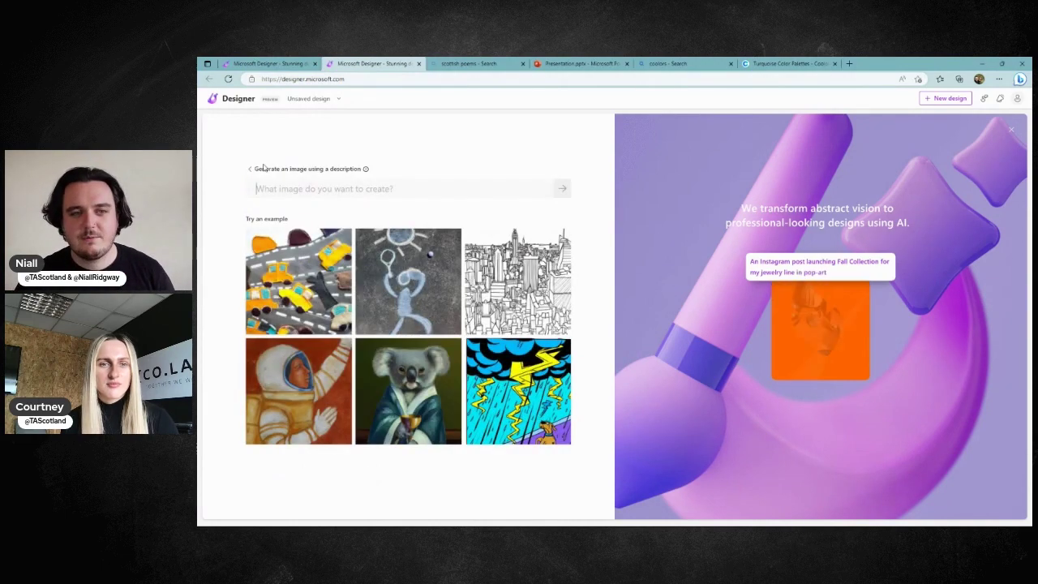
{"action": "left_click", "coordinate": [253, 169]}
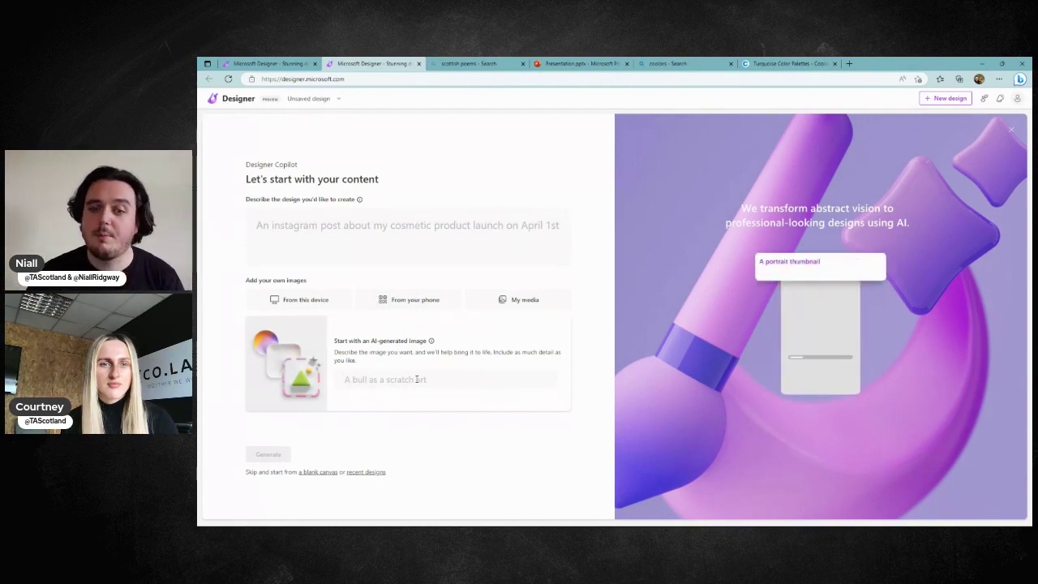
- Generate AI images from the description "A lemon falling out of an airplane"
{"action": "left_click", "coordinate": [417, 380]}
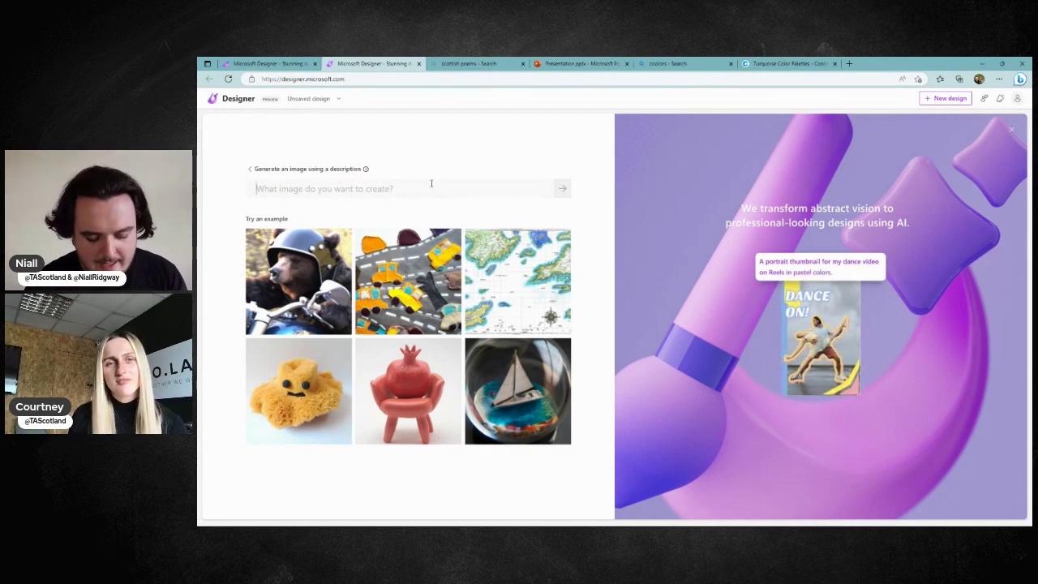
{"action": "type", "text": "A l"}
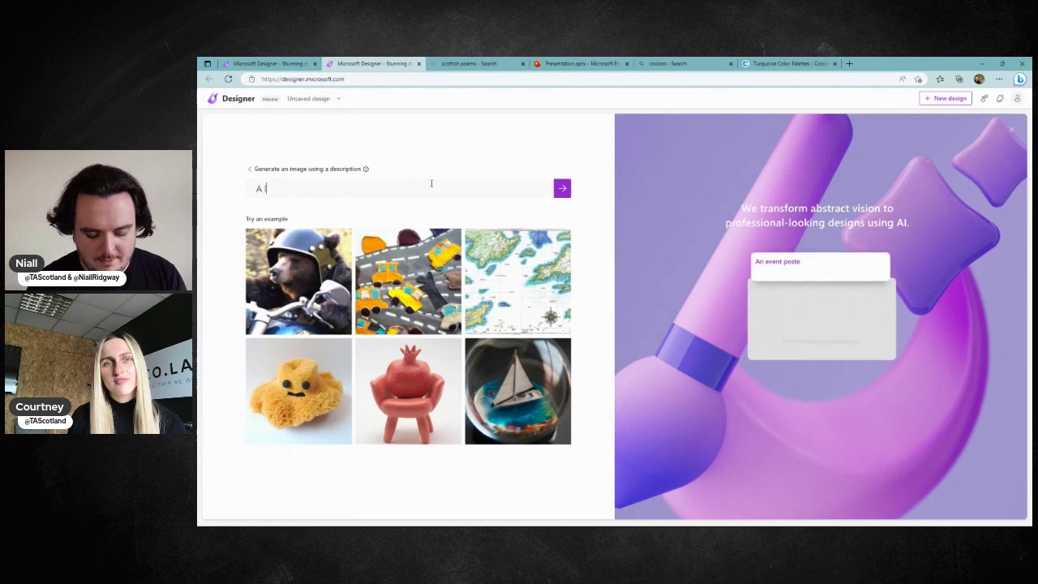
{"action": "type", "text": "emon "}
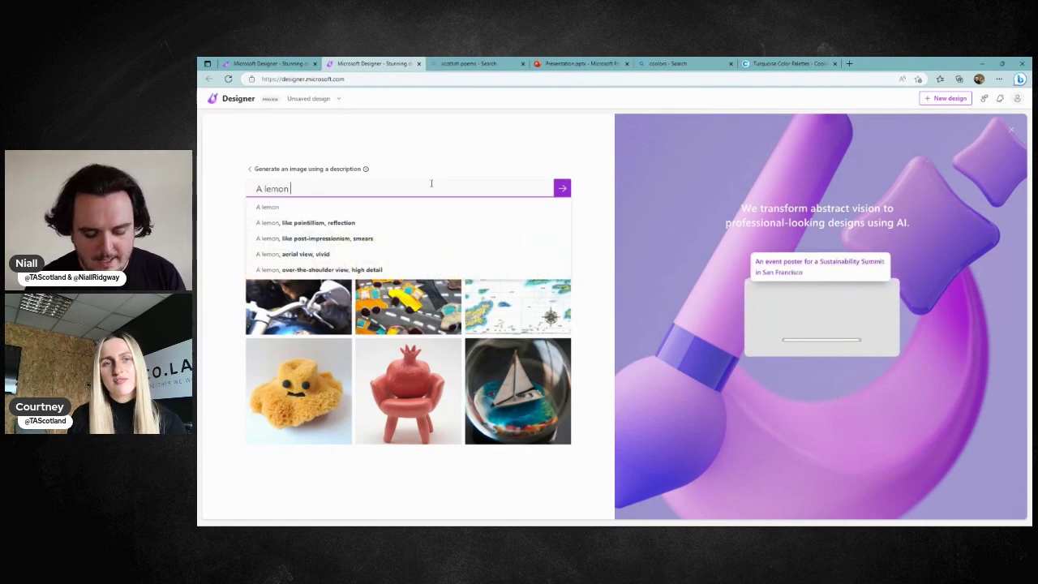
{"action": "type", "text": "falling out of an"}
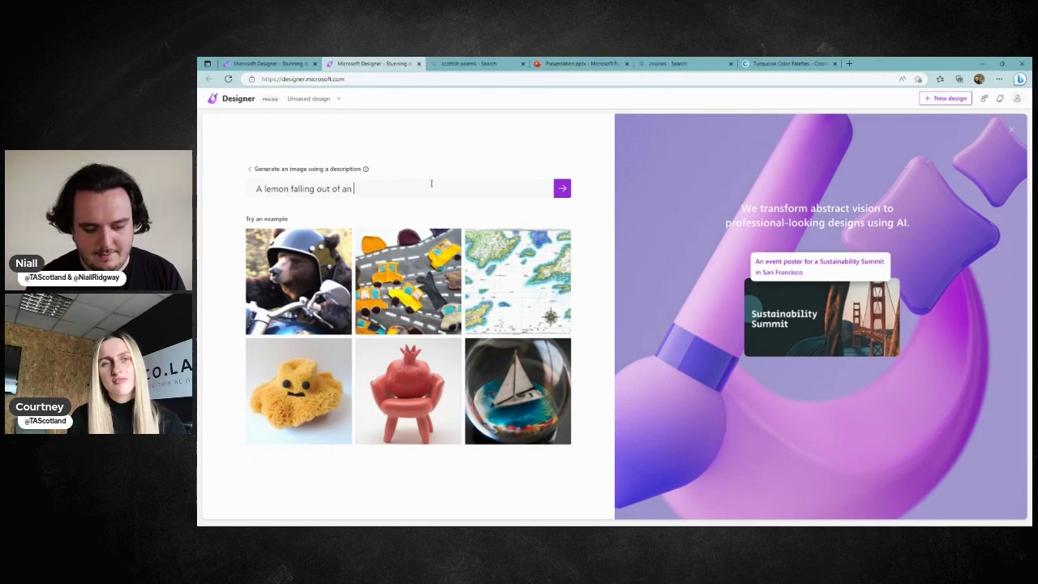
{"action": "type", "text": " airplane"}
{"action": "key", "text": "Return"}
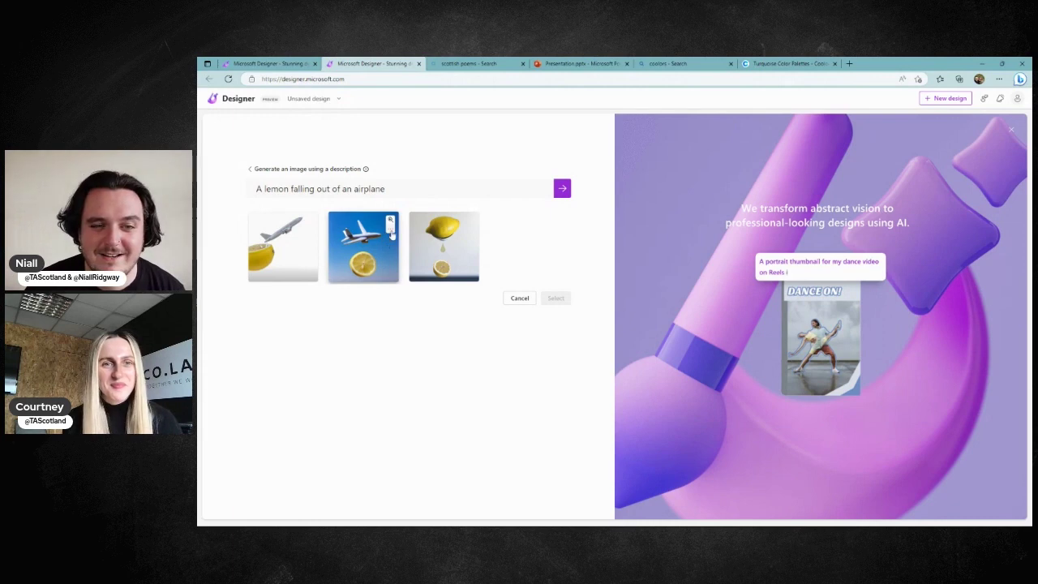
- Use the generated image of the airplane above a lemon slice, skip the canvas size choice and open the media library
{"action": "left_click", "coordinate": [388, 252]}
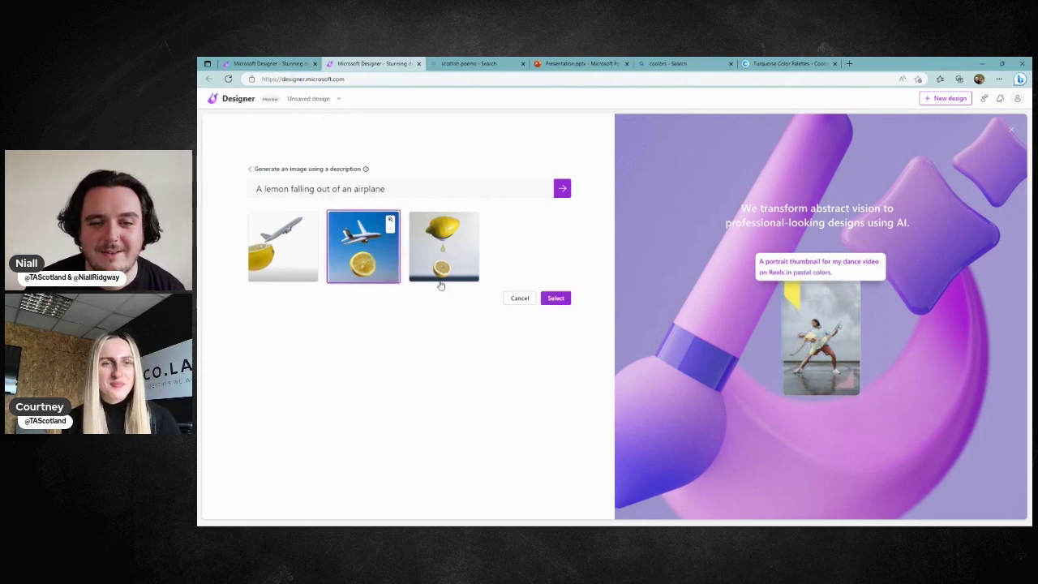
{"action": "left_click", "coordinate": [554, 300]}
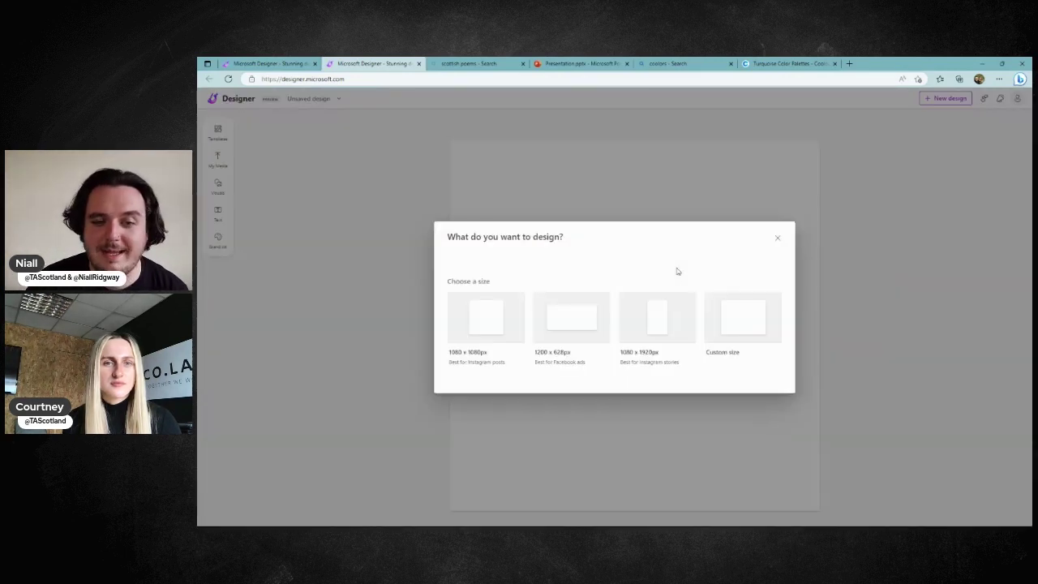
{"action": "left_click", "coordinate": [786, 285]}
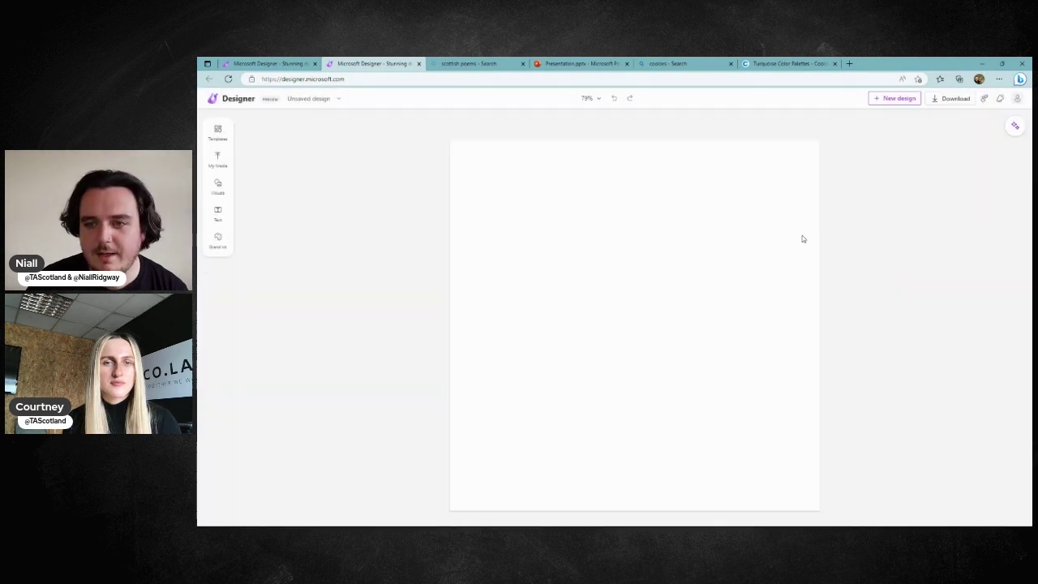
{"action": "left_click", "coordinate": [216, 164]}
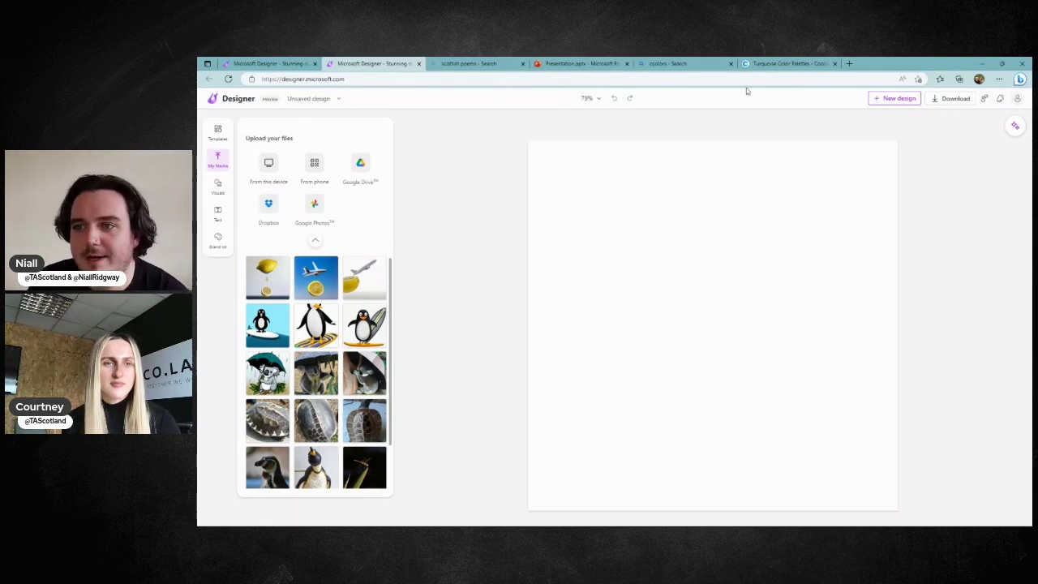
- Close and reopen the second Designer tab to get a fresh start page, and close the dragon cover's tab
{"action": "left_click", "coordinate": [419, 63]}
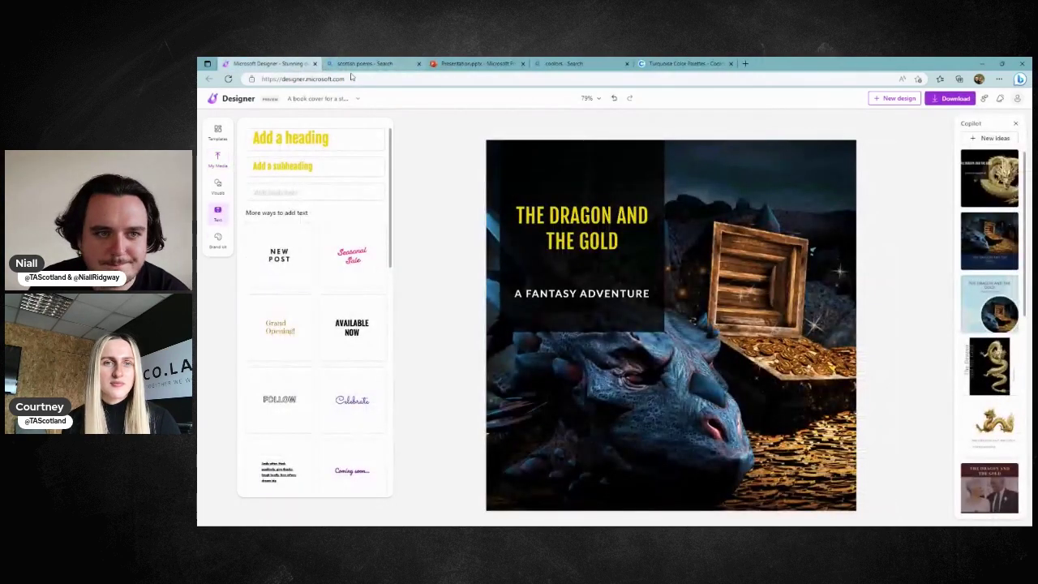
{"action": "key", "text": "ctrl+shift+t"}
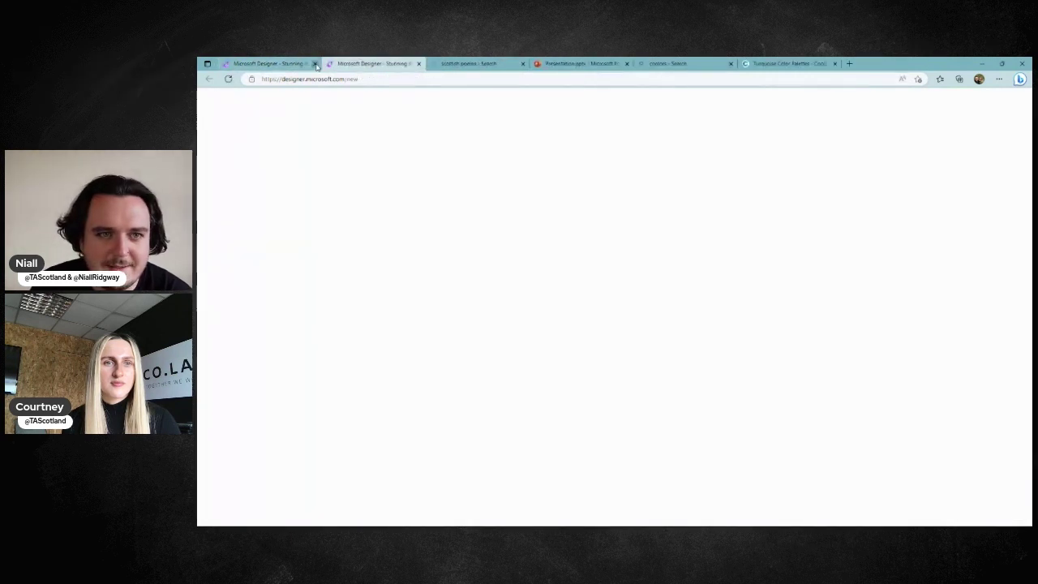
{"action": "left_click", "coordinate": [315, 63]}
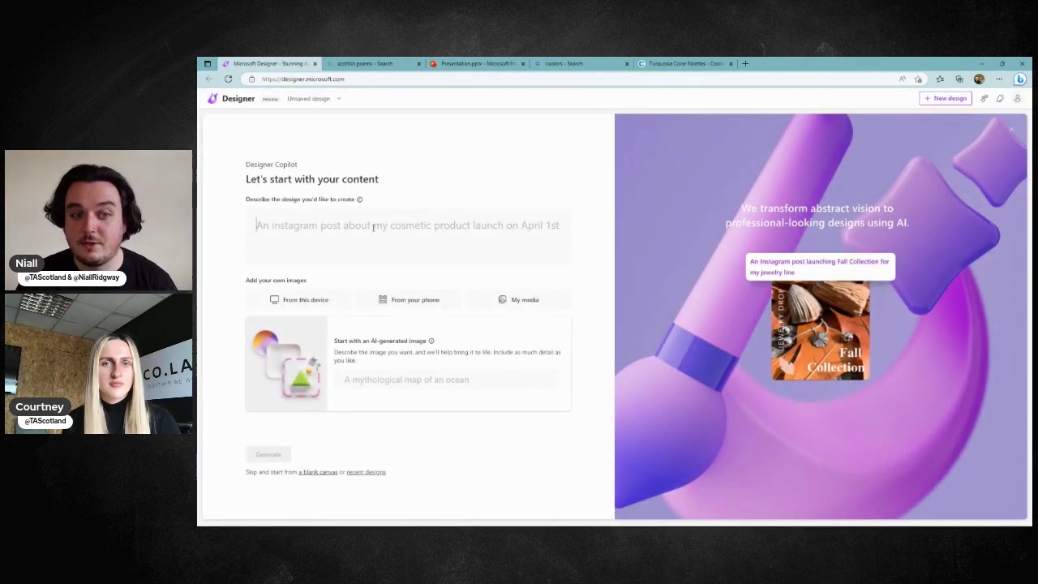
- Generate design ideas from the description "A video about dogs"
{"action": "type", "text": "A "}
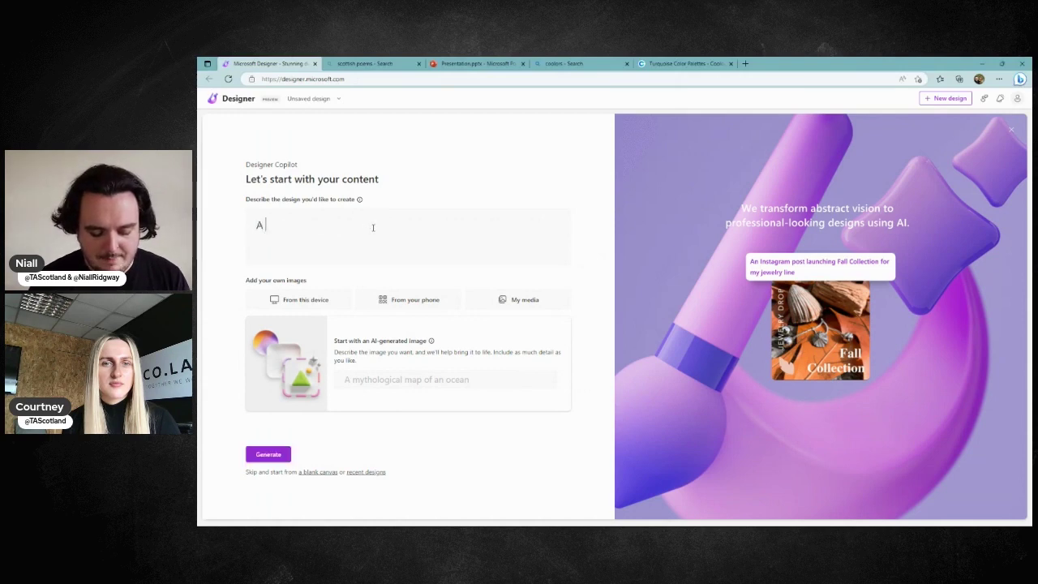
{"action": "type", "text": "video about dogs"}
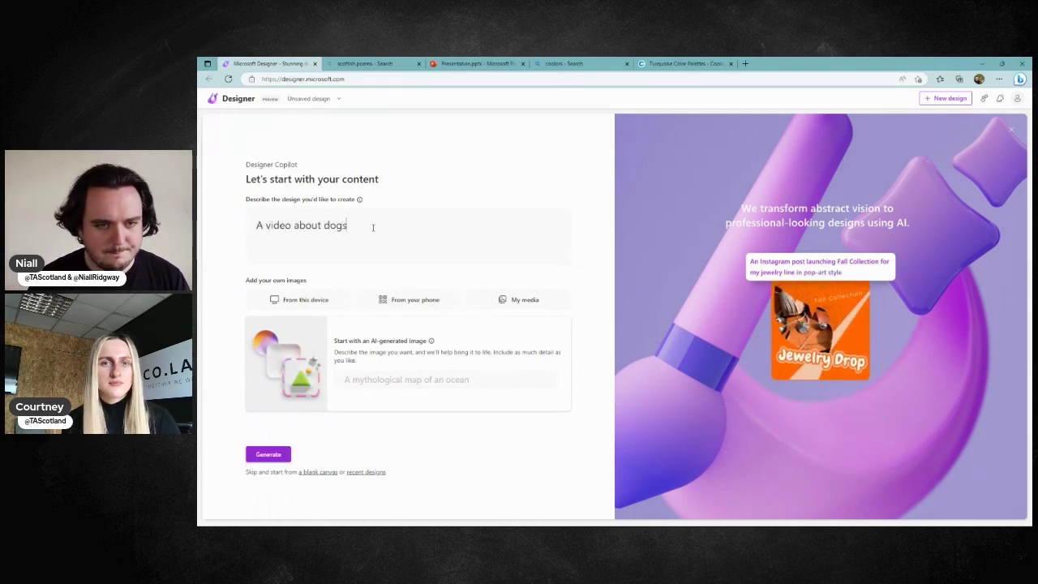
{"action": "left_click", "coordinate": [273, 455]}
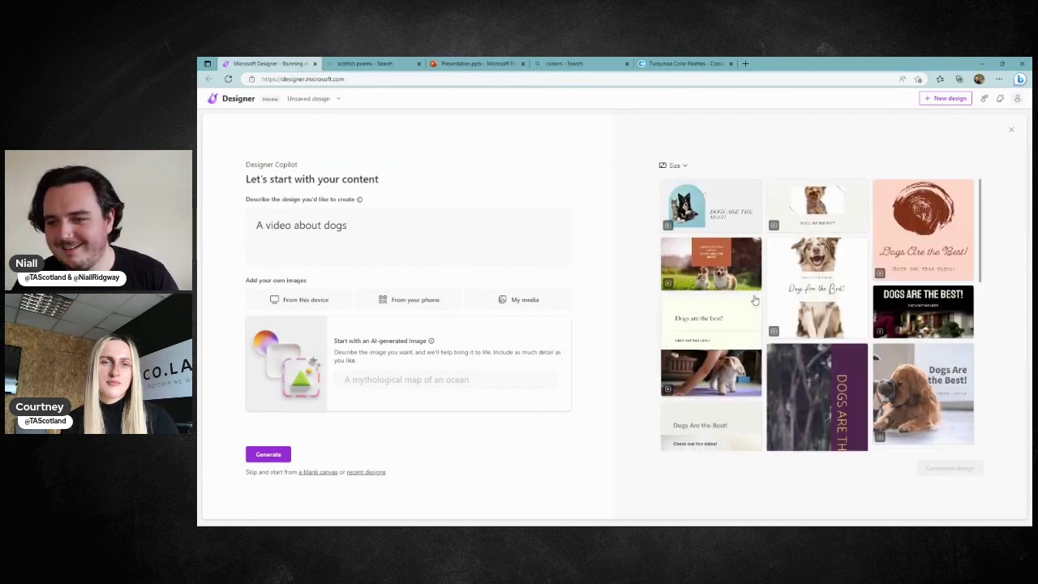
- Browse the generated dog designs and open the portrait one with the white puppy in an orange circle for customizing
{"action": "scroll", "coordinate": [834, 345], "scroll_direction": "down", "scroll_amount": 2}
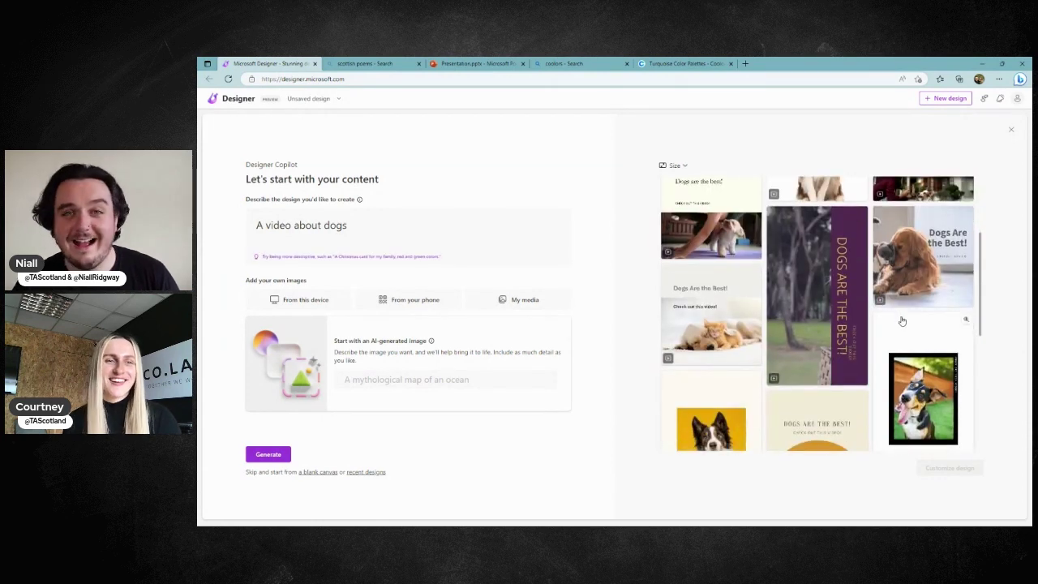
{"action": "scroll", "coordinate": [905, 323], "scroll_direction": "down", "scroll_amount": 2}
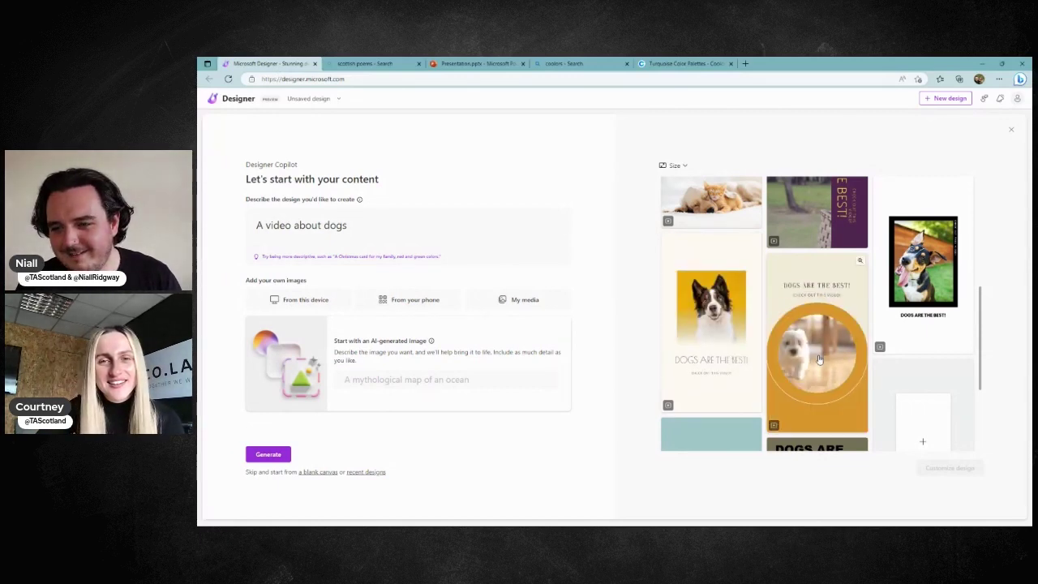
{"action": "left_click", "coordinate": [819, 359]}
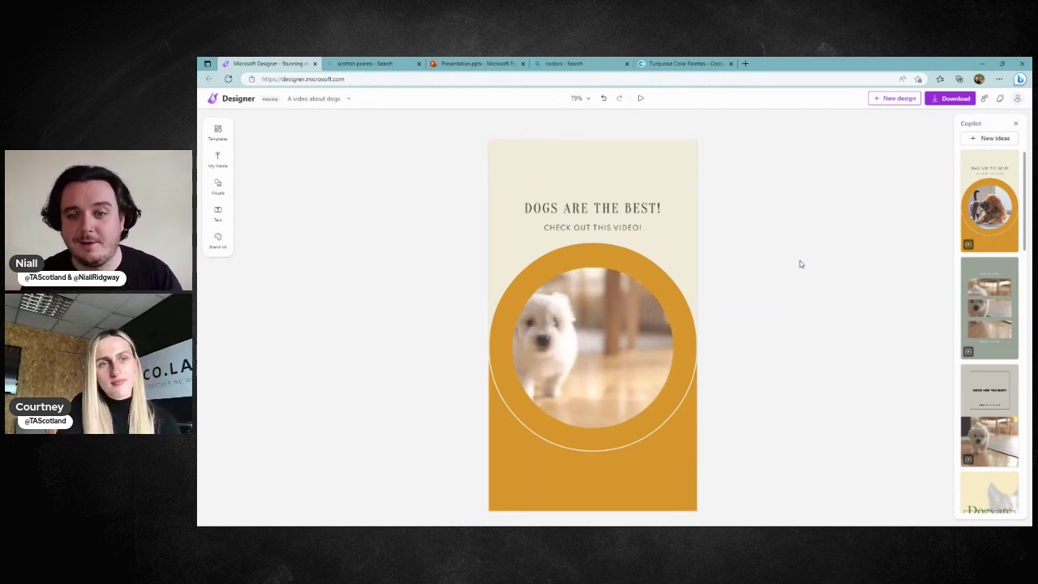
- Recolor the orange block in the design's lower half to dark grey using the suggested colors
{"action": "left_click", "coordinate": [651, 229]}
{"action": "left_click", "coordinate": [546, 125]}
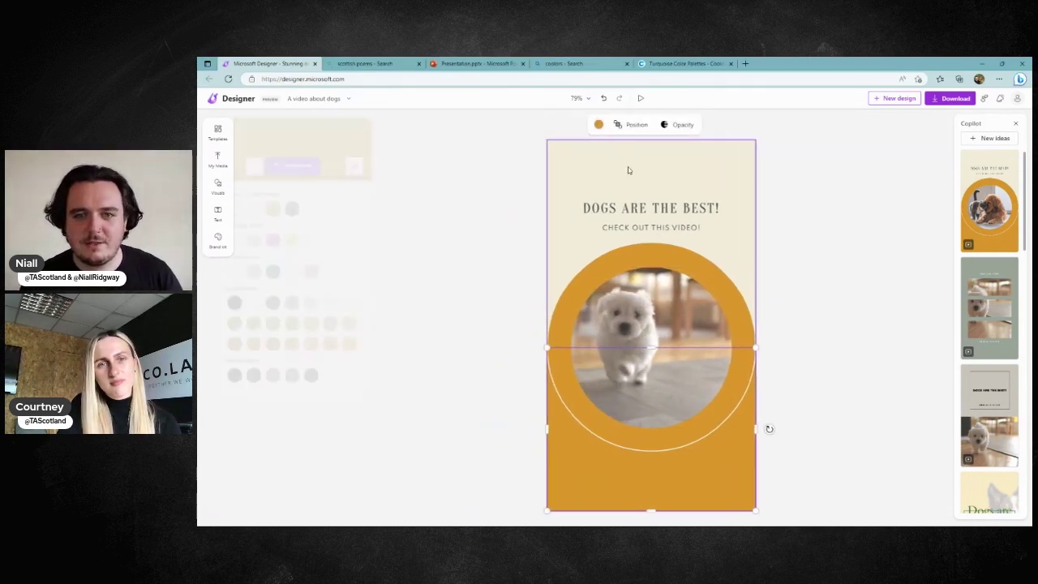
{"action": "left_click", "coordinate": [321, 166]}
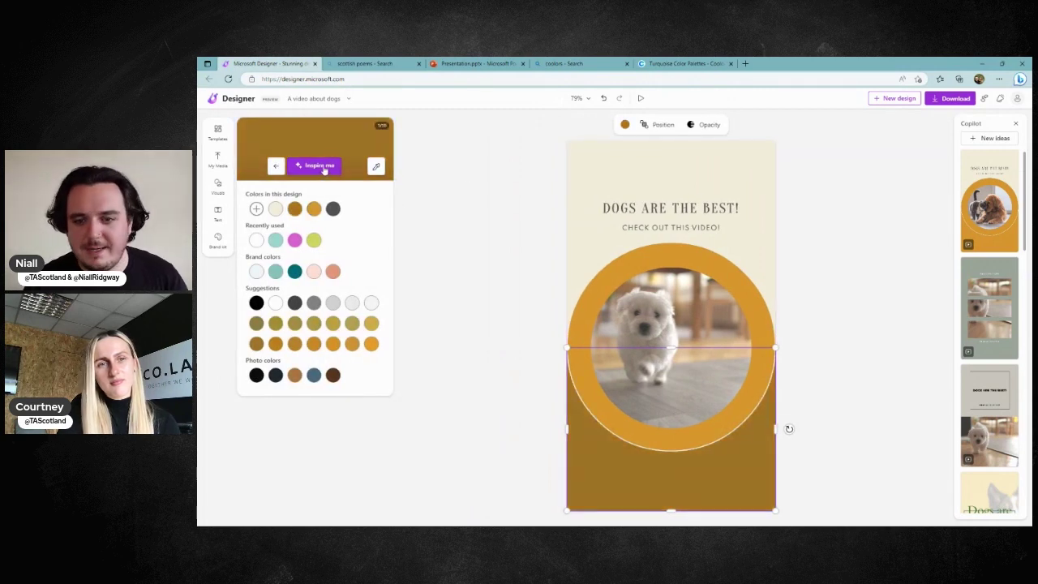
{"action": "left_click", "coordinate": [321, 166]}
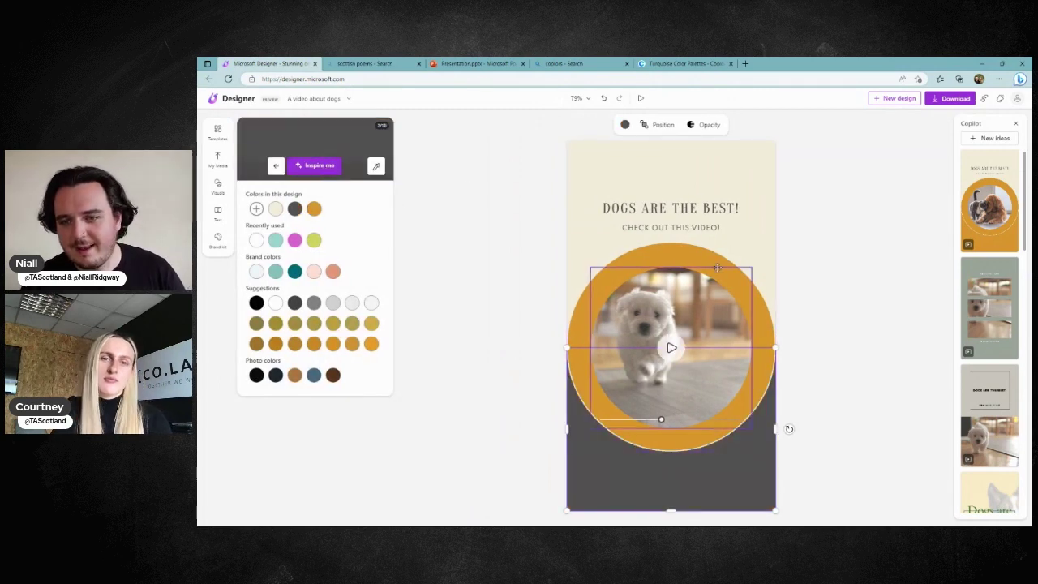
{"action": "left_click", "coordinate": [827, 273]}
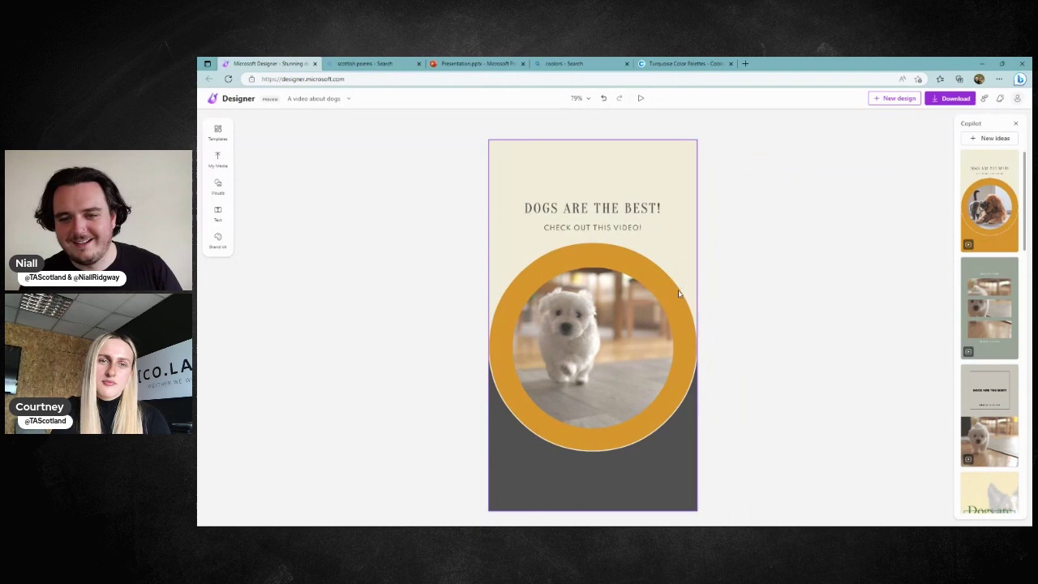
- Try several suggested background colors, and set the background to a greyish beige sampled from the puppy video with the eyedropper
{"action": "left_click", "coordinate": [673, 231]}
{"action": "left_click", "coordinate": [572, 124]}
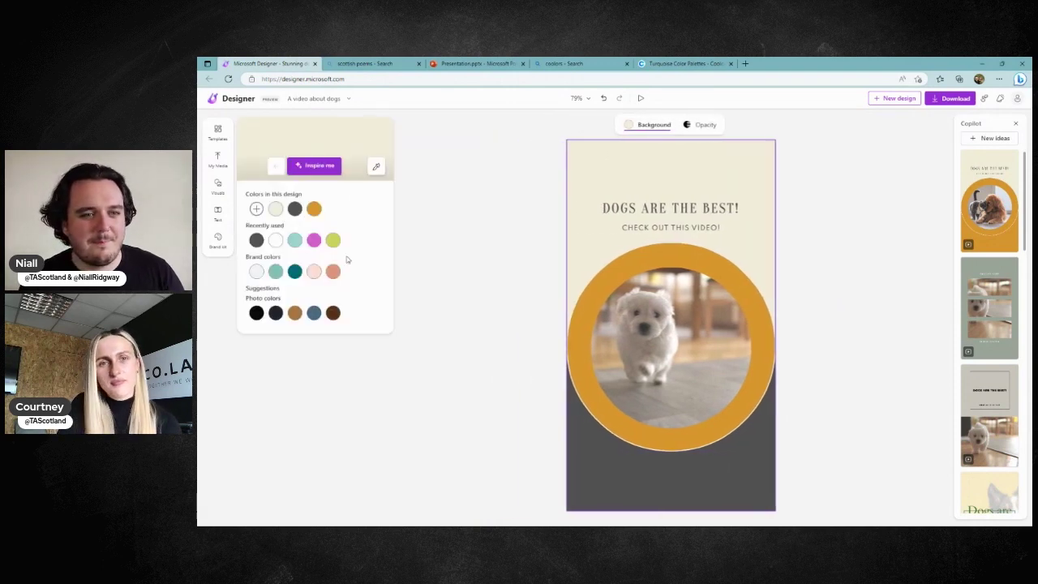
{"action": "left_click", "coordinate": [320, 165]}
{"action": "left_click", "coordinate": [320, 165]}
{"action": "left_click", "coordinate": [321, 165]}
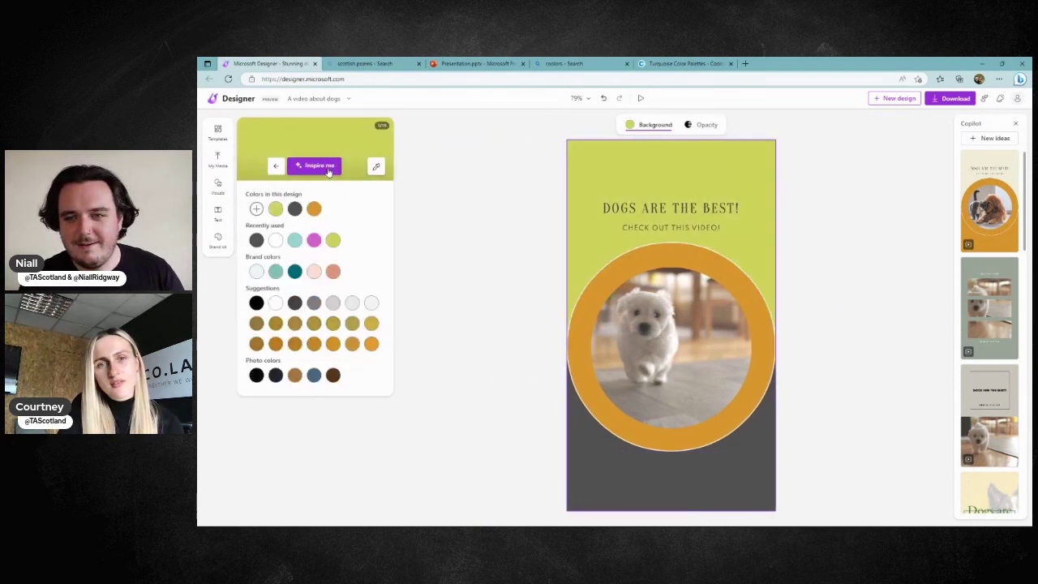
{"action": "left_click", "coordinate": [321, 165]}
{"action": "left_click", "coordinate": [329, 170]}
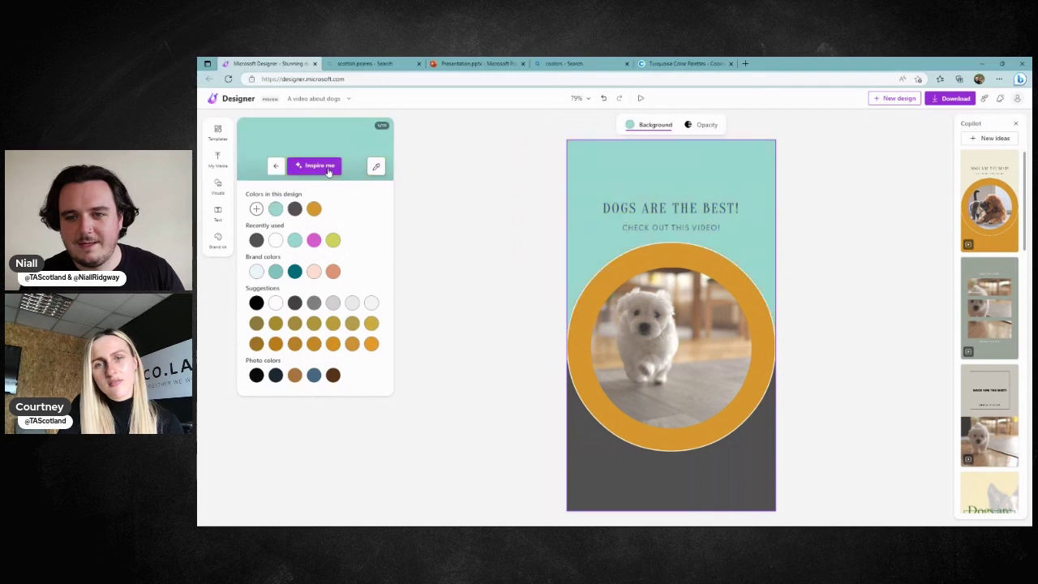
{"action": "left_click", "coordinate": [328, 170]}
{"action": "left_click", "coordinate": [328, 170]}
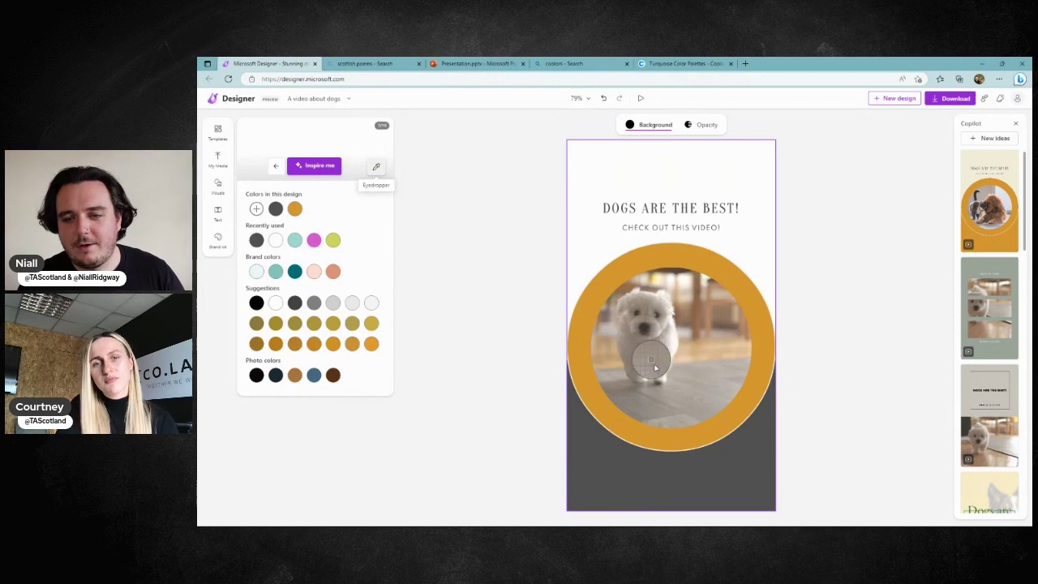
{"action": "left_click", "coordinate": [702, 378]}
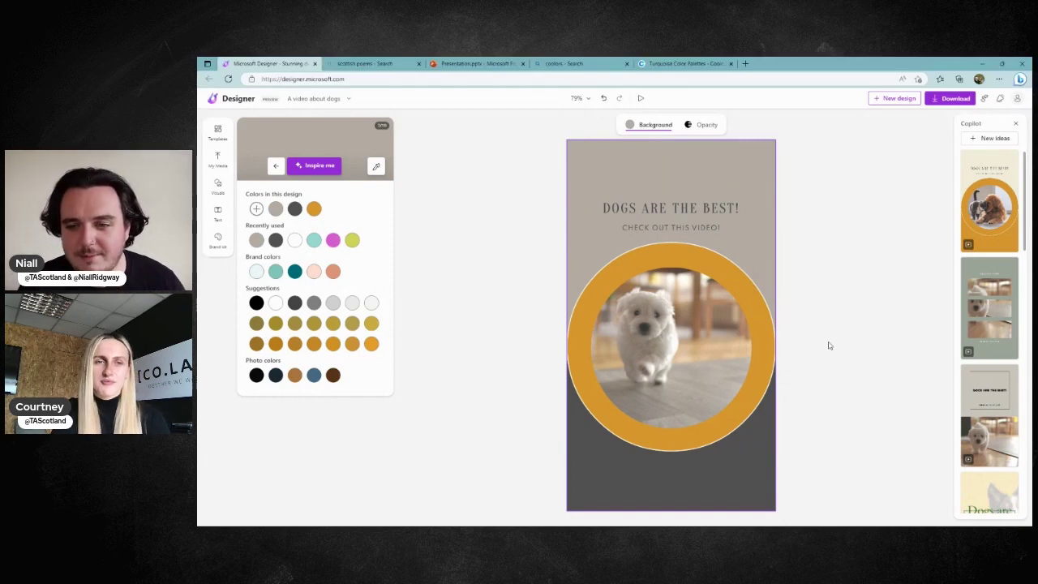
- Preview the puppy video inside the orange circle
{"action": "mouse_move", "coordinate": [740, 283]}
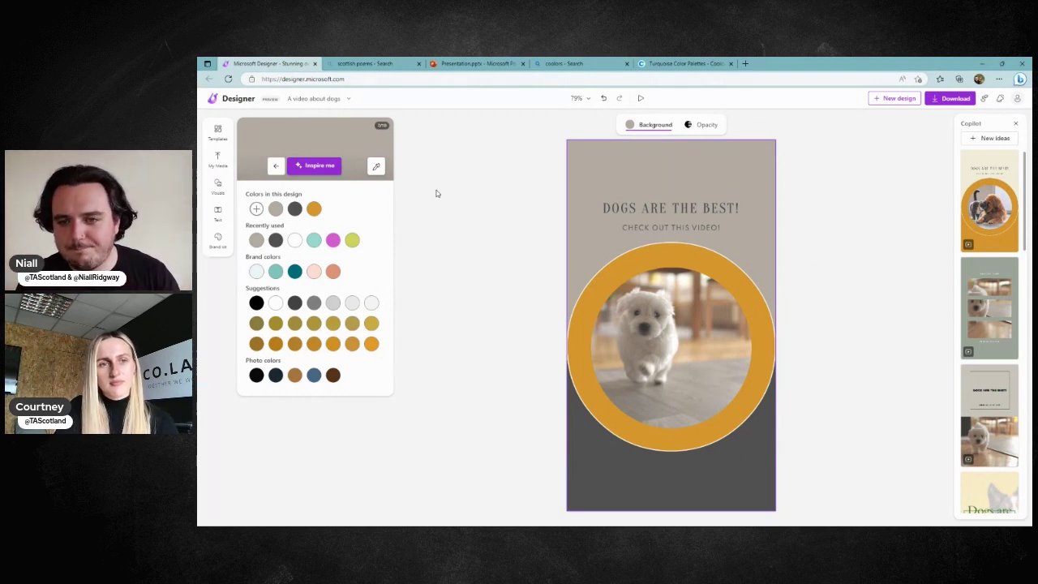
{"action": "left_click", "coordinate": [852, 202]}
{"action": "left_click", "coordinate": [593, 348]}
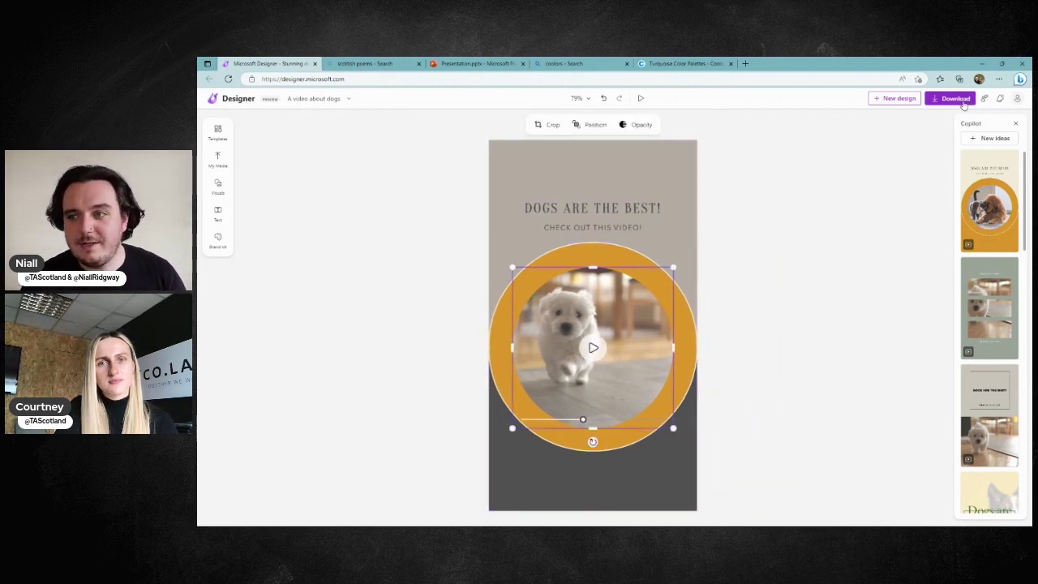
{"action": "left_click", "coordinate": [956, 99]}
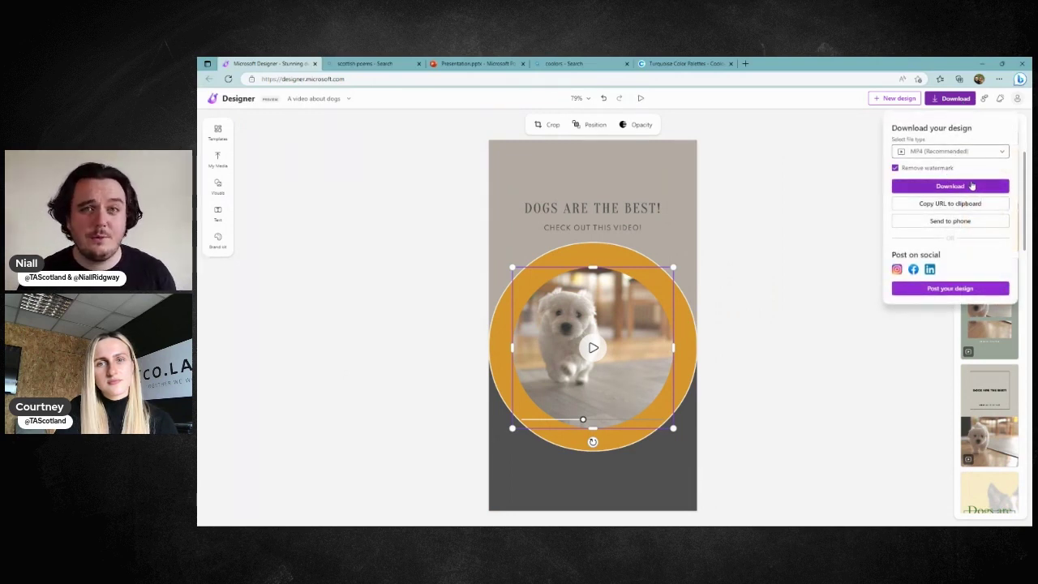
{"action": "left_click", "coordinate": [992, 204]}
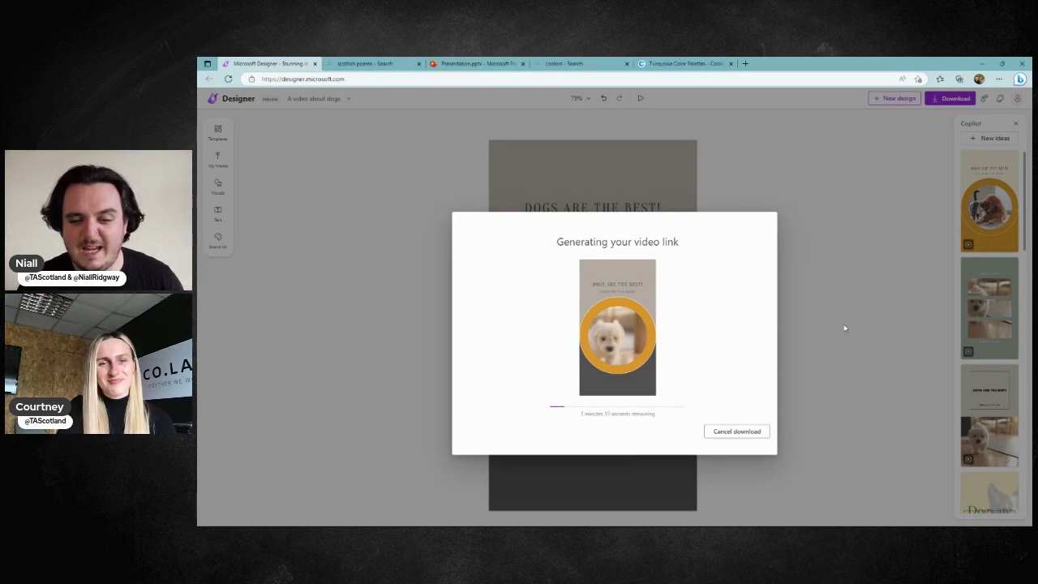
{"action": "left_click", "coordinate": [757, 438]}
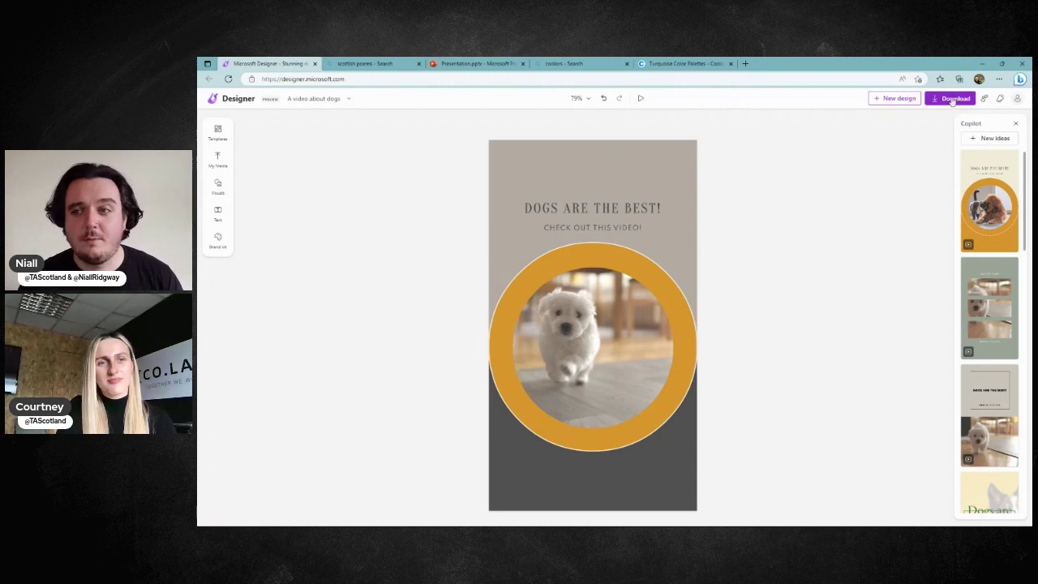
- Download the dog video design as an MP4
{"action": "left_click", "coordinate": [953, 102]}
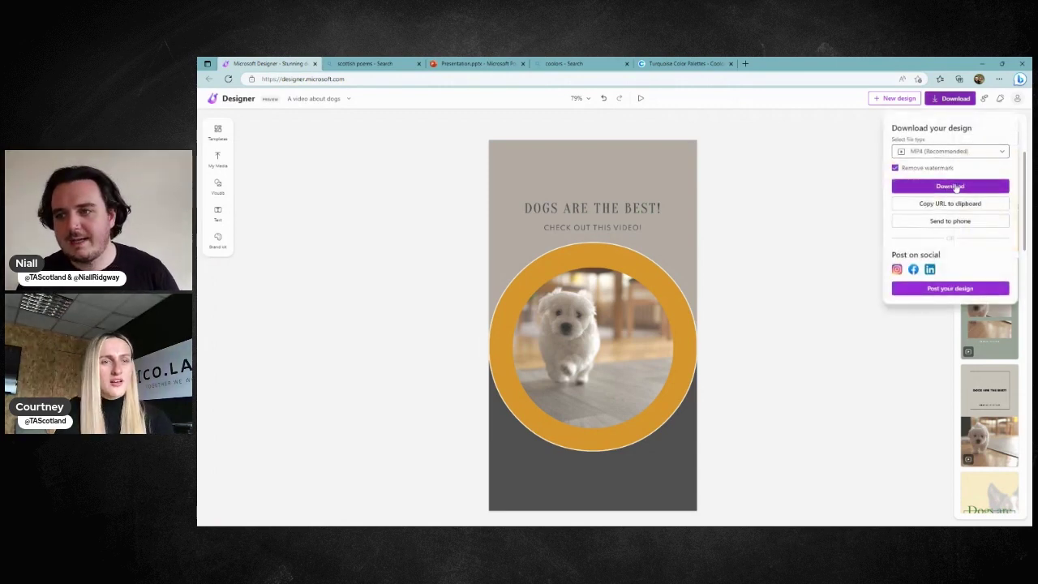
{"action": "left_click", "coordinate": [940, 186]}
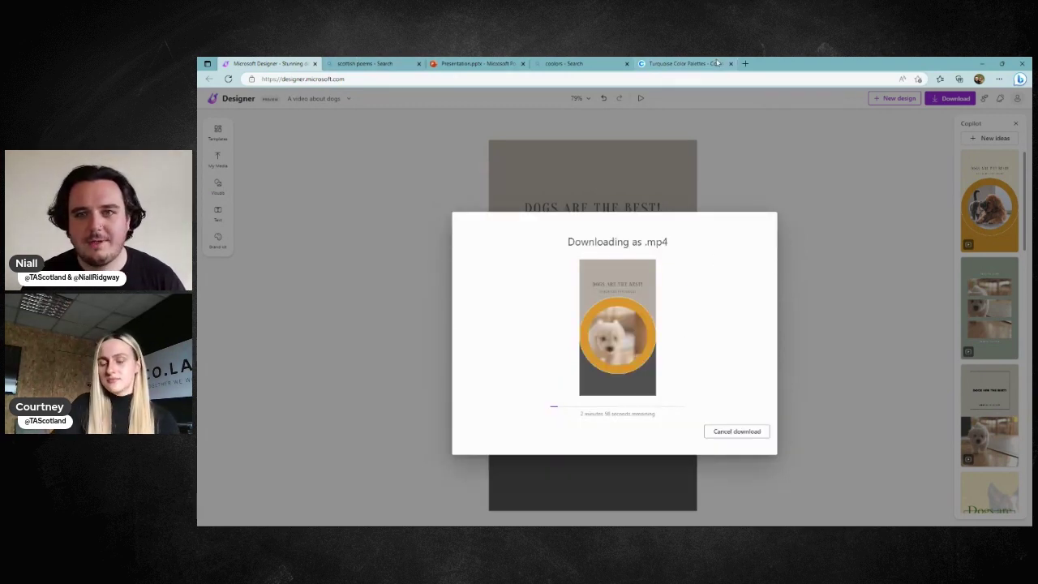
- Open another Microsoft Designer session in the browser and start a blank 1080 x 1080px design
{"action": "left_click", "coordinate": [577, 64]}
{"action": "left_click", "coordinate": [582, 78]}
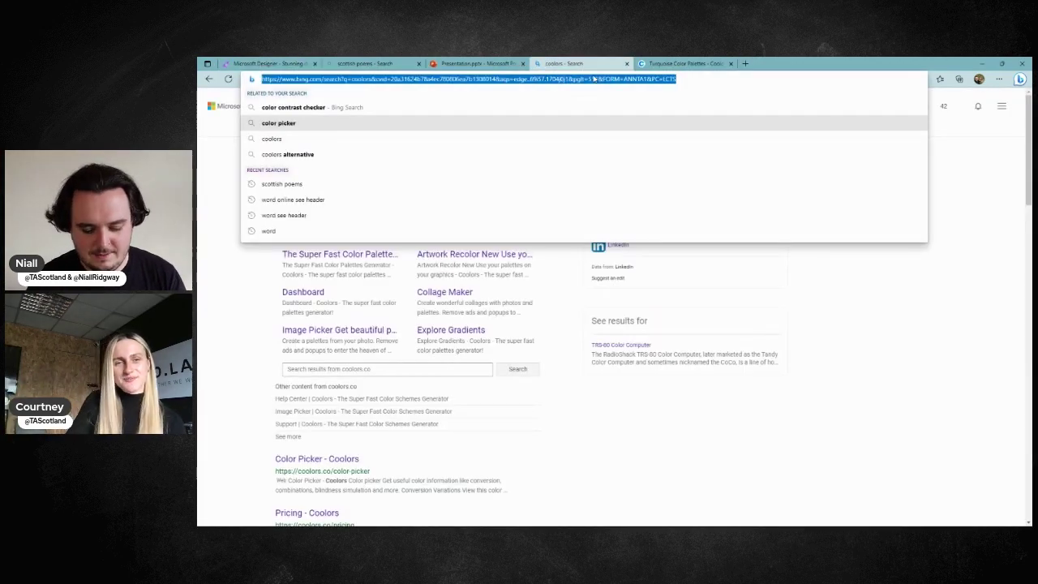
{"action": "type", "text": "micro"}
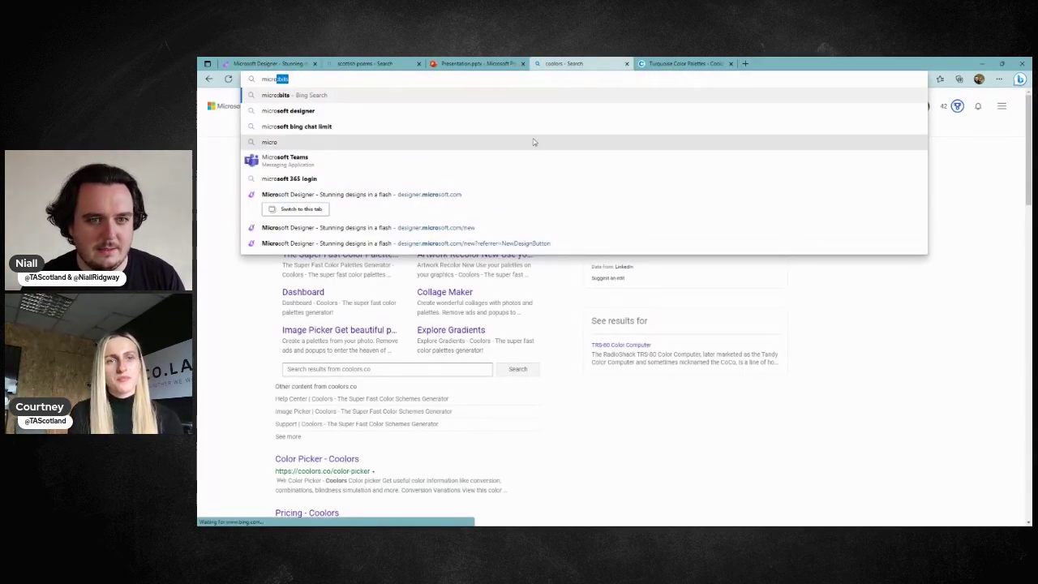
{"action": "left_click", "coordinate": [487, 195]}
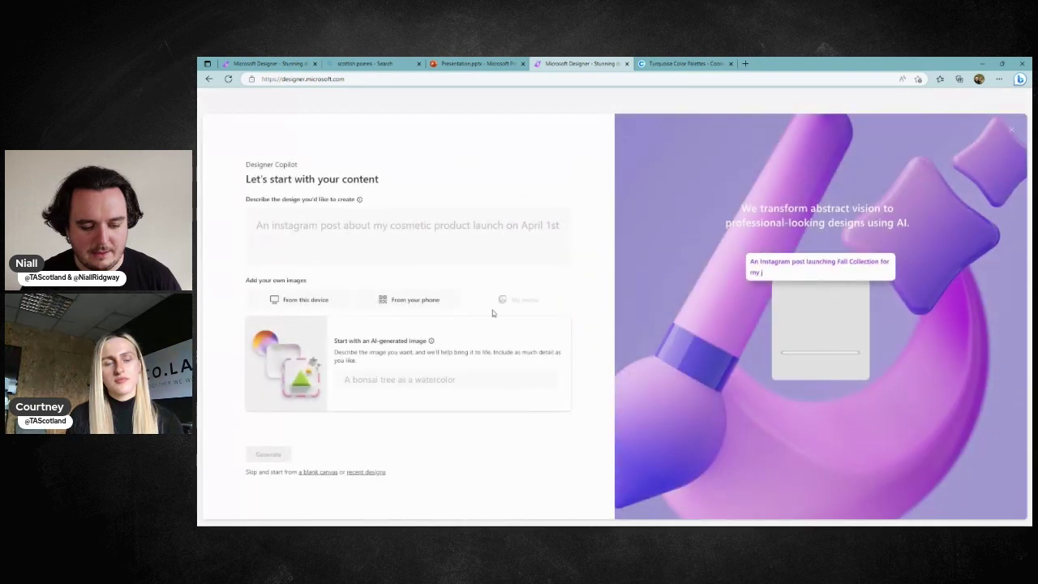
{"action": "left_click", "coordinate": [324, 472]}
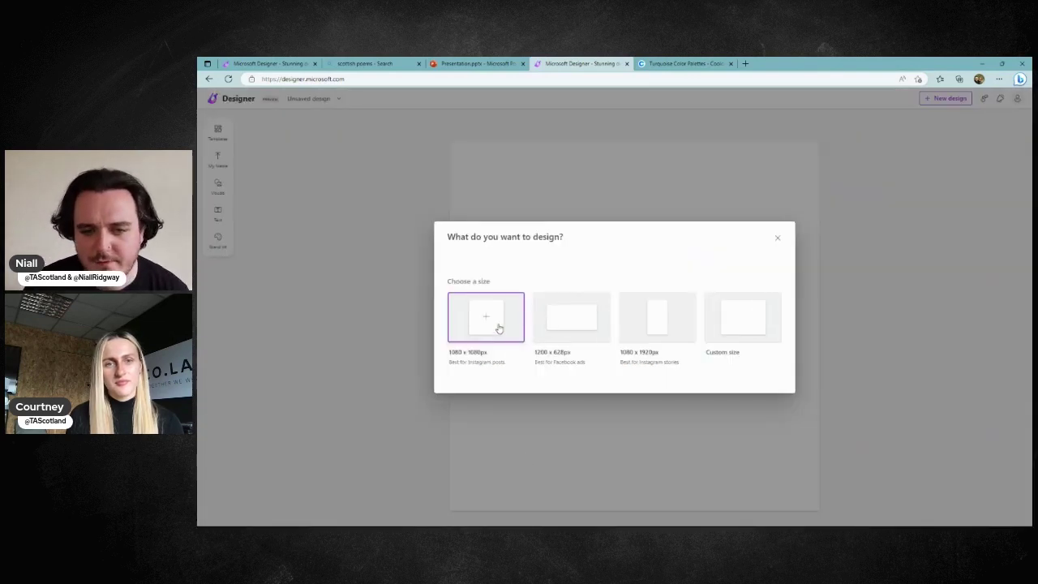
{"action": "left_click", "coordinate": [797, 329]}
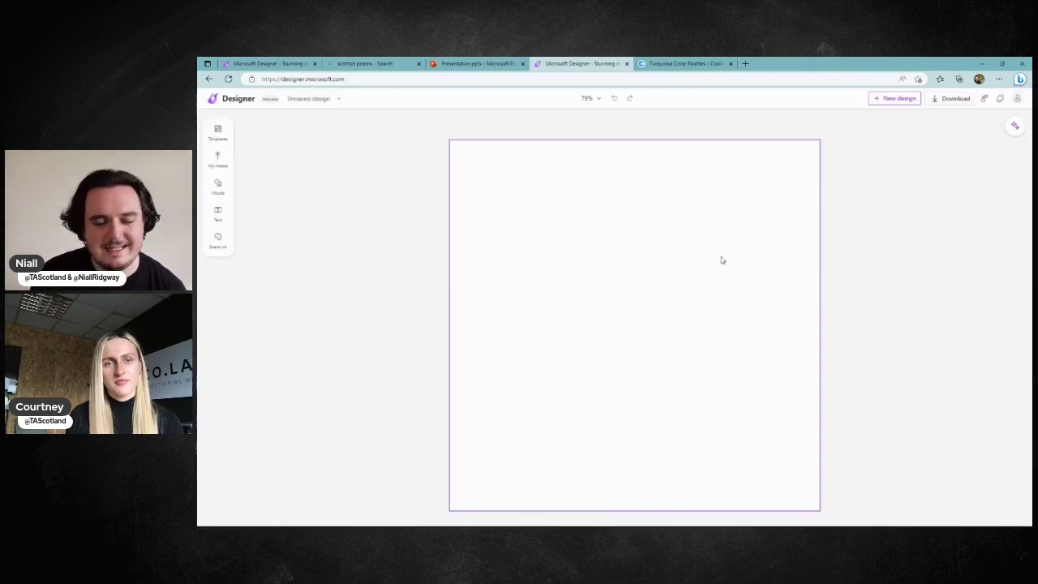
- Add the heading text "Scotland" to the upper part of the blank canvas
{"action": "left_click", "coordinate": [221, 189]}
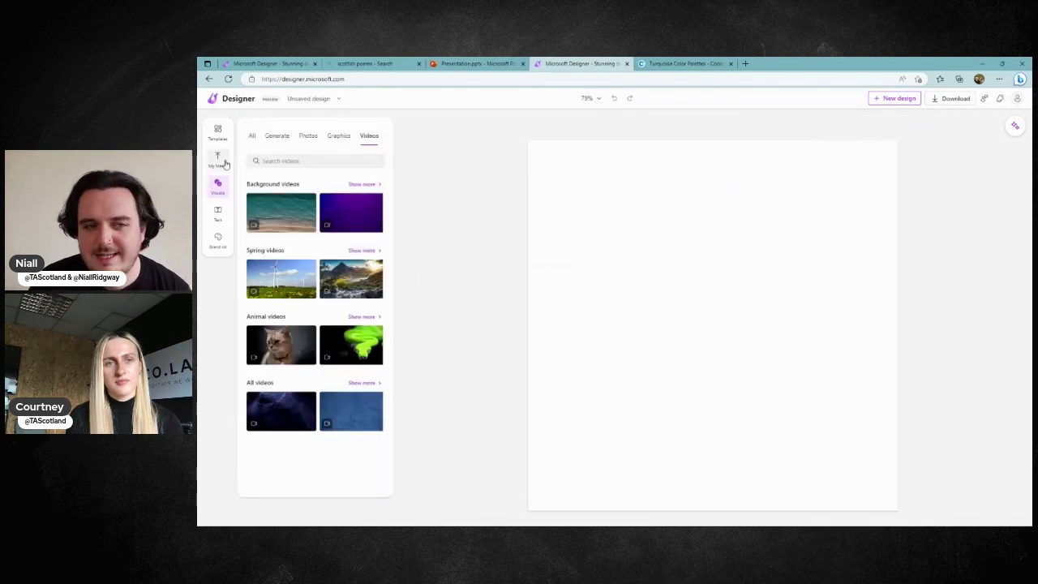
{"action": "left_click", "coordinate": [217, 212]}
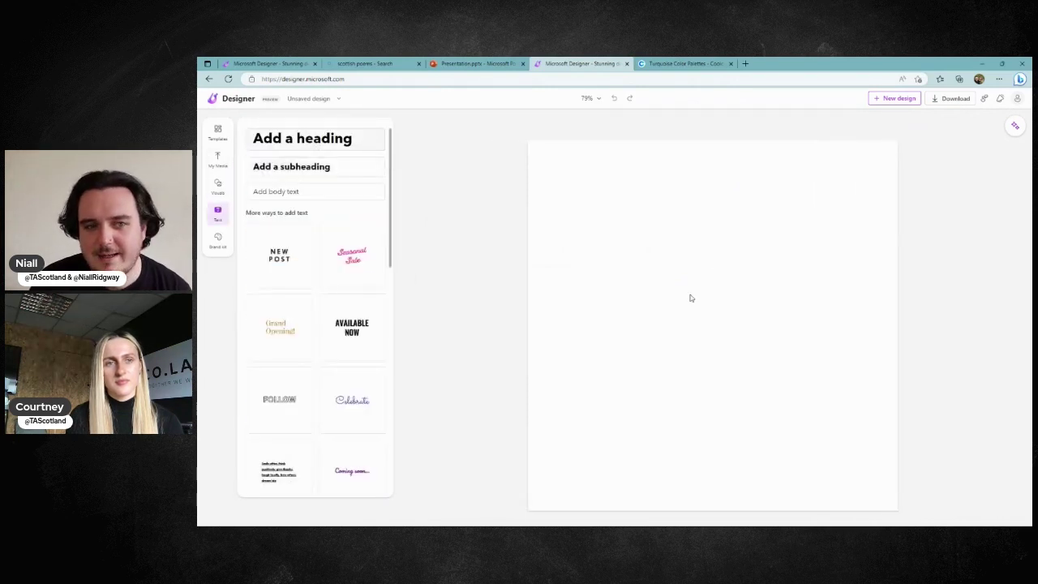
{"action": "type", "text": "Scotland"}
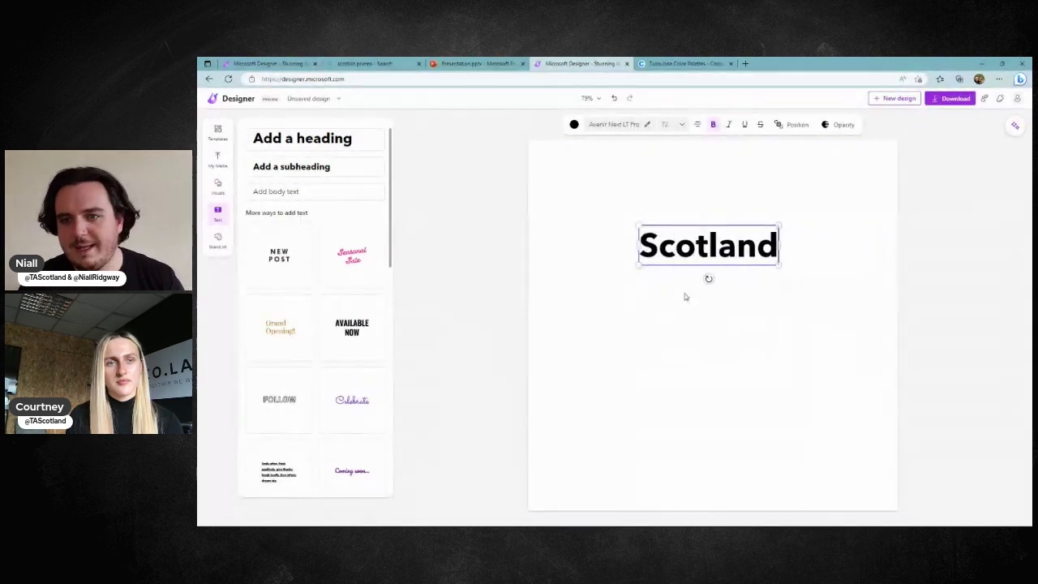
{"action": "left_click", "coordinate": [784, 278]}
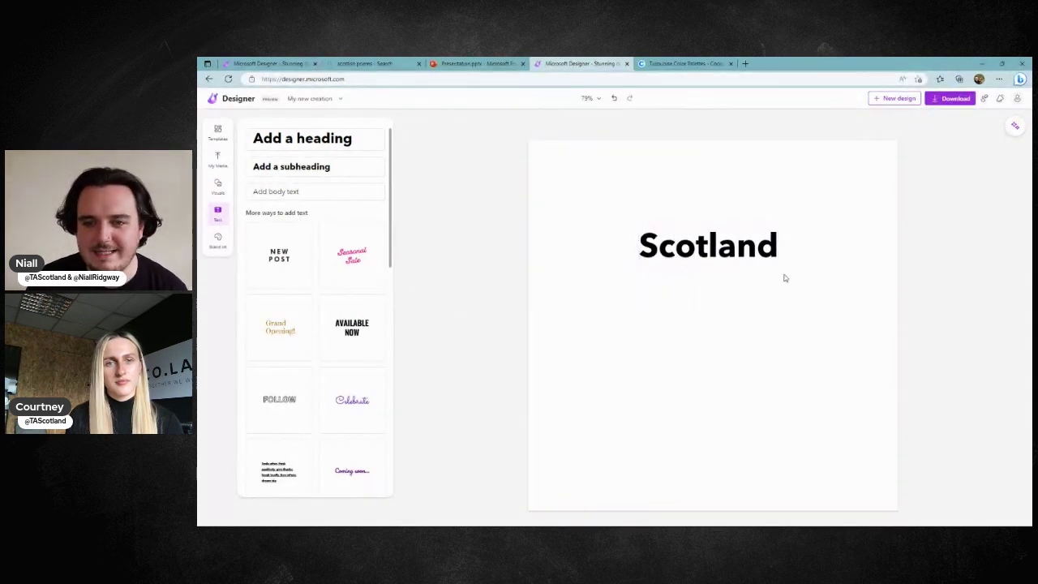
- Move the "Scotland" heading to the canvas's left side and set its font to Sofadi One
{"action": "left_click", "coordinate": [669, 267]}
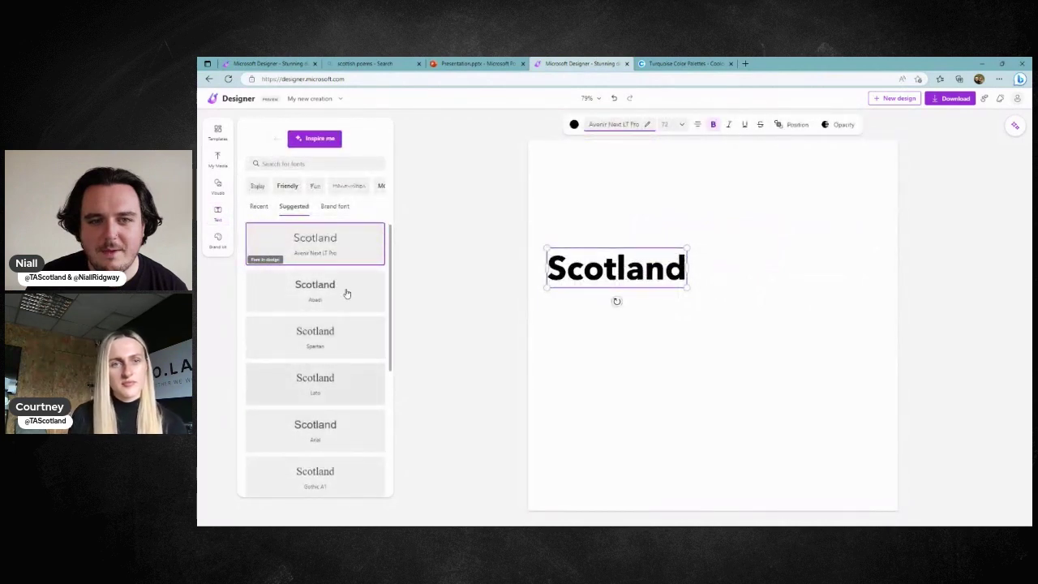
{"action": "scroll", "coordinate": [352, 400], "scroll_direction": "down", "scroll_amount": 3}
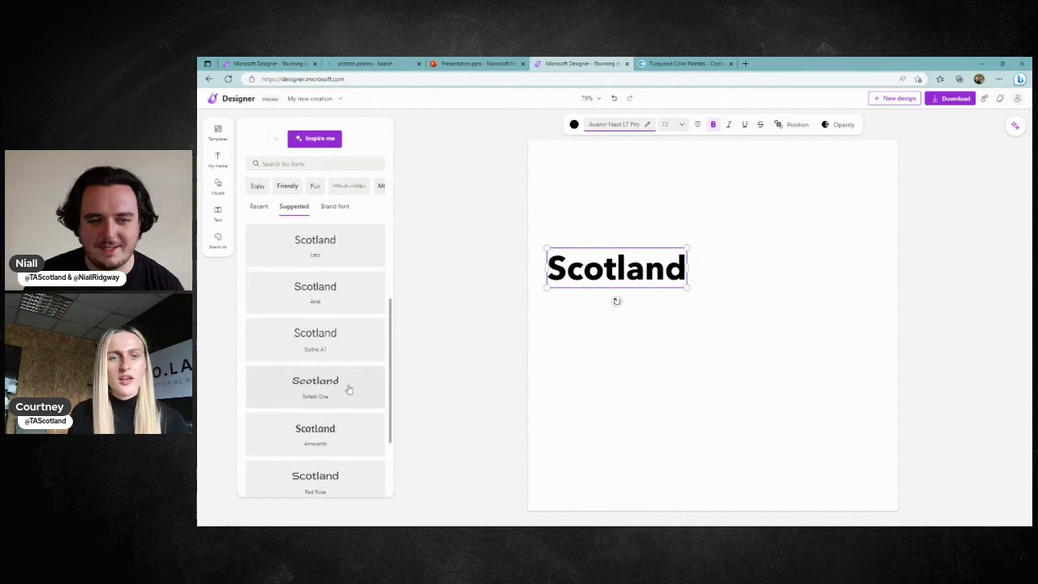
{"action": "left_click", "coordinate": [348, 390]}
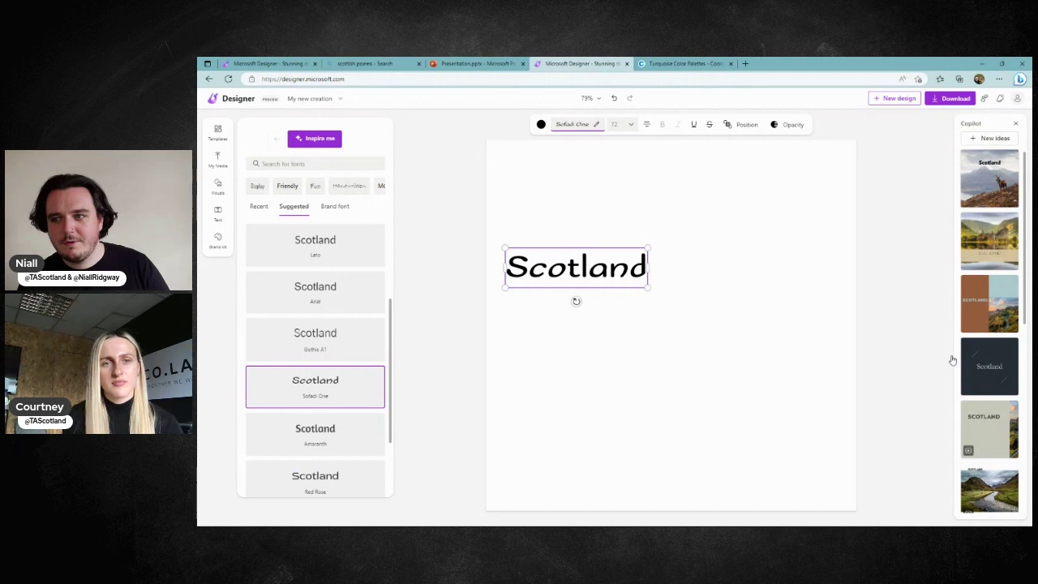
- Apply the Copilot design idea with the stag and mountain photo, and enlarge its "Scotland" heading
{"action": "left_click", "coordinate": [989, 178]}
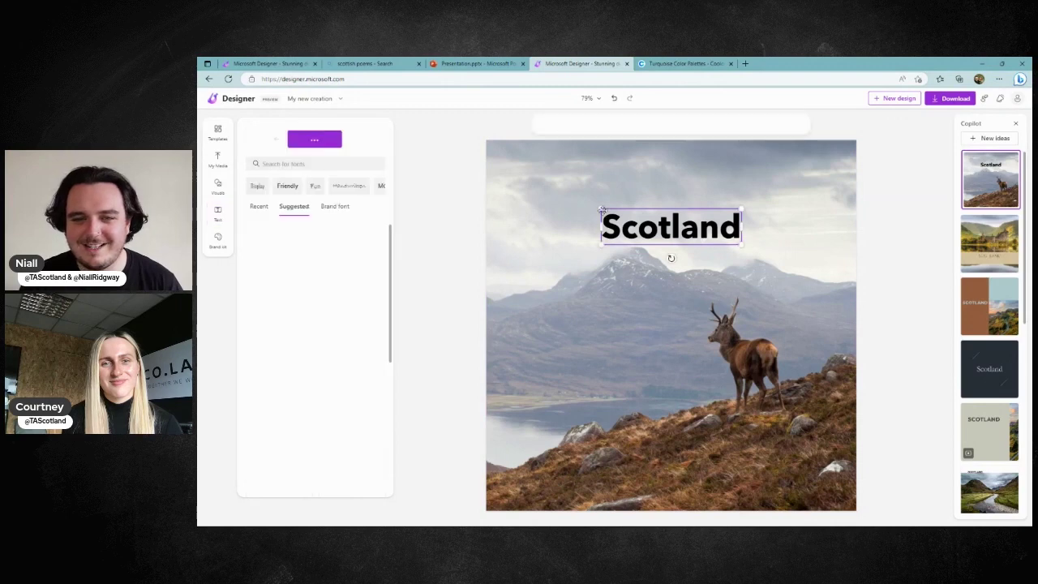
{"action": "left_click", "coordinate": [604, 214]}
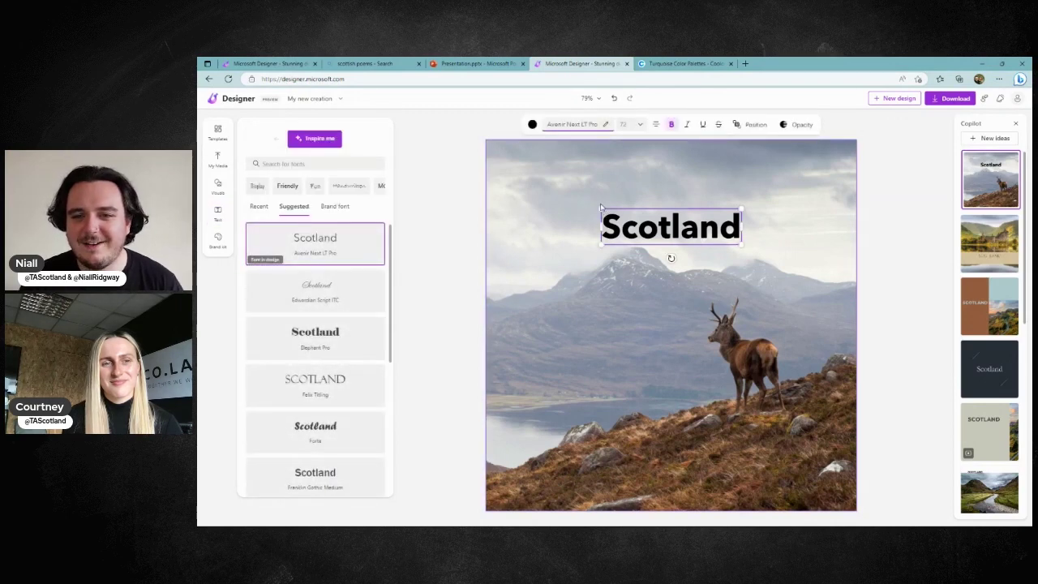
{"action": "left_click_drag", "start_coordinate": [600, 207], "coordinate": [512, 185]}
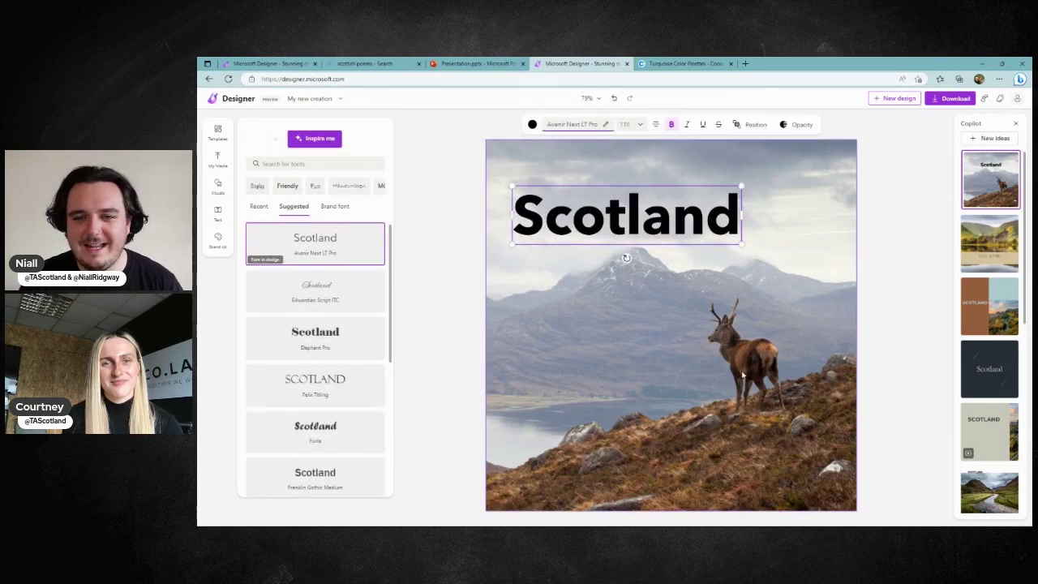
- Try to shrink the stag background photo while cropping it
{"action": "left_click", "coordinate": [692, 317]}
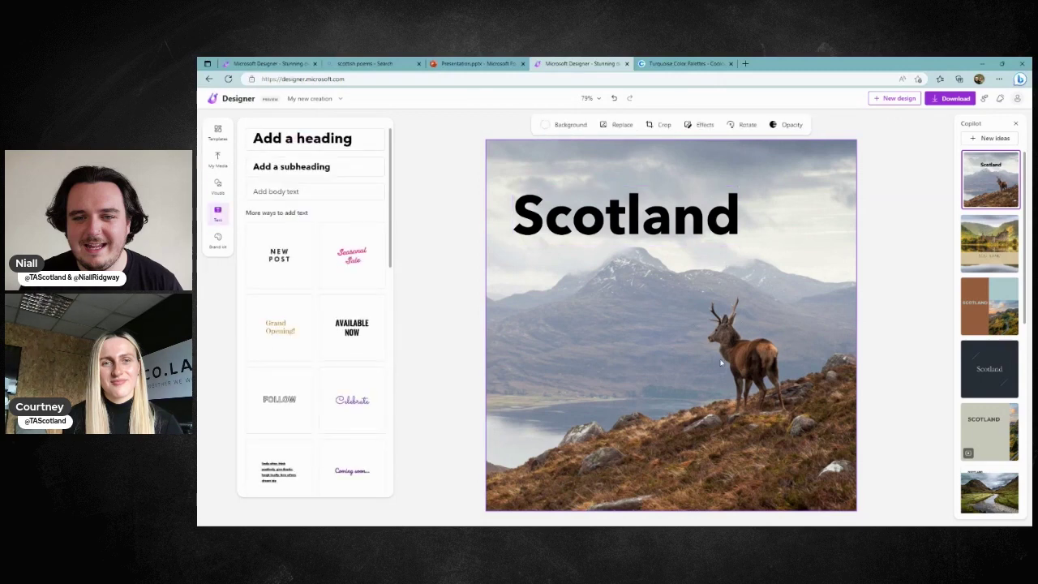
{"action": "left_click", "coordinate": [660, 124]}
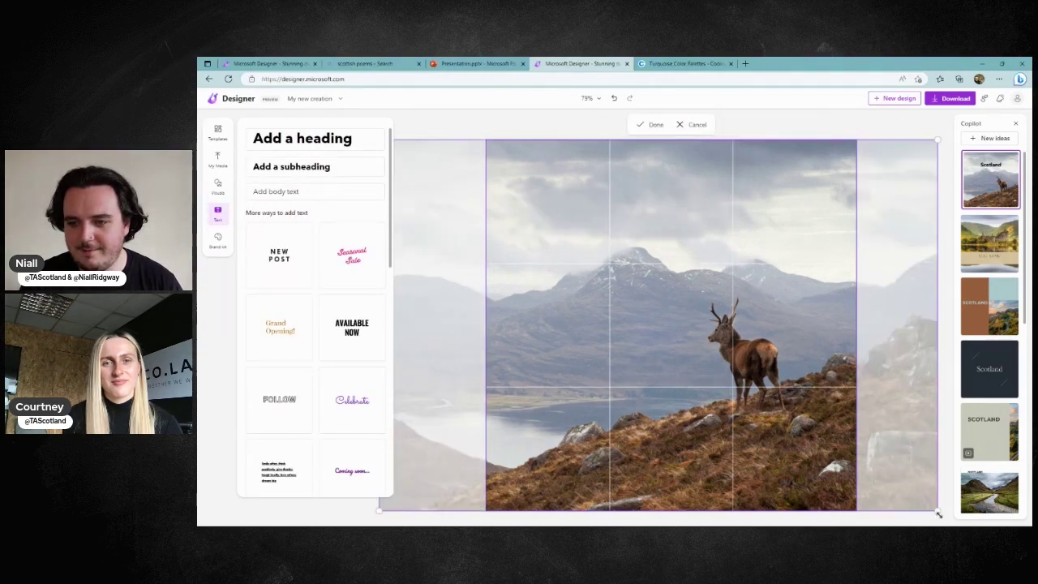
{"action": "left_click_drag", "start_coordinate": [938, 510], "coordinate": [822, 420]}
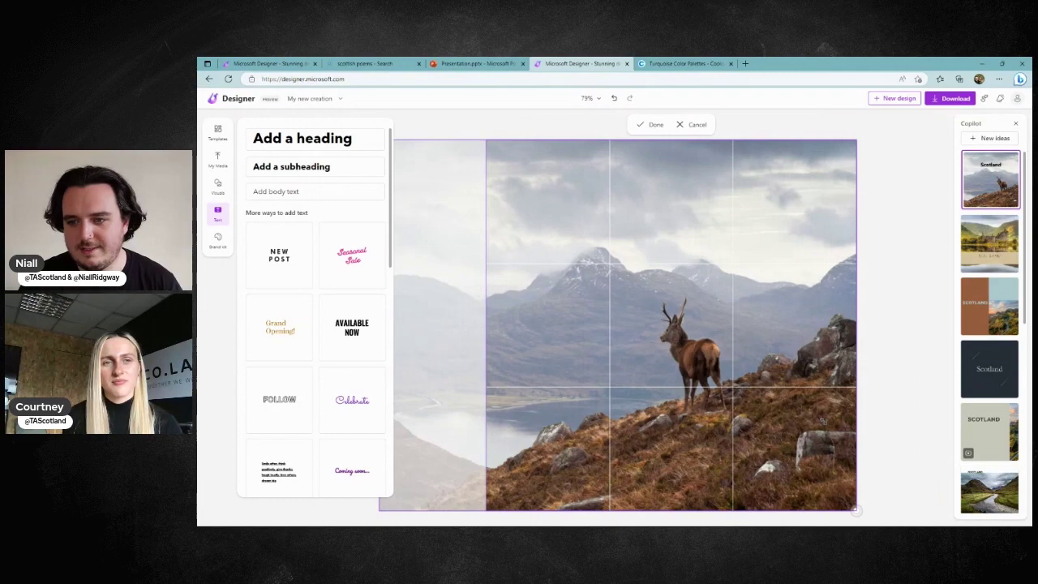
- Detach the stag photo from the background and move it to the canvas's upper-right corner
{"action": "right_click", "coordinate": [741, 317]}
{"action": "left_click", "coordinate": [808, 371]}
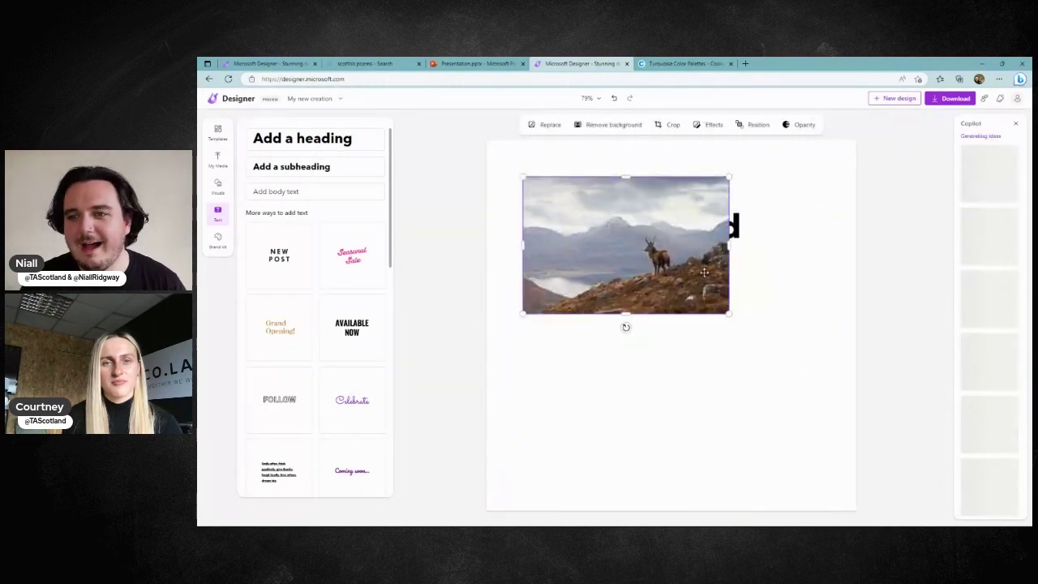
{"action": "left_click_drag", "start_coordinate": [705, 272], "coordinate": [835, 235]}
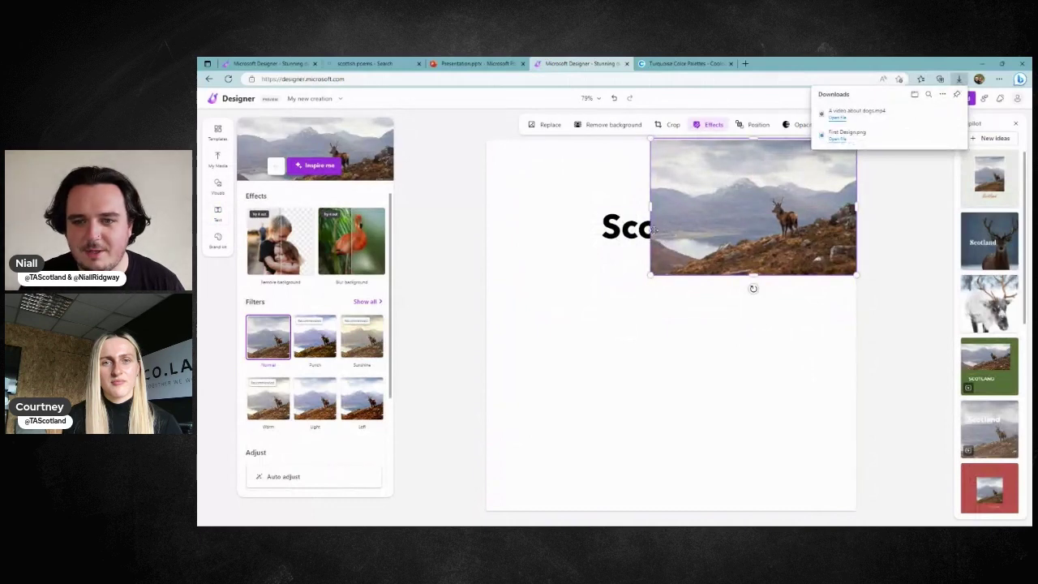
- Move the "Scotland" heading beside the stag photo and enlarge it to font size 129 so it overlaps the photo
{"action": "left_click_drag", "start_coordinate": [605, 222], "coordinate": [529, 198]}
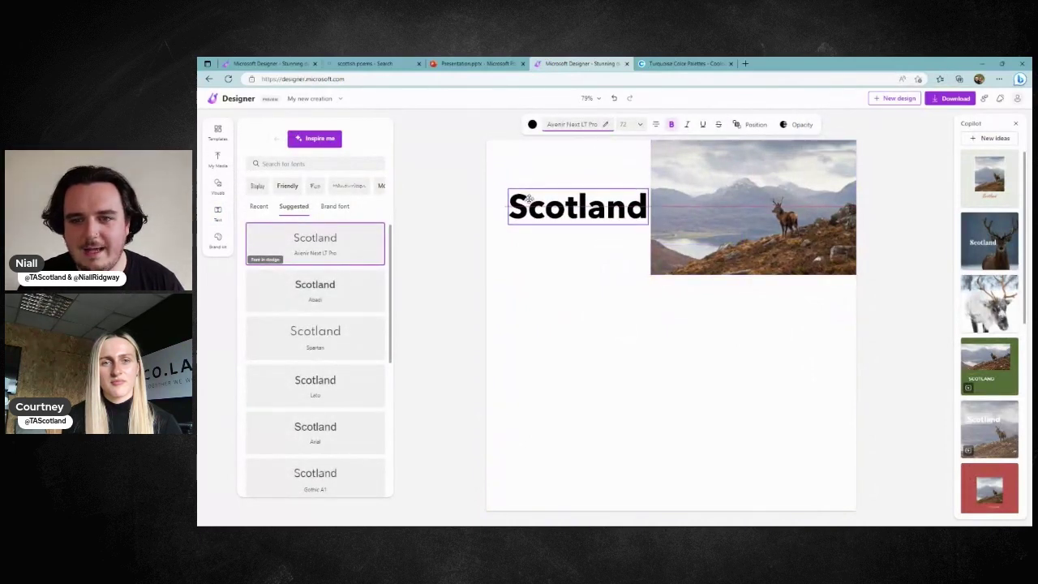
{"action": "left_click_drag", "start_coordinate": [649, 225], "coordinate": [711, 240]}
{"action": "left_click_drag", "start_coordinate": [713, 185], "coordinate": [759, 176]}
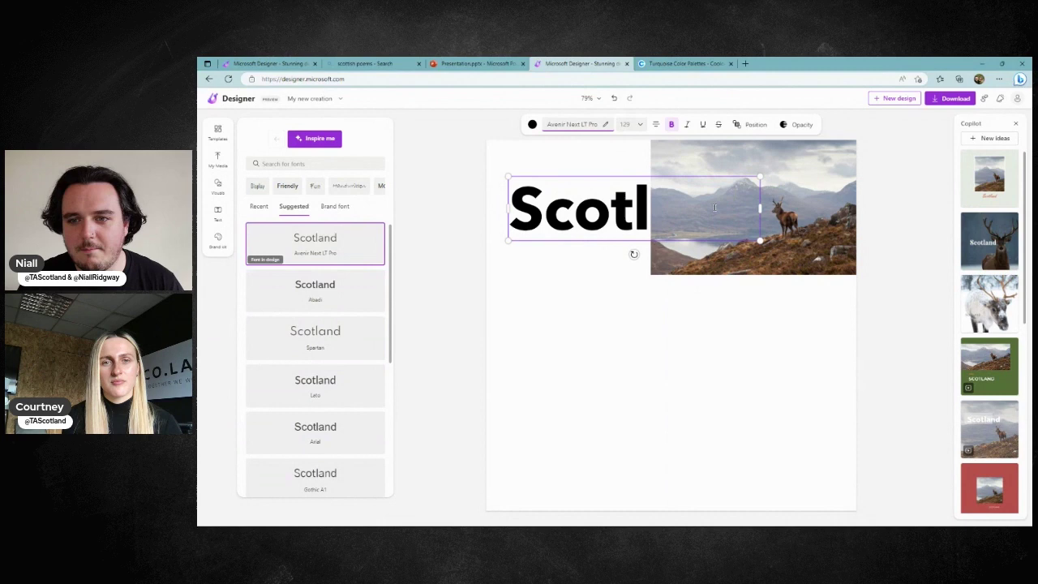
- Send the stag photo behind the "Scotland" heading
{"action": "right_click", "coordinate": [799, 209]}
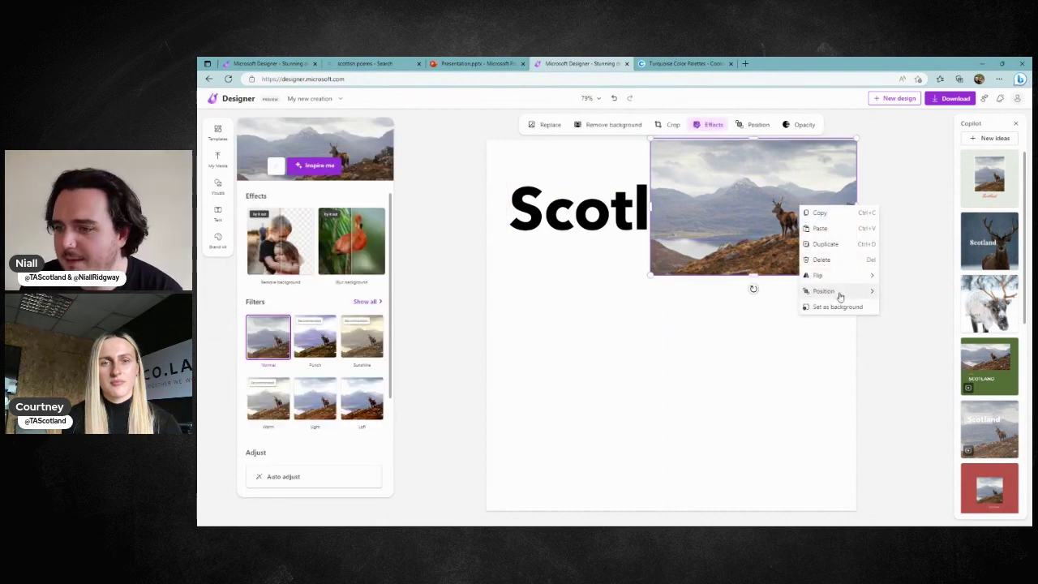
{"action": "mouse_move", "coordinate": [840, 292]}
{"action": "left_click", "coordinate": [913, 322]}
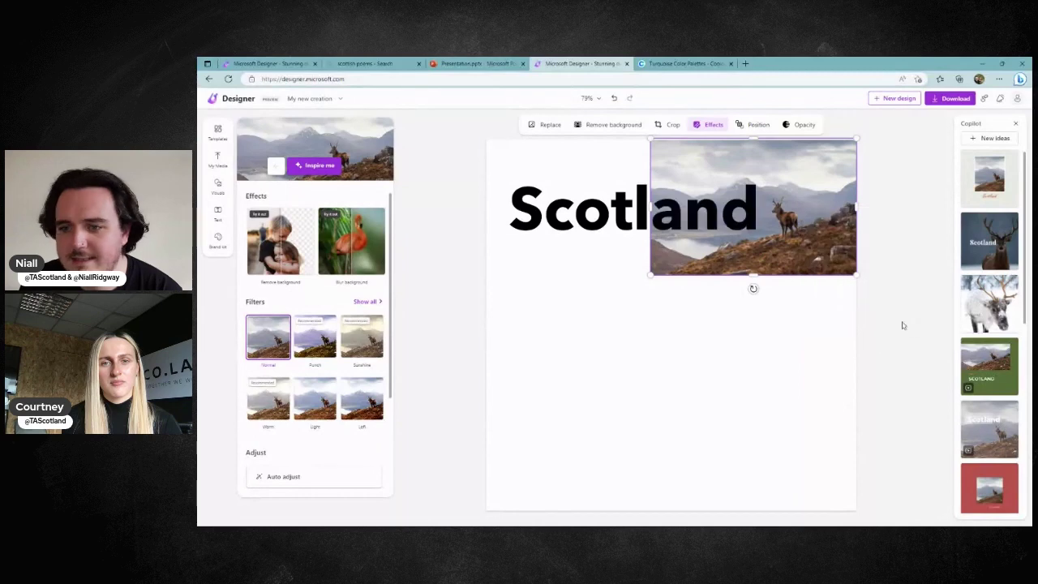
- Recolor only the letters "and" of the "Scotland" heading, which overlap the photo, to white
{"action": "left_click", "coordinate": [658, 218]}
{"action": "key", "text": "Escape"}
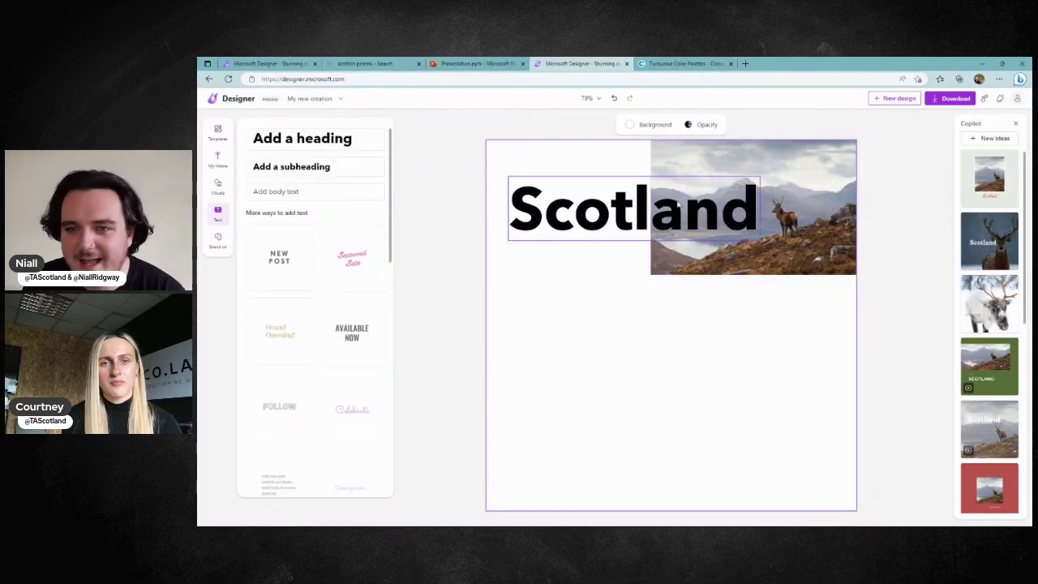
{"action": "left_click", "coordinate": [660, 214]}
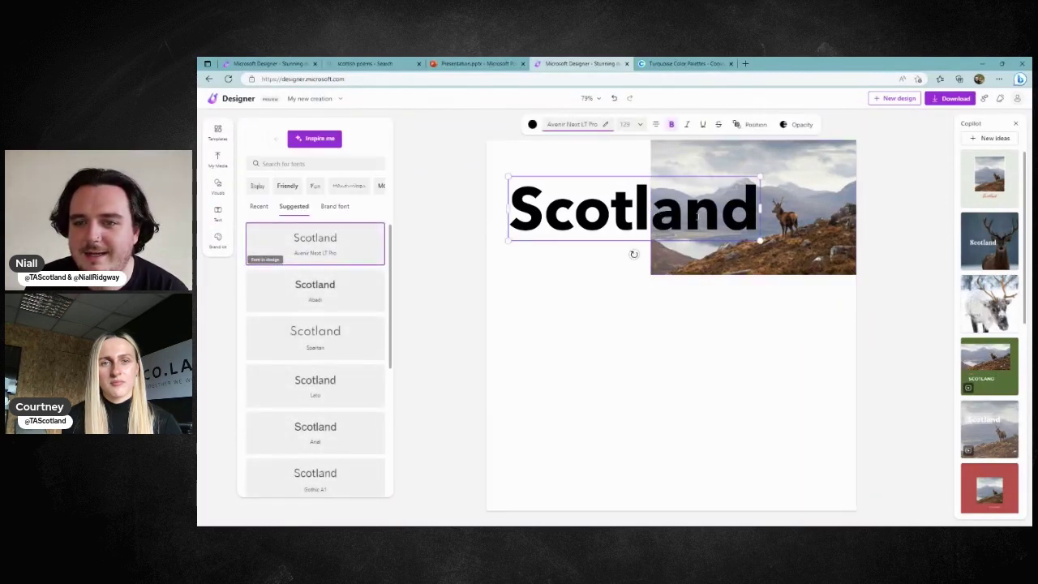
{"action": "left_click_drag", "start_coordinate": [749, 212], "coordinate": [651, 213]}
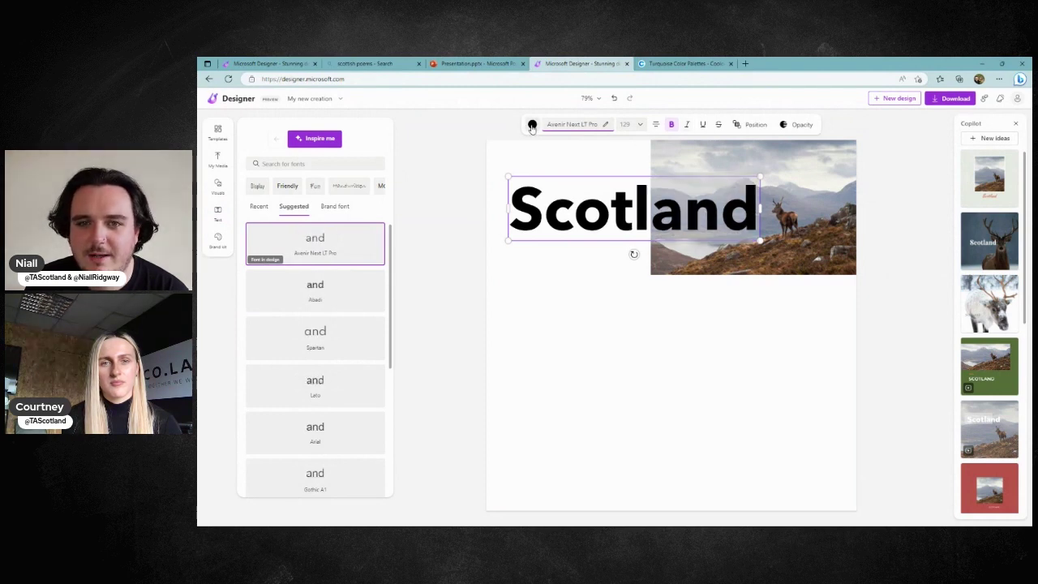
{"action": "left_click", "coordinate": [532, 124]}
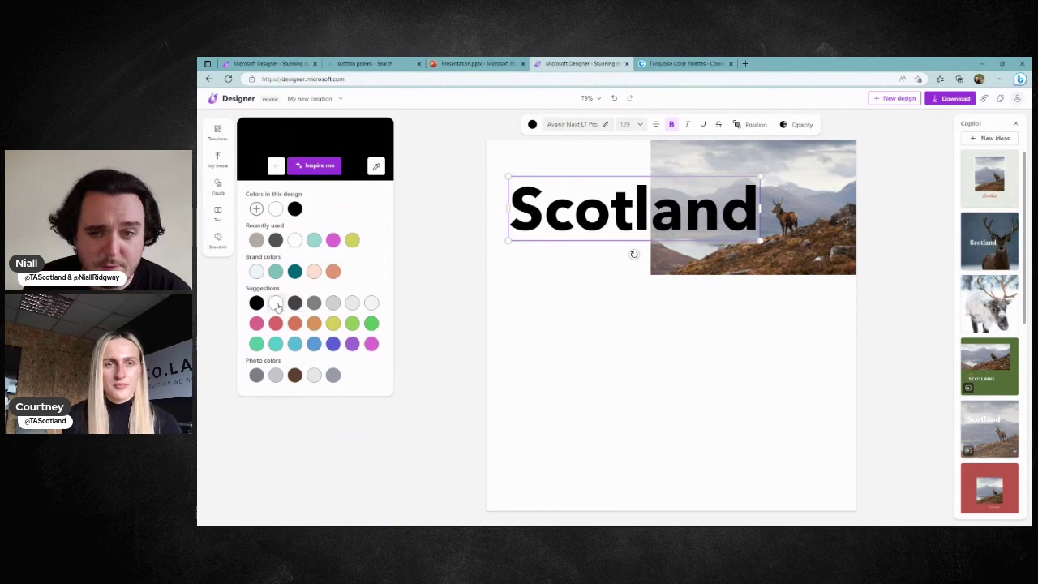
{"action": "left_click", "coordinate": [276, 303]}
{"action": "left_click", "coordinate": [636, 315]}
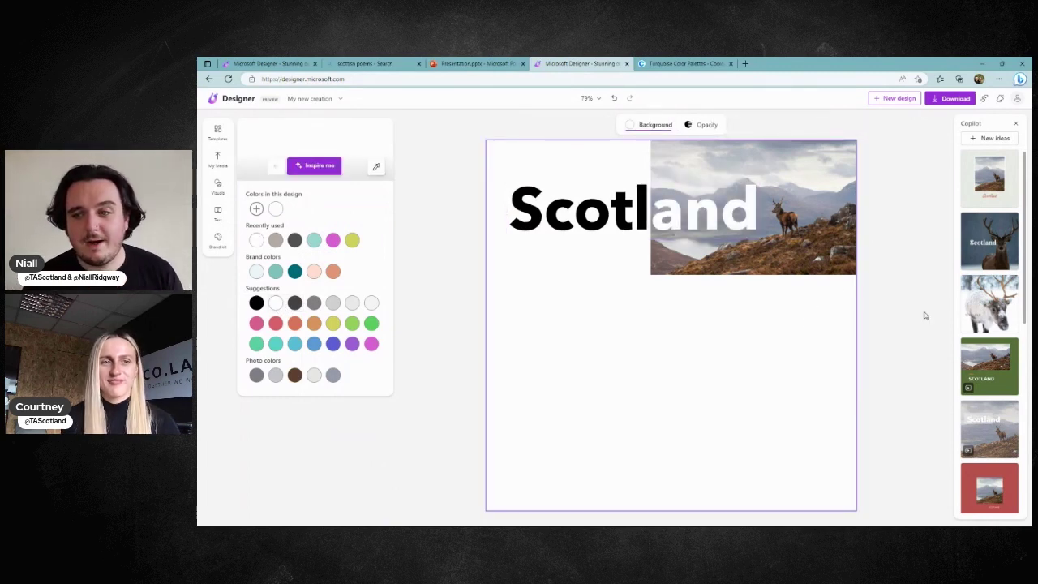
- Download the Scotland design as a PNG with a transparent background
{"action": "left_click", "coordinate": [957, 100]}
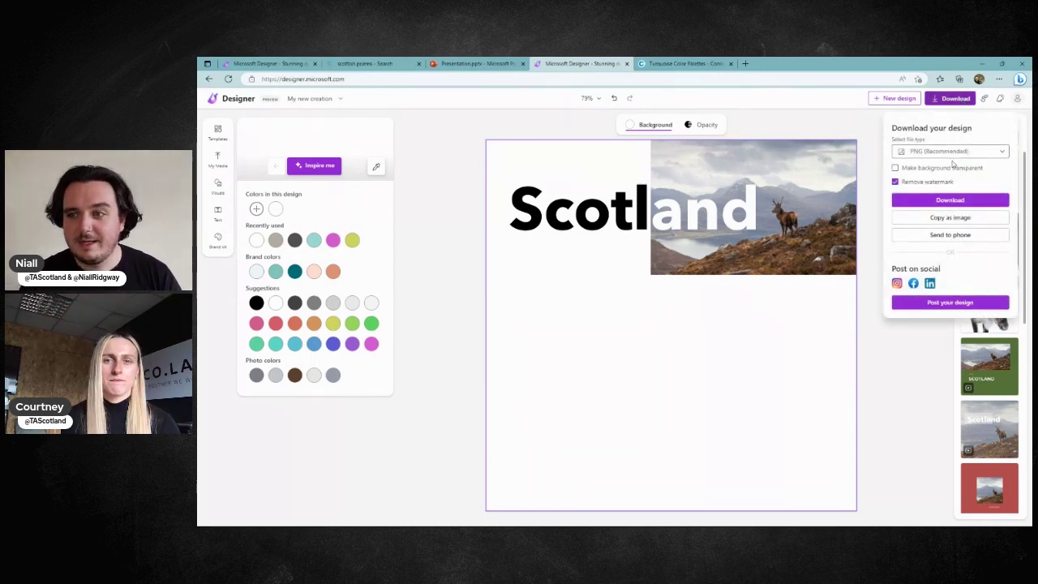
{"action": "left_click", "coordinate": [950, 174]}
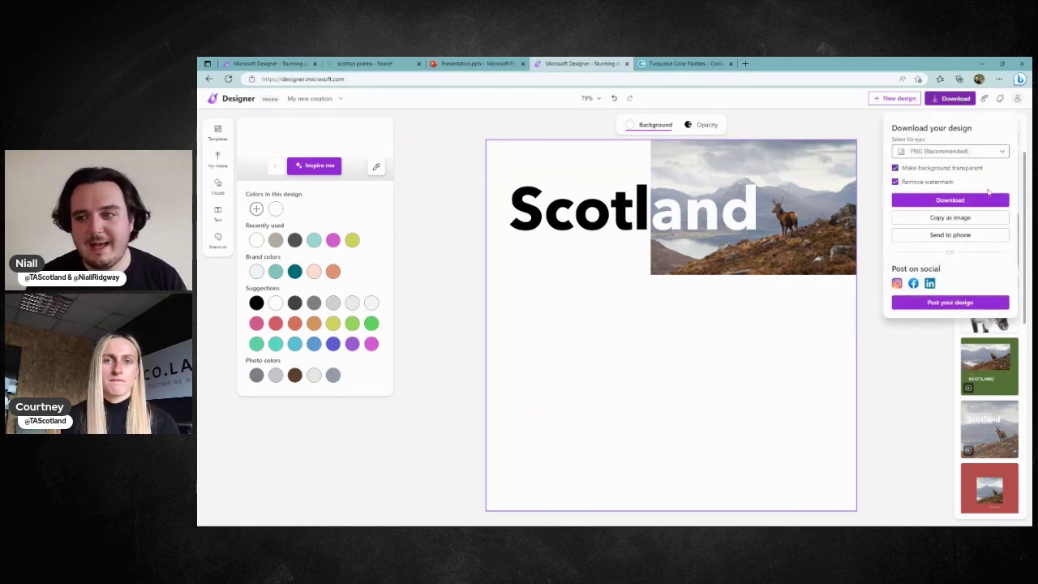
{"action": "left_click", "coordinate": [988, 201]}
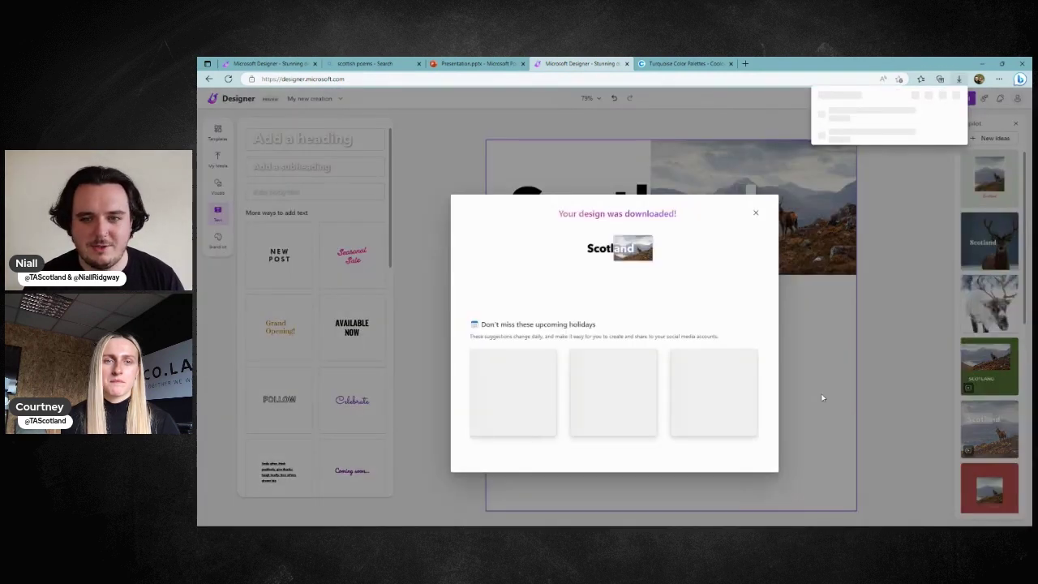
{"action": "left_click", "coordinate": [755, 213]}
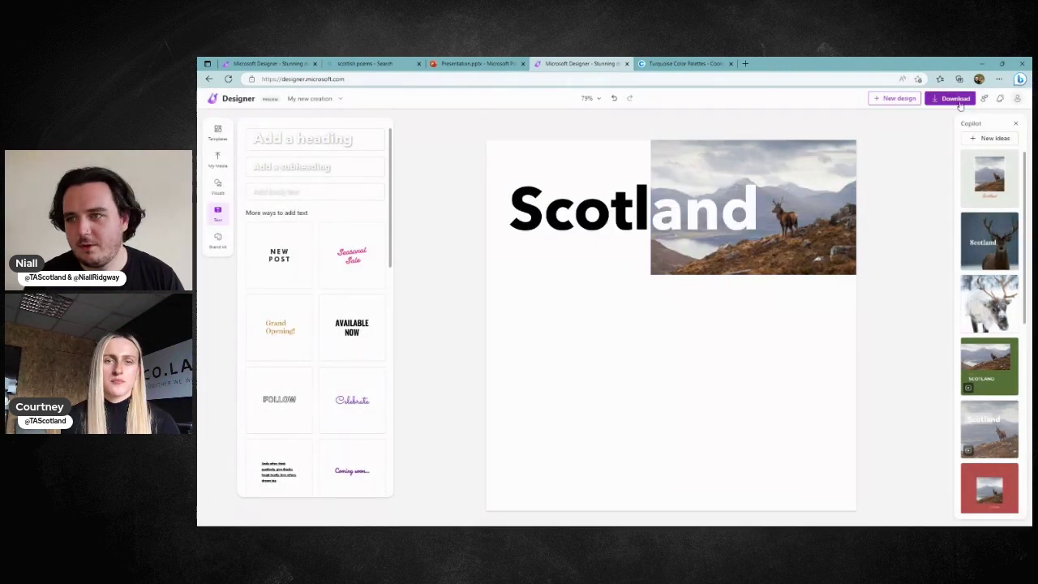
- Copy the Scotland design as an image with a transparent background
{"action": "left_click", "coordinate": [955, 98]}
{"action": "left_click", "coordinate": [918, 169]}
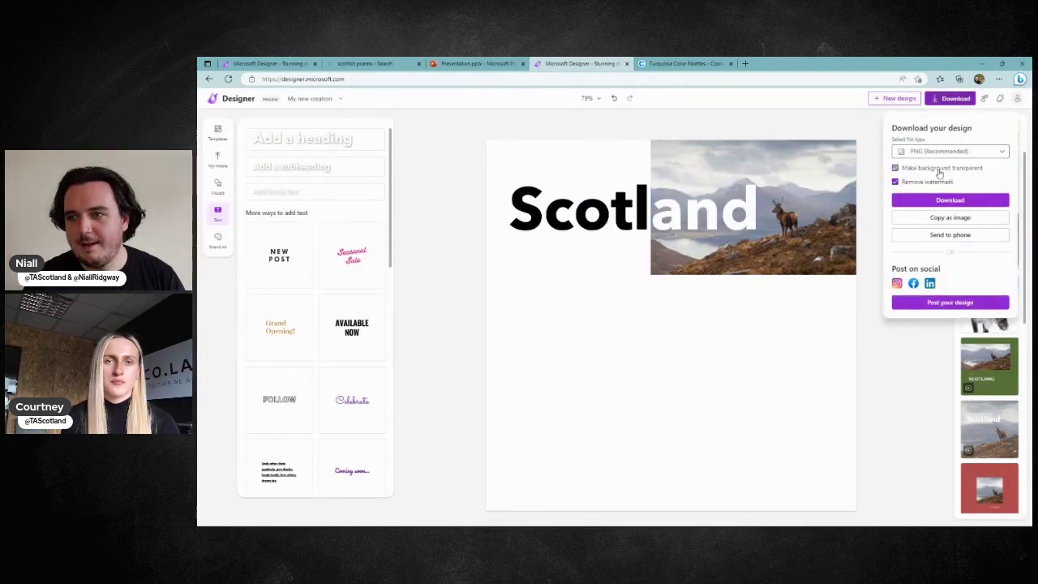
{"action": "left_click", "coordinate": [968, 225]}
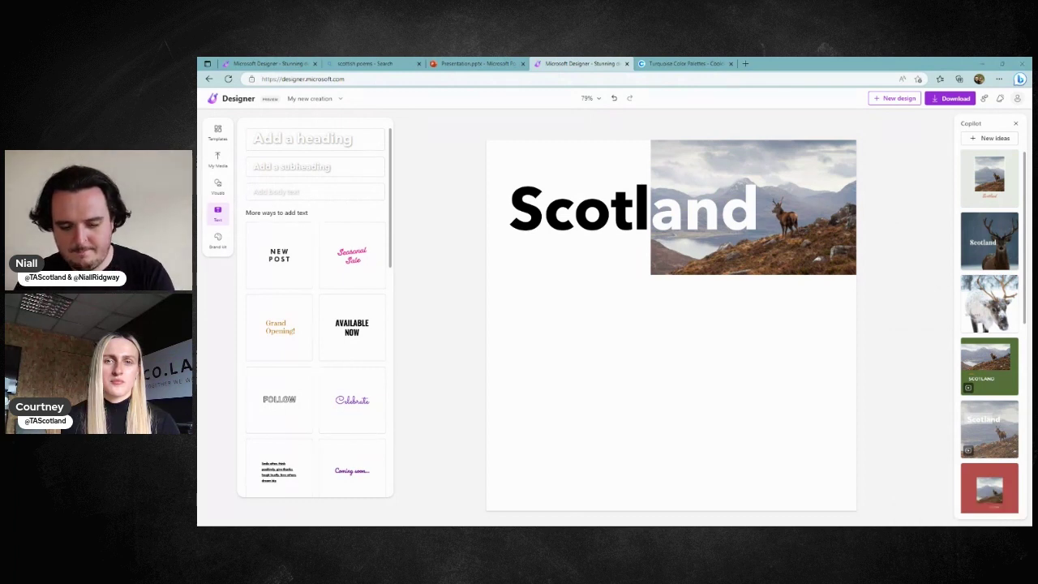
- Switch to the blank Word document and paste the copied Scotland graphic into the page header
{"action": "key", "text": "alt+Tab"}
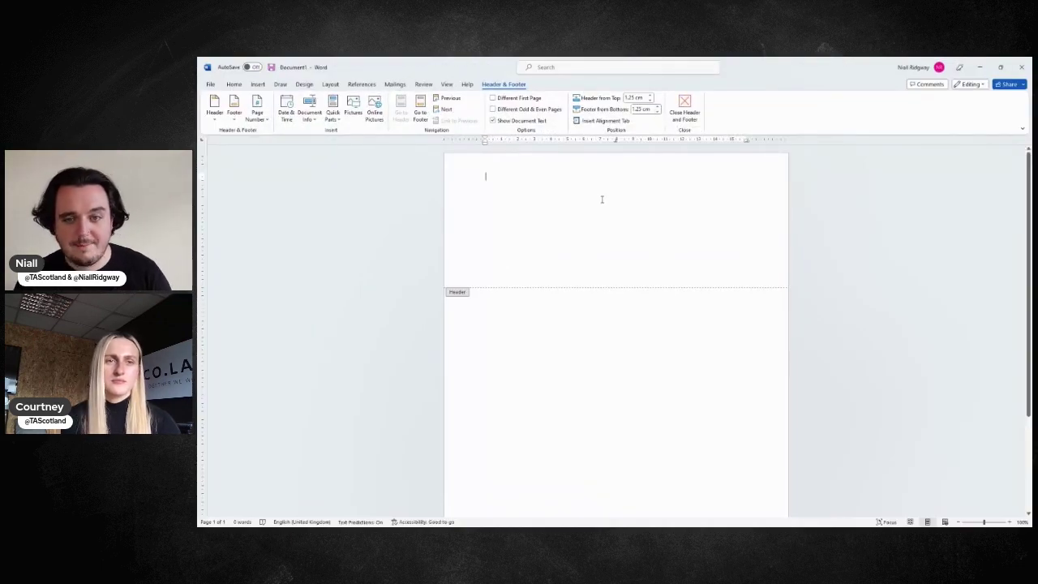
{"action": "scroll", "coordinate": [642, 340], "scroll_direction": "down", "scroll_amount": 1}
{"action": "scroll", "coordinate": [641, 339], "scroll_direction": "up", "scroll_amount": 1}
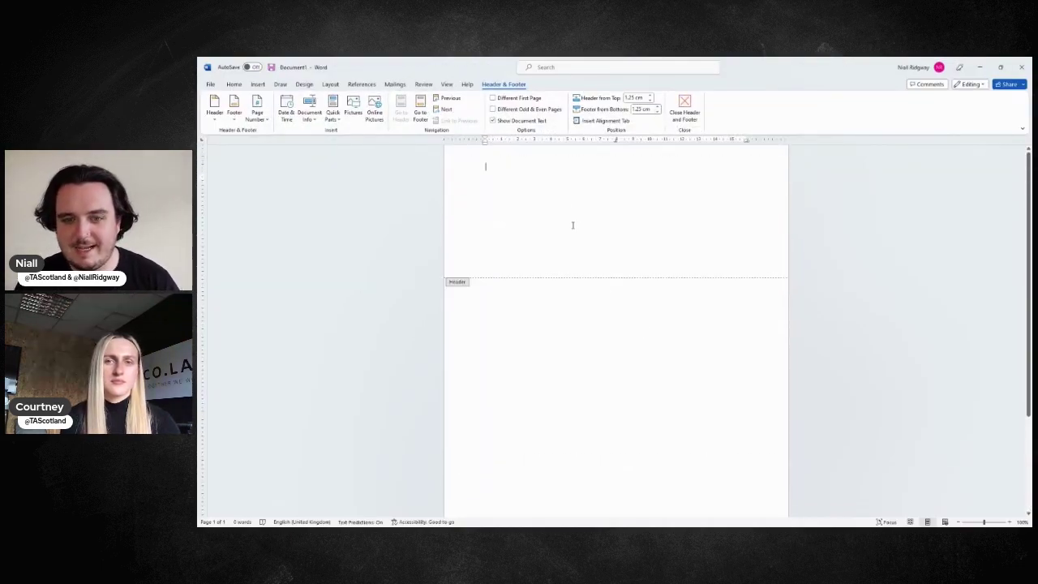
{"action": "scroll", "coordinate": [570, 212], "scroll_direction": "up", "scroll_amount": 1}
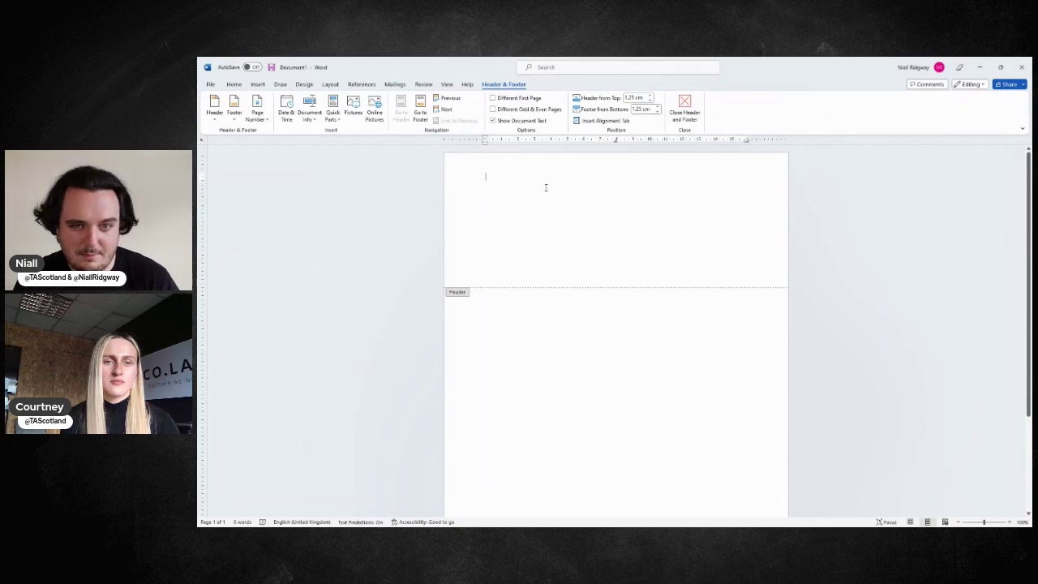
{"action": "key", "text": "ctrl+v"}
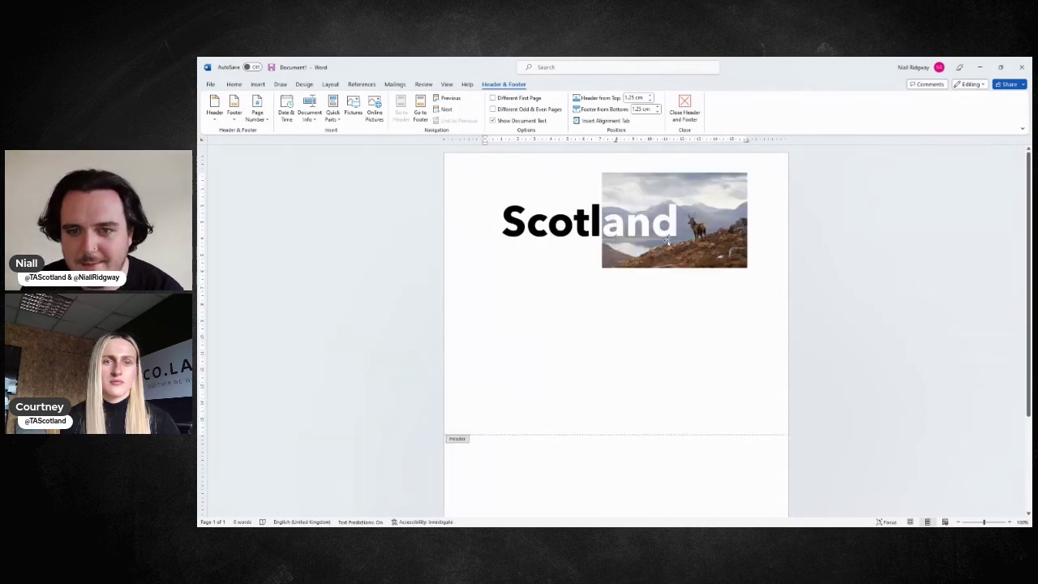
- Set the Scotland picture's layout to In Front of Text and move it into the page's top-right corner
{"action": "left_click", "coordinate": [668, 240]}
{"action": "left_click", "coordinate": [758, 180]}
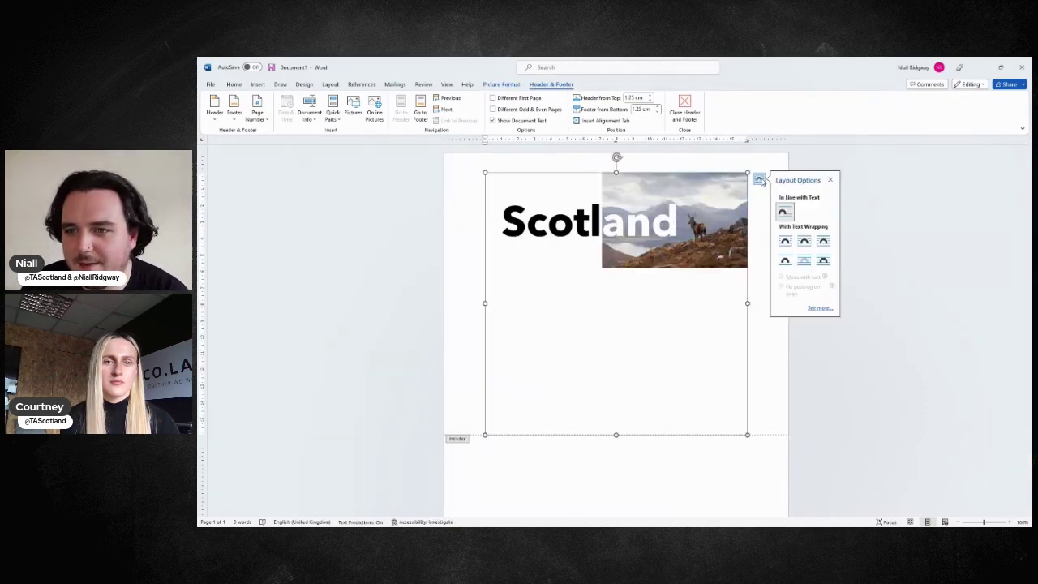
{"action": "left_click", "coordinate": [823, 259]}
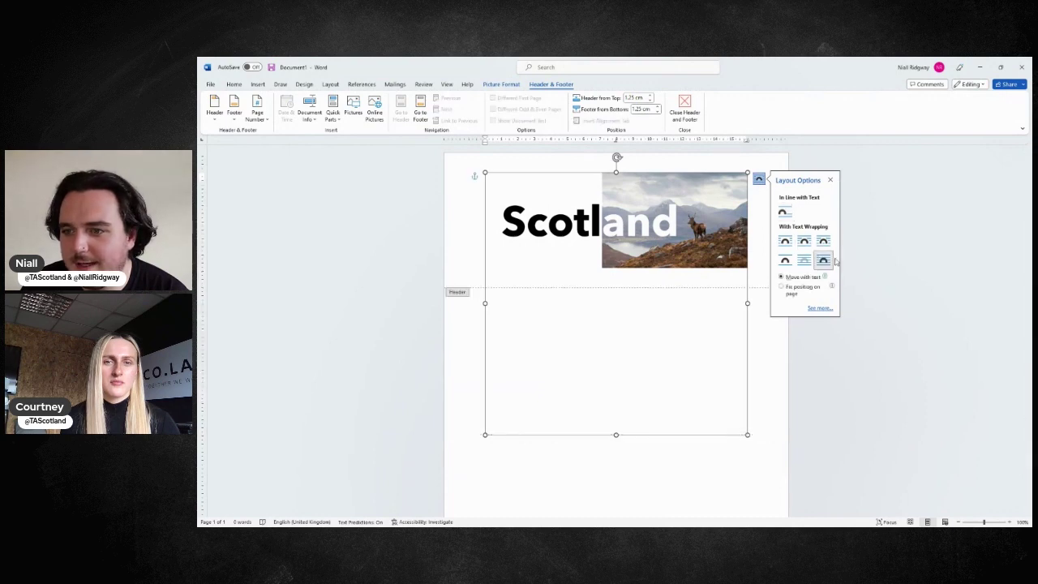
{"action": "left_click_drag", "start_coordinate": [682, 213], "coordinate": [722, 193]}
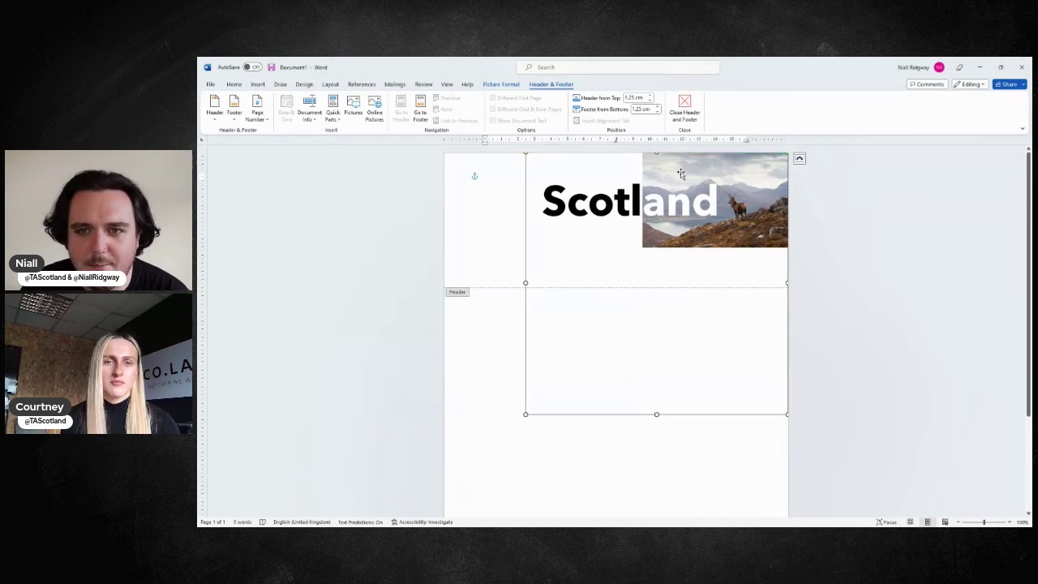
- Crop the empty lower area off the Scotland picture and enlarge it to span the full page width
{"action": "right_click", "coordinate": [654, 231]}
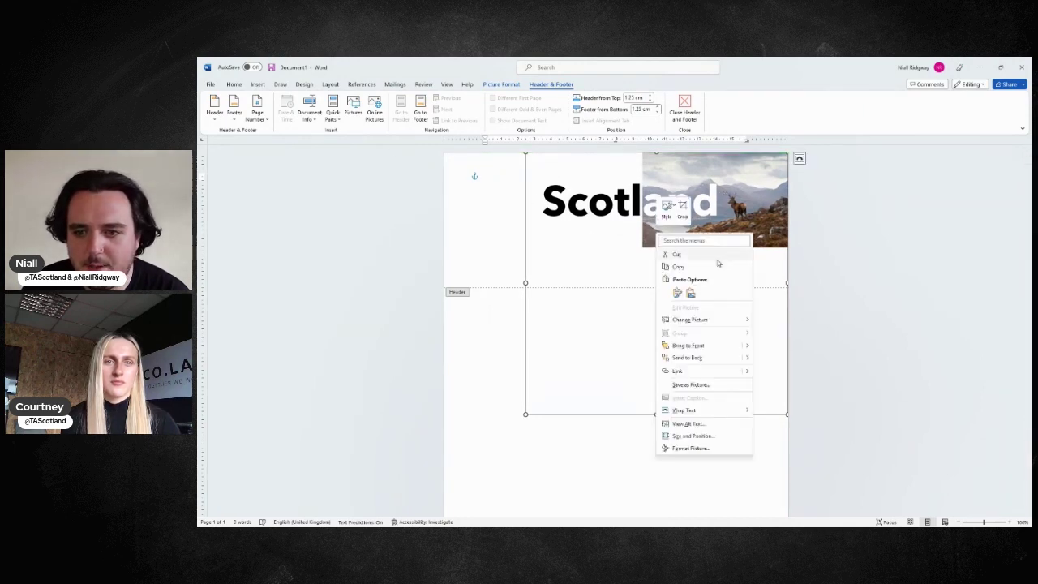
{"action": "left_click", "coordinate": [666, 272]}
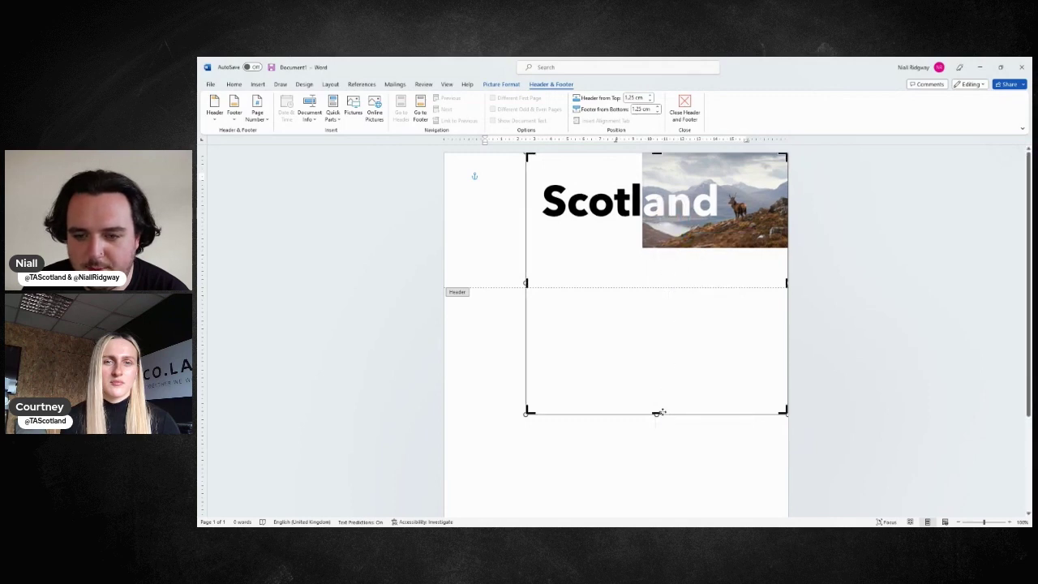
{"action": "left_click_drag", "start_coordinate": [656, 413], "coordinate": [659, 257]}
{"action": "left_click", "coordinate": [845, 215]}
{"action": "left_click", "coordinate": [616, 234]}
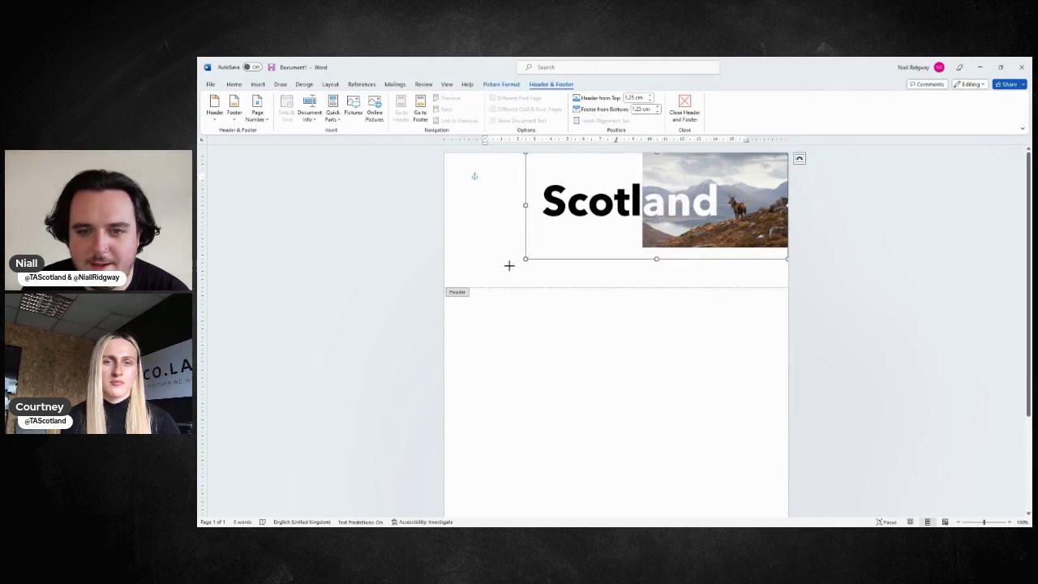
{"action": "left_click_drag", "start_coordinate": [526, 258], "coordinate": [442, 291]}
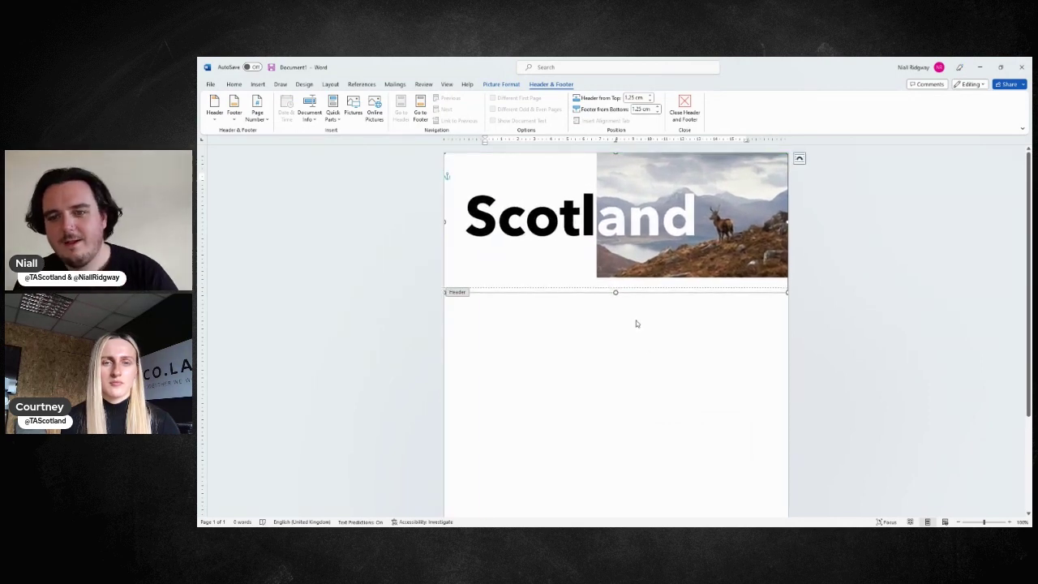
- Return to the document body, add blank lines and a page break, and check the header on both pages
{"action": "double_click", "coordinate": [626, 325]}
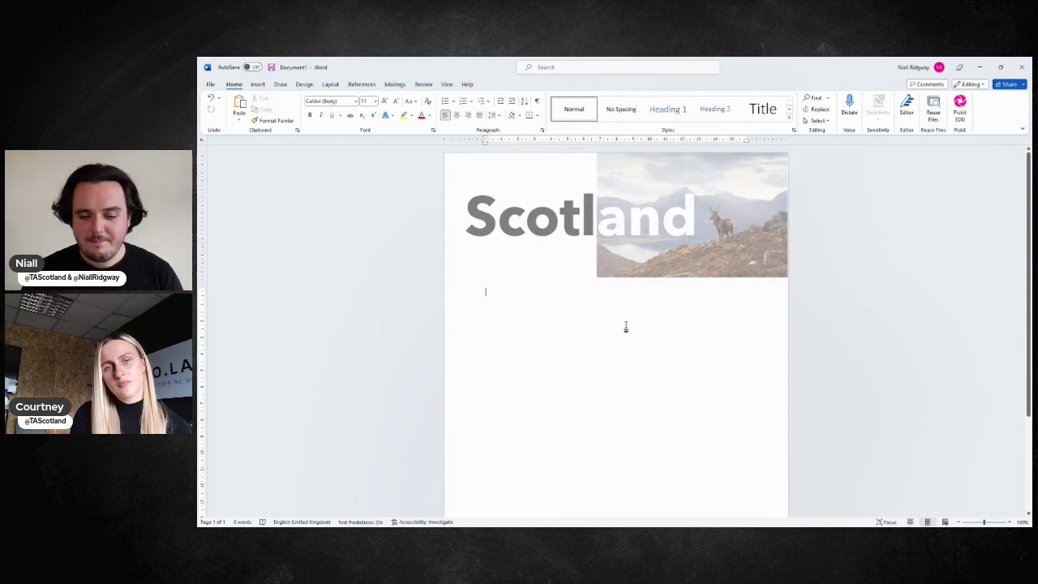
{"action": "key", "text": "Return"}
{"action": "key", "text": "Return"}
{"action": "key", "text": "Return"}
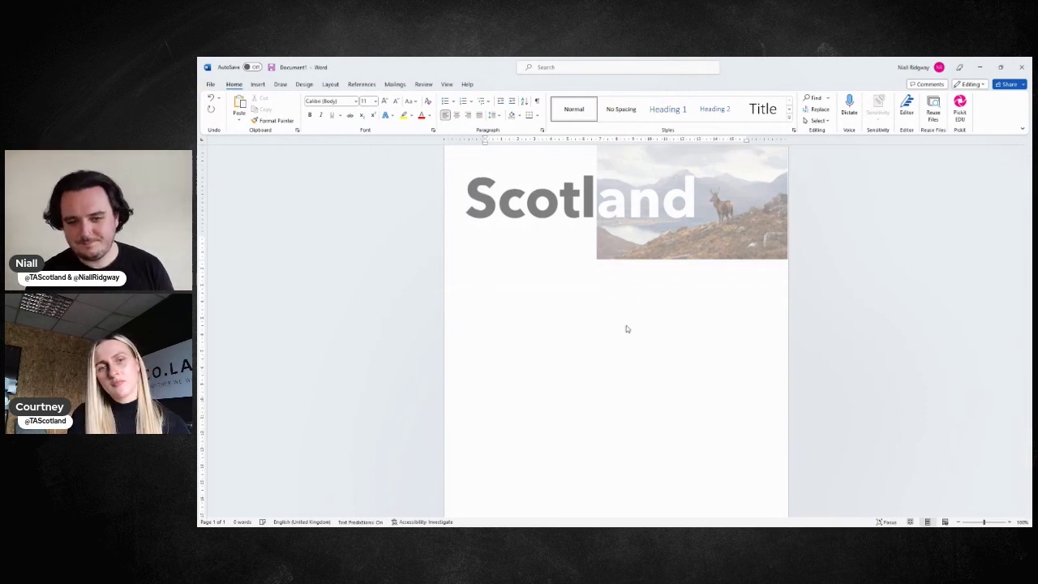
{"action": "key", "text": "ctrl+Return"}
{"action": "scroll", "coordinate": [707, 303], "scroll_direction": "up", "scroll_amount": 1}
{"action": "scroll", "coordinate": [774, 221], "scroll_direction": "up", "scroll_amount": 1}
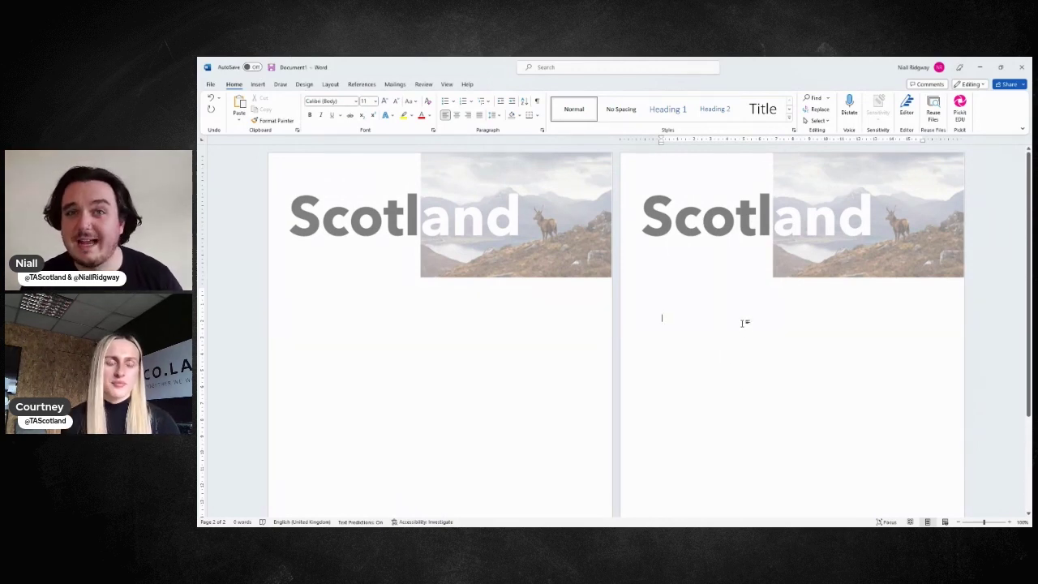
{"action": "scroll", "coordinate": [735, 331], "scroll_direction": "down", "scroll_amount": 3}
{"action": "scroll", "coordinate": [734, 331], "scroll_direction": "up", "scroll_amount": 2}
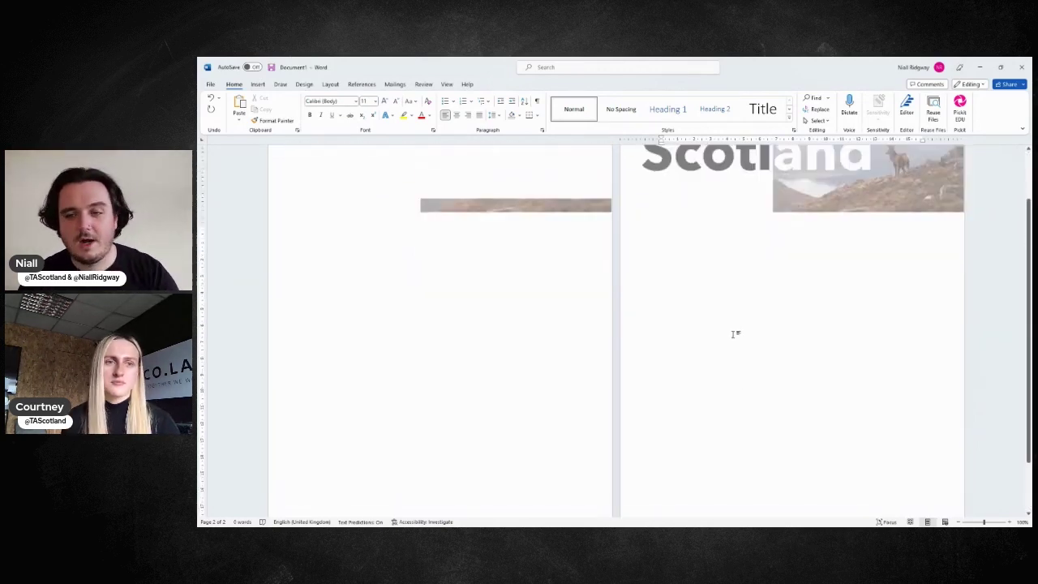
{"action": "scroll", "coordinate": [740, 333], "scroll_direction": "up", "scroll_amount": 2}
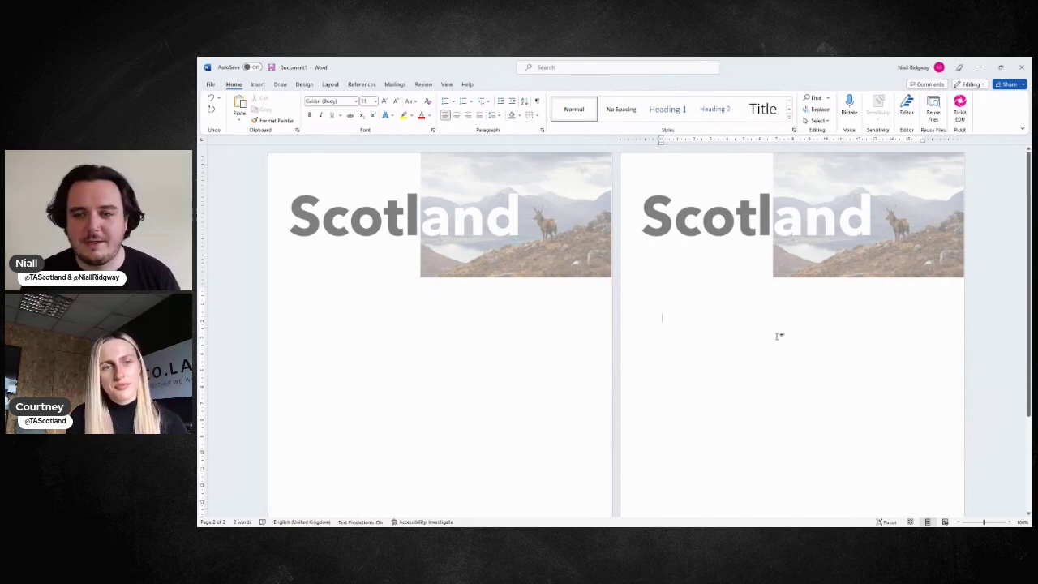
- Close the Word document without saving and close the first Designer browser tab
{"action": "left_click", "coordinate": [1020, 67]}
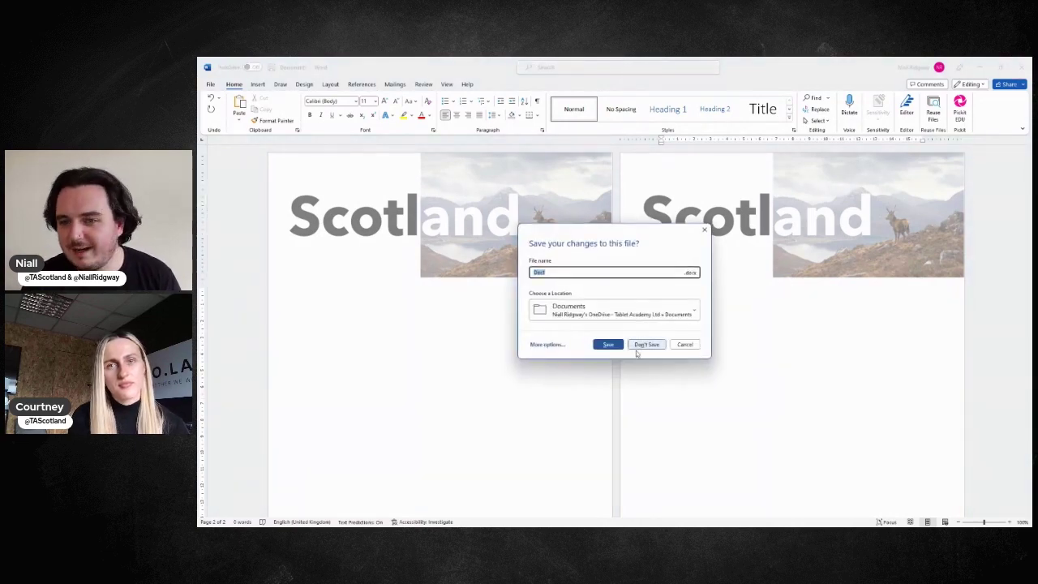
{"action": "left_click", "coordinate": [646, 343]}
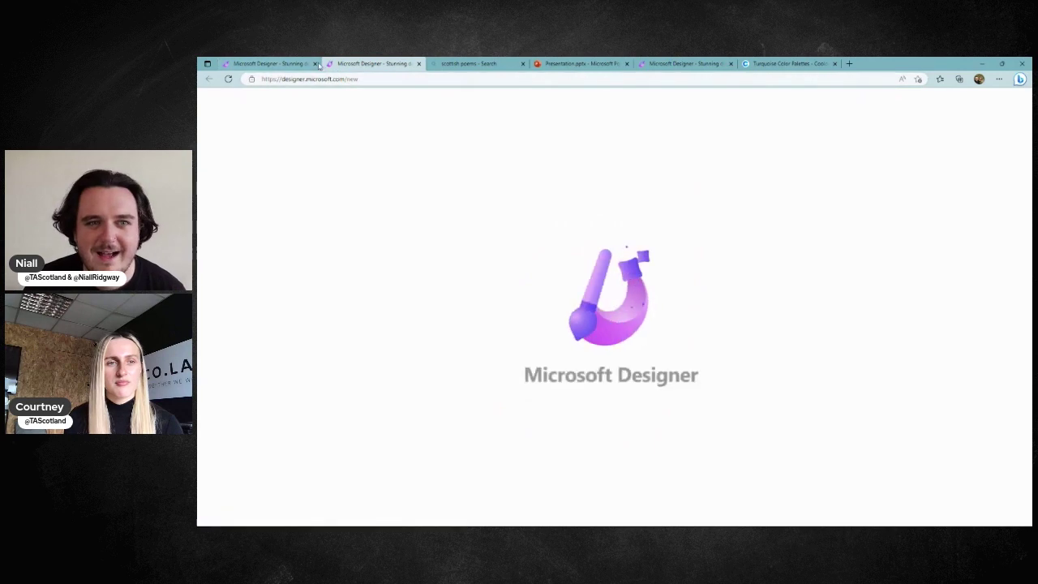
{"action": "left_click", "coordinate": [315, 63]}
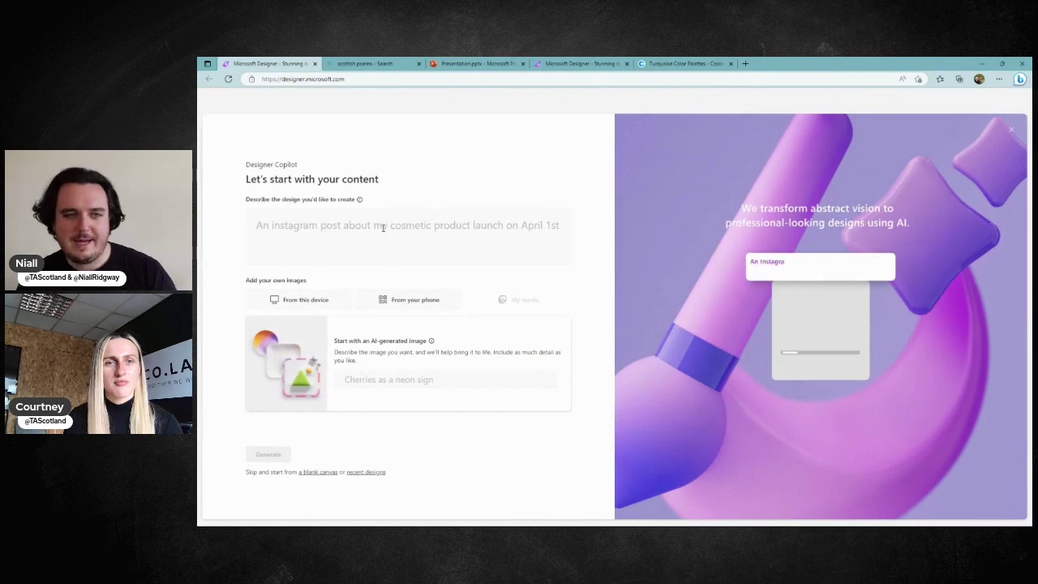
- Generate design ideas from the description "A presentation all about Scotland"
{"action": "left_click", "coordinate": [383, 228]}
{"action": "type", "text": "A prese"}
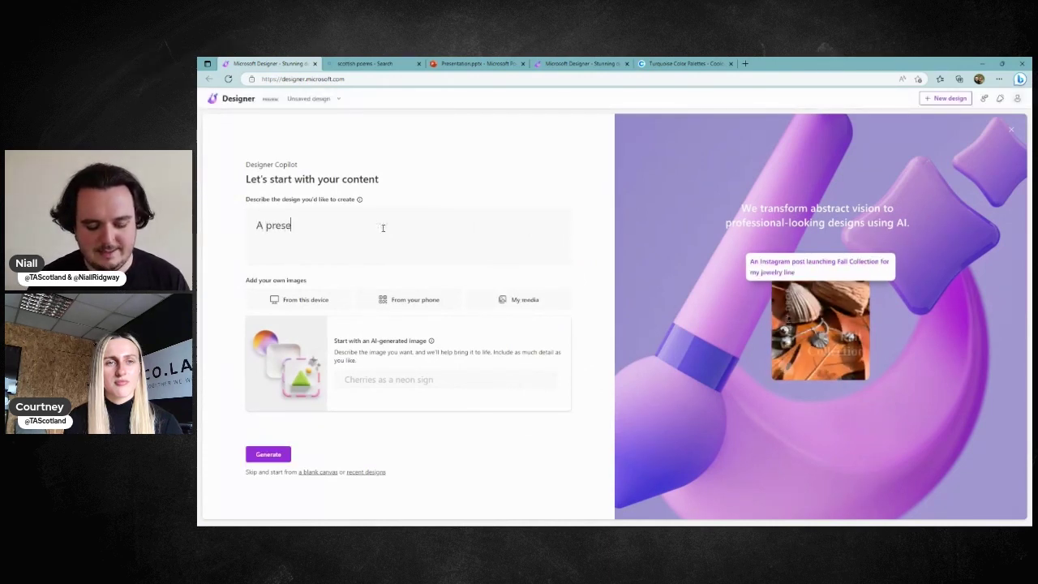
{"action": "type", "text": "ntation all abou"}
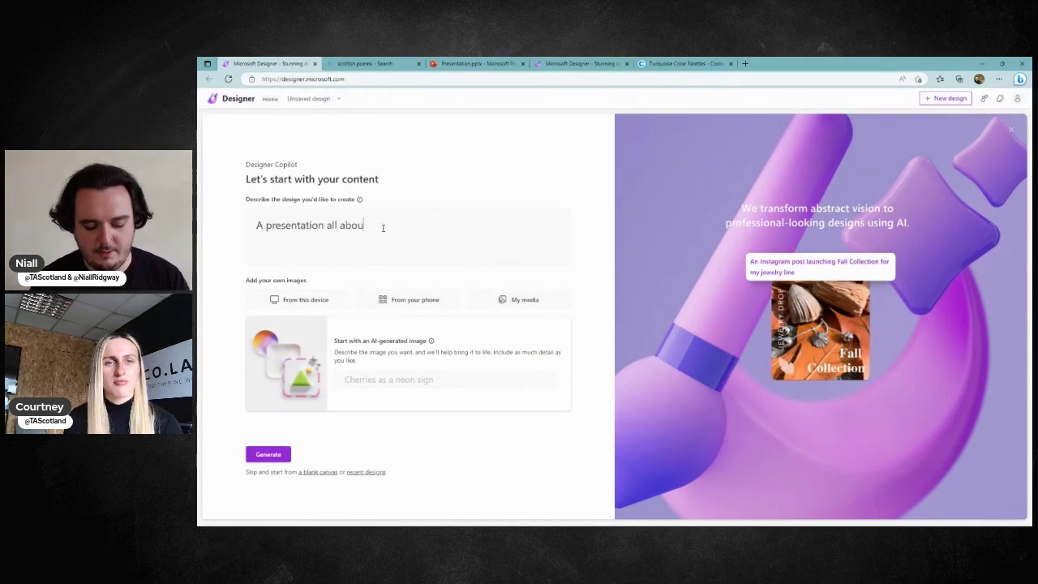
{"action": "type", "text": "t S"}
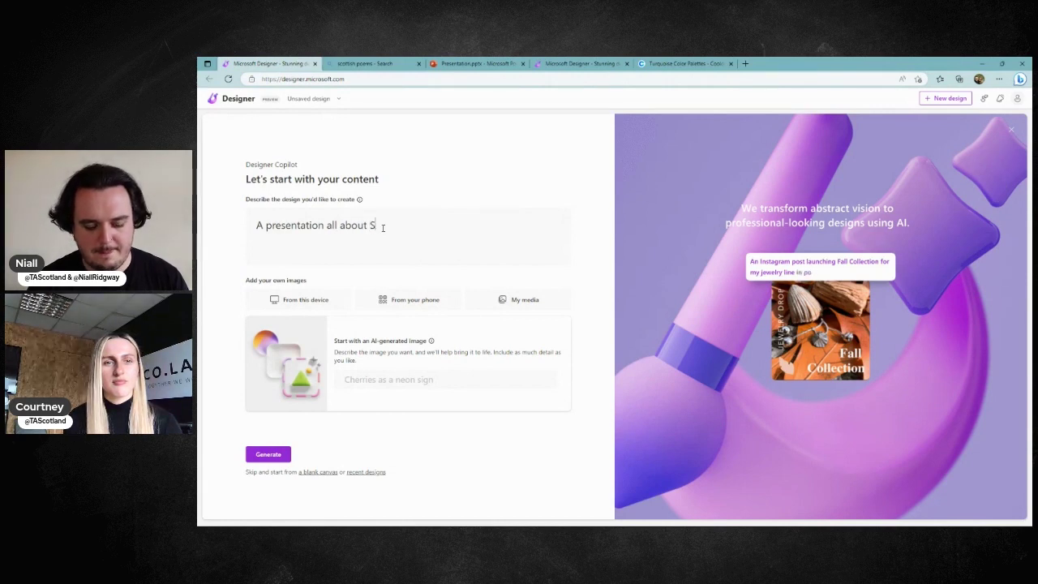
{"action": "type", "text": "cotland"}
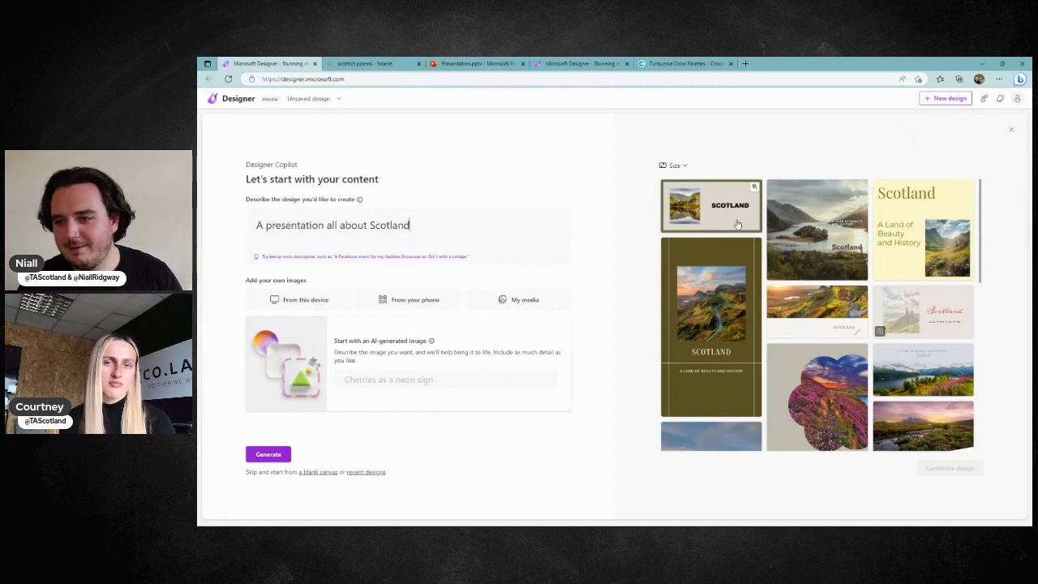
- Browse the generated ideas and open the first landscape design with the framed castle photo for customizing
{"action": "scroll", "coordinate": [737, 224], "scroll_direction": "down", "scroll_amount": 5}
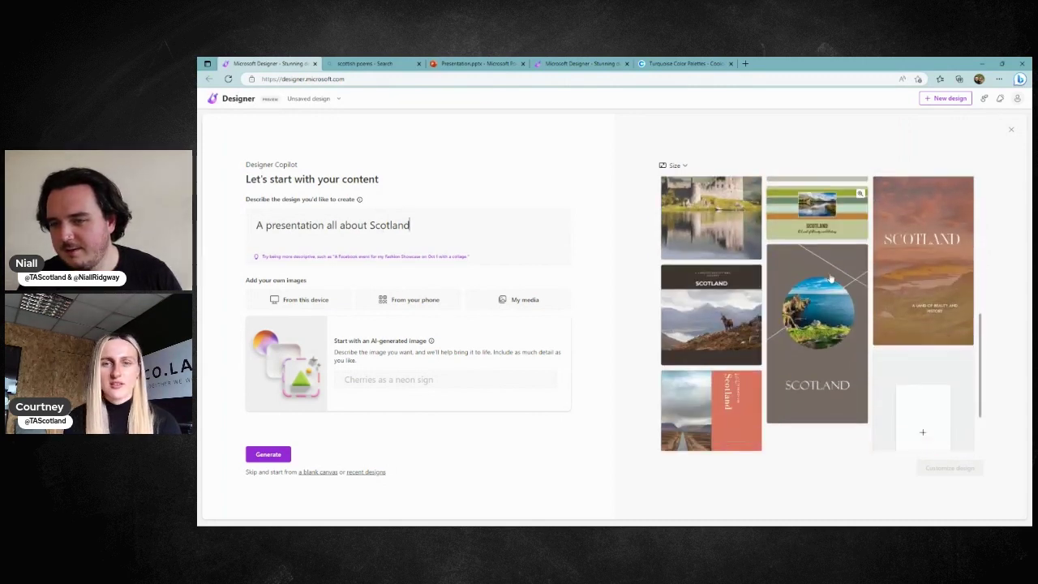
{"action": "scroll", "coordinate": [810, 276], "scroll_direction": "down", "scroll_amount": 2}
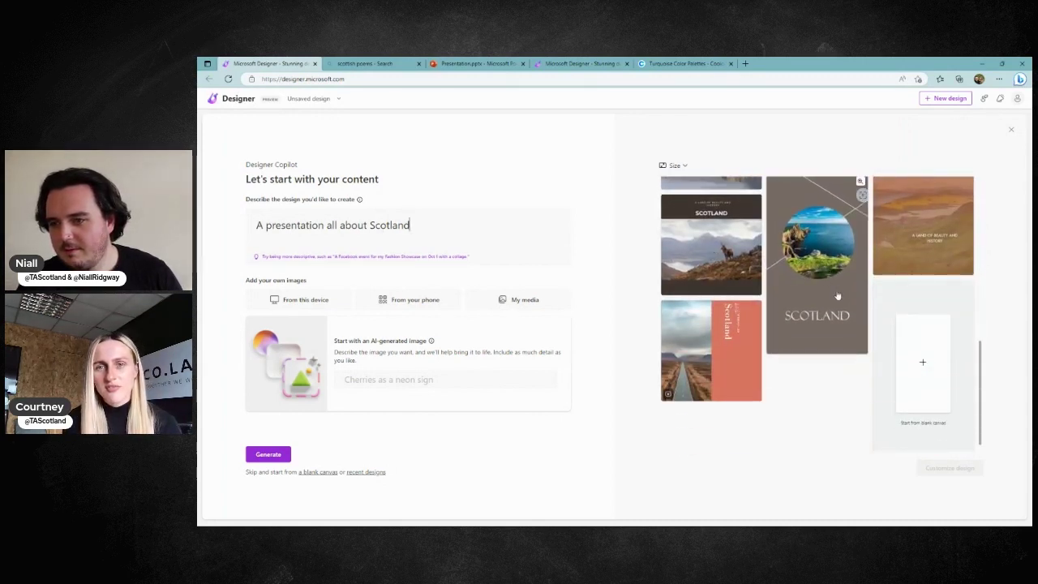
{"action": "scroll", "coordinate": [811, 308], "scroll_direction": "up", "scroll_amount": 3}
{"action": "scroll", "coordinate": [883, 346], "scroll_direction": "up", "scroll_amount": 5}
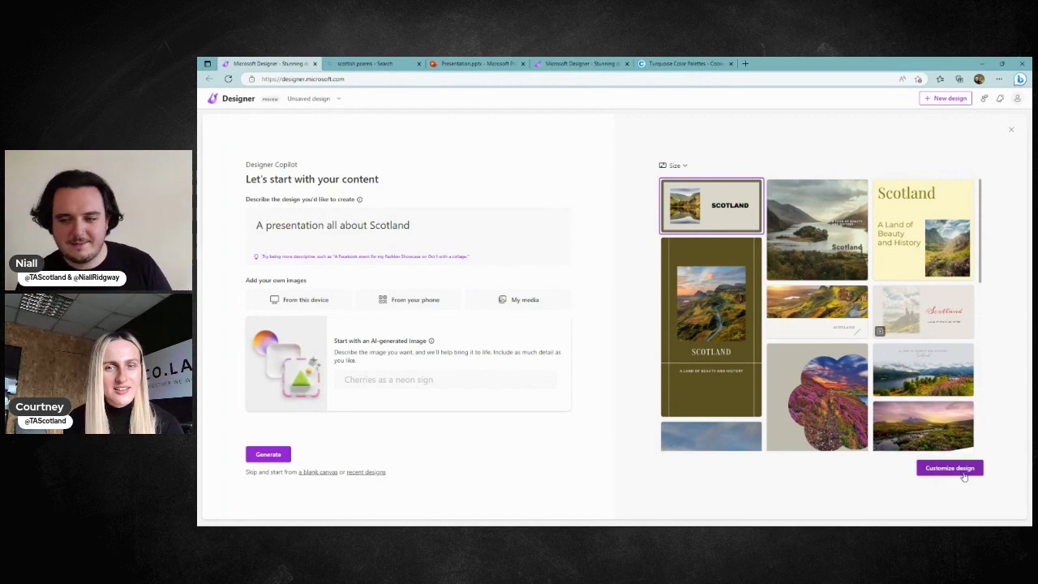
{"action": "left_click", "coordinate": [962, 472]}
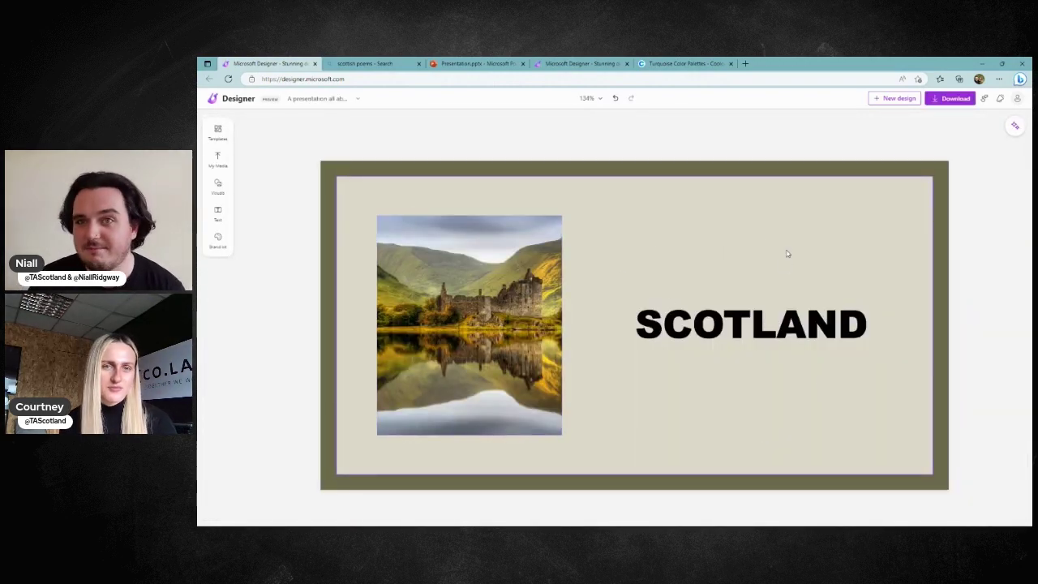
- Check the Scotland presentation design's current canvas size in the Resize options and leave it as is
{"action": "left_click", "coordinate": [349, 99]}
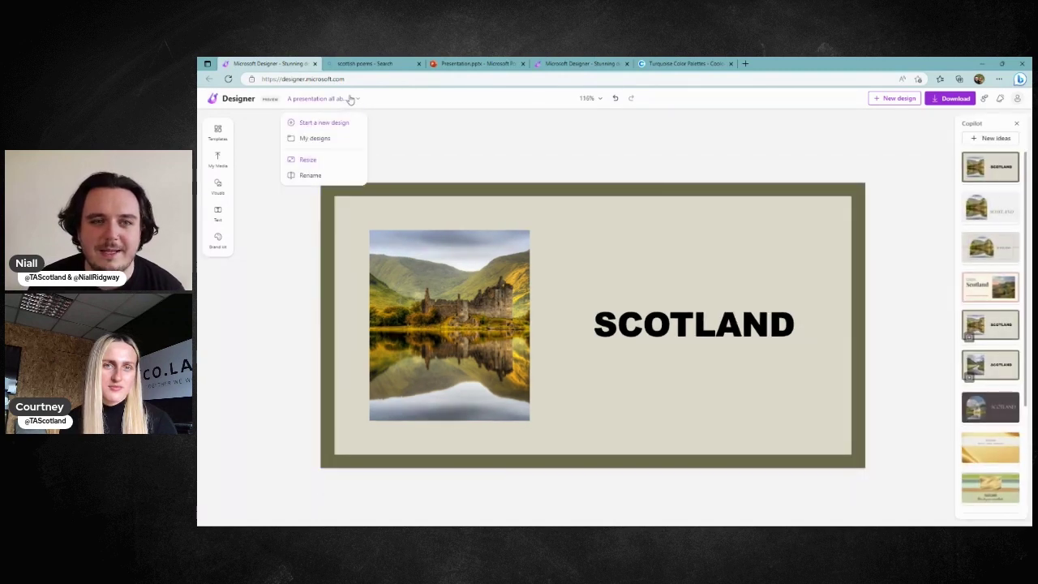
{"action": "left_click", "coordinate": [342, 166]}
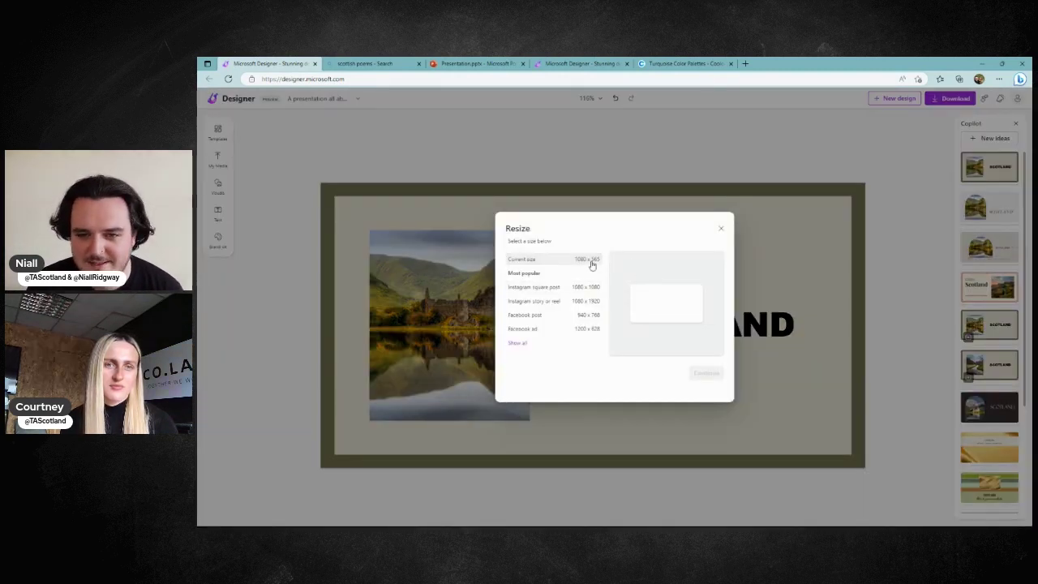
{"action": "left_click", "coordinate": [720, 230]}
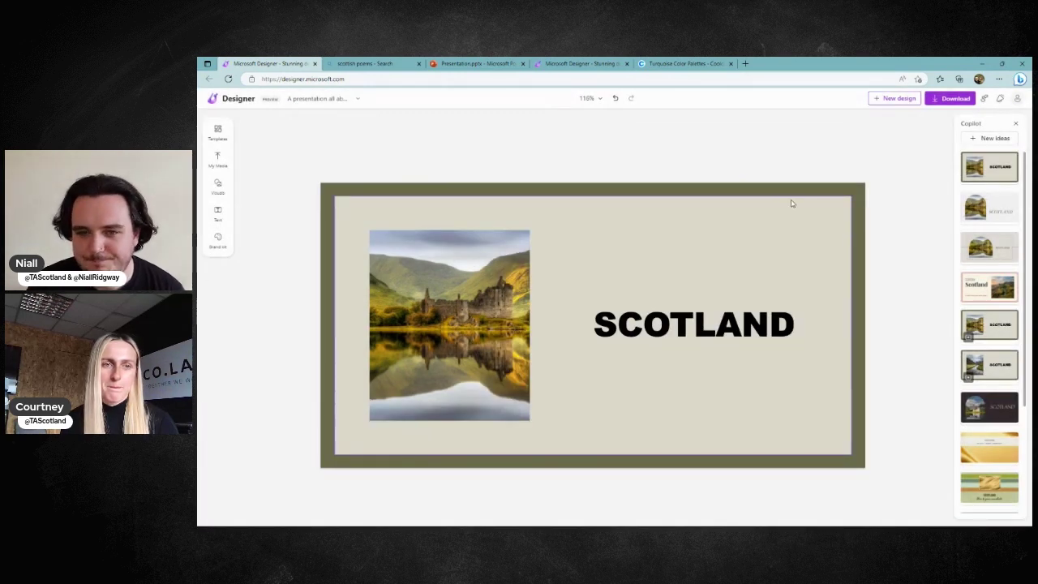
- Create a new design from a blank canvas, setting the width to 1920 pixels and leaving the height at 1080 pixels
{"action": "left_click", "coordinate": [894, 101]}
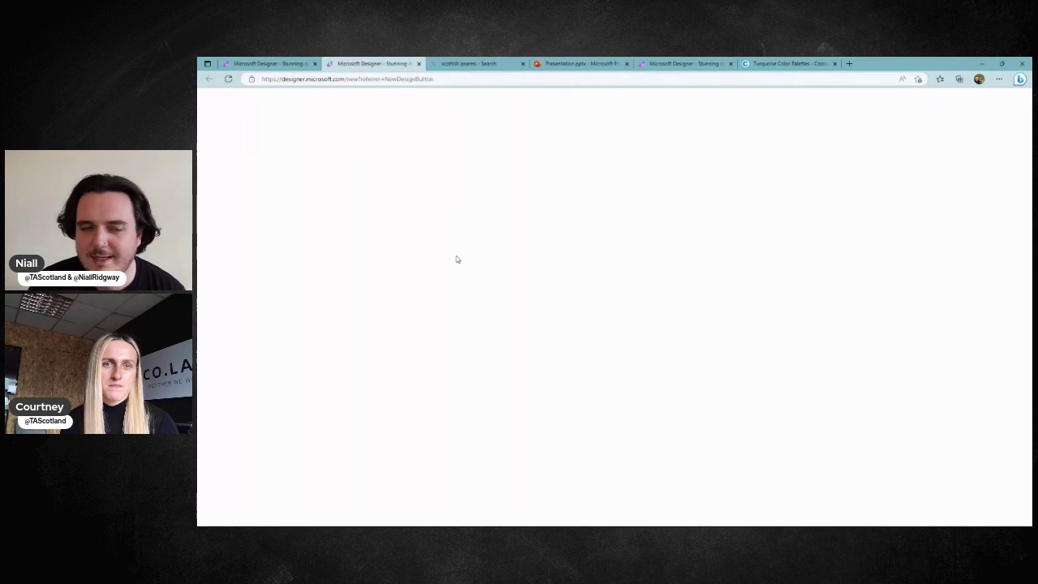
{"action": "left_click", "coordinate": [575, 64]}
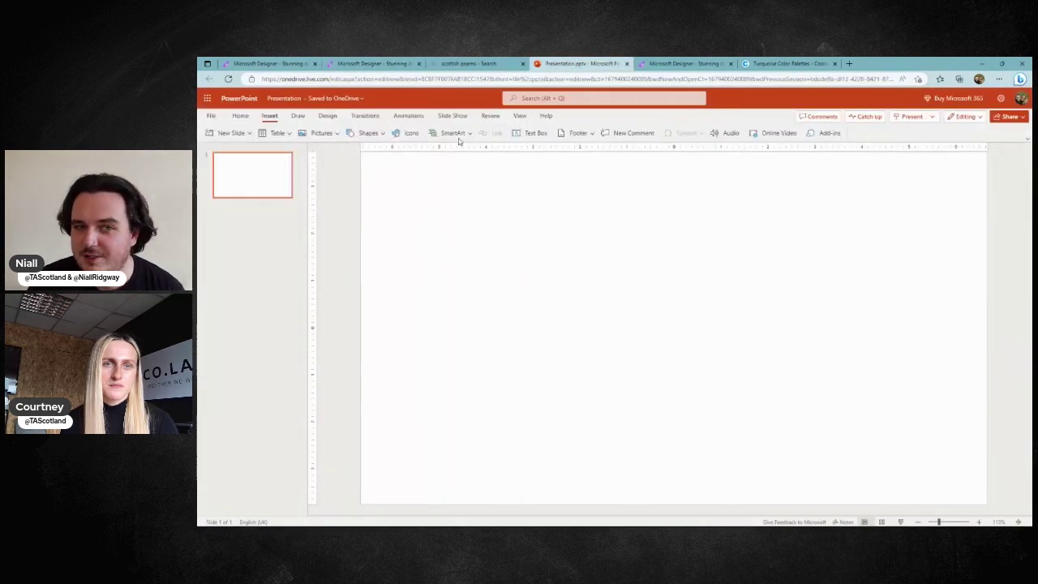
{"action": "key", "text": "ctrl+2"}
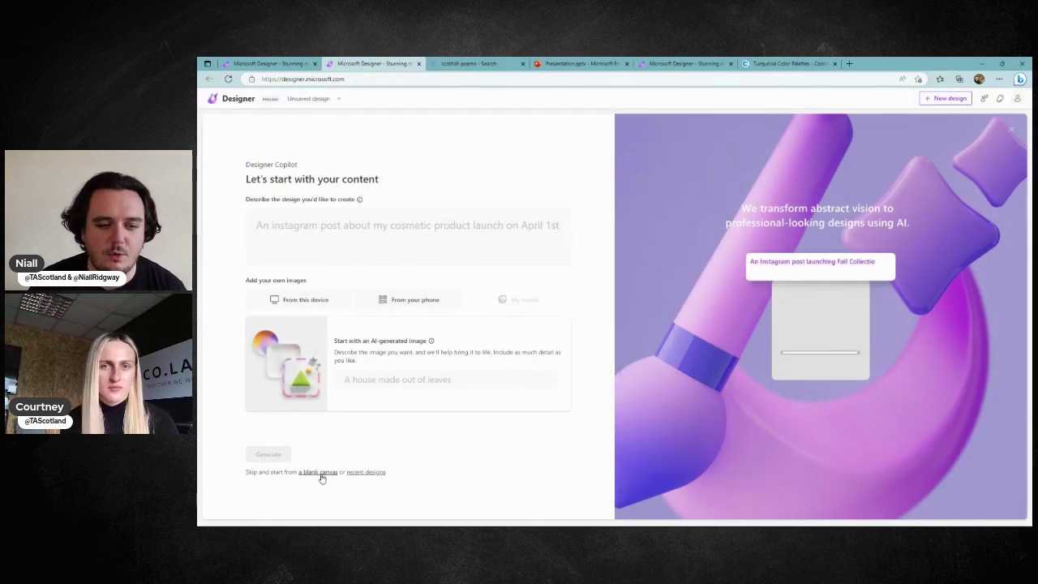
{"action": "left_click", "coordinate": [320, 474]}
{"action": "left_click", "coordinate": [737, 329]}
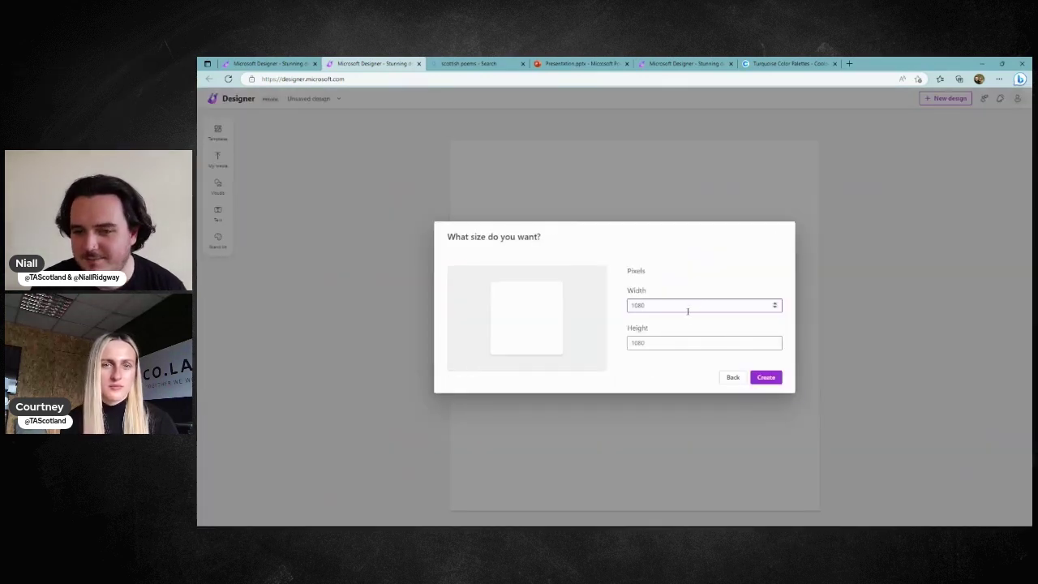
{"action": "key", "text": "BackSpace"}
{"action": "key", "text": "BackSpace"}
{"action": "key", "text": "BackSpace"}
{"action": "type", "text": "1920"}
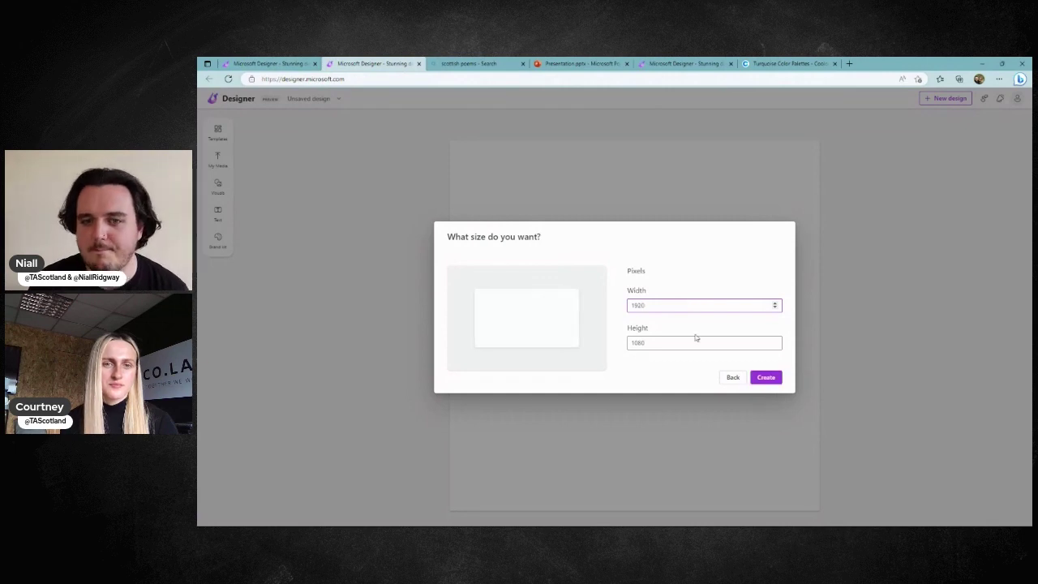
{"action": "left_click", "coordinate": [770, 380]}
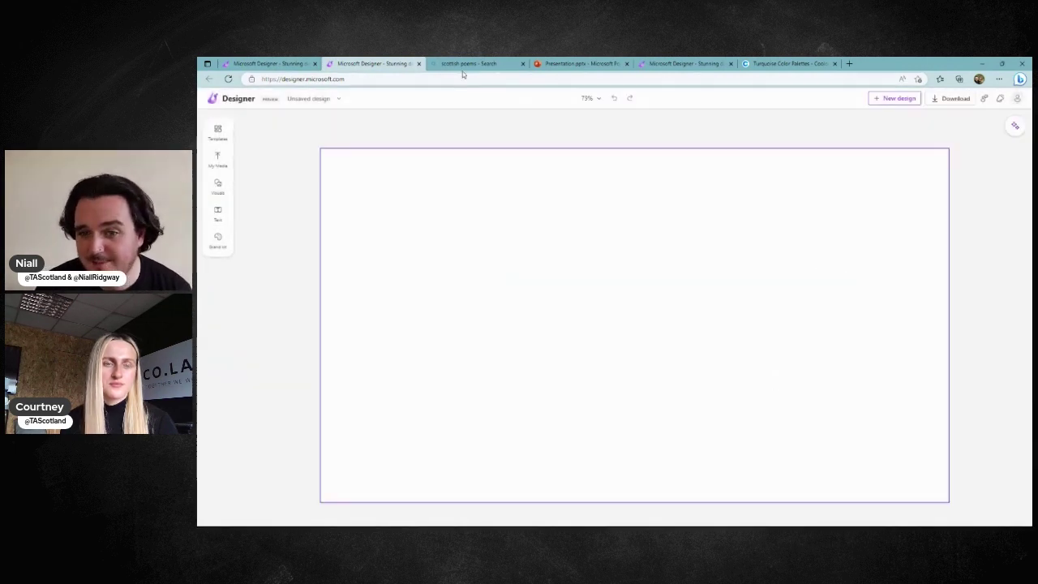
- Add a heading reading "Scotland" to the blank canvas
{"action": "left_click", "coordinate": [215, 213]}
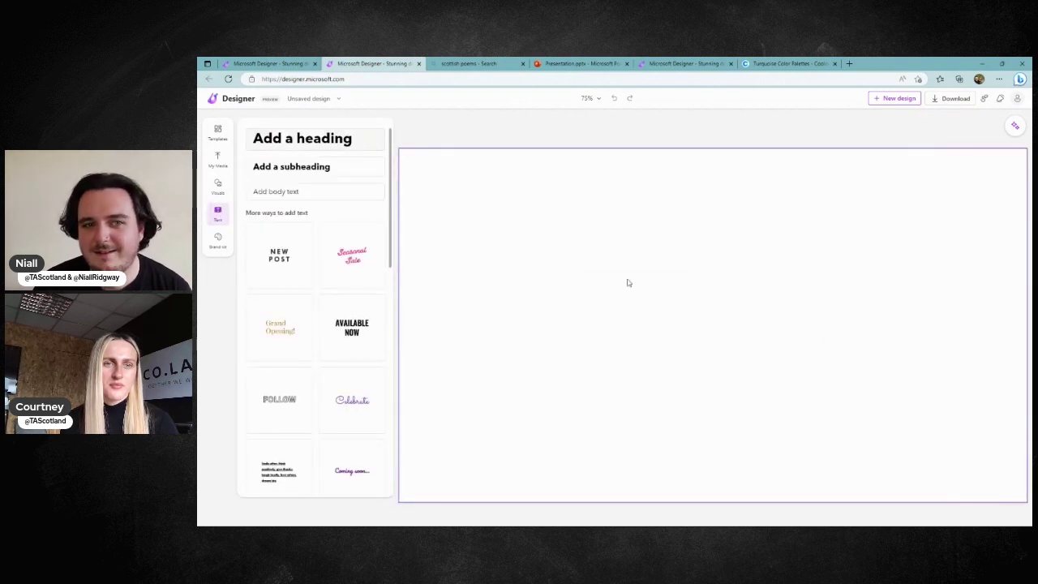
{"action": "type", "text": "Scotland"}
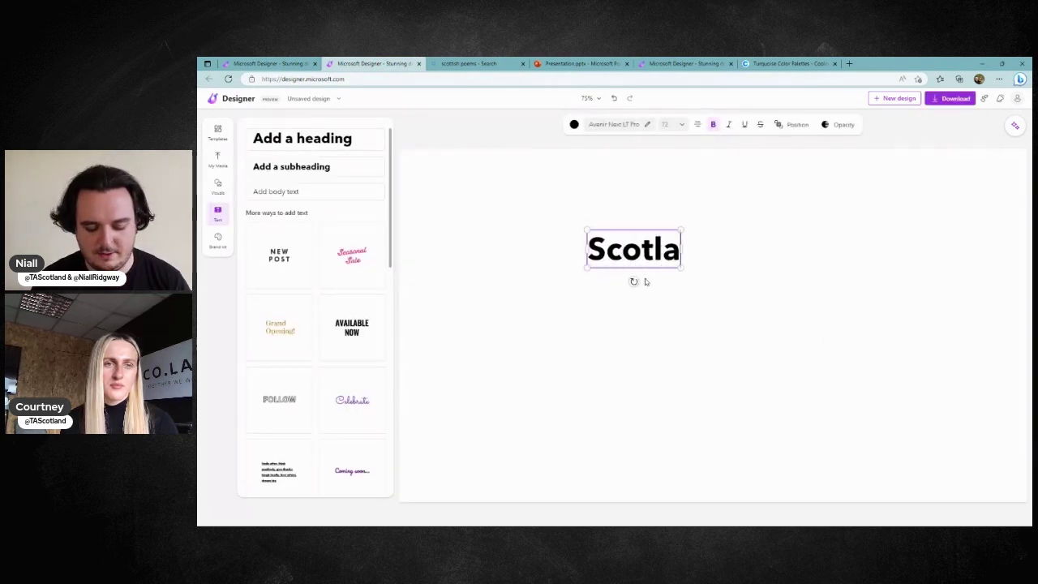
{"action": "left_click", "coordinate": [746, 237]}
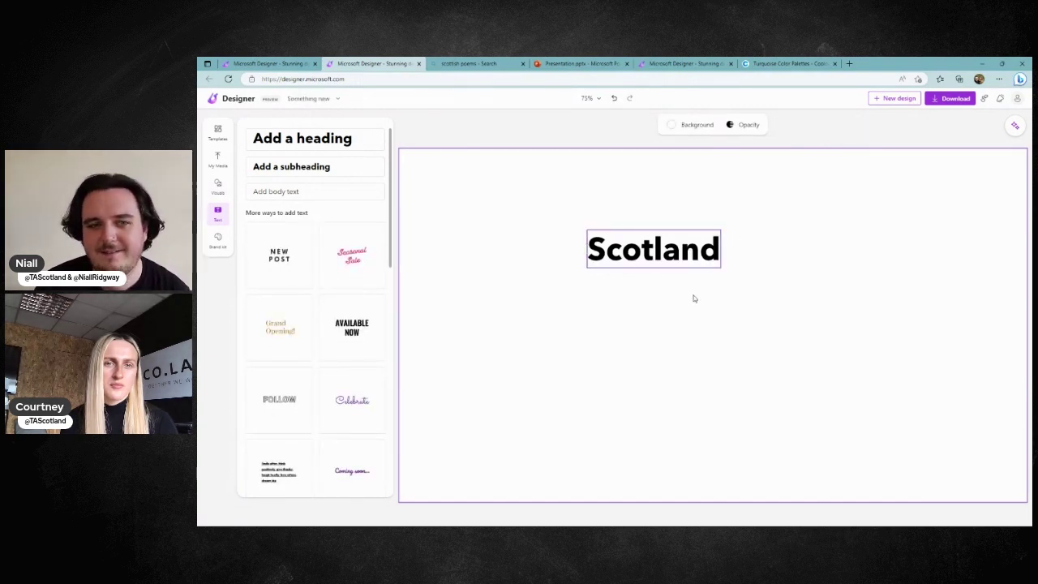
- Browse the suggested fonts and change the Scotland heading to Red Rose
{"action": "left_click", "coordinate": [654, 249]}
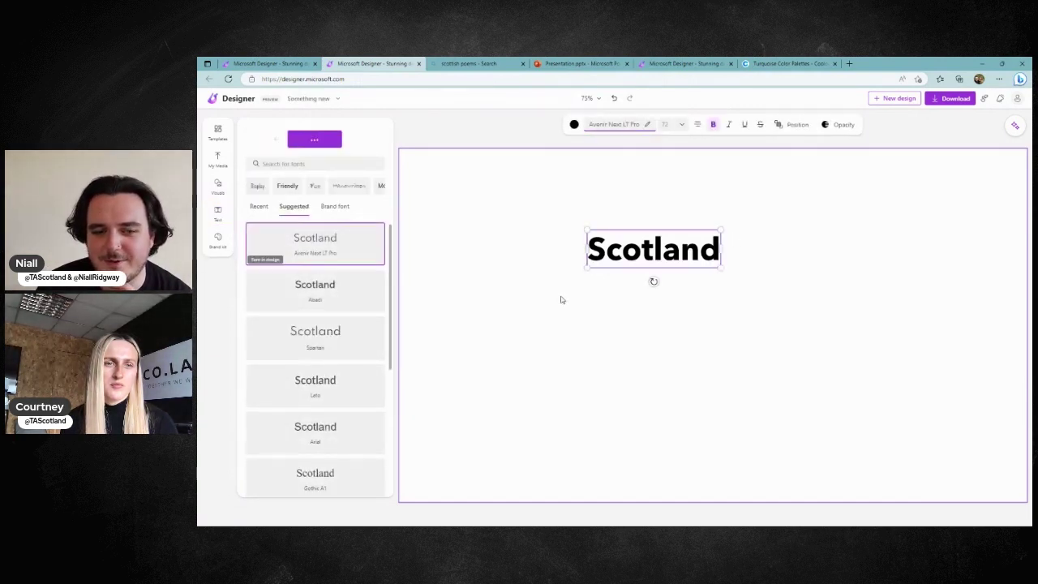
{"action": "scroll", "coordinate": [348, 359], "scroll_direction": "down", "scroll_amount": 2}
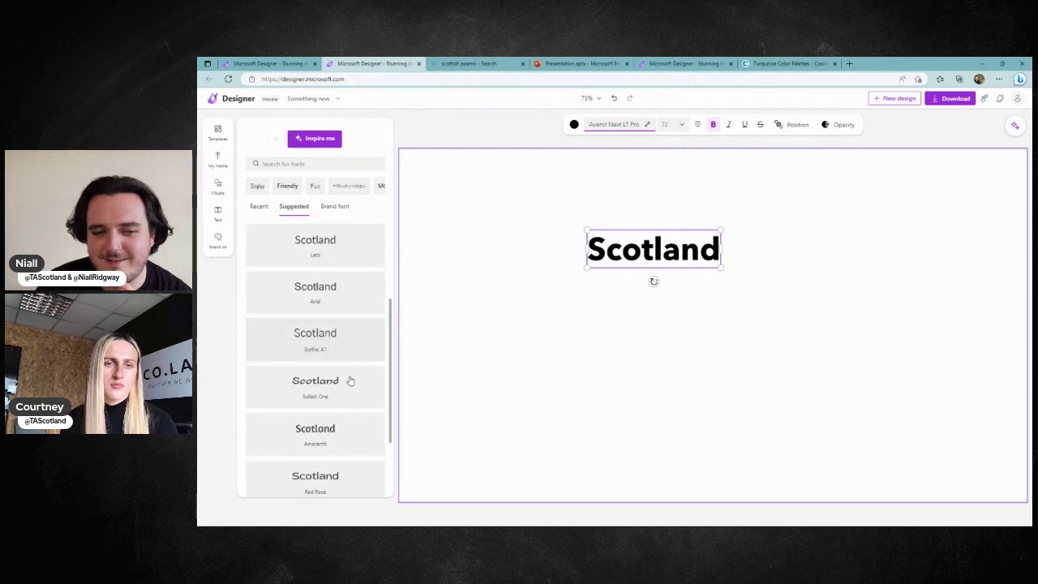
{"action": "scroll", "coordinate": [352, 417], "scroll_direction": "down", "scroll_amount": 2}
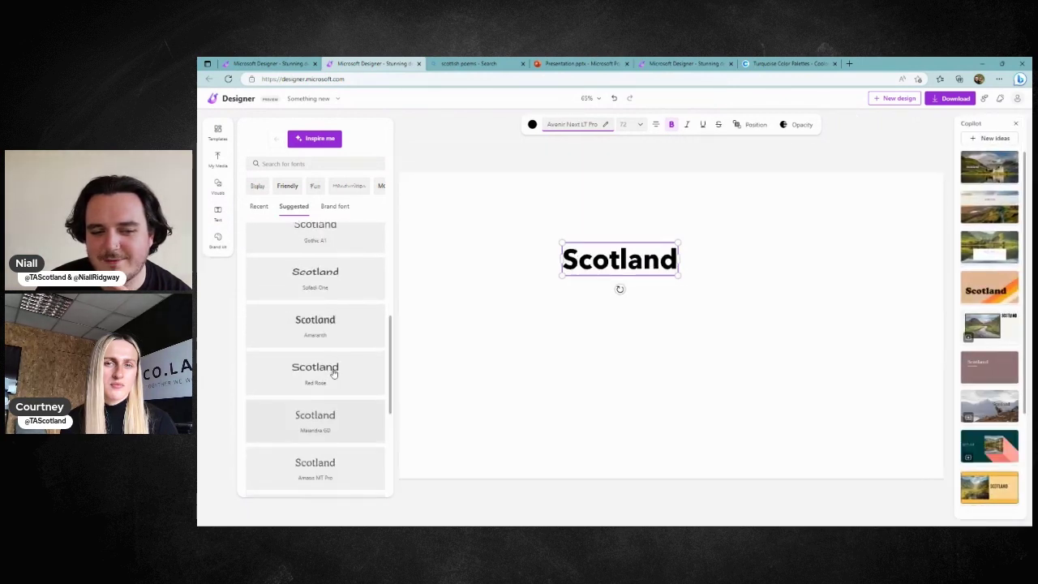
{"action": "left_click", "coordinate": [334, 371]}
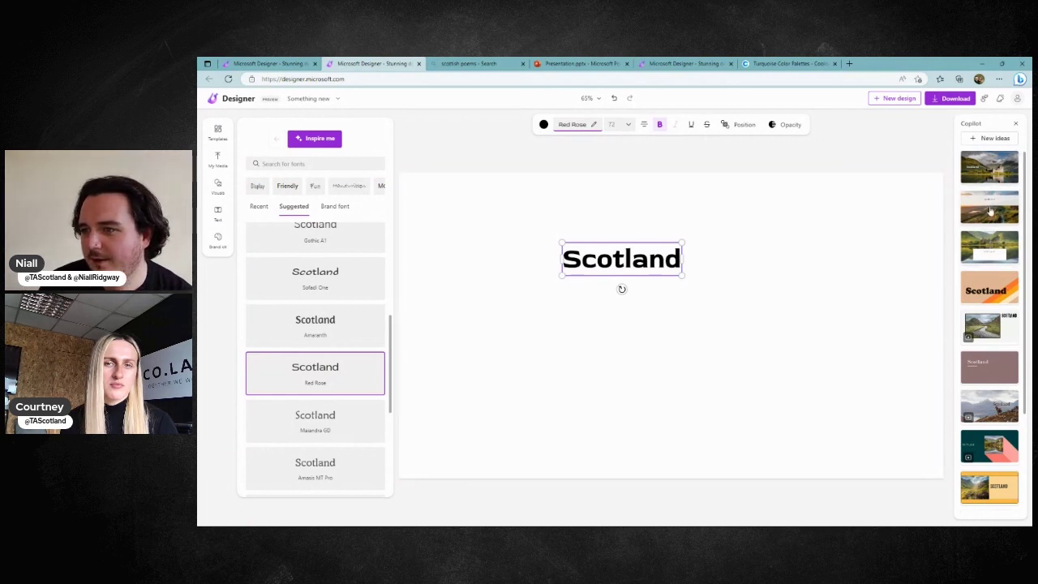
- Apply the Copilot idea with the hills, winding road and white banner, then enlarge the SCOTLAND title to size 110 and centre it horizontally
{"action": "left_click", "coordinate": [990, 209]}
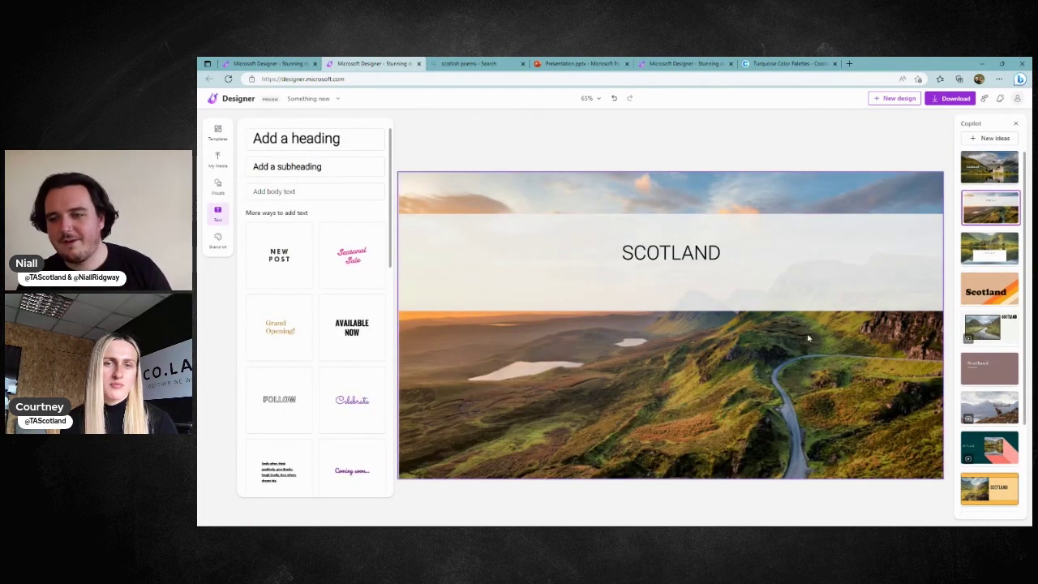
{"action": "left_click", "coordinate": [670, 253]}
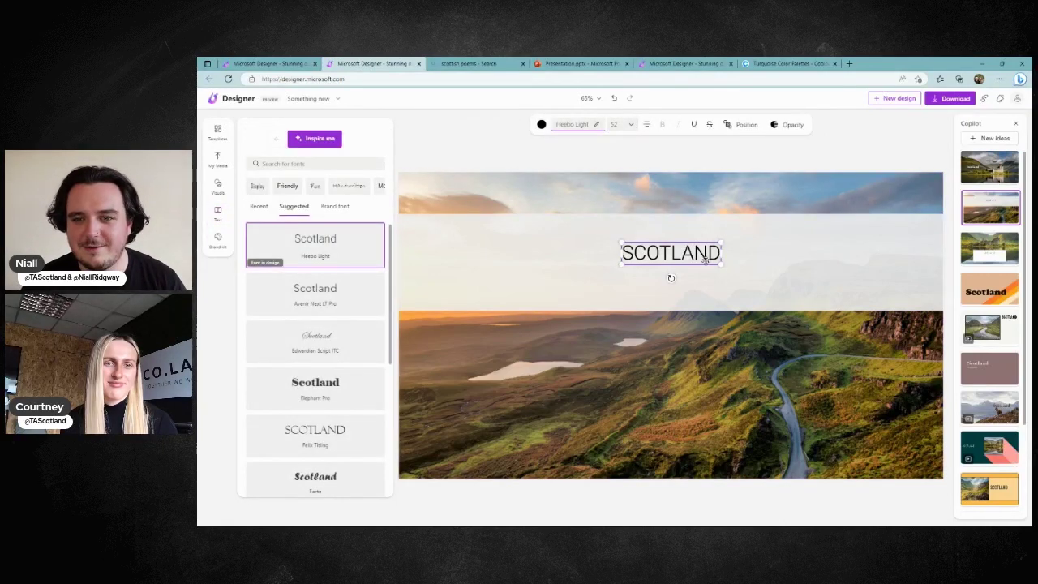
{"action": "left_click_drag", "start_coordinate": [720, 263], "coordinate": [830, 287]}
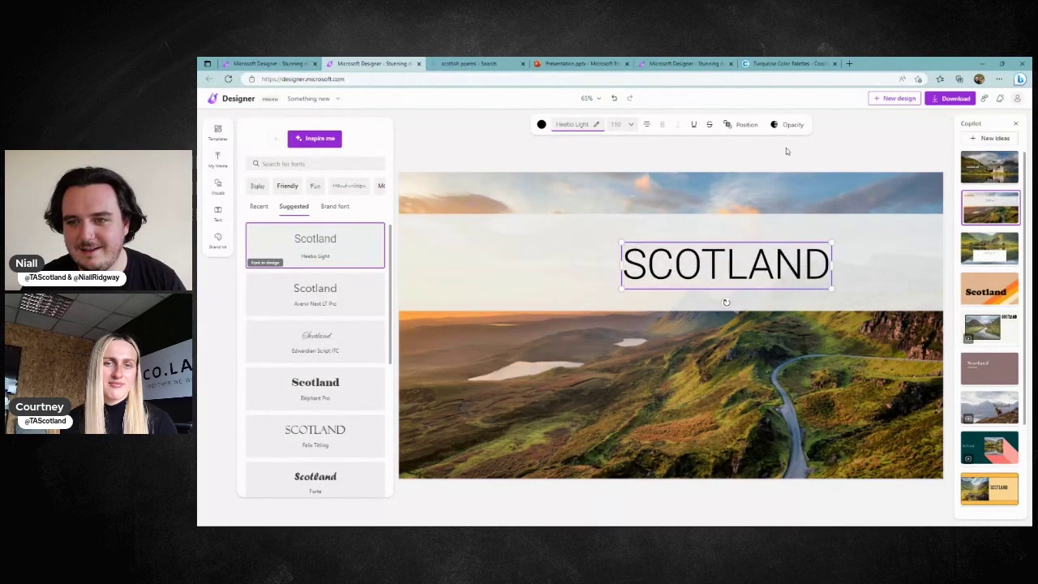
{"action": "left_click", "coordinate": [804, 162]}
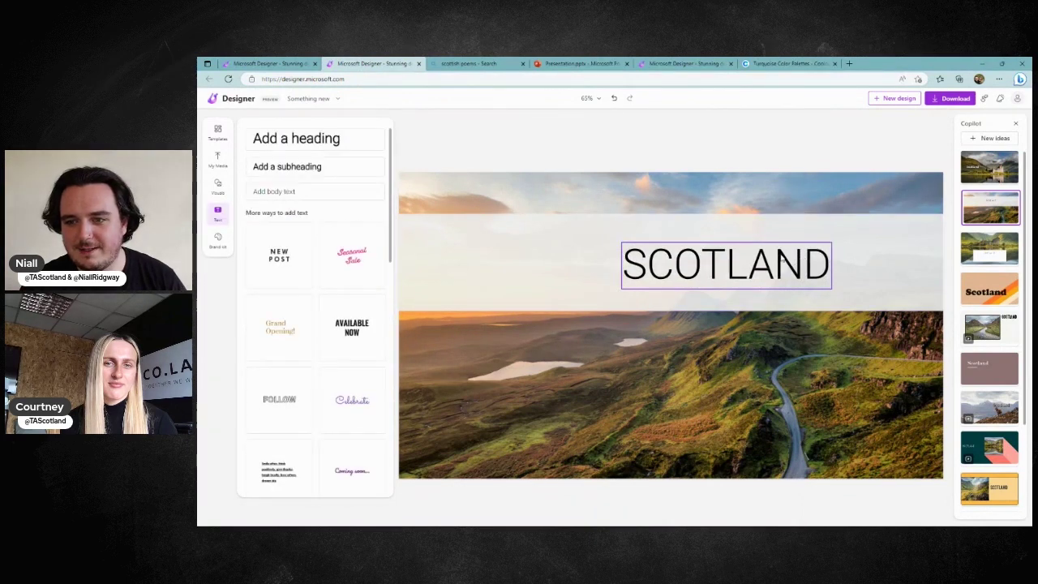
{"action": "left_click_drag", "start_coordinate": [799, 256], "coordinate": [755, 255]}
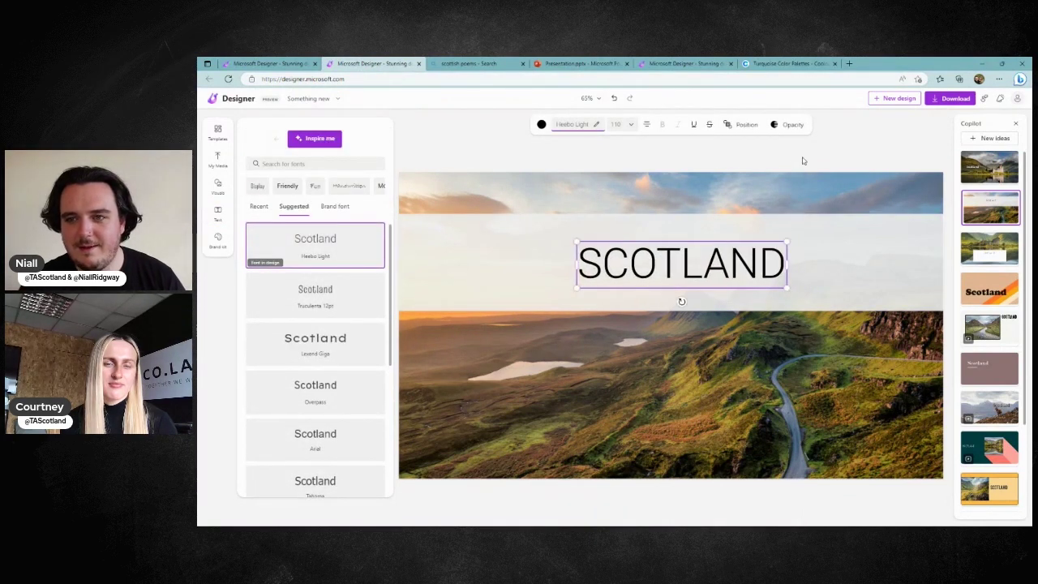
{"action": "left_click", "coordinate": [893, 137]}
- Copy the Scotland design as an image and paste it onto the blank PowerPoint slide, stretched to fill the whole slide
{"action": "left_click", "coordinate": [950, 98]}
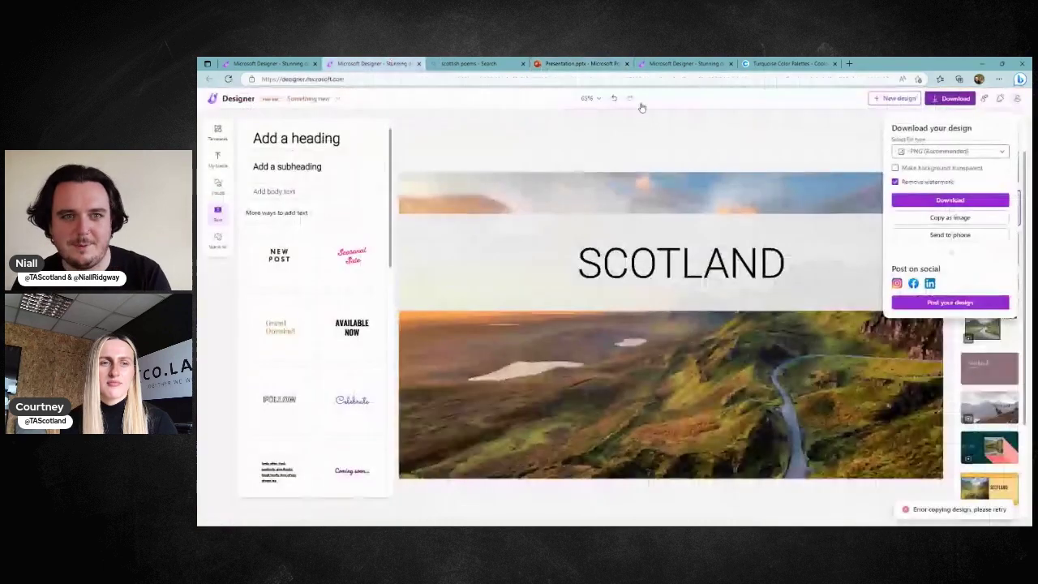
{"action": "left_click", "coordinate": [970, 217]}
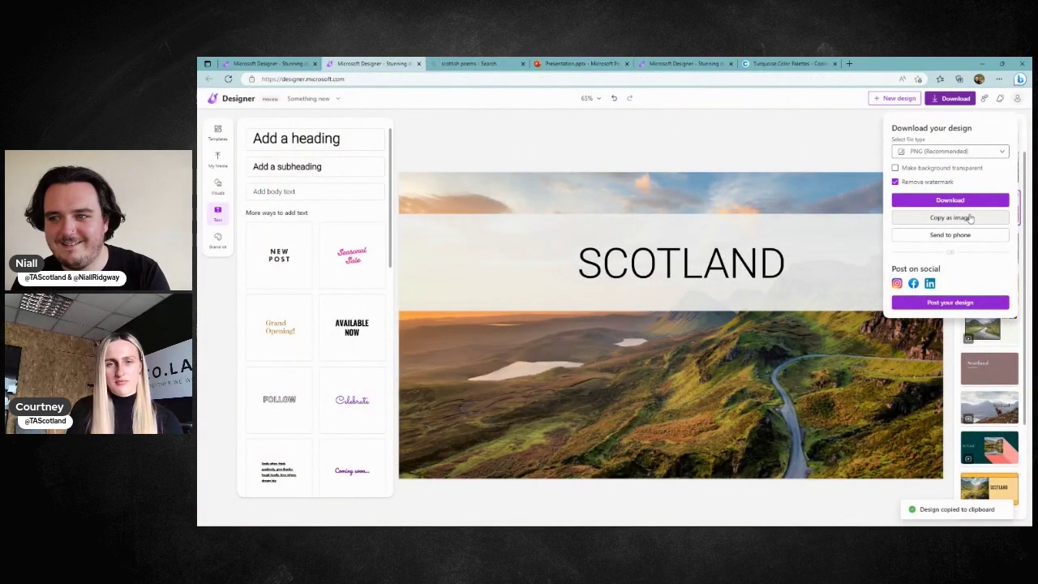
{"action": "left_click", "coordinate": [580, 64]}
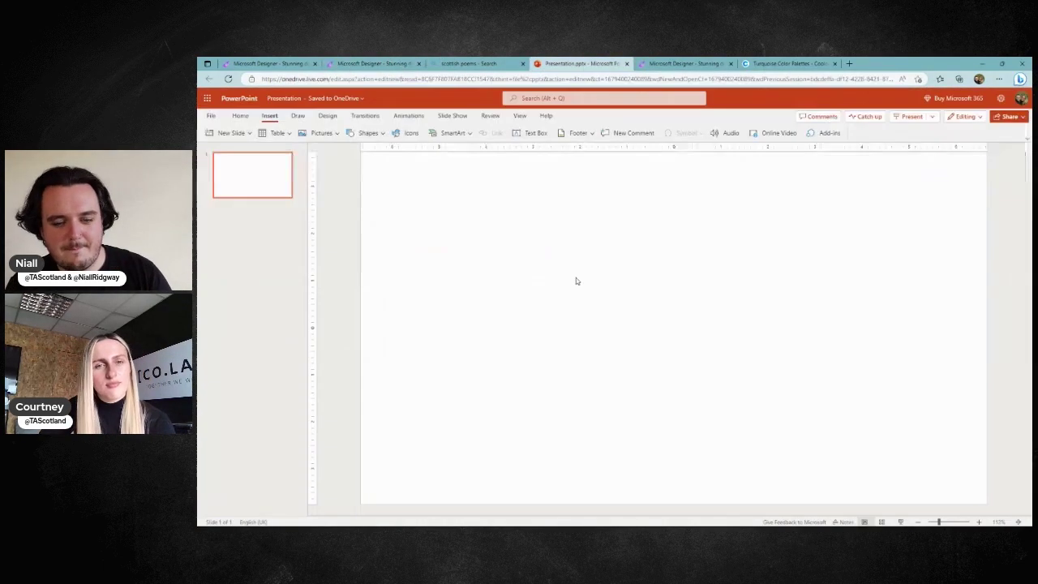
{"action": "key", "text": "ctrl+v"}
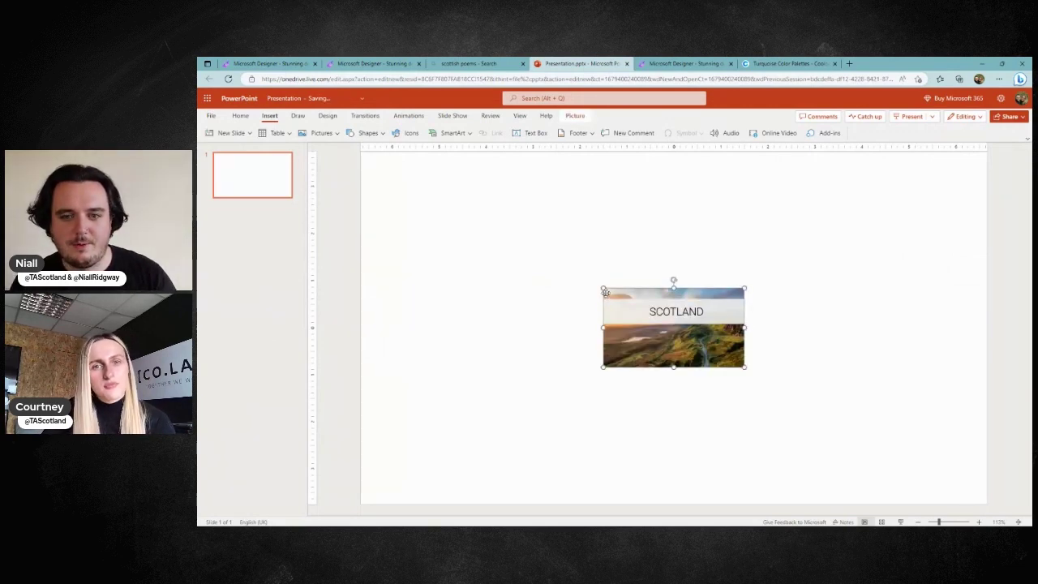
{"action": "left_click_drag", "start_coordinate": [604, 288], "coordinate": [398, 155]}
{"action": "left_click_drag", "start_coordinate": [743, 366], "coordinate": [988, 504]}
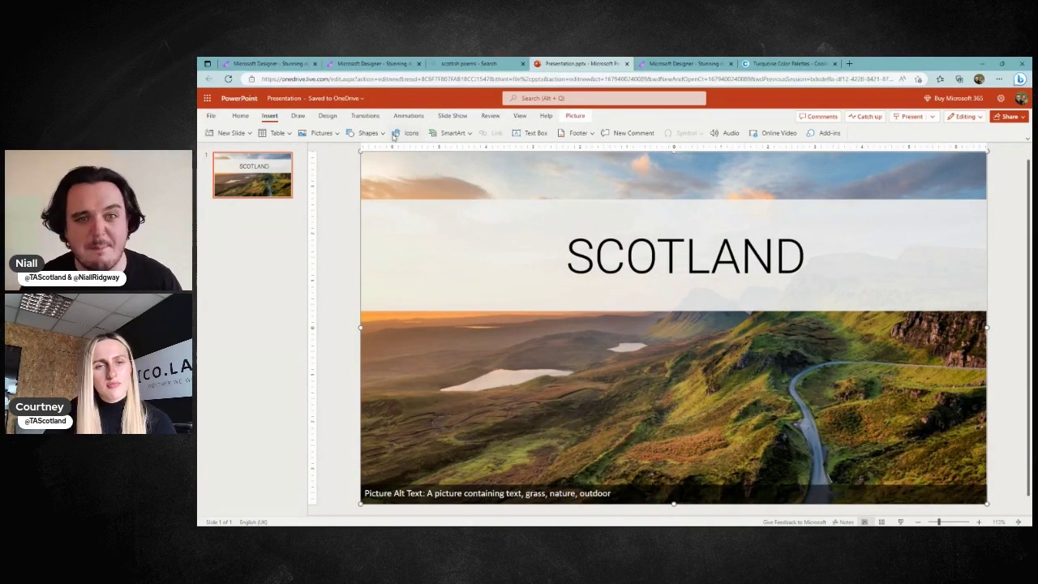
- Close the second Designer tab and the PowerPoint presentation, then replace the castle design with a new Designer design
{"action": "left_click", "coordinate": [254, 63]}
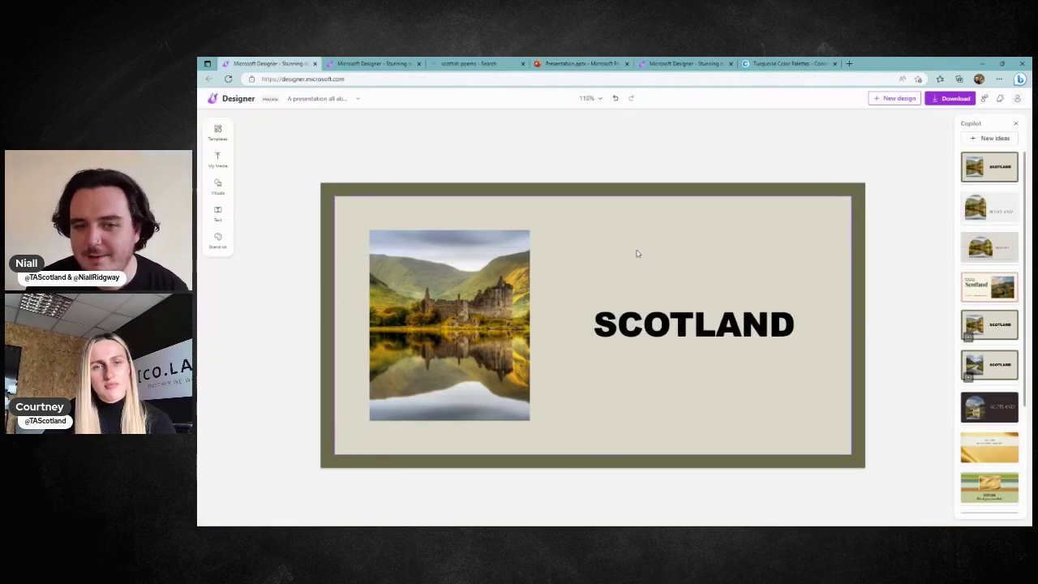
{"action": "left_click", "coordinate": [392, 62]}
{"action": "left_click", "coordinate": [419, 63]}
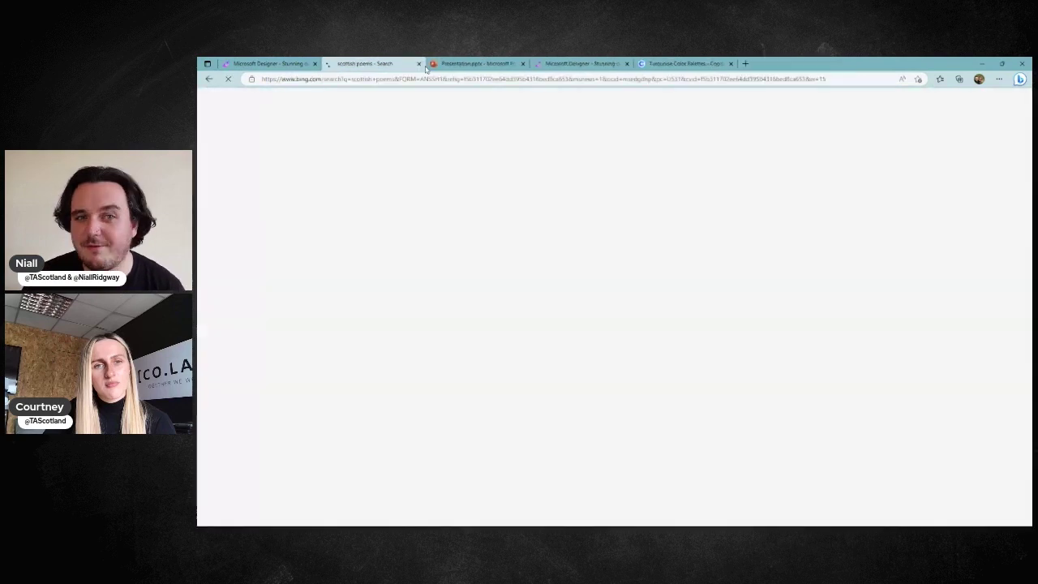
{"action": "left_click", "coordinate": [285, 63]}
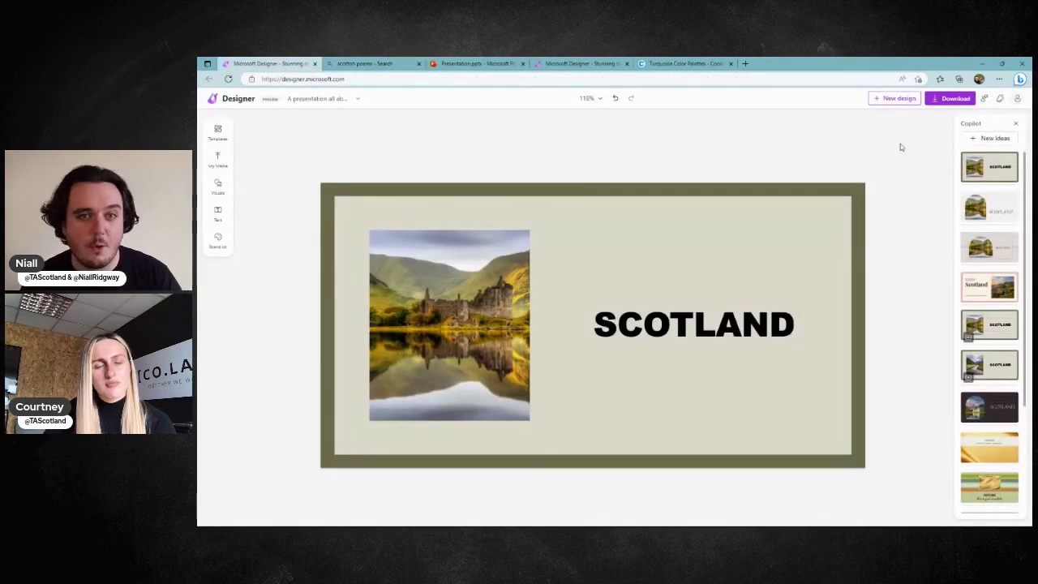
{"action": "left_click", "coordinate": [522, 63]}
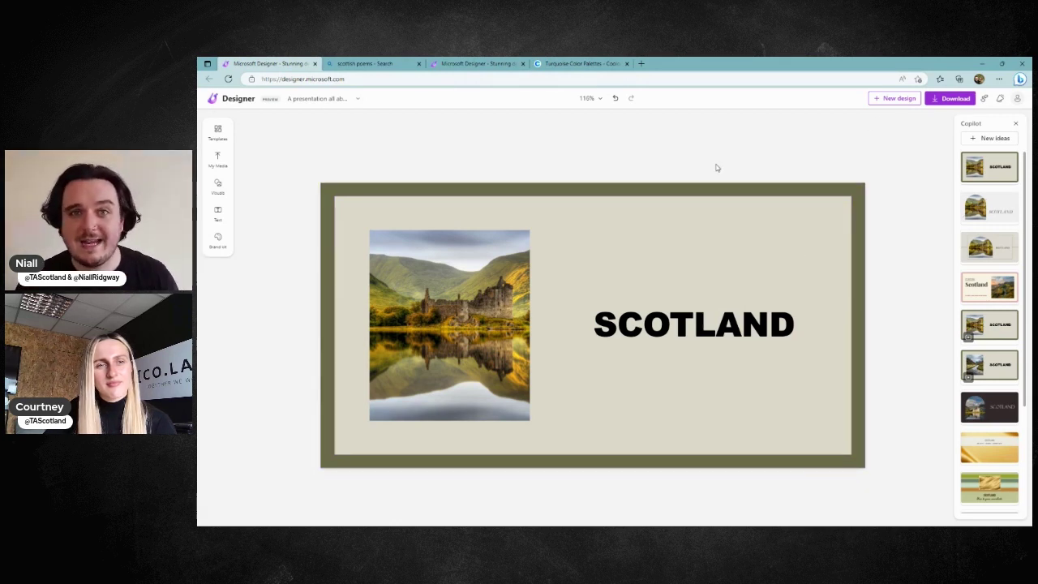
{"action": "left_click", "coordinate": [883, 103]}
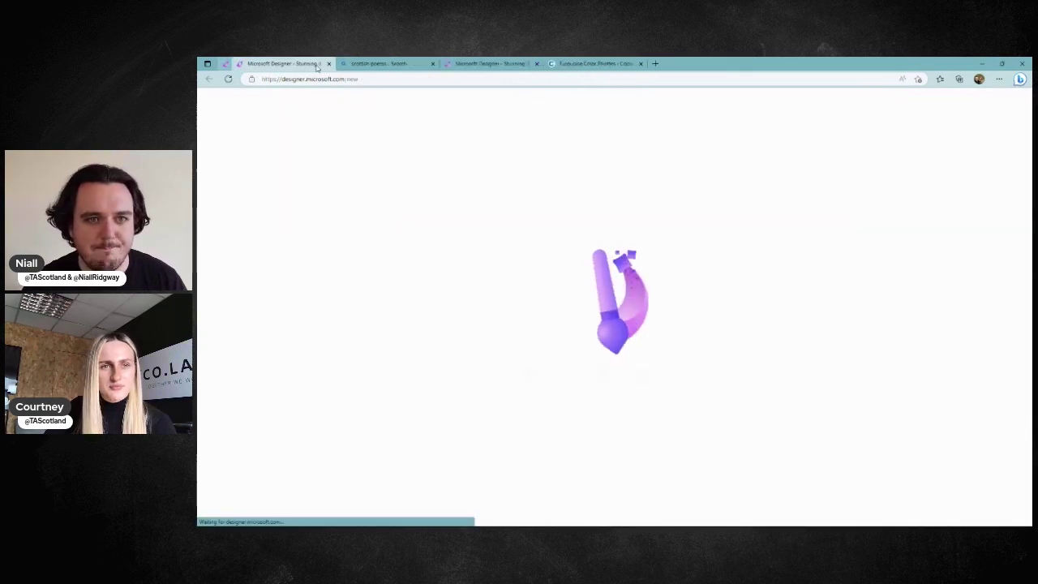
- Start a new Bing Chat topic with "I am a teacher and any image ideas that I ask for will be for 6 year olds. Do you understand?"
{"action": "left_click", "coordinate": [369, 64]}
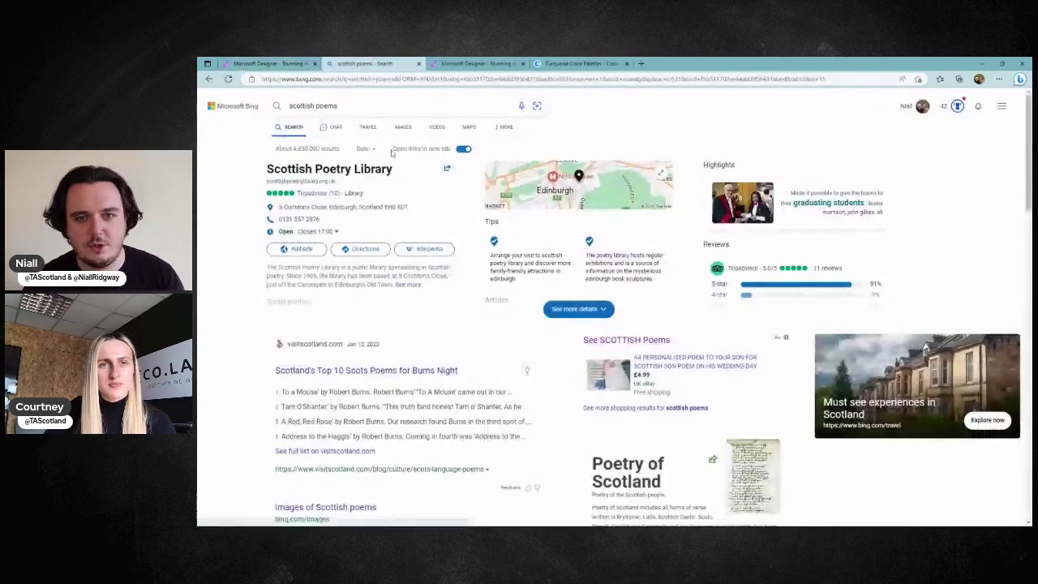
{"action": "left_click", "coordinate": [334, 127]}
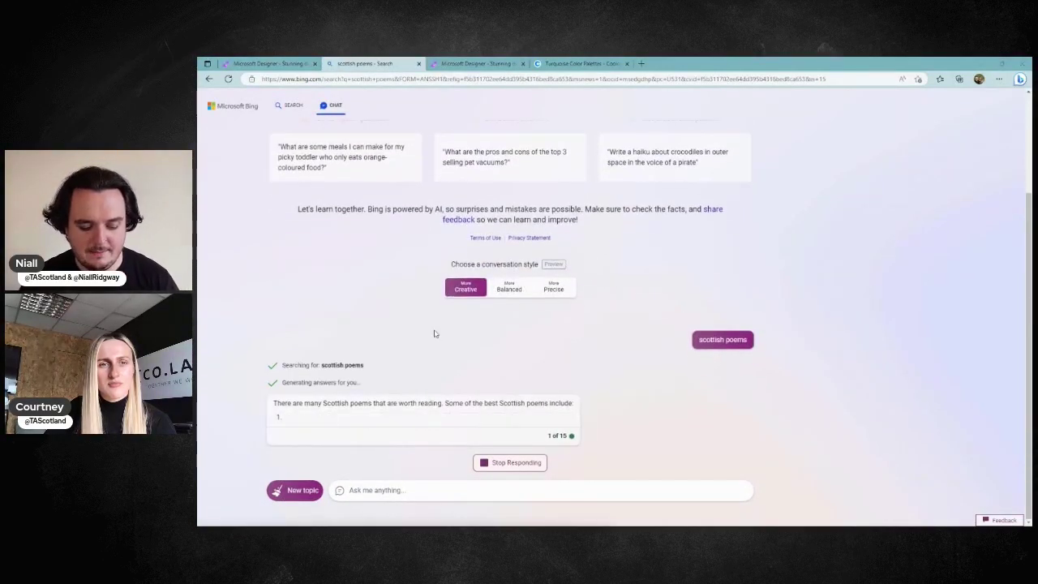
{"action": "left_click", "coordinate": [304, 491]}
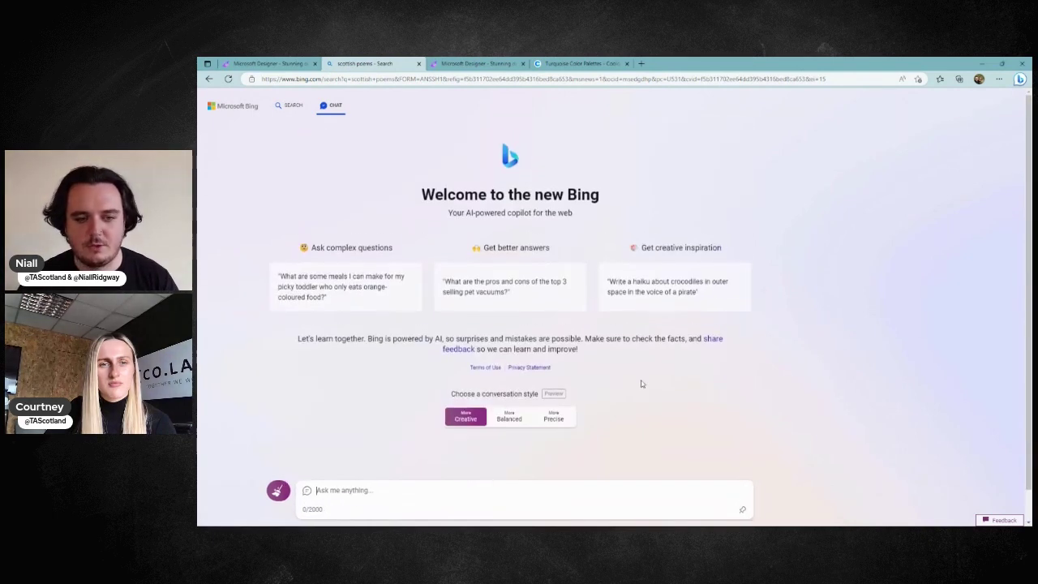
{"action": "left_click", "coordinate": [426, 492]}
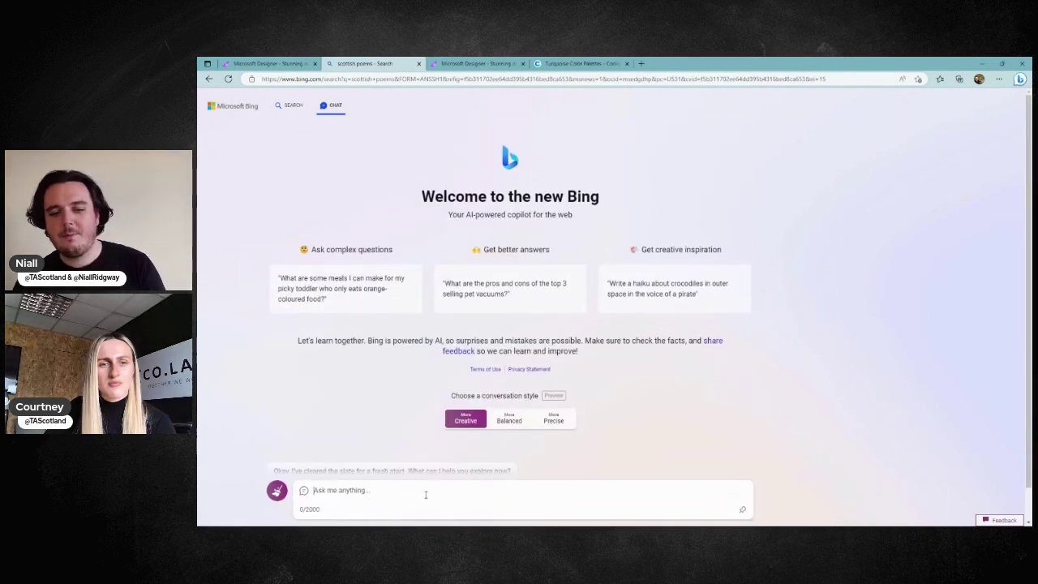
{"action": "key", "text": "ctrl+v"}
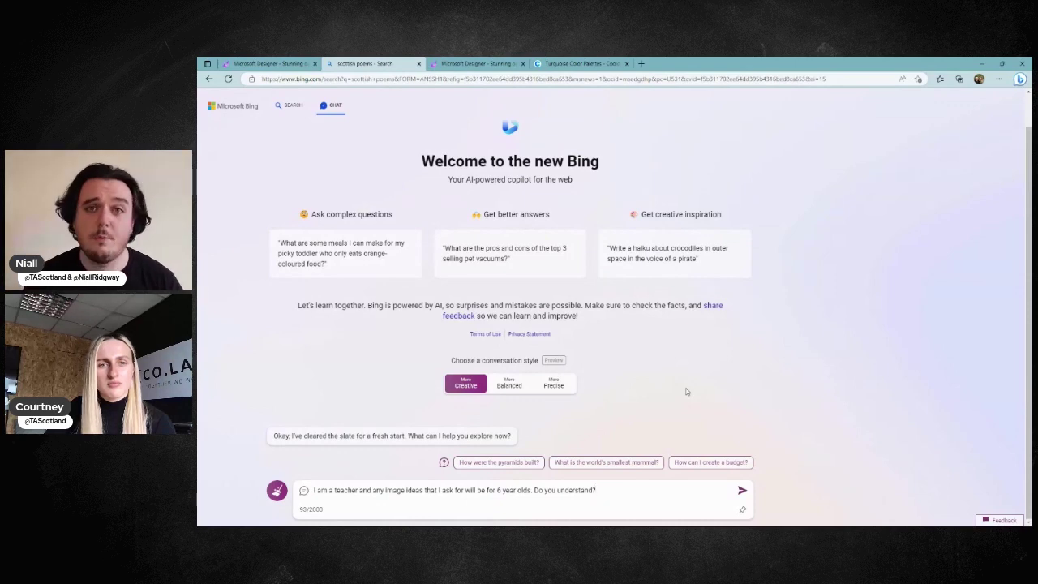
{"action": "left_click", "coordinate": [741, 490]}
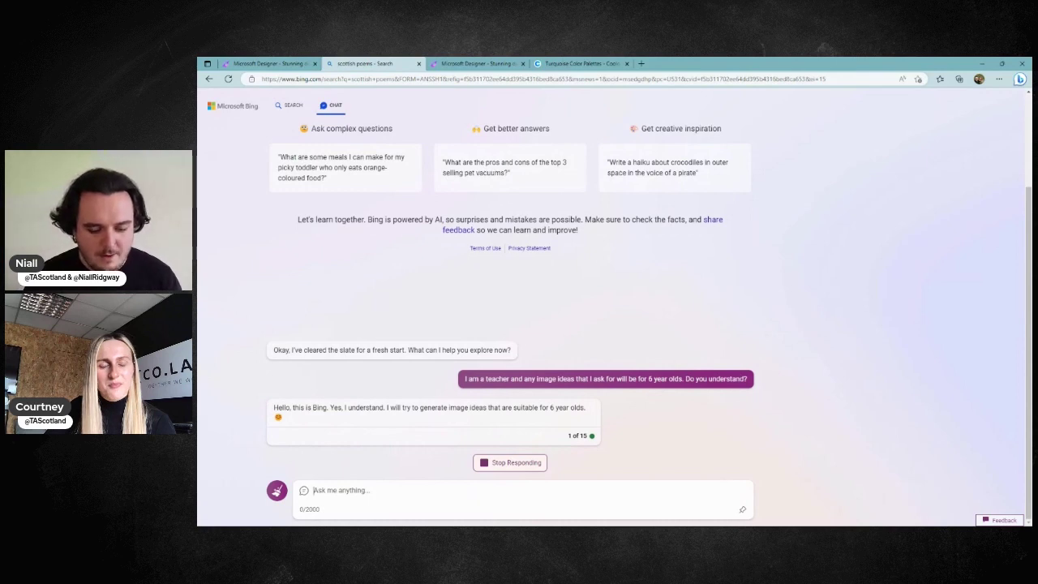
- Ask Bing Chat "Please list 30 inspiring ways to use Microsoft Designer"
{"action": "left_click", "coordinate": [486, 487]}
{"action": "key", "text": "ctrl+v"}
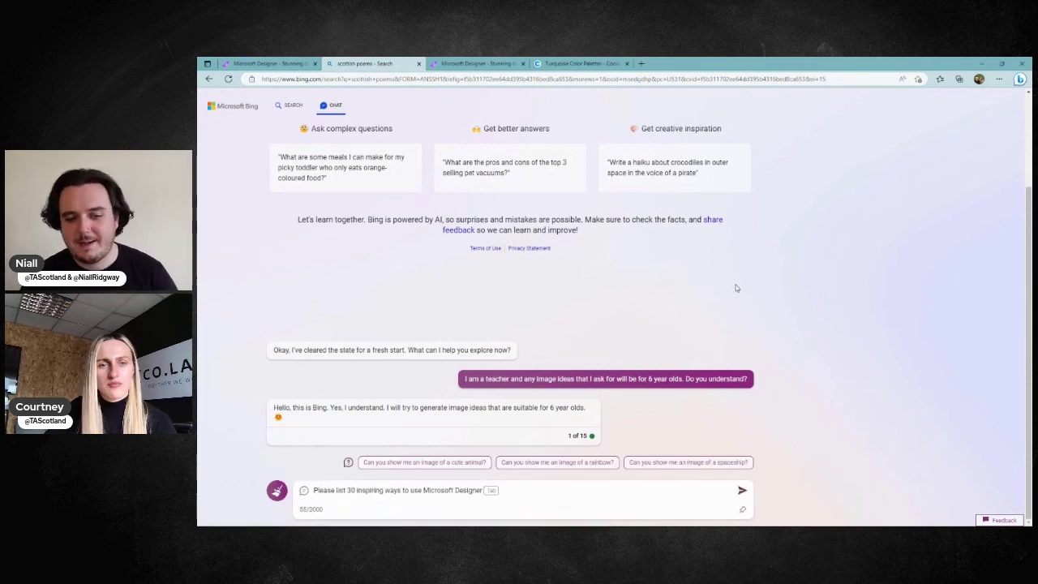
{"action": "key", "text": "Return"}
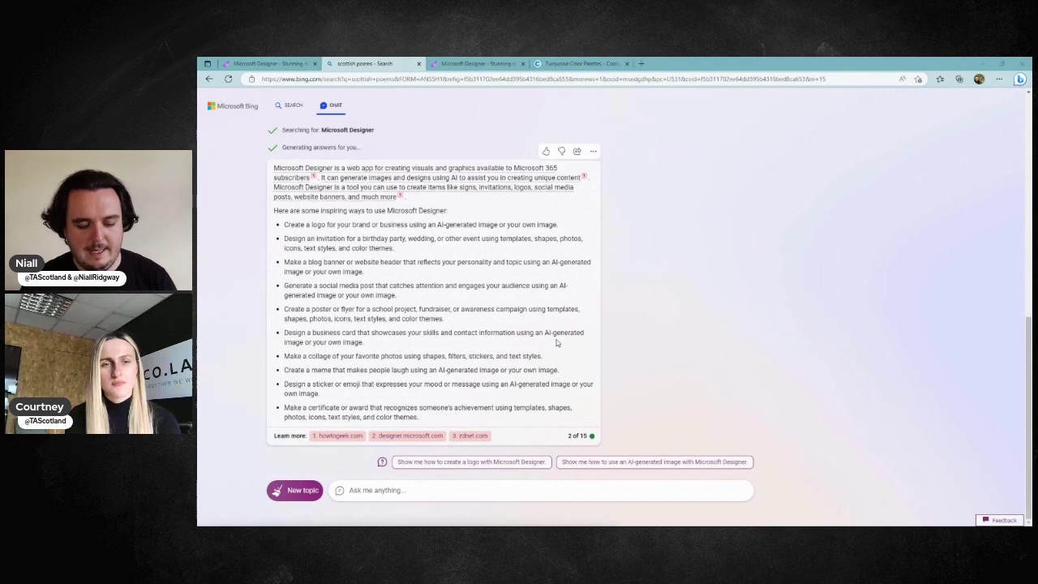
- Ask Bing Chat for a list of animals to mash together using Dall-E 2, describing how they join, e.g. a lion's head on a lizard's body
{"action": "left_click", "coordinate": [557, 487]}
{"action": "key", "text": "ctrl+v"}
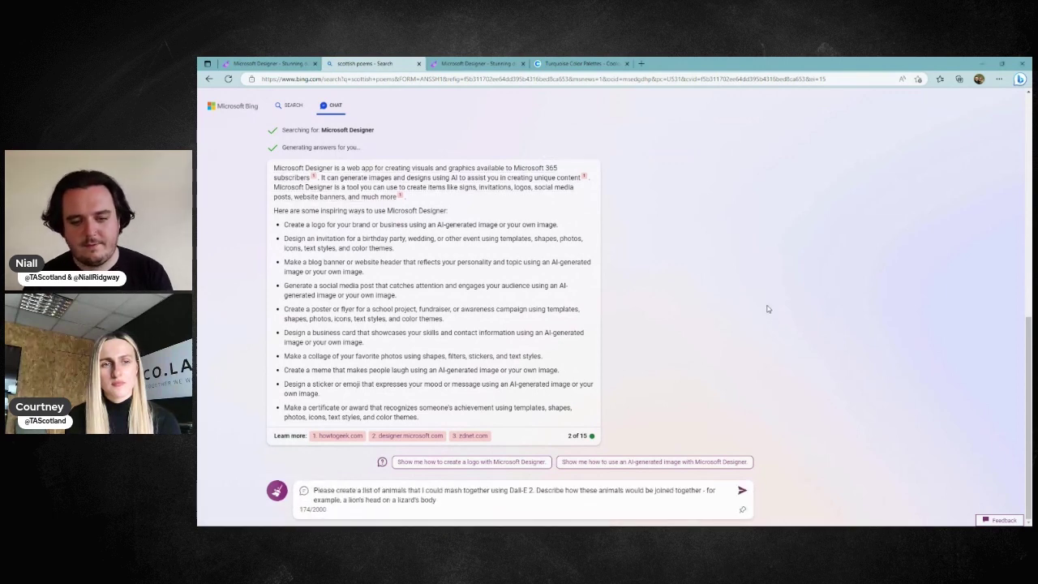
{"action": "key", "text": "Return"}
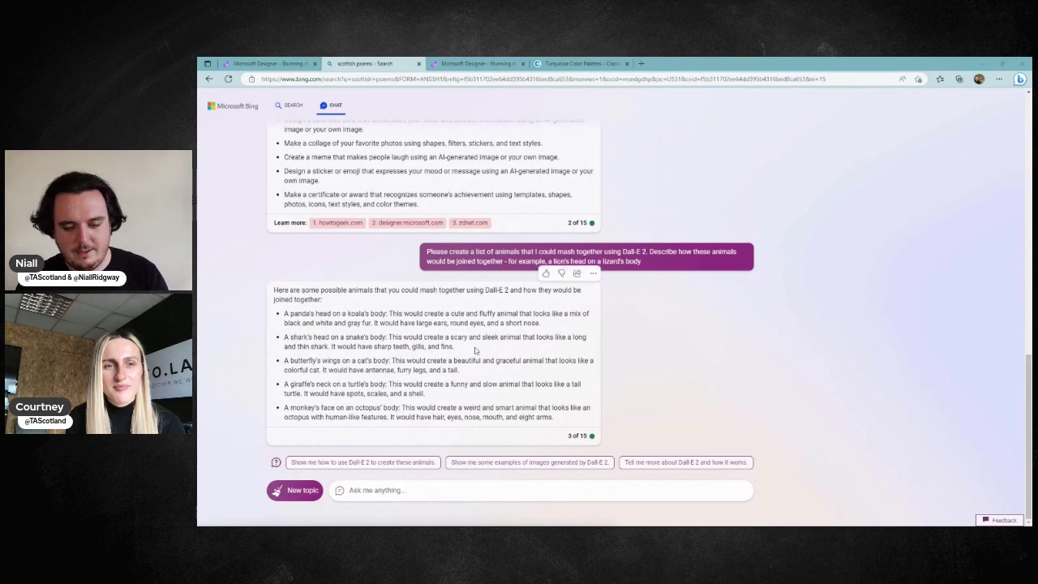
- Ask Bing Chat "Please create a list of animals wearing clothes."
{"action": "left_click", "coordinate": [520, 488]}
{"action": "key", "text": "ctrl+v"}
{"action": "key", "text": "Return"}
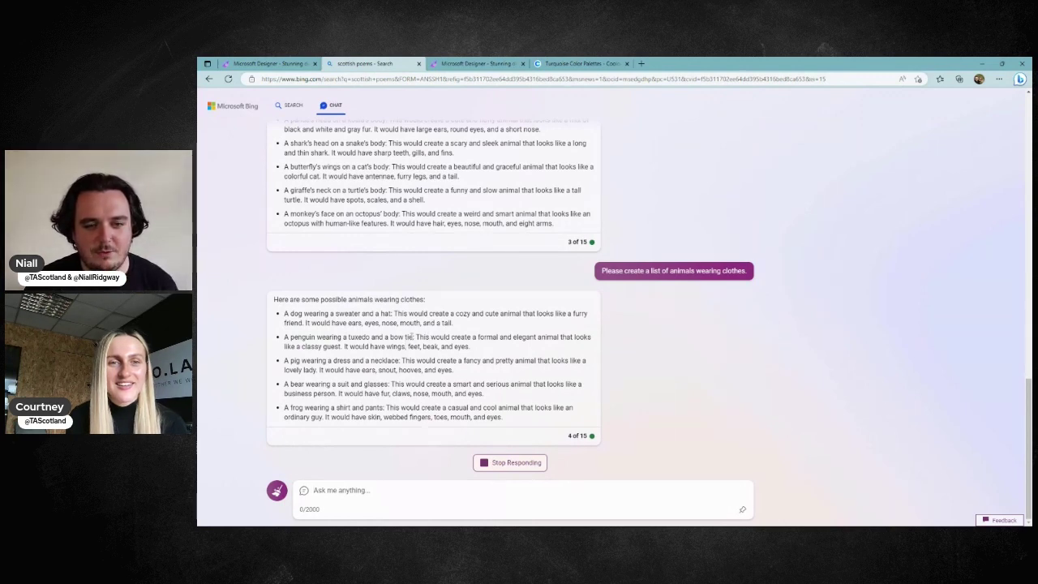
- Copy "A penguin wearing a tuxedo and a bow tie" into Designer's AI image description, generate images, and regenerate them with ", realistic" added
{"action": "left_click_drag", "start_coordinate": [413, 335], "coordinate": [284, 337]}
{"action": "key", "text": "ctrl+c"}
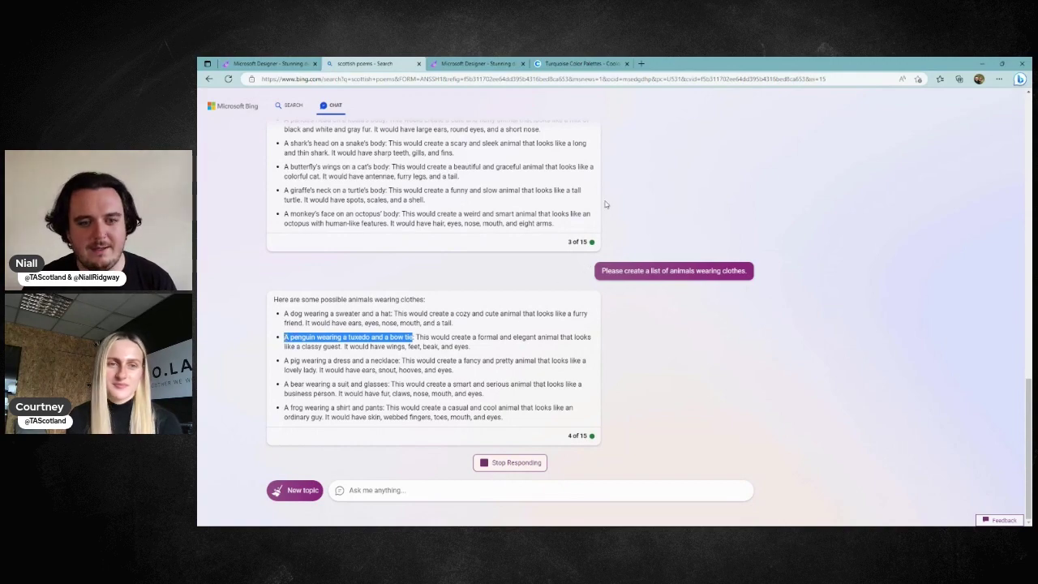
{"action": "left_click", "coordinate": [271, 63]}
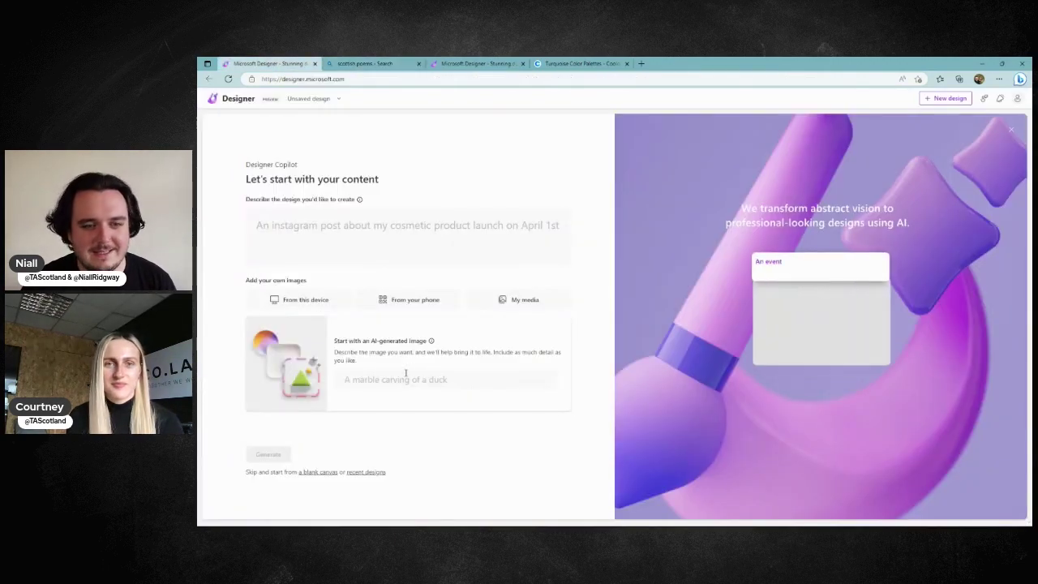
{"action": "left_click", "coordinate": [408, 378]}
{"action": "key", "text": "ctrl+v"}
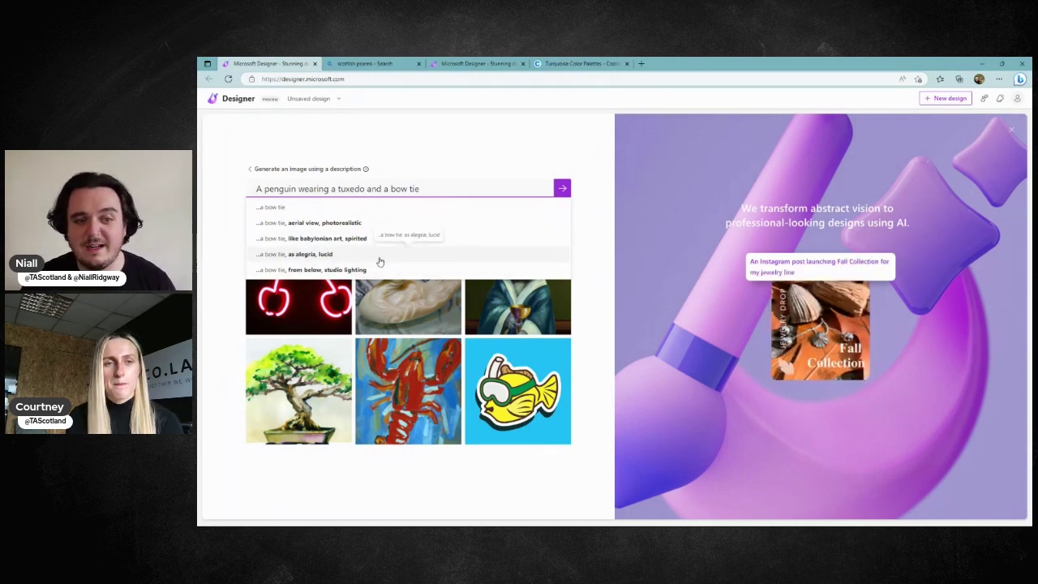
{"action": "left_click", "coordinate": [562, 188]}
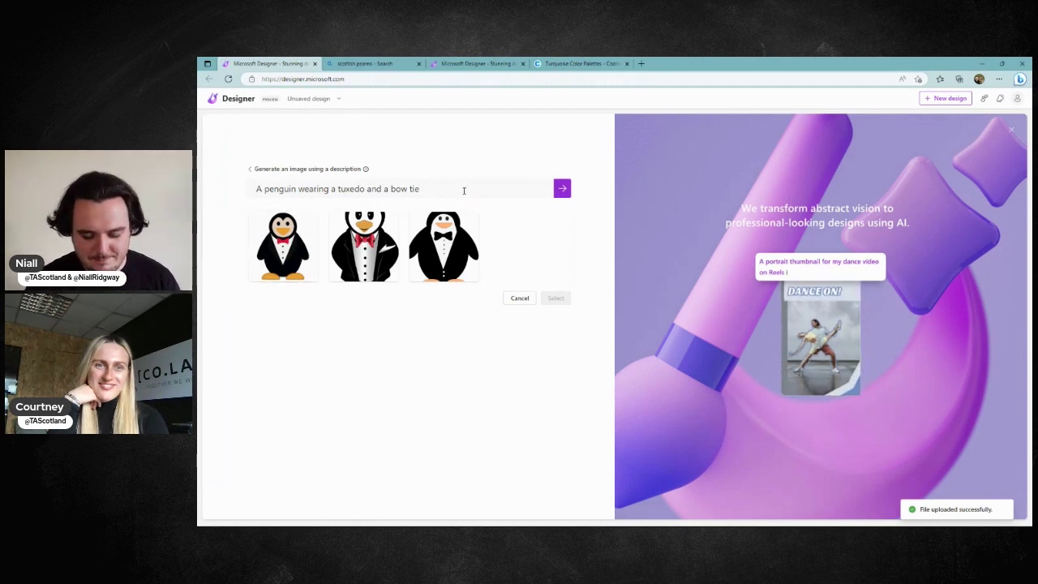
{"action": "type", "text": "realistic"}
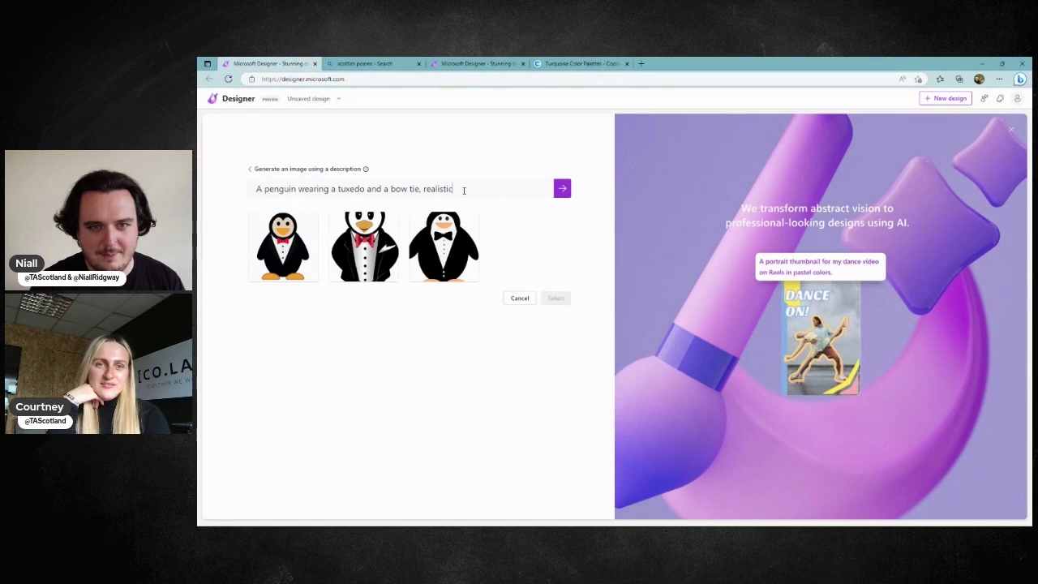
{"action": "key", "text": "Return"}
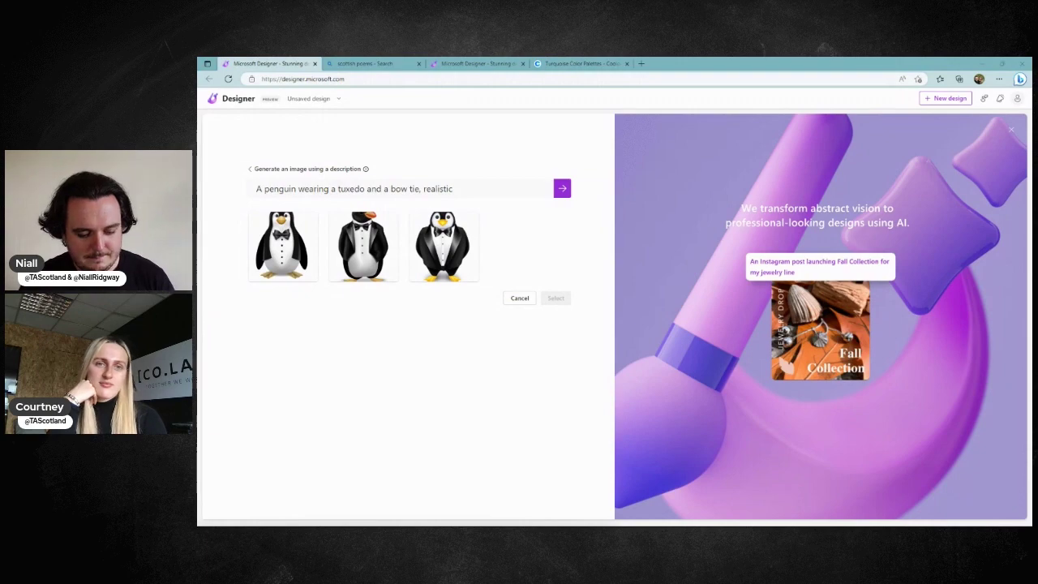
- Return to Bing Chat and ask "Please give us a list of ten different cameras and situations for AI generated images"
{"action": "left_click", "coordinate": [375, 63]}
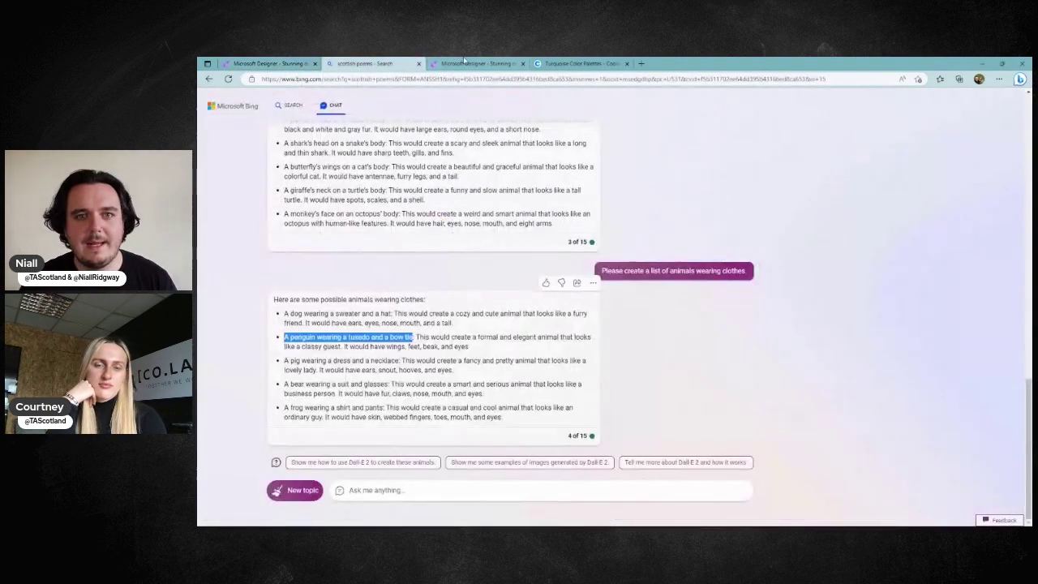
{"action": "left_click", "coordinate": [497, 487]}
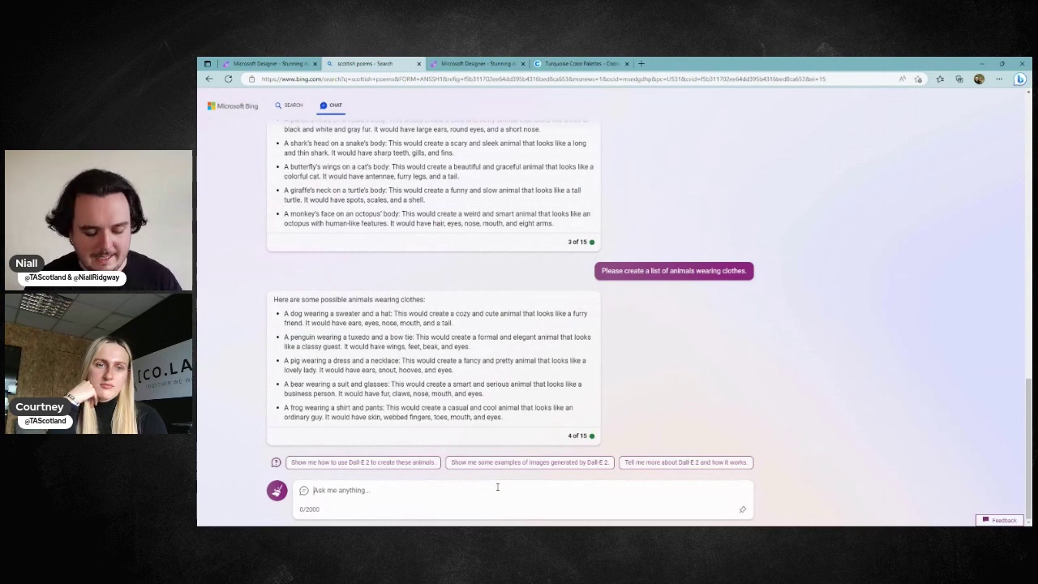
{"action": "type", "text": "P"}
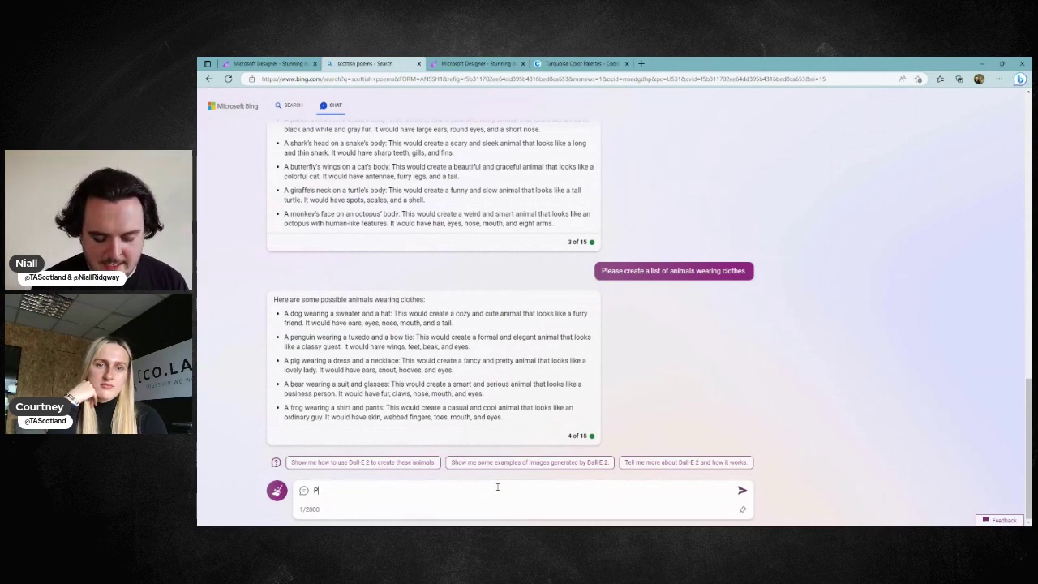
{"action": "type", "text": "lease give us a "}
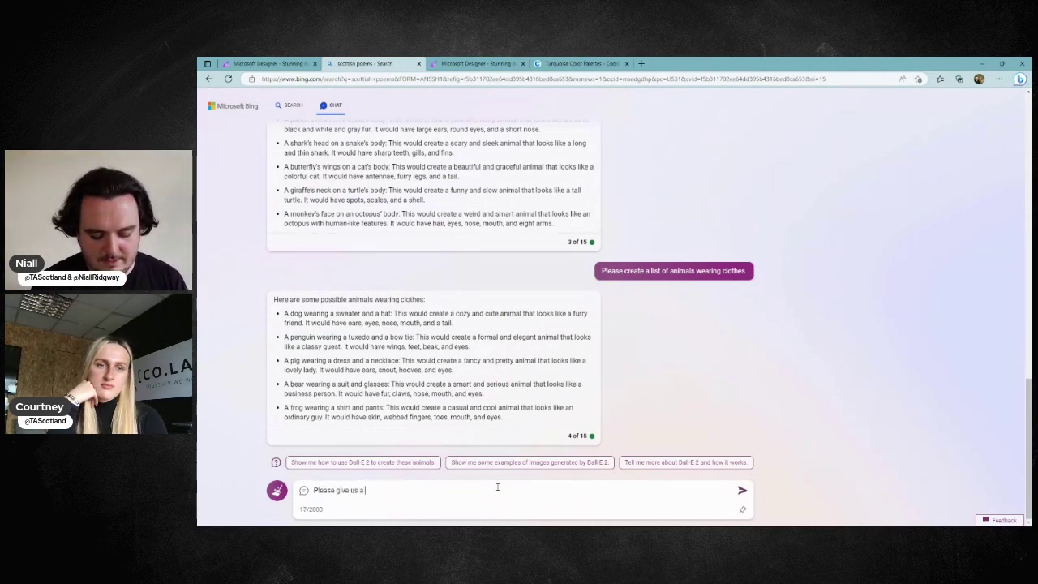
{"action": "type", "text": "list of ten"}
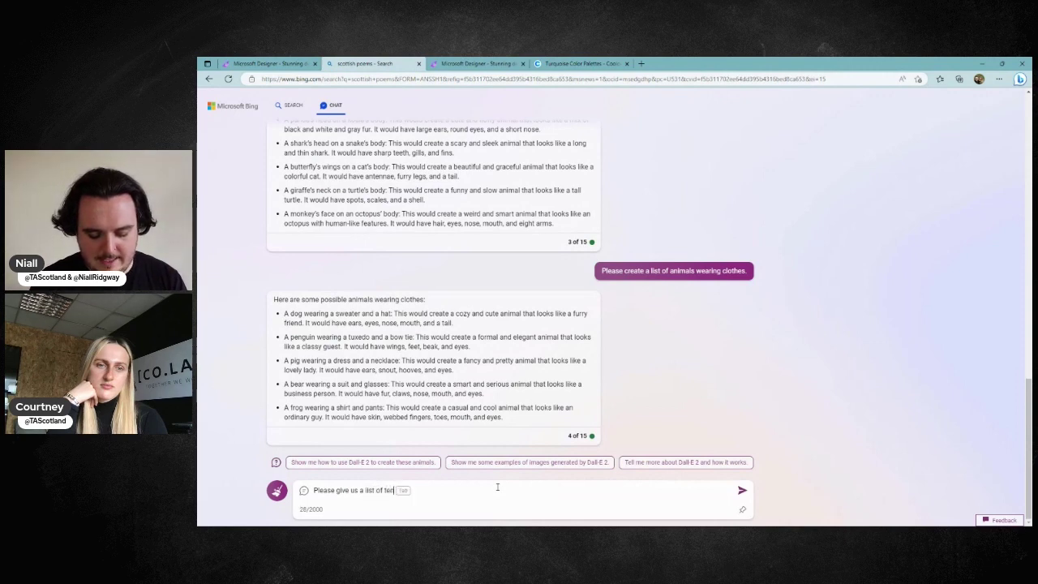
{"action": "type", "text": " different ca"}
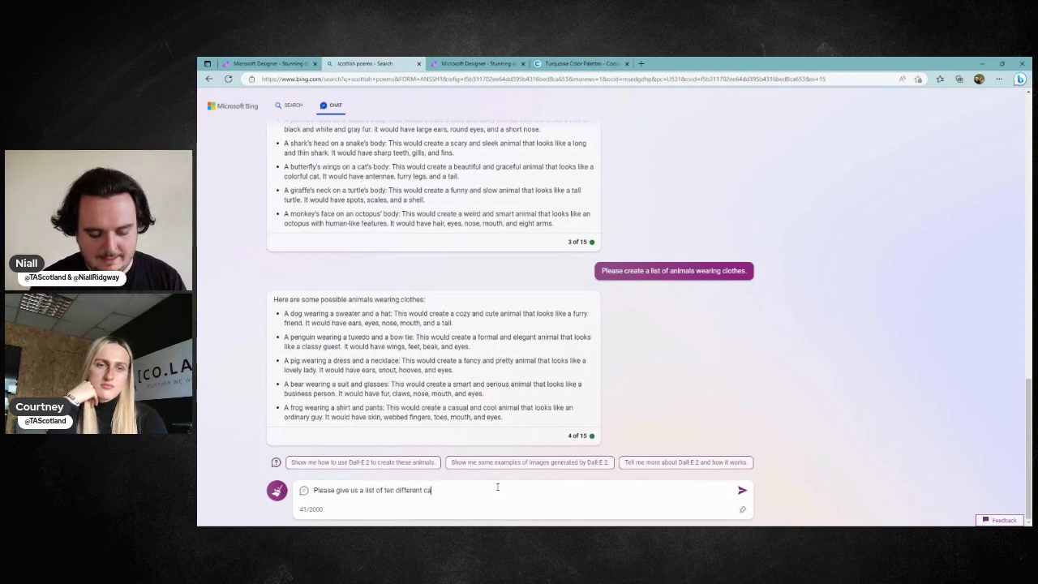
{"action": "type", "text": "meras a"}
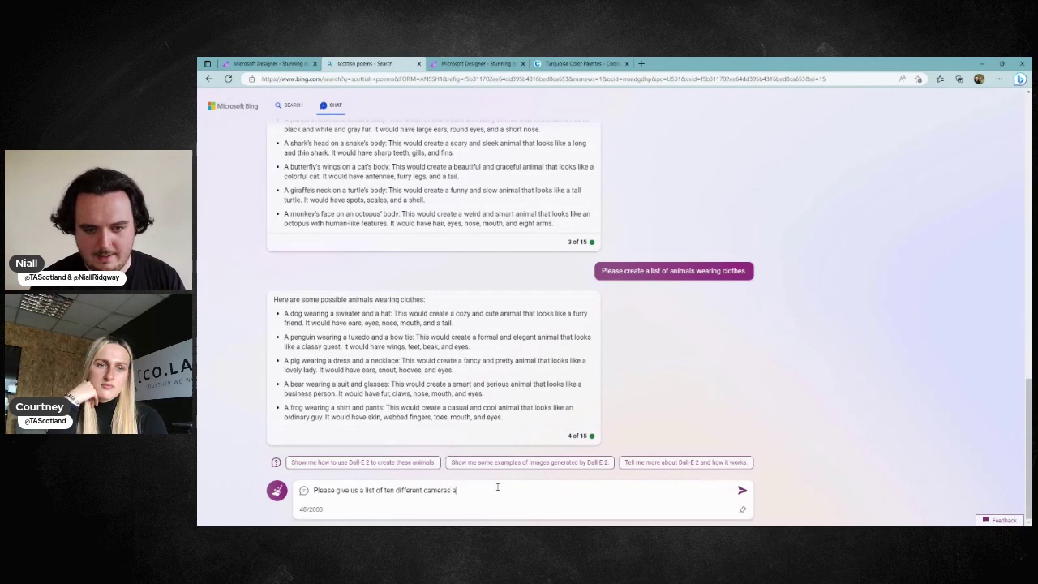
{"action": "type", "text": "nd situ"}
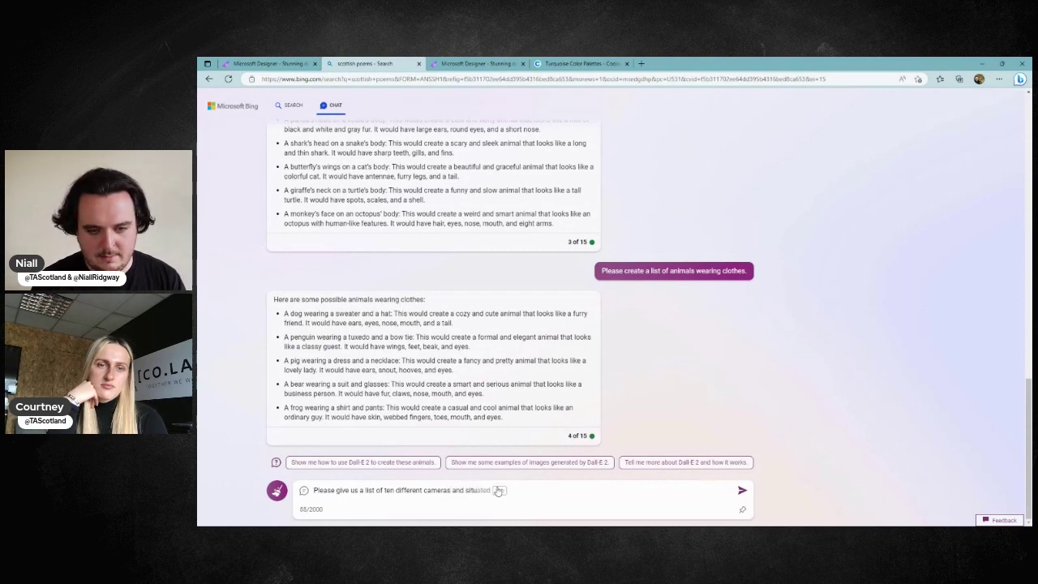
{"action": "type", "text": "ation"}
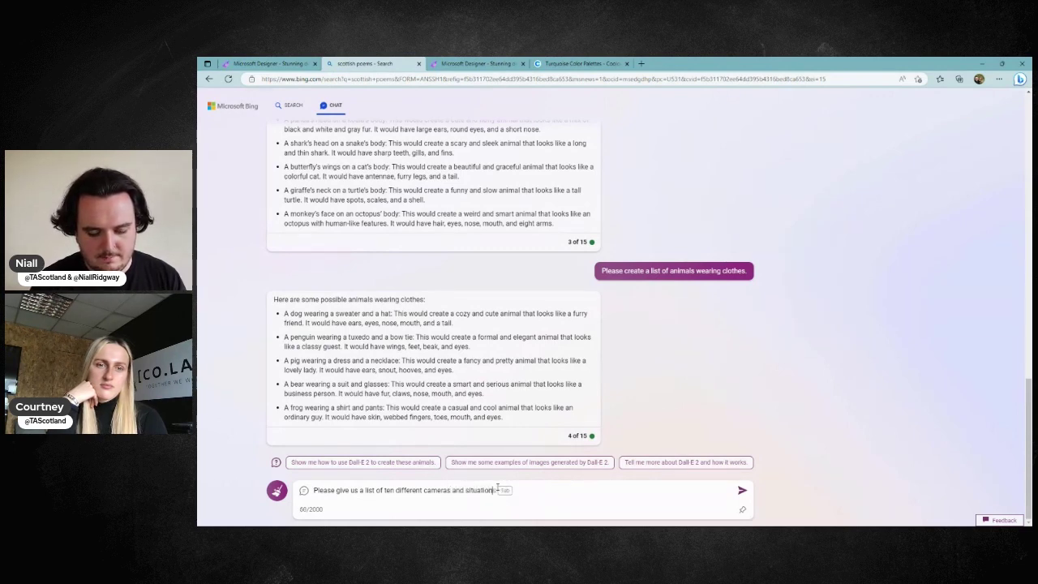
{"action": "type", "text": "s?for AI"}
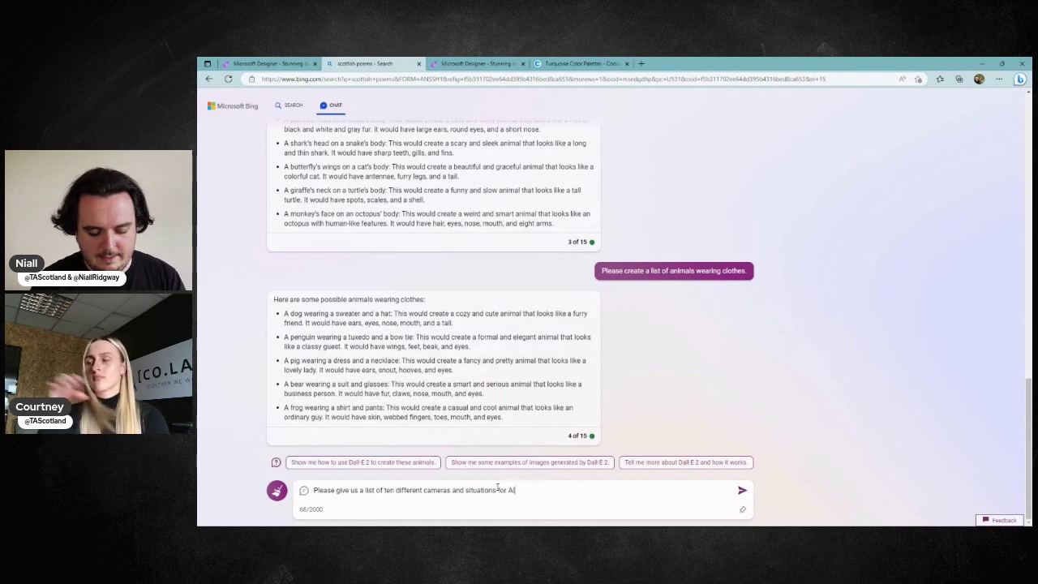
{"action": "type", "text": " generated images"}
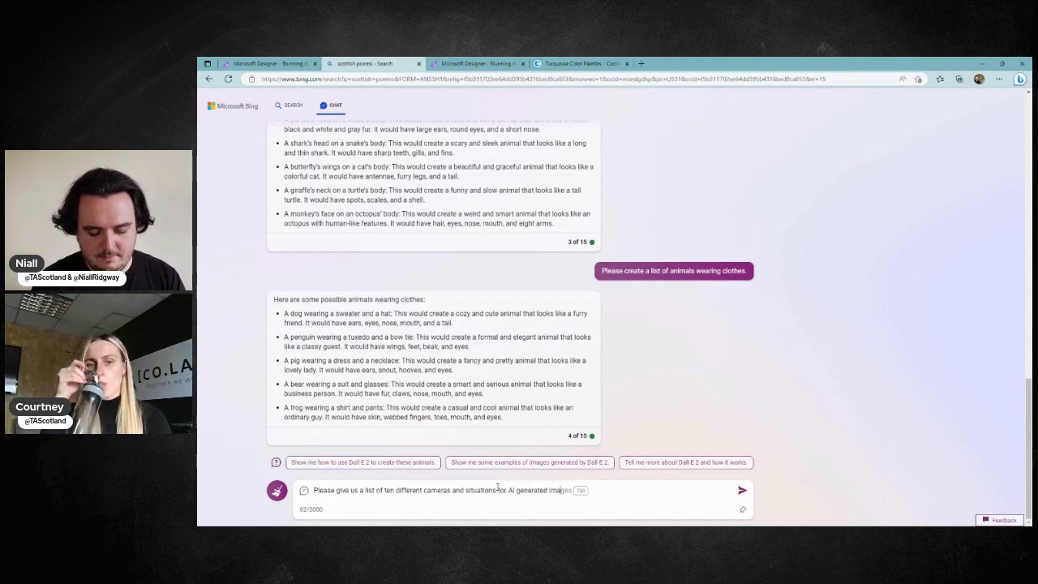
{"action": "key", "text": "Return"}
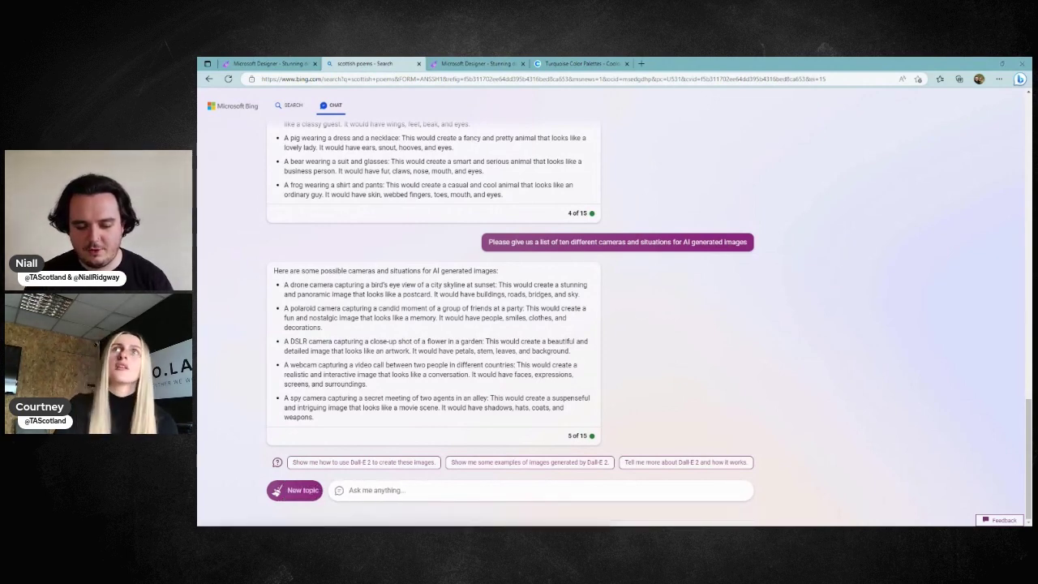
- Ask Bing Chat "What are some different art types that I could ask an AI image generator to replicate?"
{"action": "left_click", "coordinate": [516, 490]}
{"action": "type", "text": "What are some different art types that I could ask an AI image generator to replicate?"}
{"action": "key", "text": "Return"}
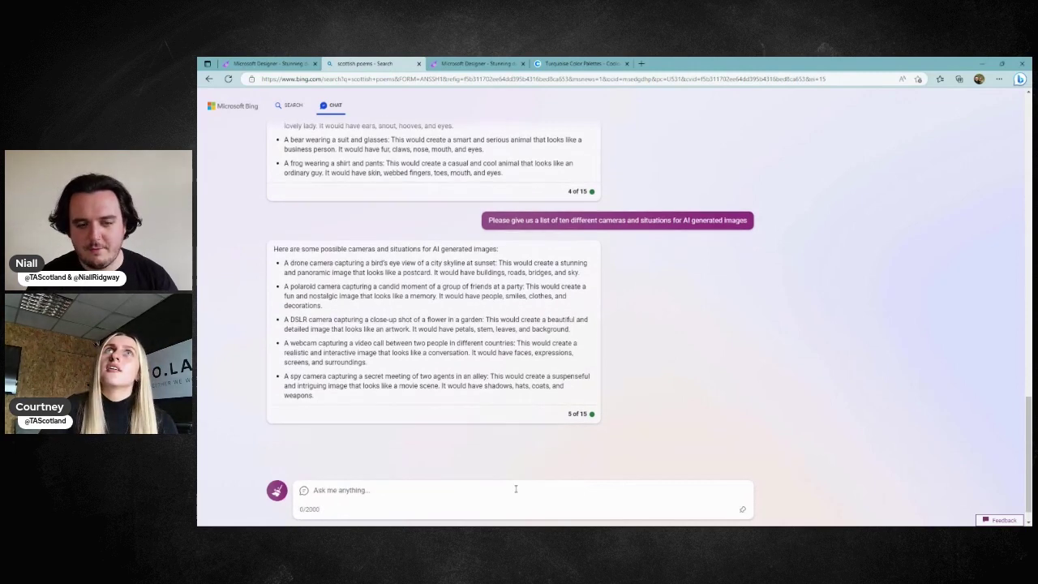